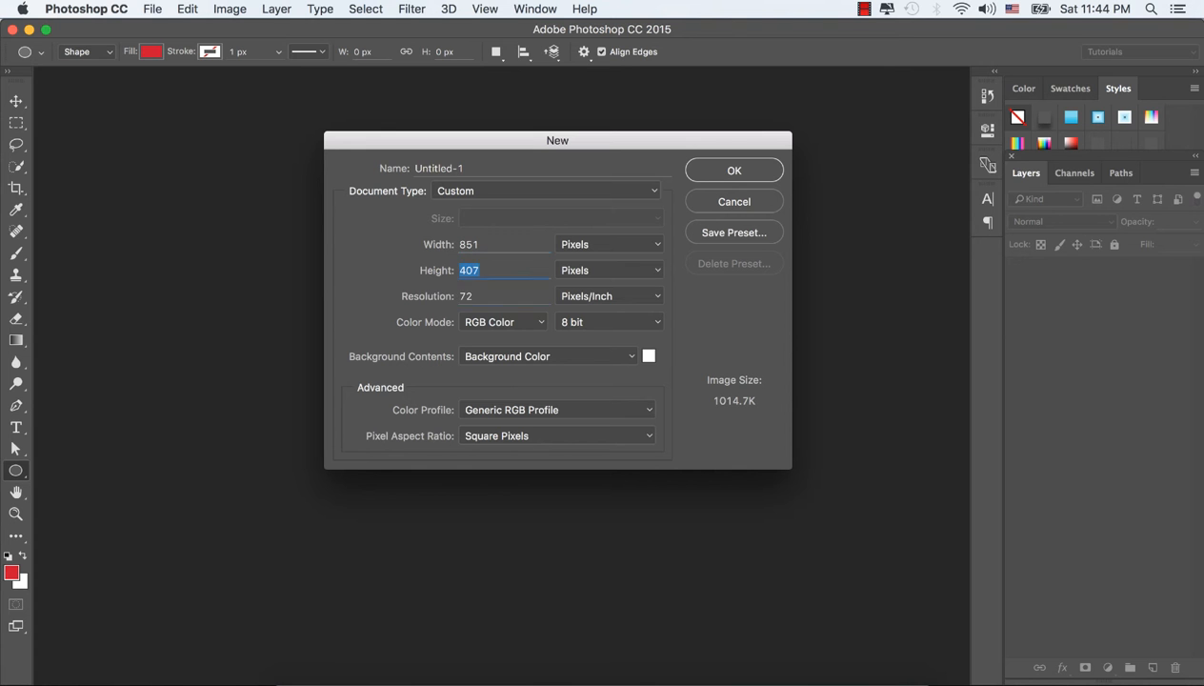
pyautogui.press('Tab')
# Step: Set the new document's height to 315 pixels and create the 851-pixel-wide banner document
pyautogui.hotkey('shift', 'Tab')
pyautogui.write('315')
pyautogui.press('Return')
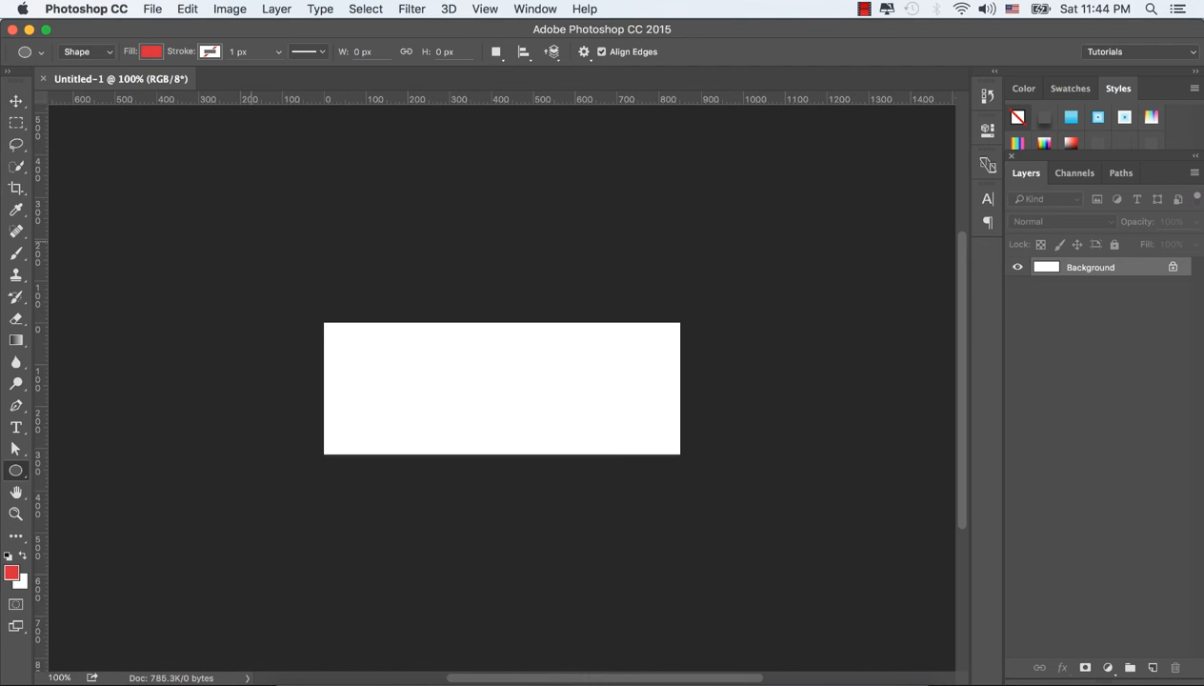
pyautogui.press('super+0')
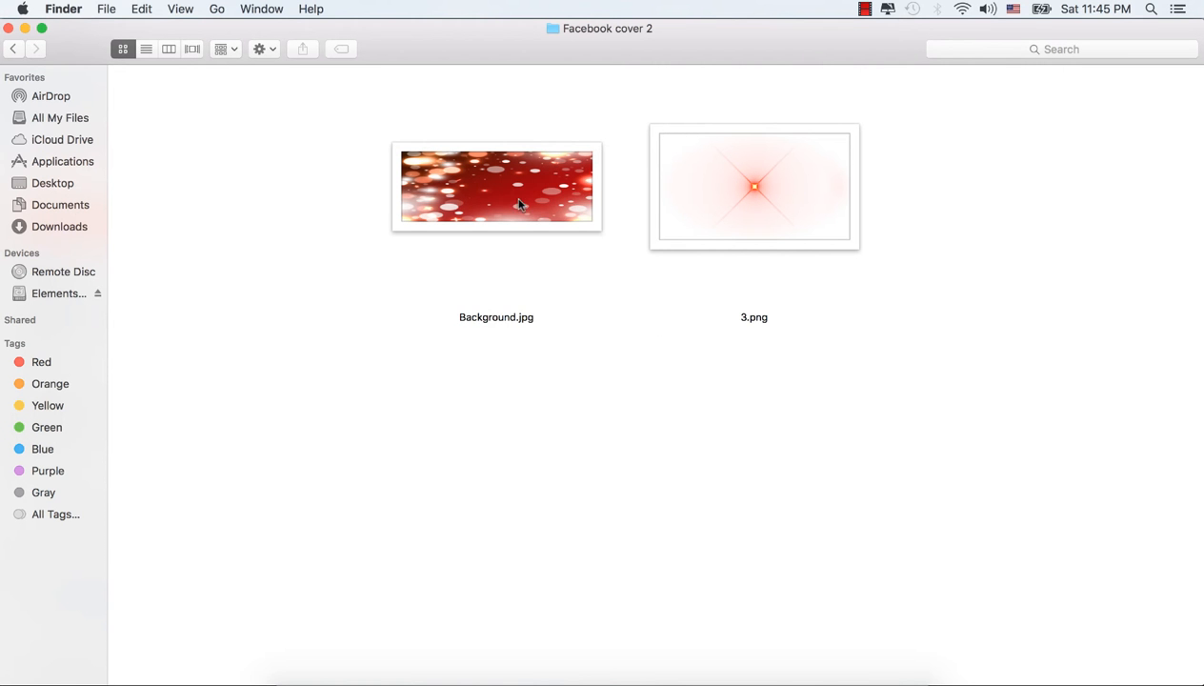
# Step: Switch to Finder and open Background.jpg from the Facebook cover 2 folder in Adobe Photoshop CC 2015
pyautogui.click(514, 195)
pyautogui.rightClick(513, 195)
pyautogui.moveTo(634, 218)
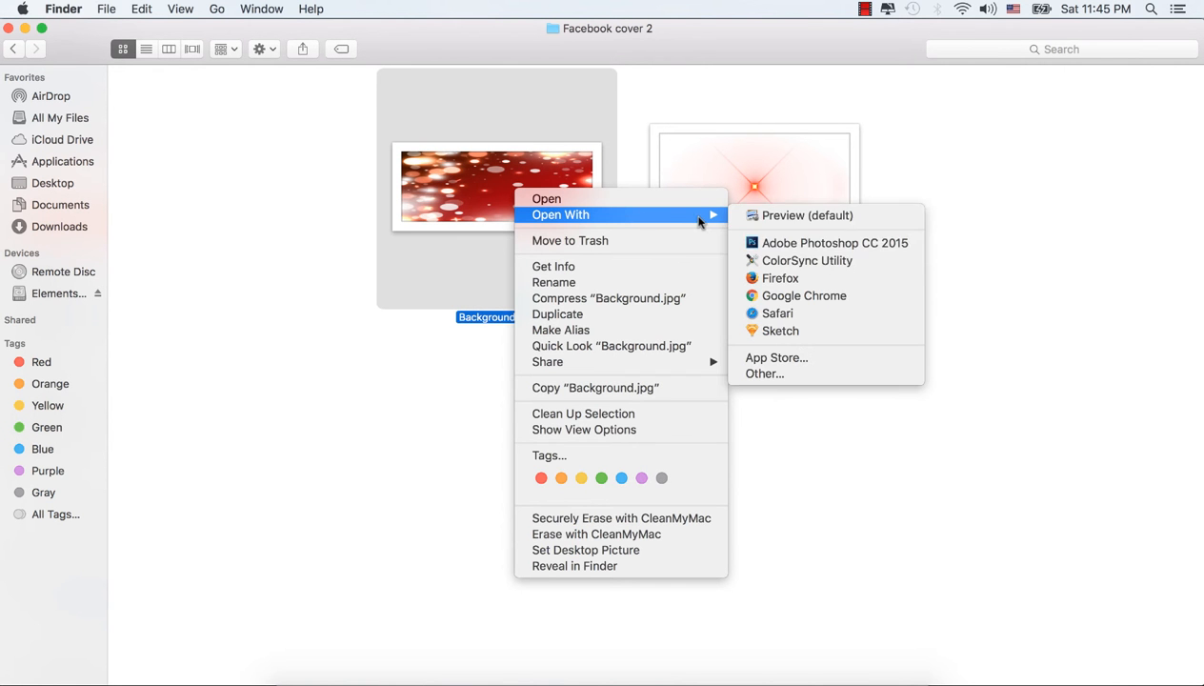
pyautogui.click(800, 244)
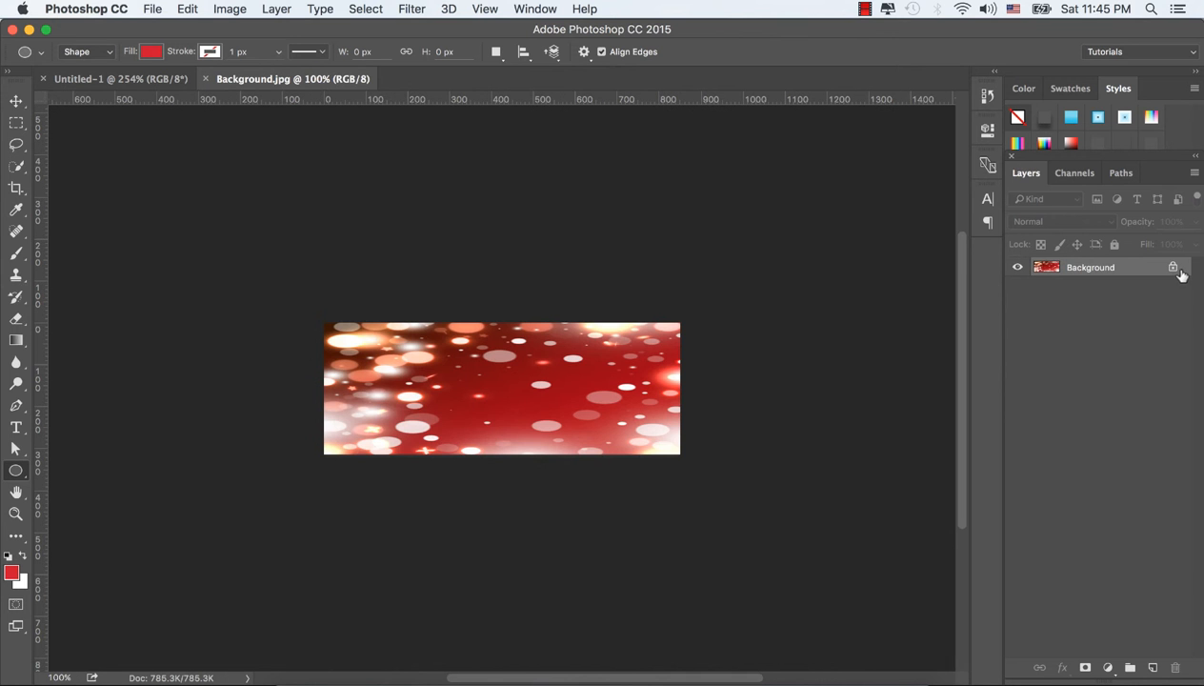
# Step: Unlock the layer of Background.jpg and transfer it into the Untitled-1 document, aligned to cover the whole canvas
pyautogui.click(1173, 268)
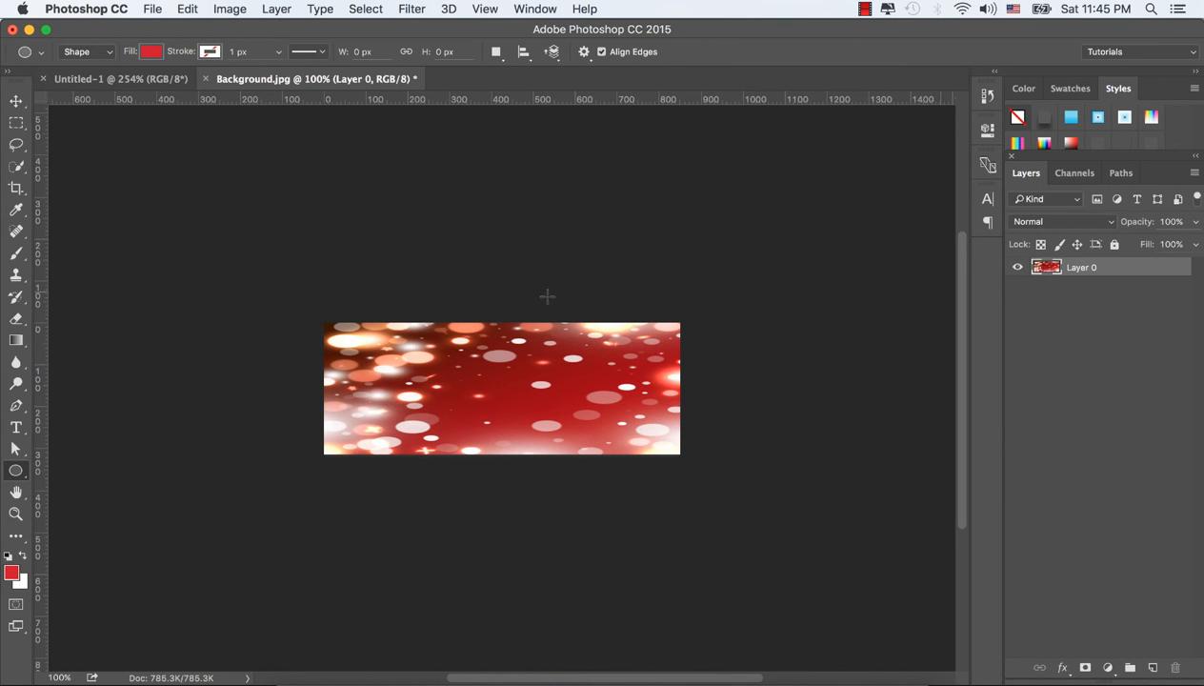
pyautogui.click(17, 101)
pyautogui.moveTo(441, 323); pyautogui.dragTo(519, 417)
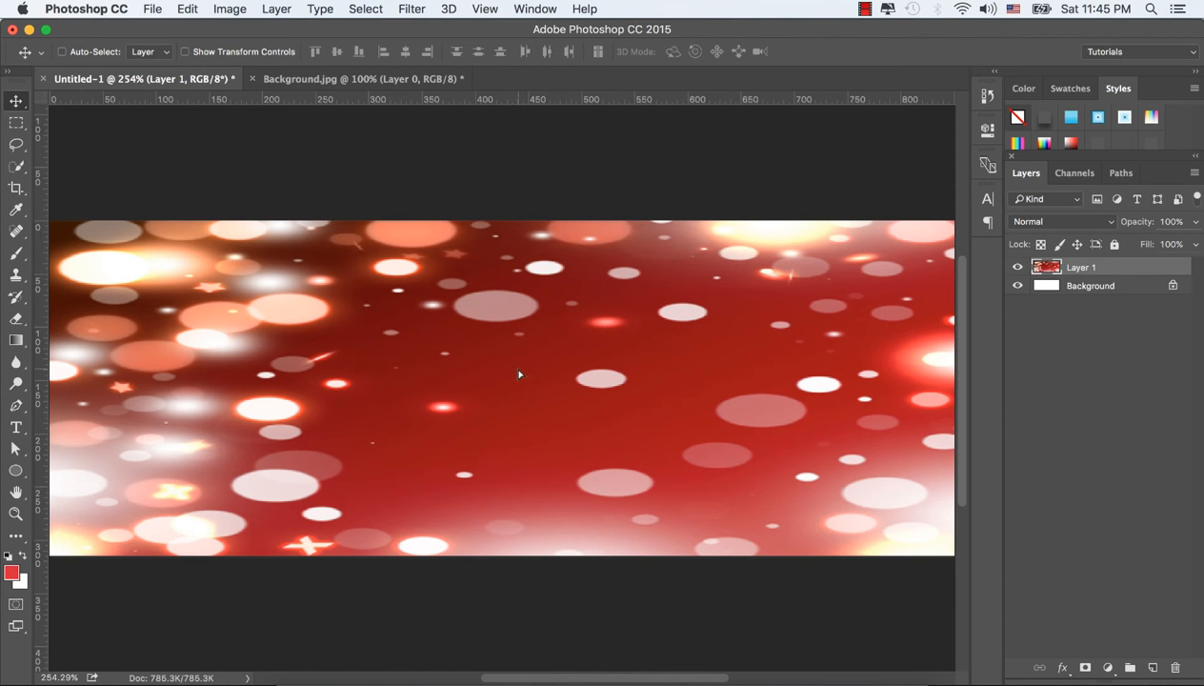
pyautogui.moveTo(520, 374); pyautogui.dragTo(566, 385)
pyautogui.hotkey('ctrl', 't')
pyautogui.click(769, 52)
# Step: Add a Curves adjustment layer above the red image and raise the midpoint of the RGB curve slightly
pyautogui.click(1107, 667)
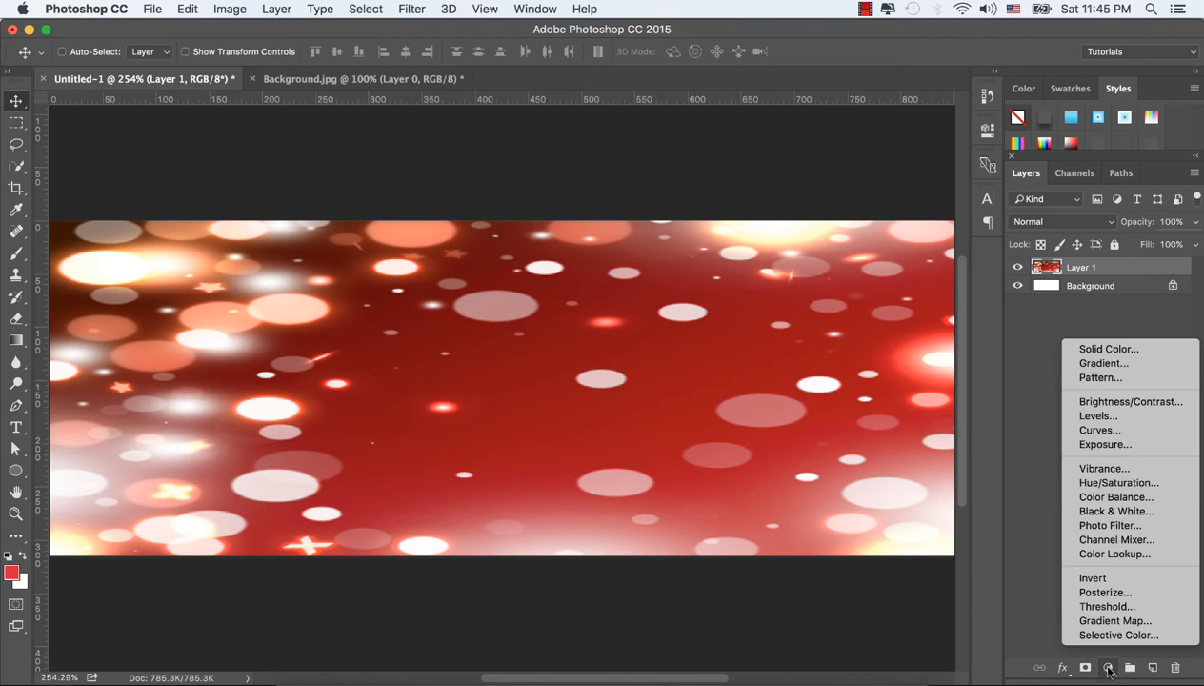
pyautogui.click(1100, 430)
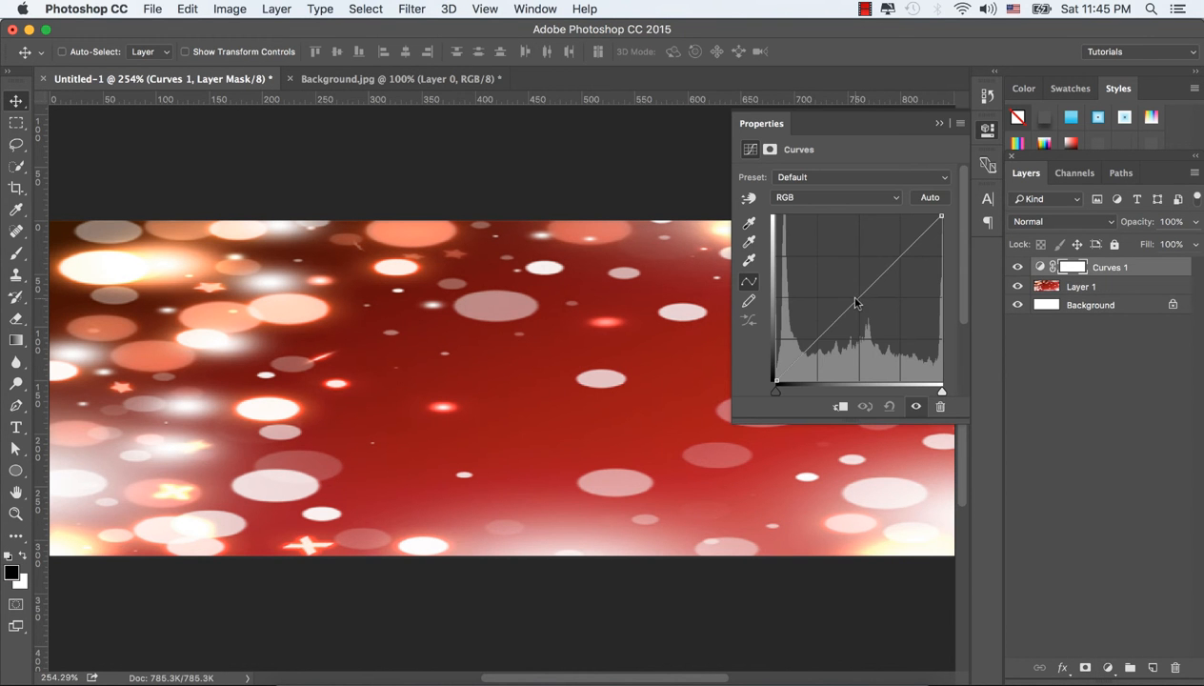
pyautogui.click(853, 297)
pyautogui.moveTo(853, 297); pyautogui.dragTo(854, 294)
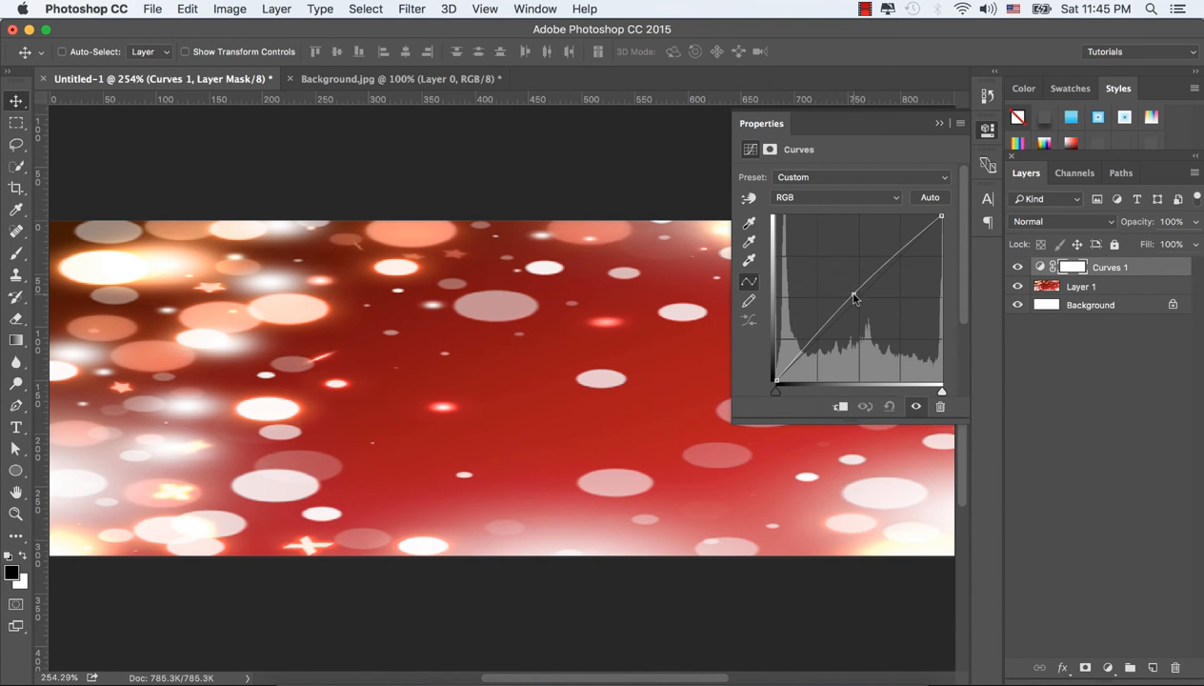
pyautogui.click(938, 124)
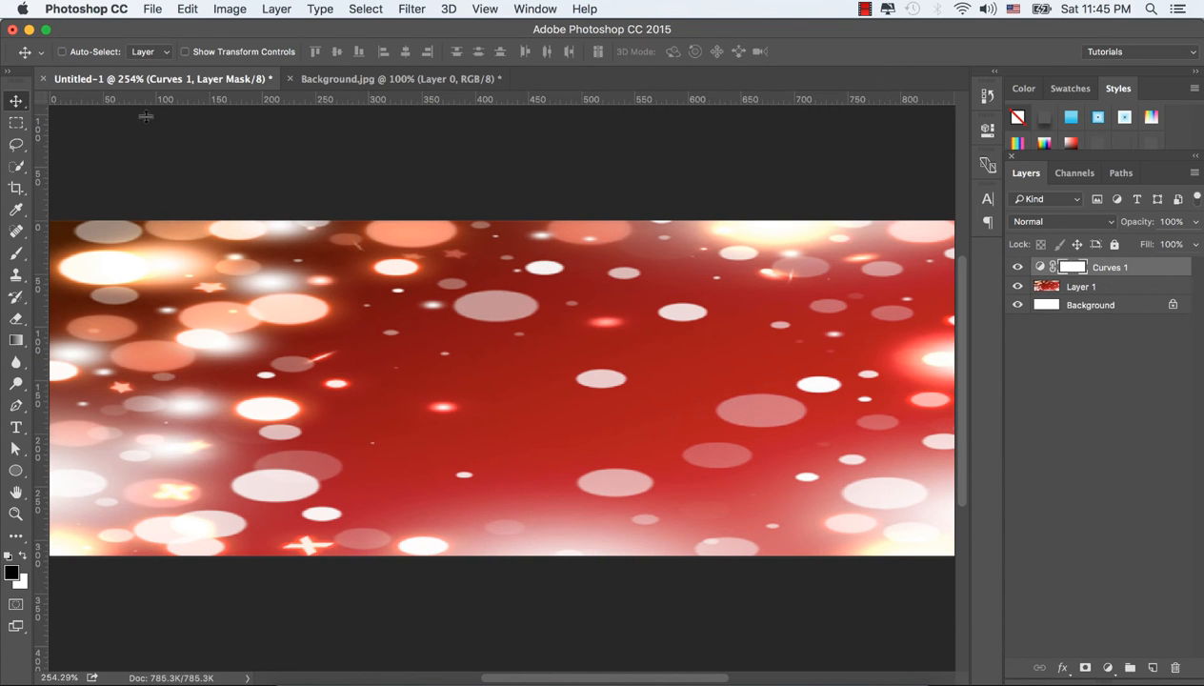
# Step: Place a horizontal and a vertical guide through the middle of the canvas
pyautogui.moveTo(143, 105); pyautogui.dragTo(209, 387)
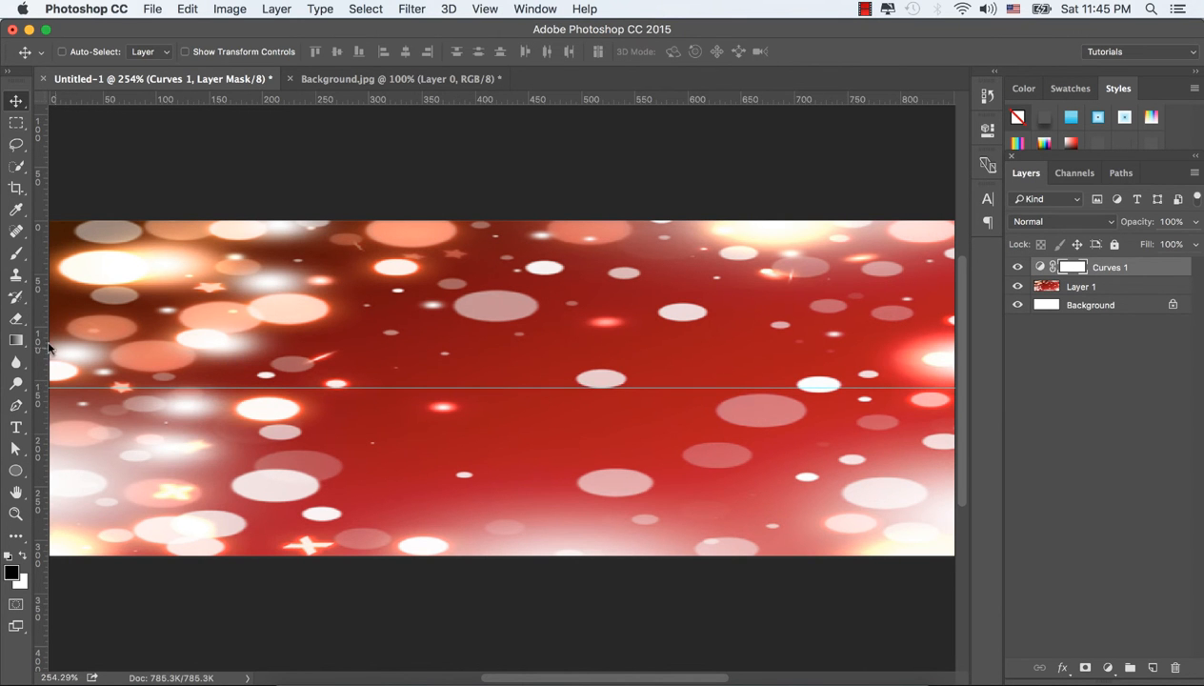
pyautogui.moveTo(45, 341); pyautogui.dragTo(500, 426)
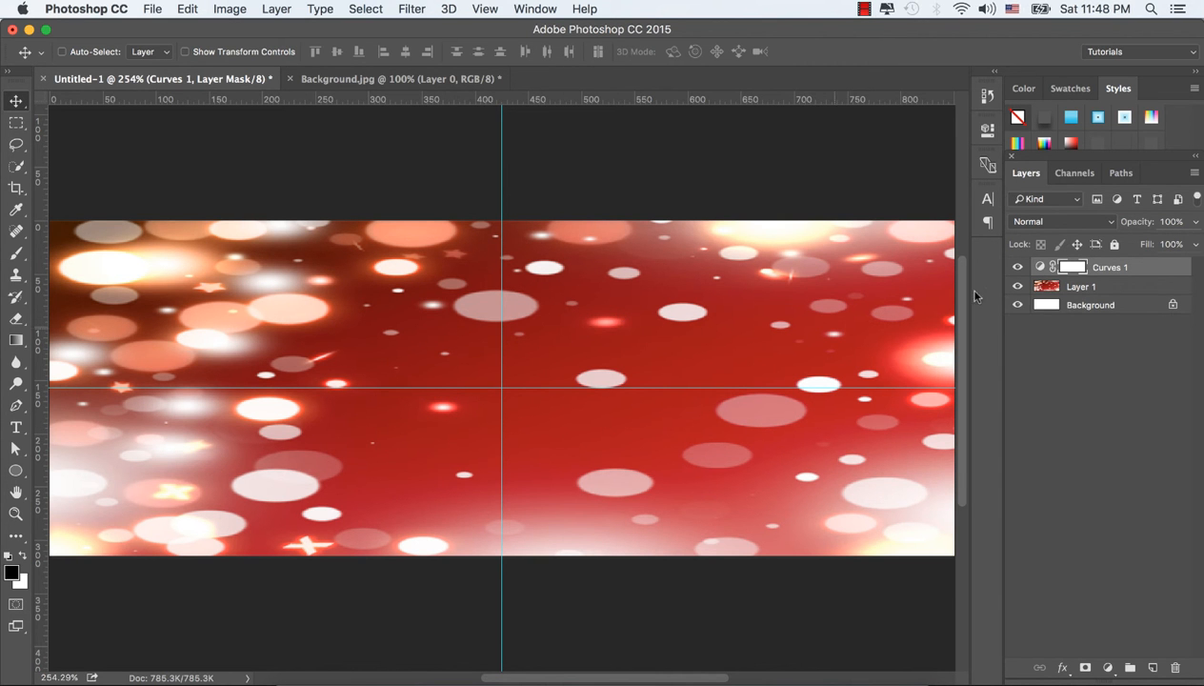
# Step: Draw a circle about 142 px wide with the Ellipse tool and place it against the vertical guide at the canvas's lower edge
pyautogui.click(15, 469)
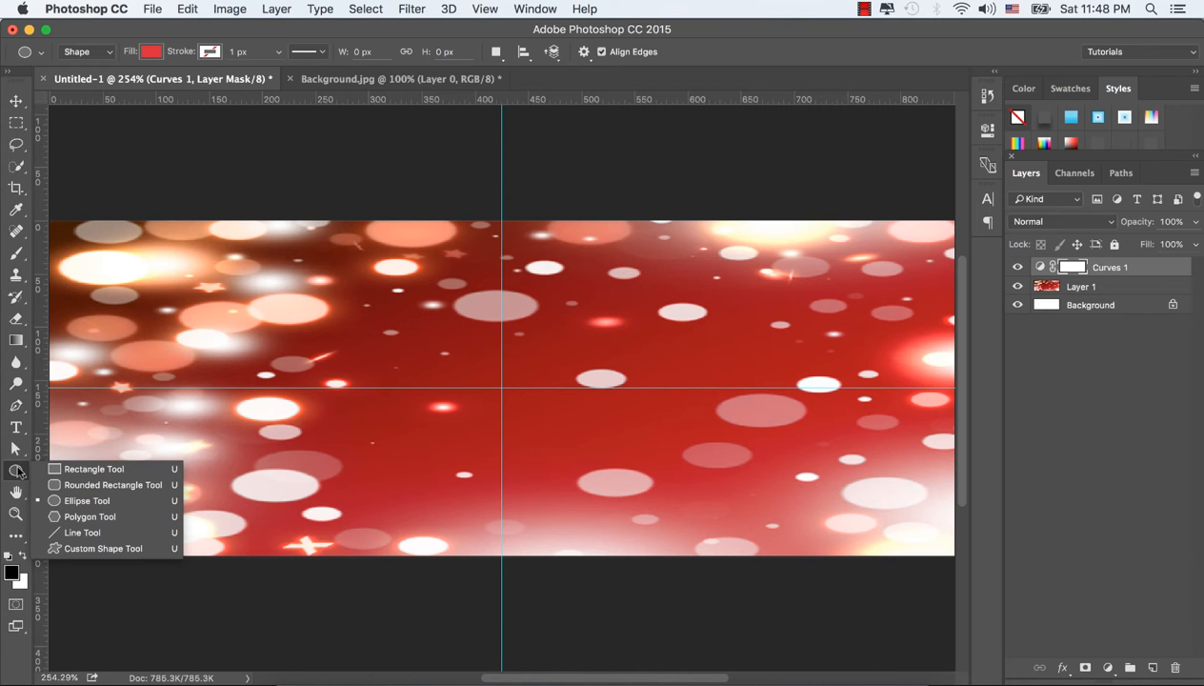
pyautogui.click(67, 500)
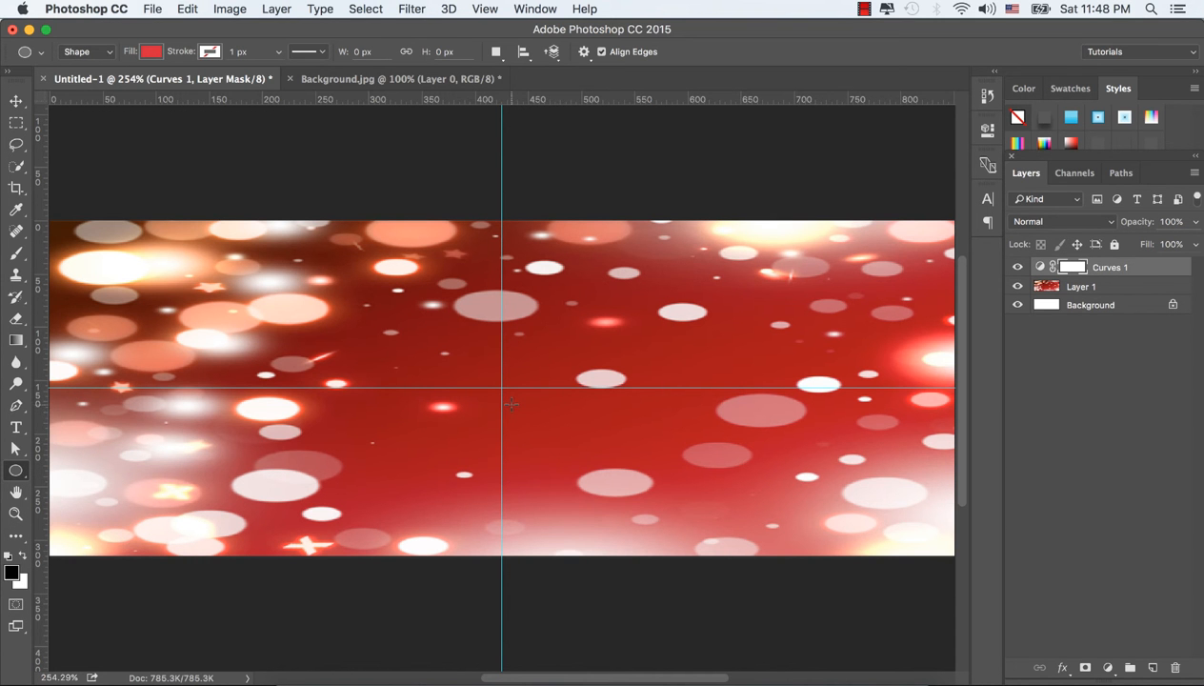
pyautogui.moveTo(512, 403); pyautogui.dragTo(738, 554)
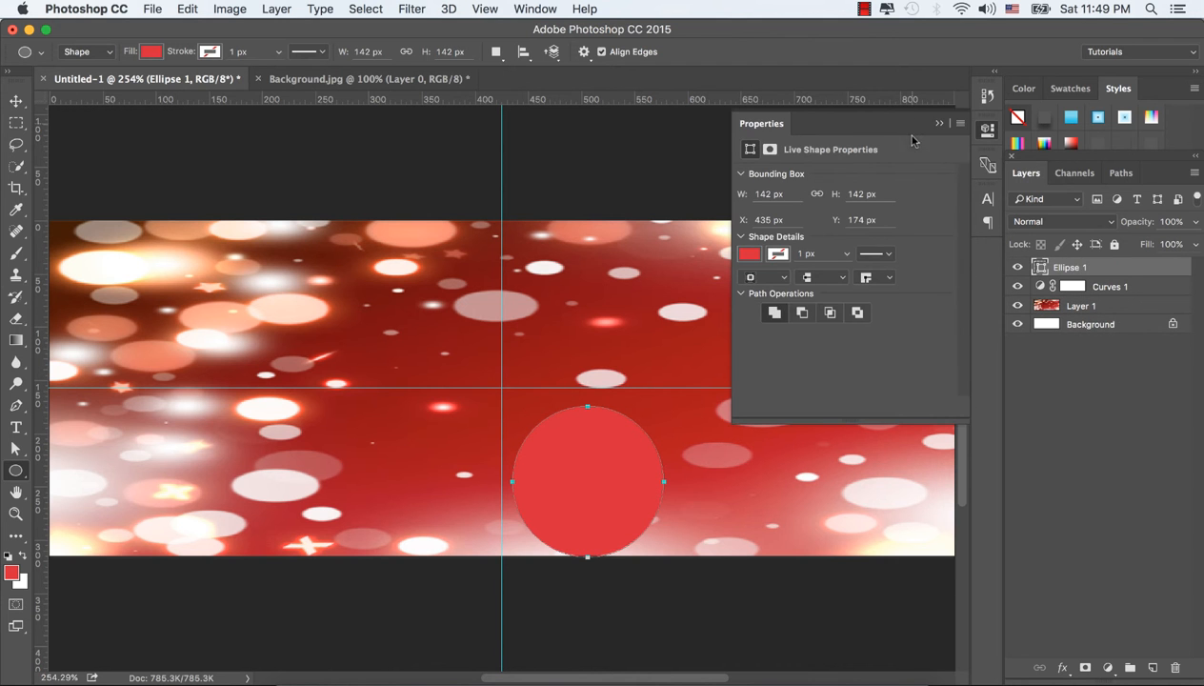
pyautogui.click(939, 122)
pyautogui.click(16, 101)
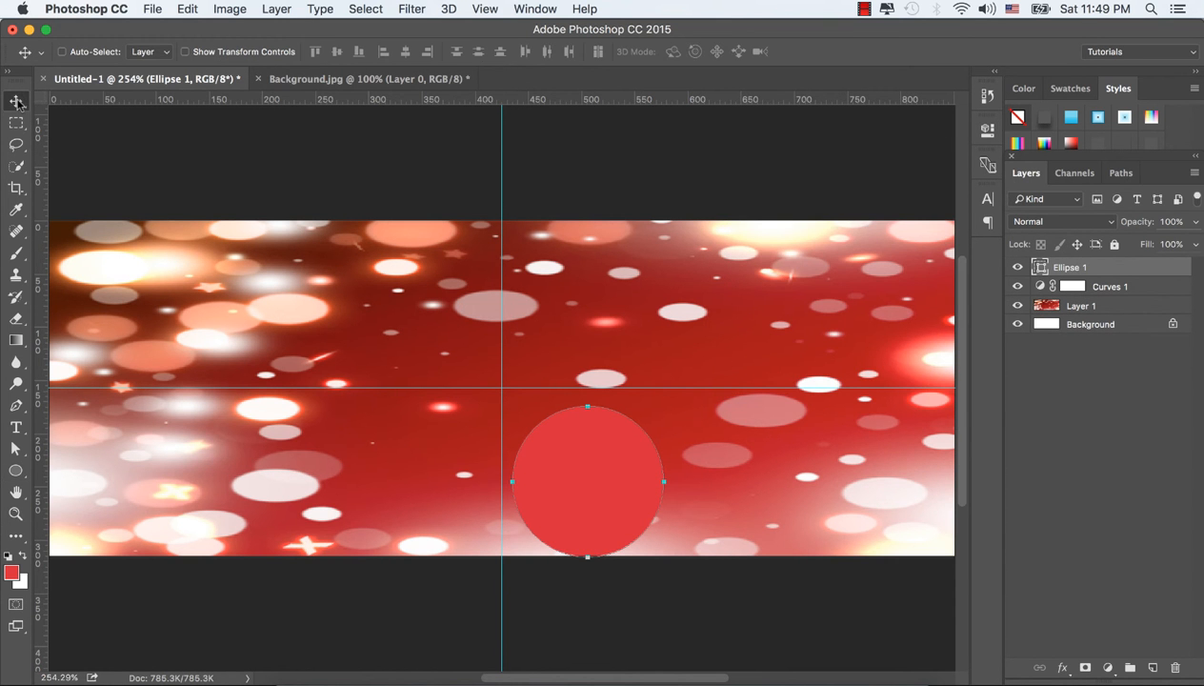
pyautogui.moveTo(586, 488); pyautogui.dragTo(579, 491)
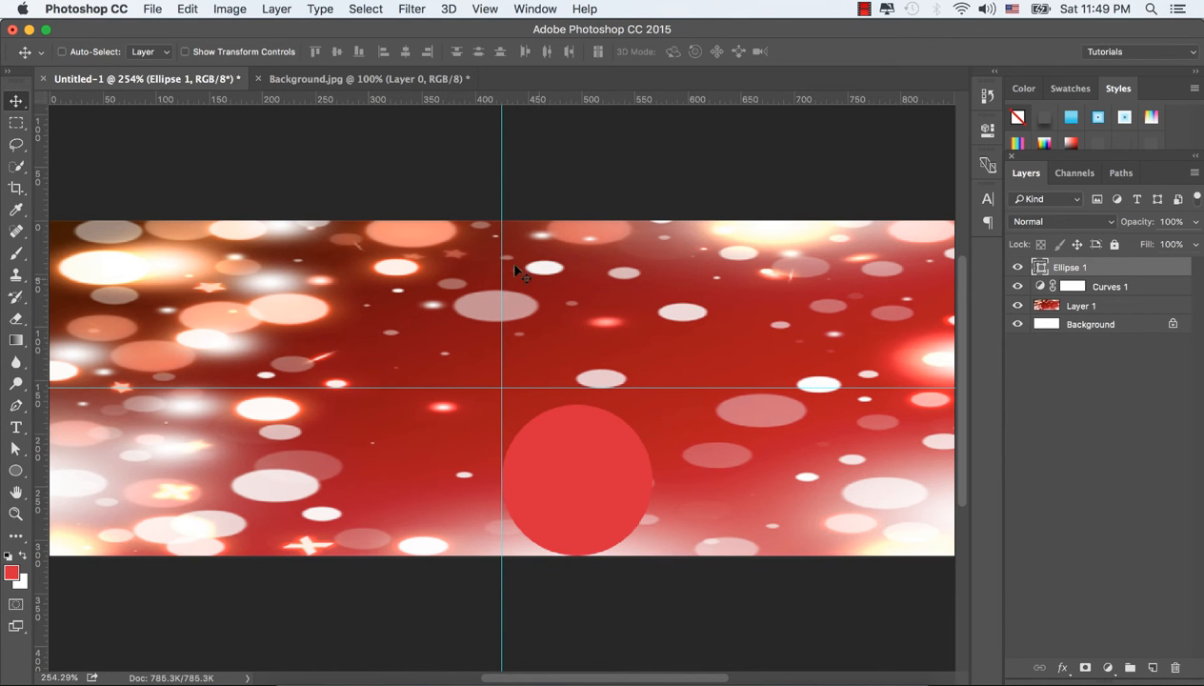
# Step: Change the circle's fill to a light gray swatch
pyautogui.click(15, 469)
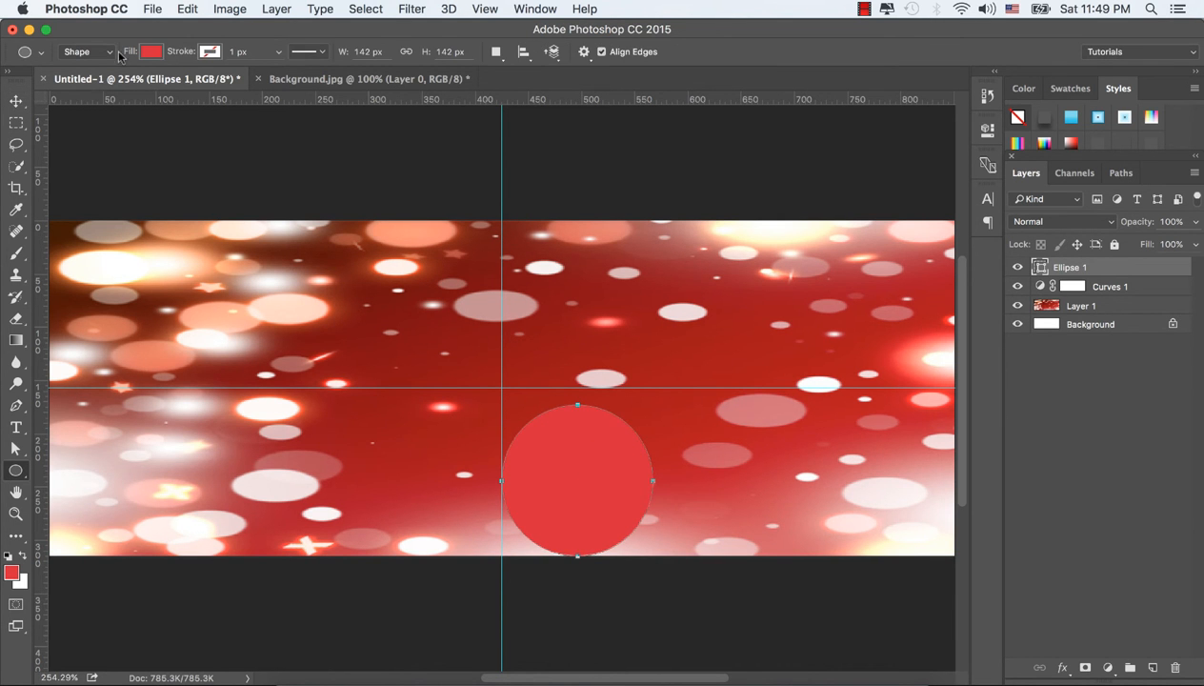
pyautogui.click(152, 53)
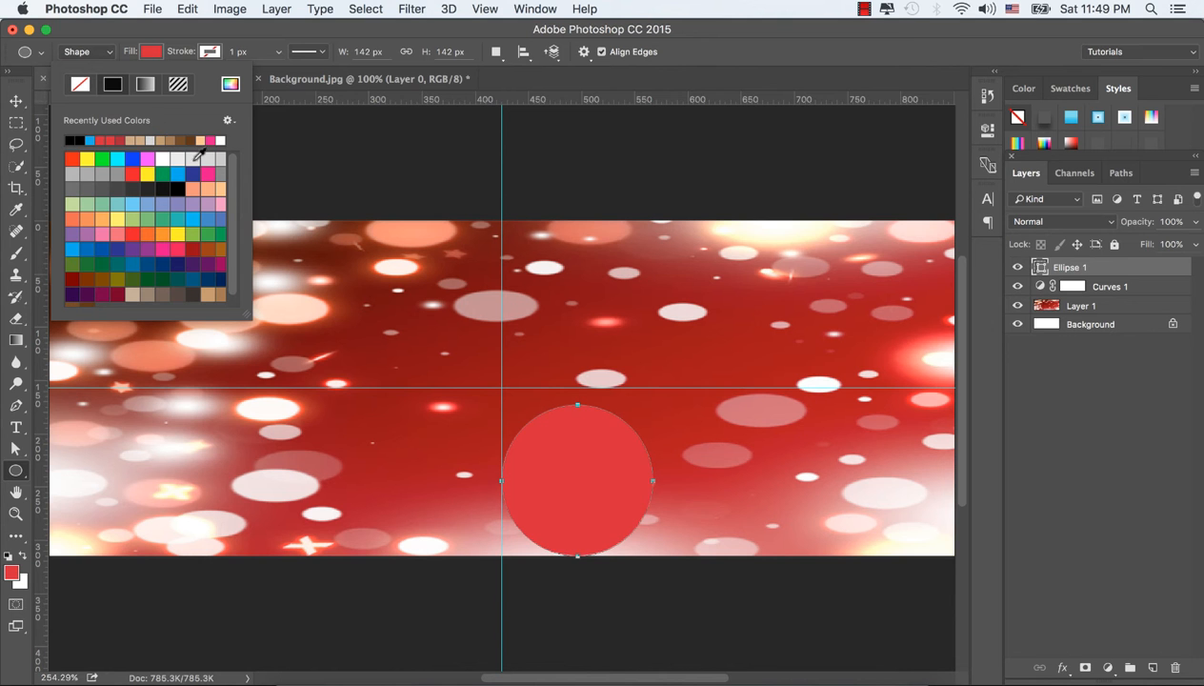
pyautogui.click(192, 159)
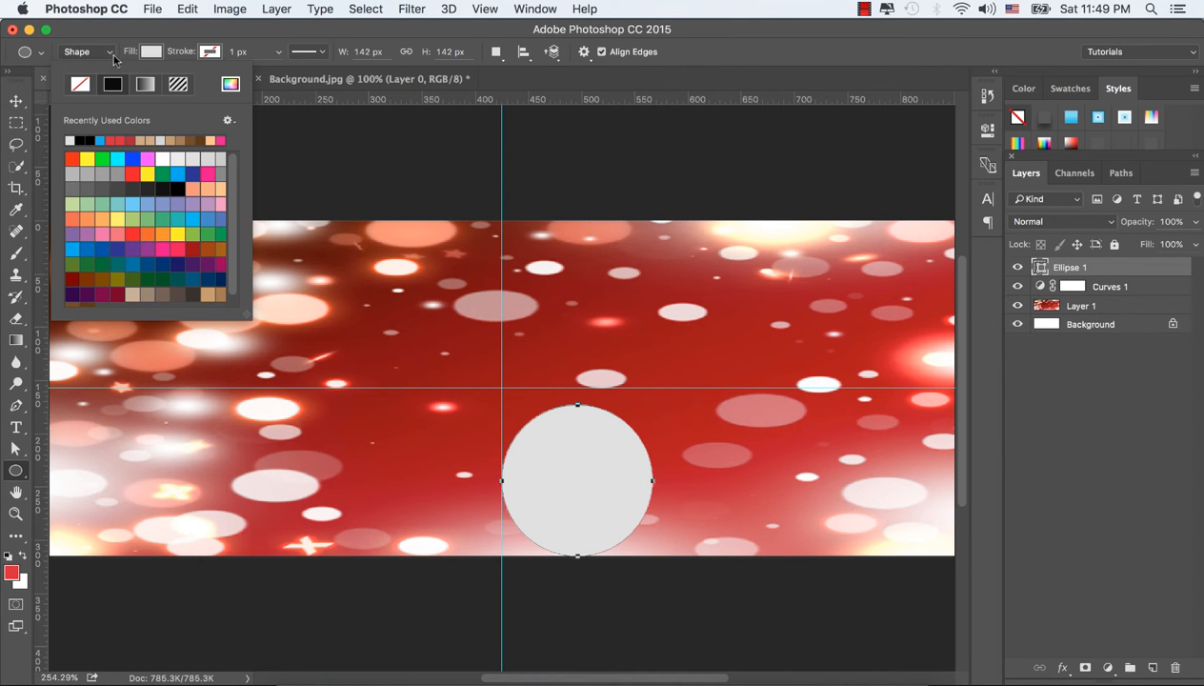
pyautogui.click(112, 56)
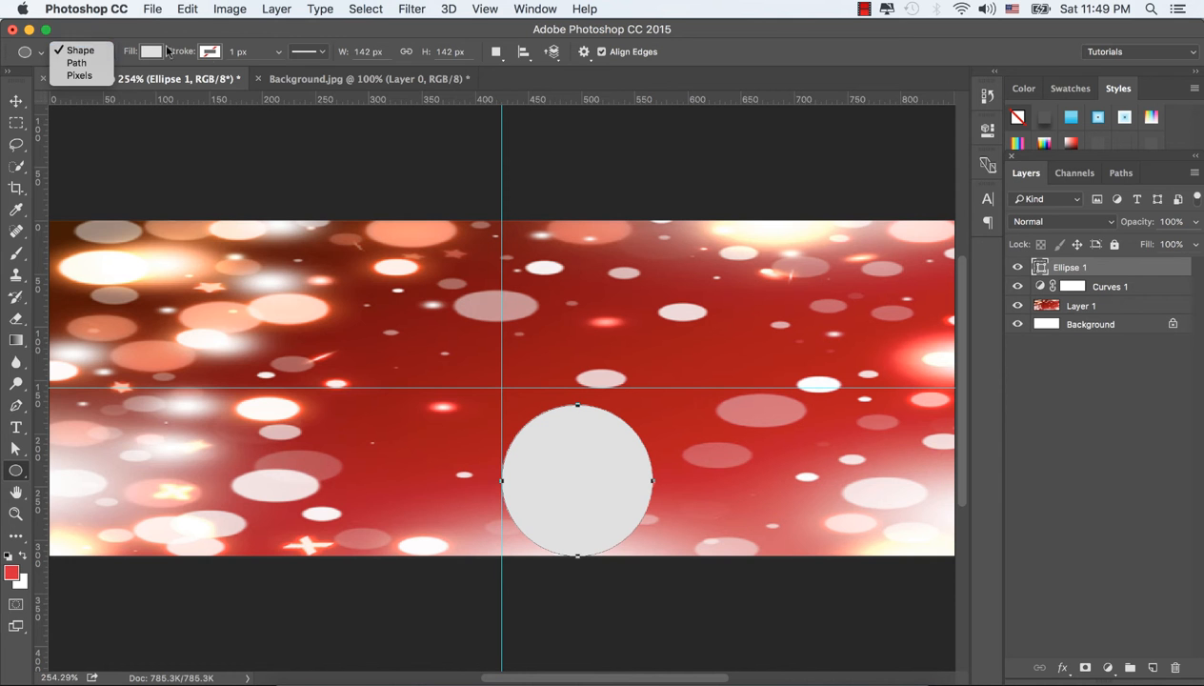
pyautogui.click(210, 55)
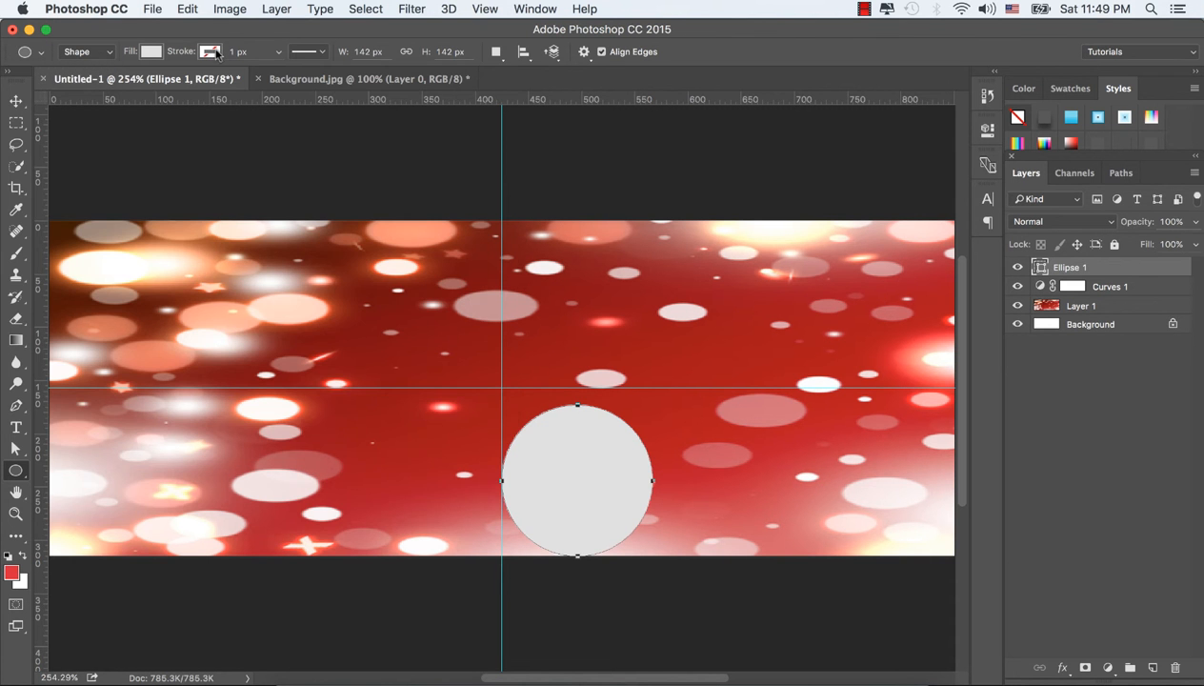
# Step: Give the circle a linear cyan-to-white gradient stroke
pyautogui.click(213, 53)
pyautogui.click(105, 84)
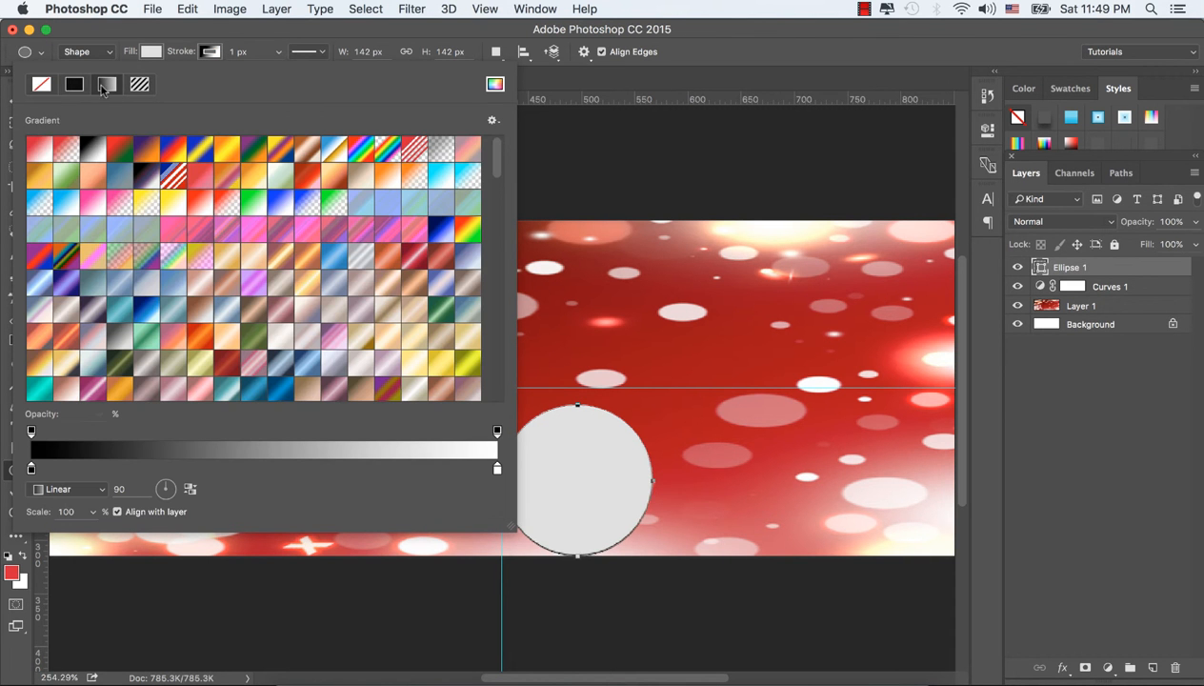
pyautogui.click(441, 178)
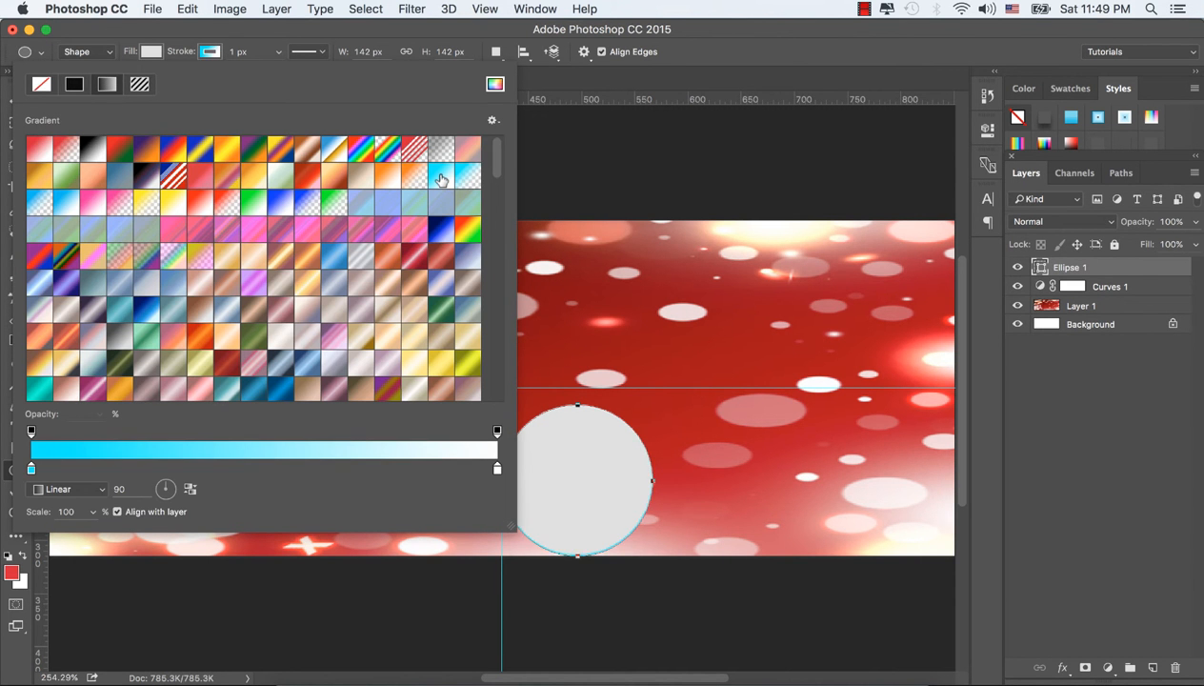
# Step: Set the circle's stroke width to 4 px
pyautogui.click(278, 52)
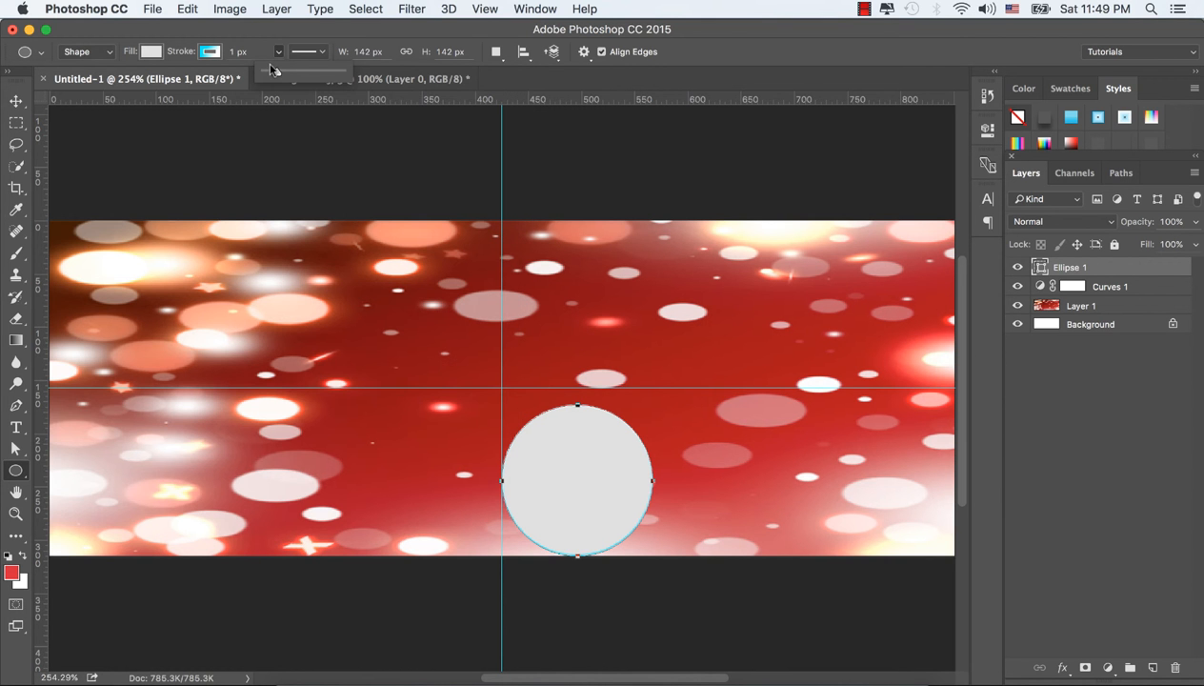
pyautogui.moveTo(267, 73); pyautogui.dragTo(279, 75)
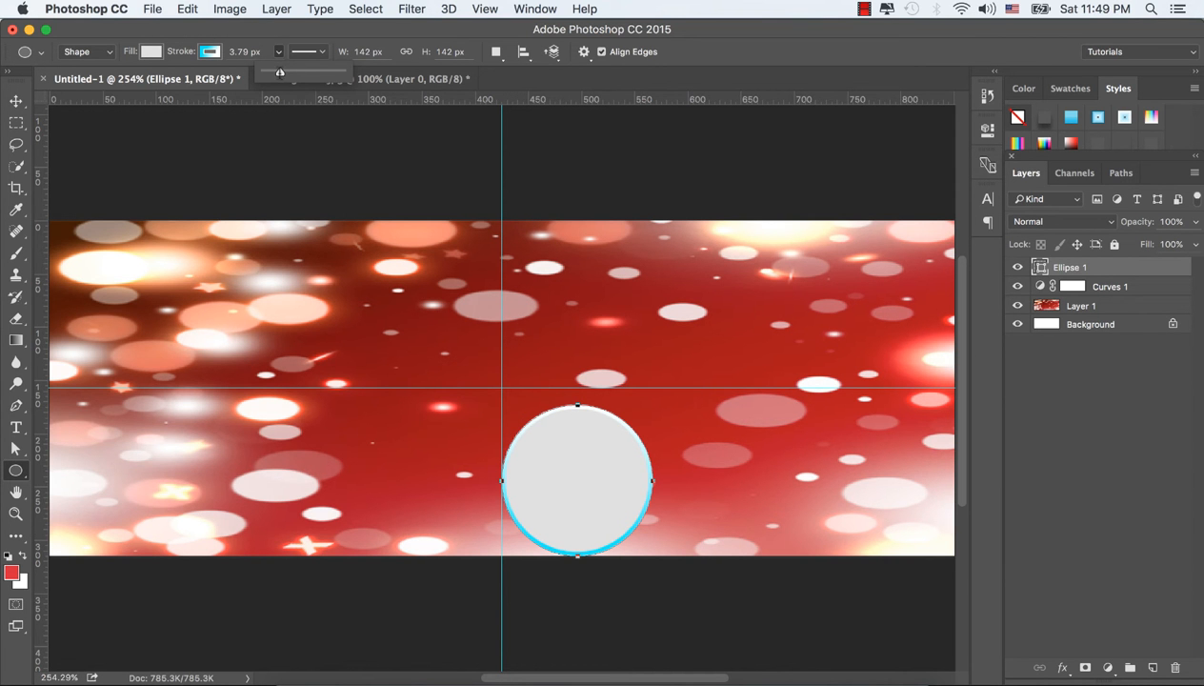
pyautogui.click(255, 53)
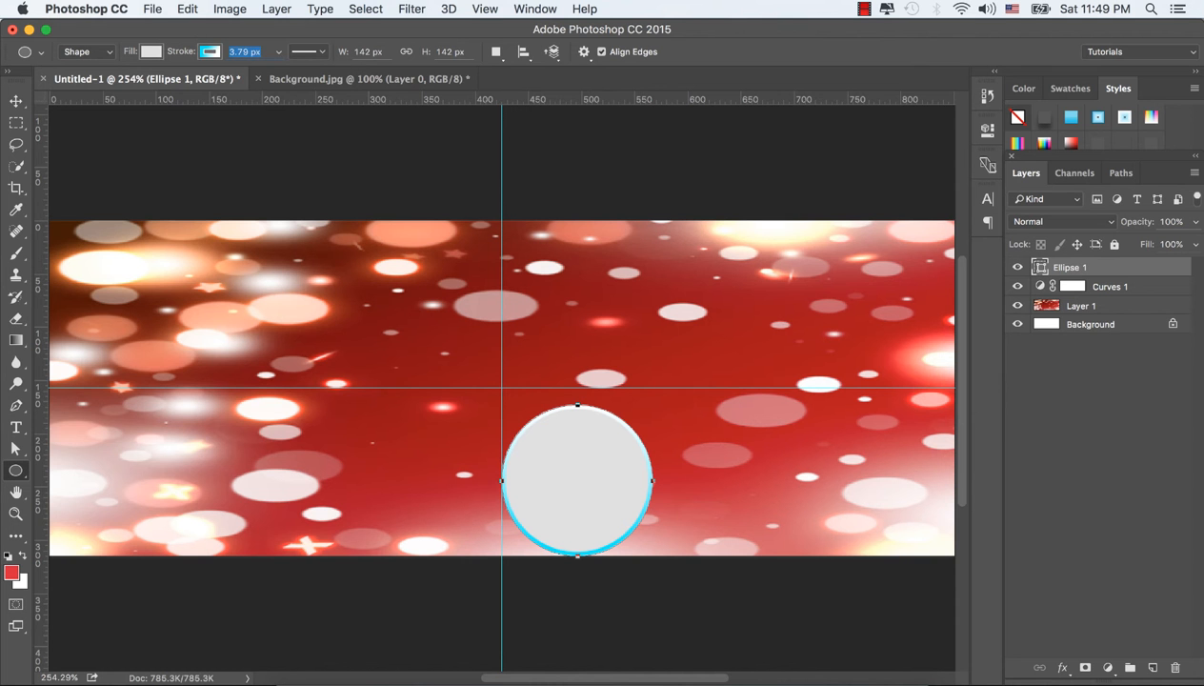
pyautogui.write('4')
pyautogui.press('Tab')
# Step: Change the circle's stroke gradient to the SN_Midnight preset
pyautogui.click(210, 52)
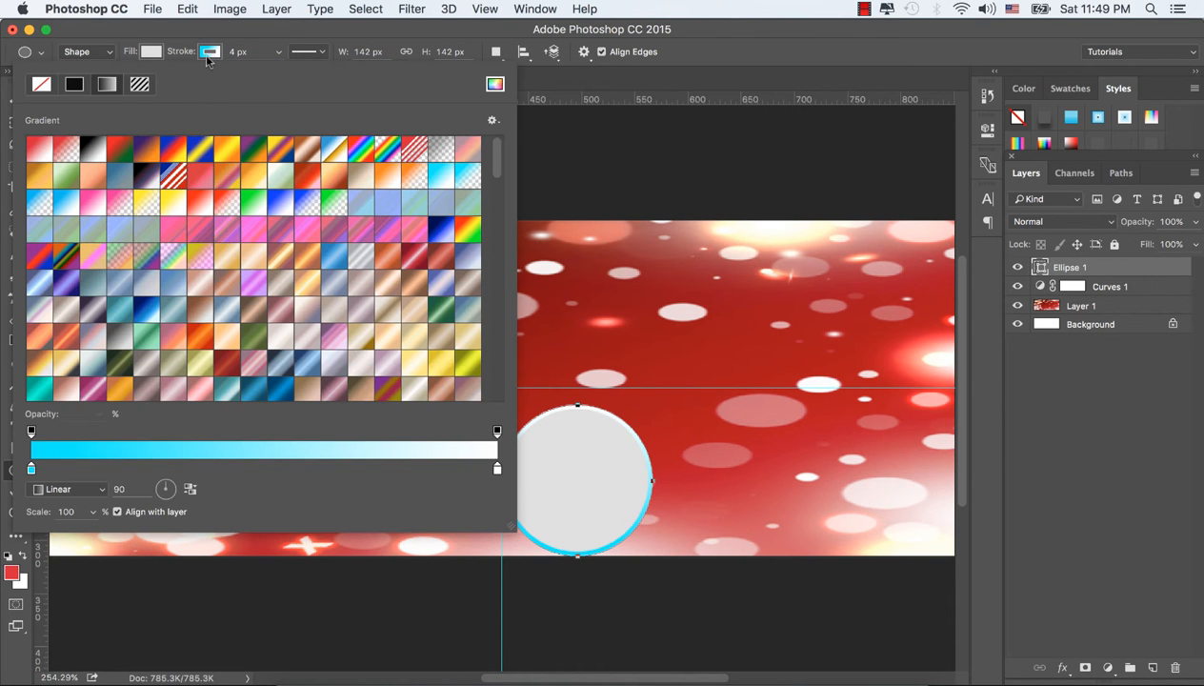
pyautogui.click(256, 389)
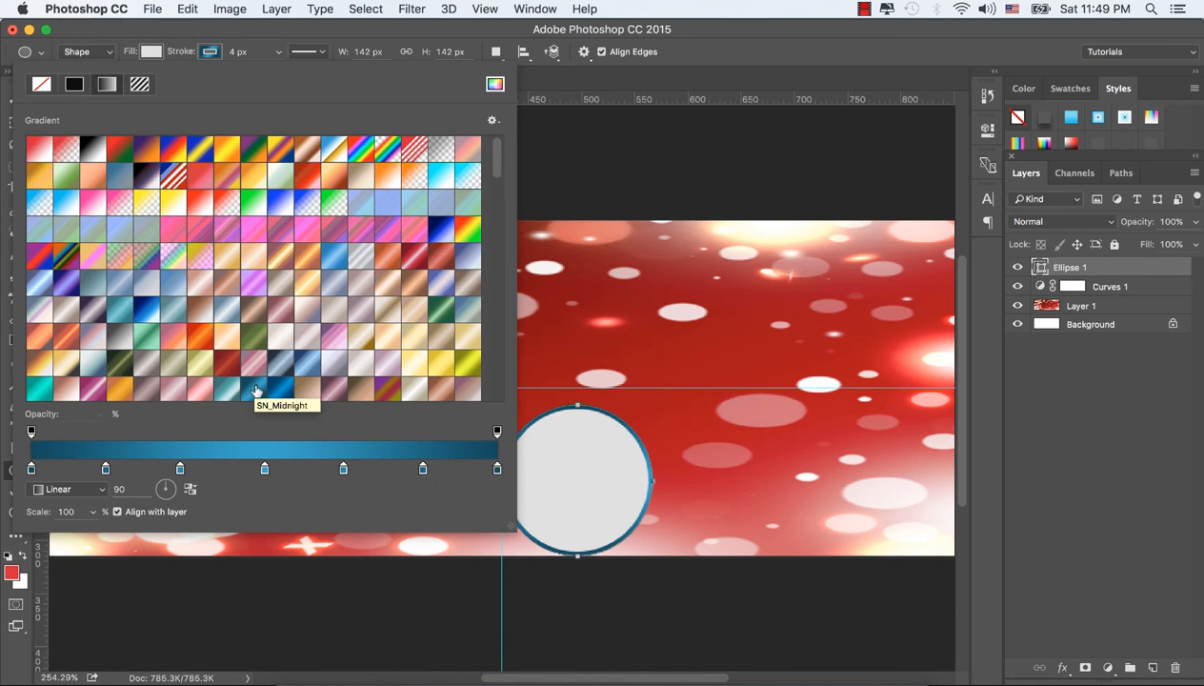
pyautogui.click(217, 54)
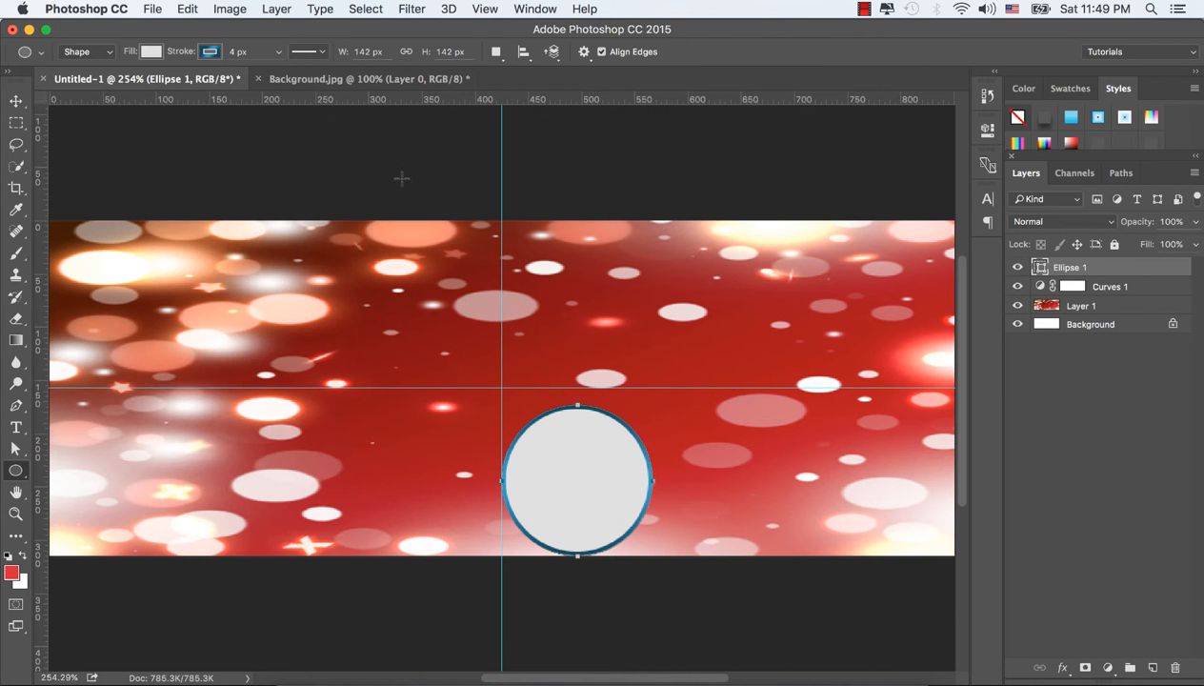
# Step: Duplicate the circle and place the copy level with the original, near the lower-right corner of the canvas
pyautogui.click(21, 103)
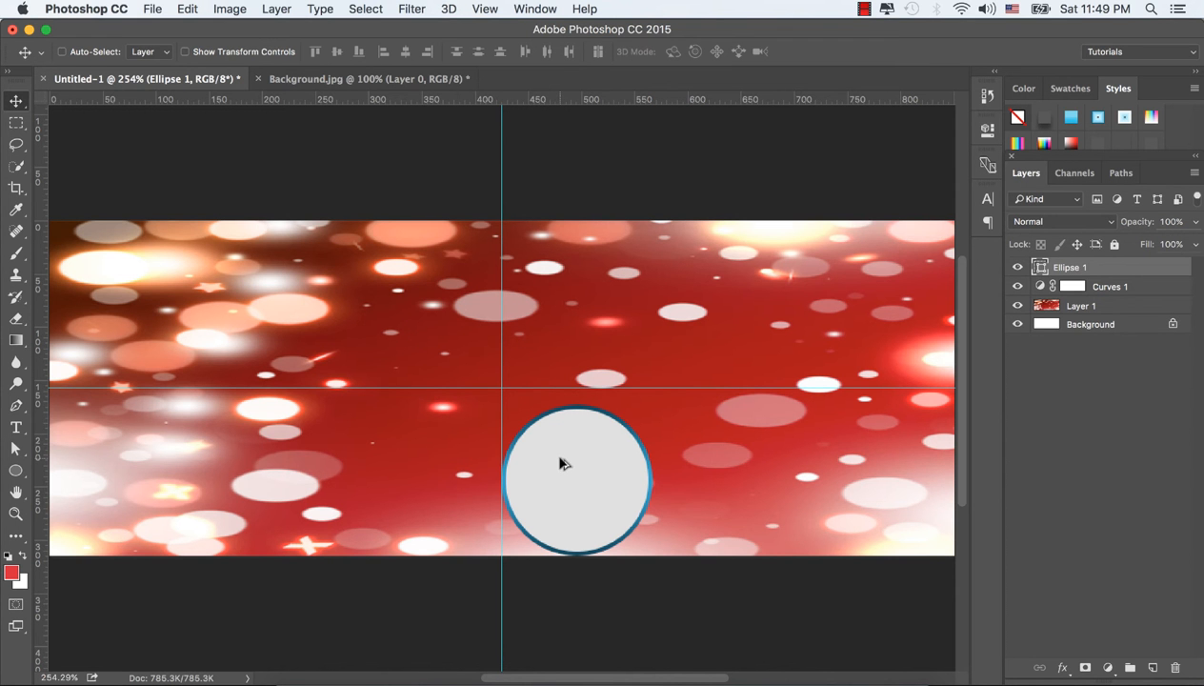
pyautogui.moveTo(564, 463); pyautogui.dragTo(855, 469)
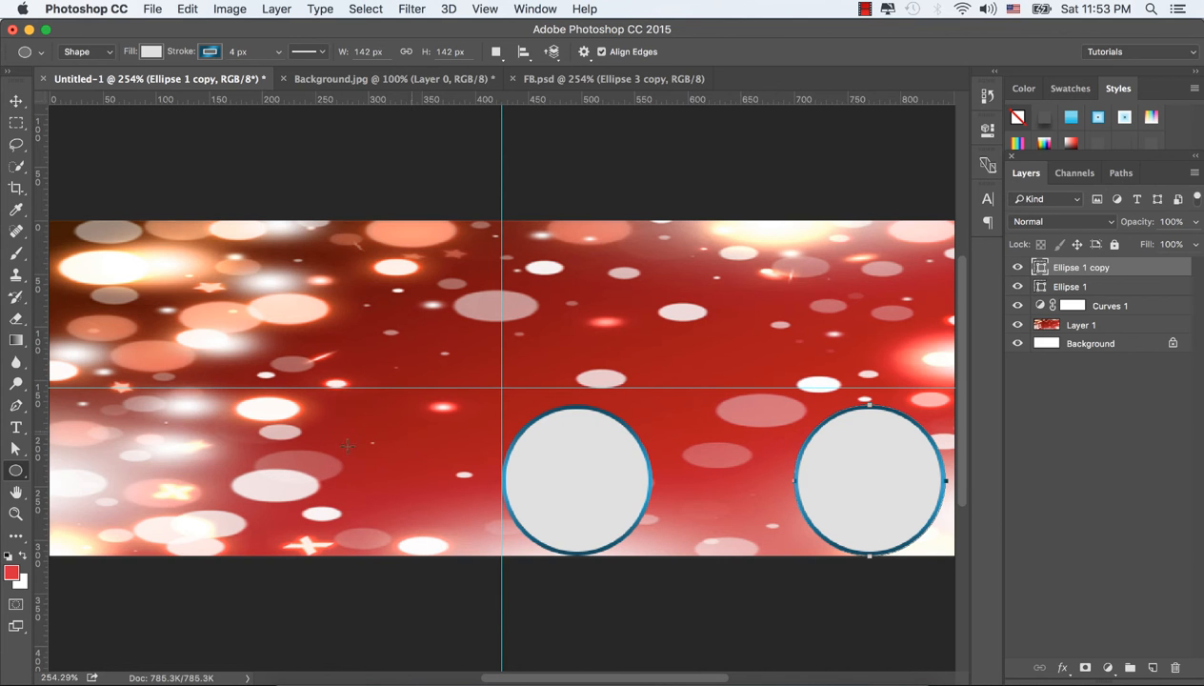
# Step: Draw a third circle about 158 px wide and move it across the vertical guide, overlapping the top of the first circle
pyautogui.rightClick(15, 470)
pyautogui.click(58, 504)
pyautogui.moveTo(515, 287); pyautogui.dragTo(747, 447)
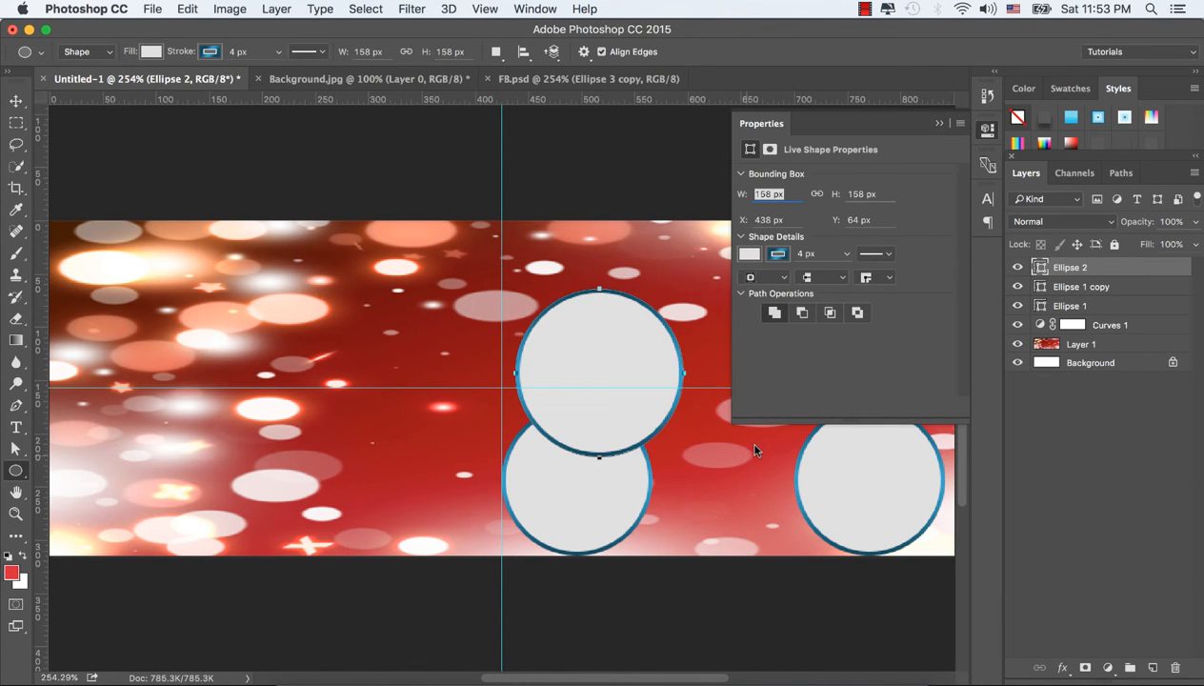
pyautogui.click(941, 124)
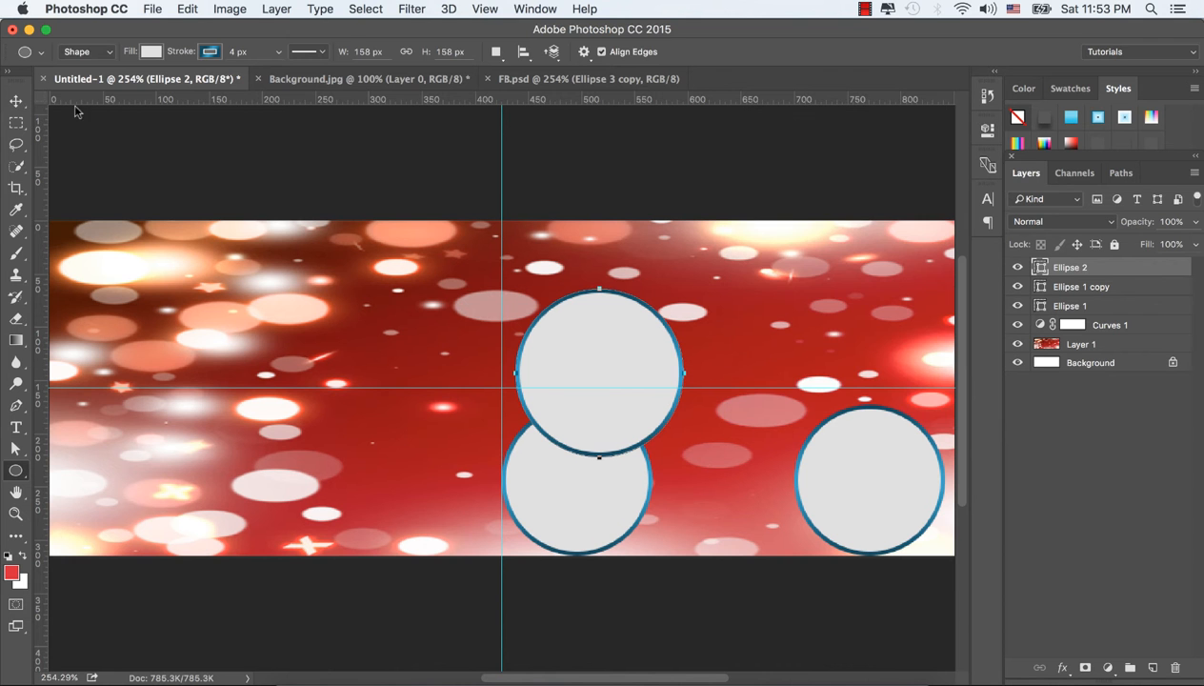
pyautogui.click(16, 101)
pyautogui.moveTo(624, 368); pyautogui.dragTo(563, 352)
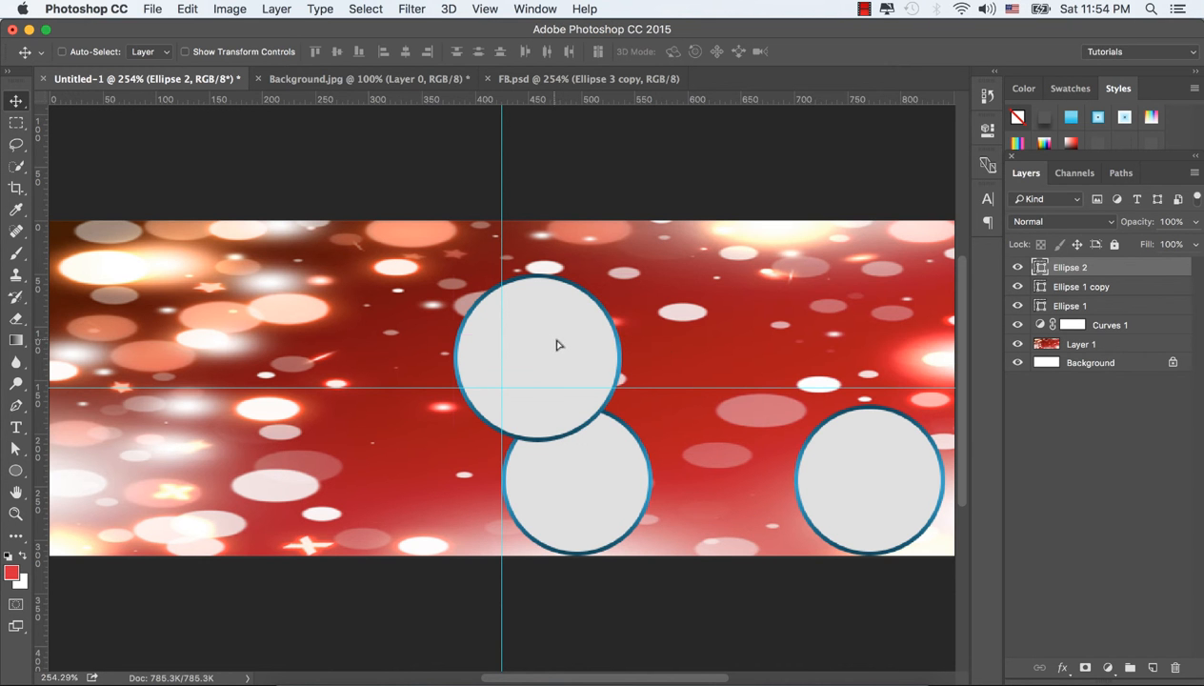
# Step: Duplicate the upper circle, place the copy level above the lower-right circle, and shift the lower-right circle about 50 px left
pyautogui.moveTo(556, 342); pyautogui.dragTo(903, 344)
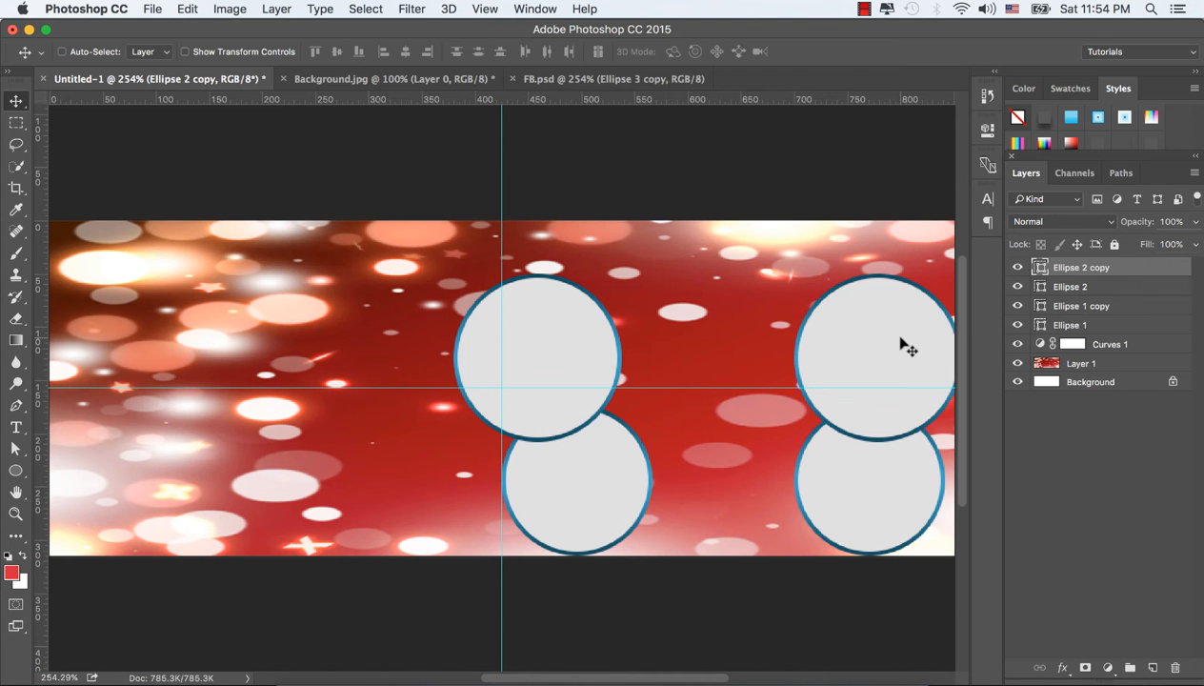
pyautogui.click(1092, 309)
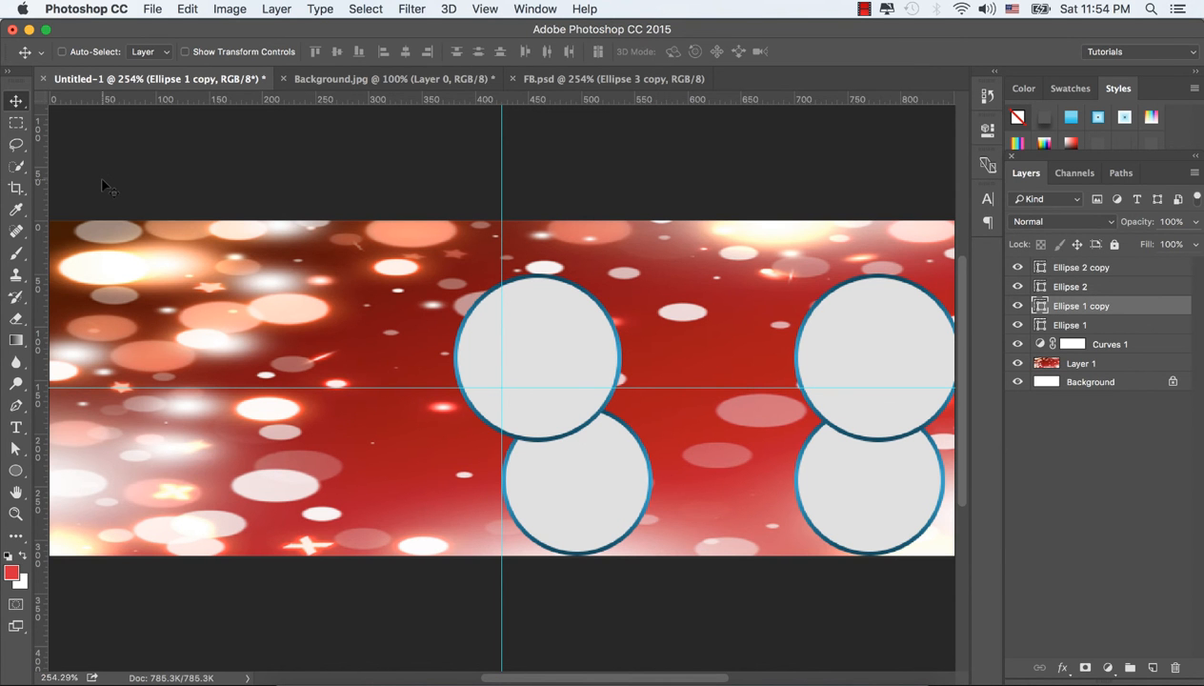
pyautogui.press('Left')
pyautogui.press('Left')
pyautogui.press('Left')
pyautogui.press('Left')
pyautogui.press('Left')
pyautogui.press('Left')
pyautogui.press('Left')
pyautogui.press('Left')
pyautogui.press('Left')
pyautogui.press('Left')
pyautogui.press('Left')
pyautogui.press('Left')
pyautogui.press('Left')
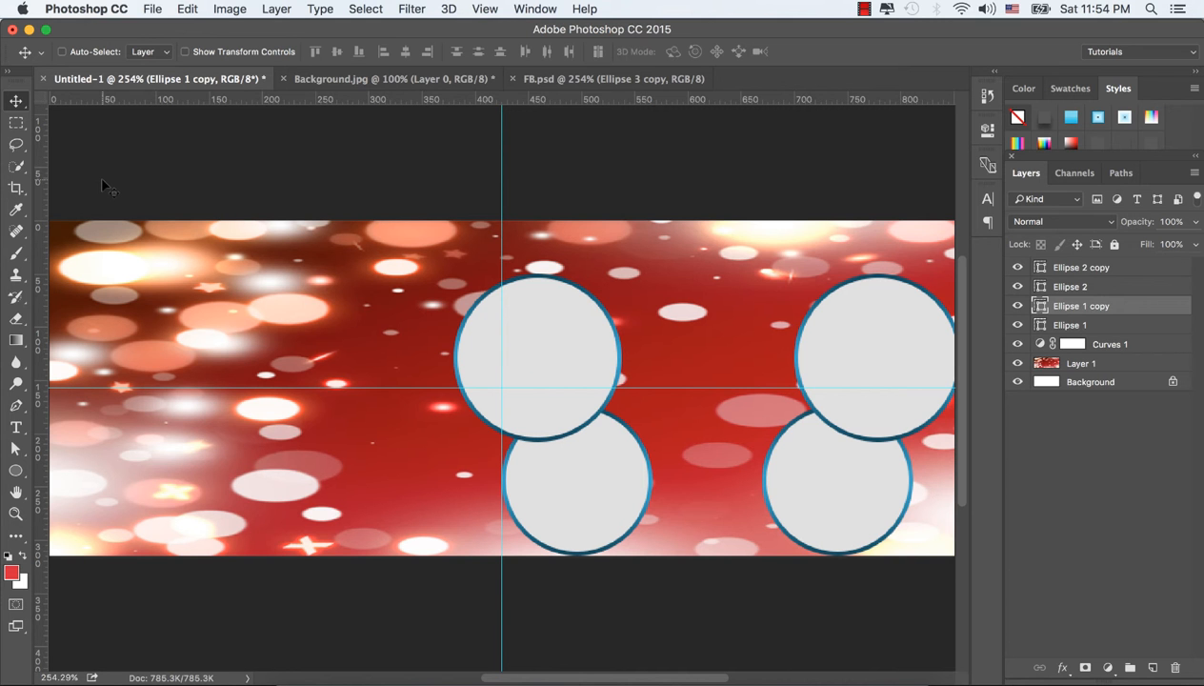
pyautogui.press('Left')
pyautogui.press('Left')
pyautogui.press('Left')
pyautogui.press('Left')
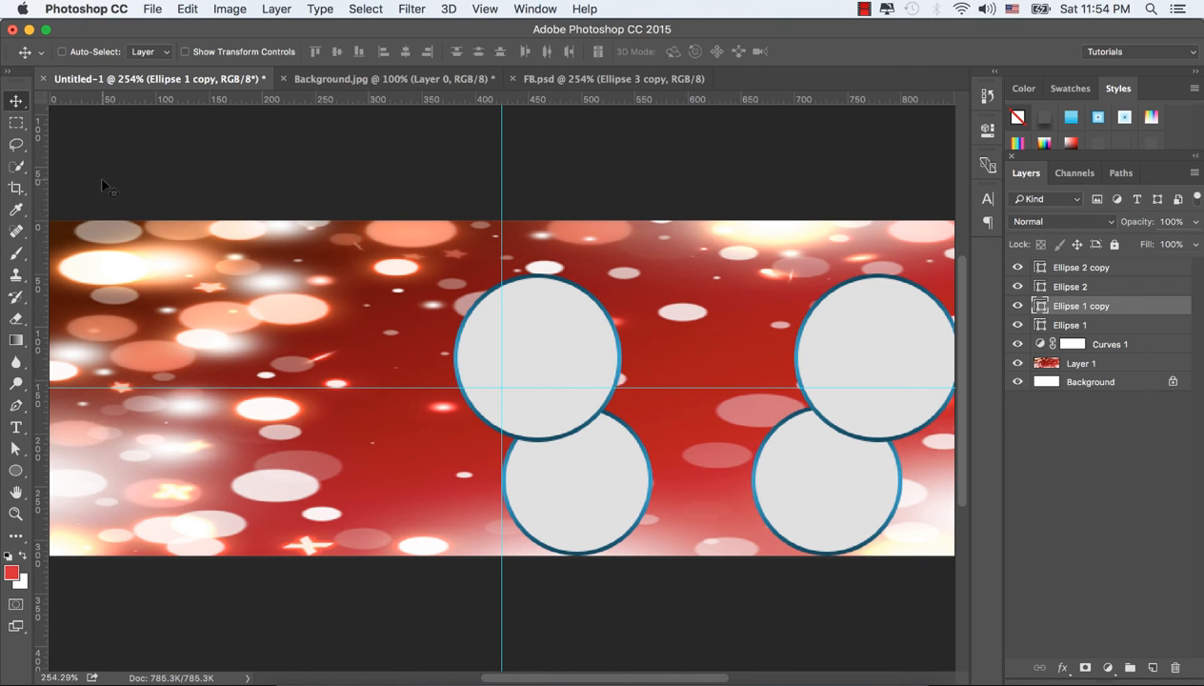
pyautogui.press('Left')
pyautogui.press('Left')
pyautogui.press('Left')
pyautogui.press('Left')
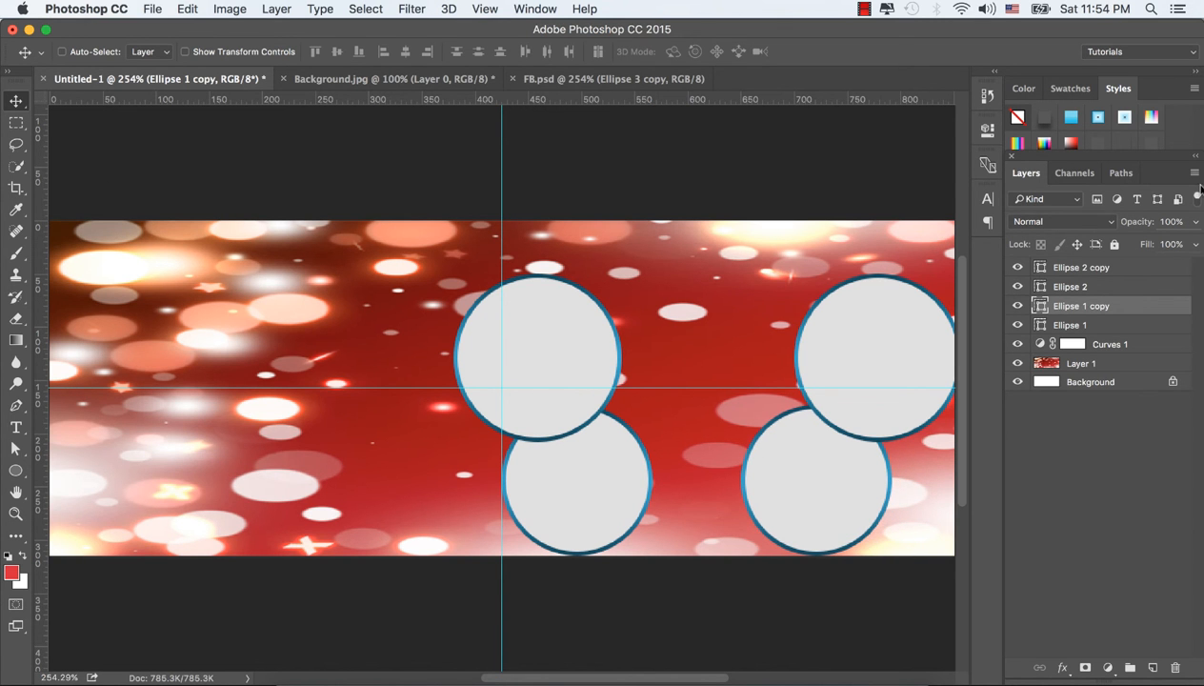
# Step: Move the upper-right circle about 30 px left, keeping it level with the upper-left one
pyautogui.click(1077, 267)
pyautogui.moveTo(916, 336); pyautogui.dragTo(886, 329)
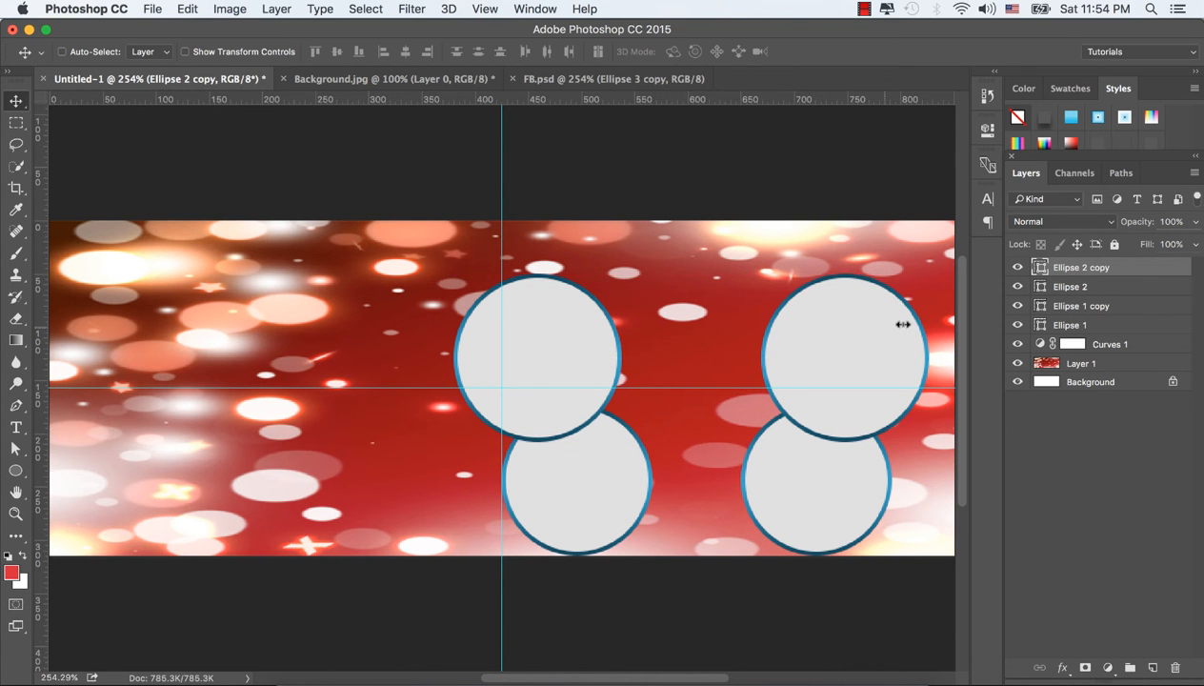
pyautogui.click(1017, 268)
pyautogui.click(1018, 267)
# Step: Move the upper and lower circles at the vertical guide together about 50 px left
pyautogui.click(1073, 288)
pyautogui.click(1017, 287)
pyautogui.click(1018, 287)
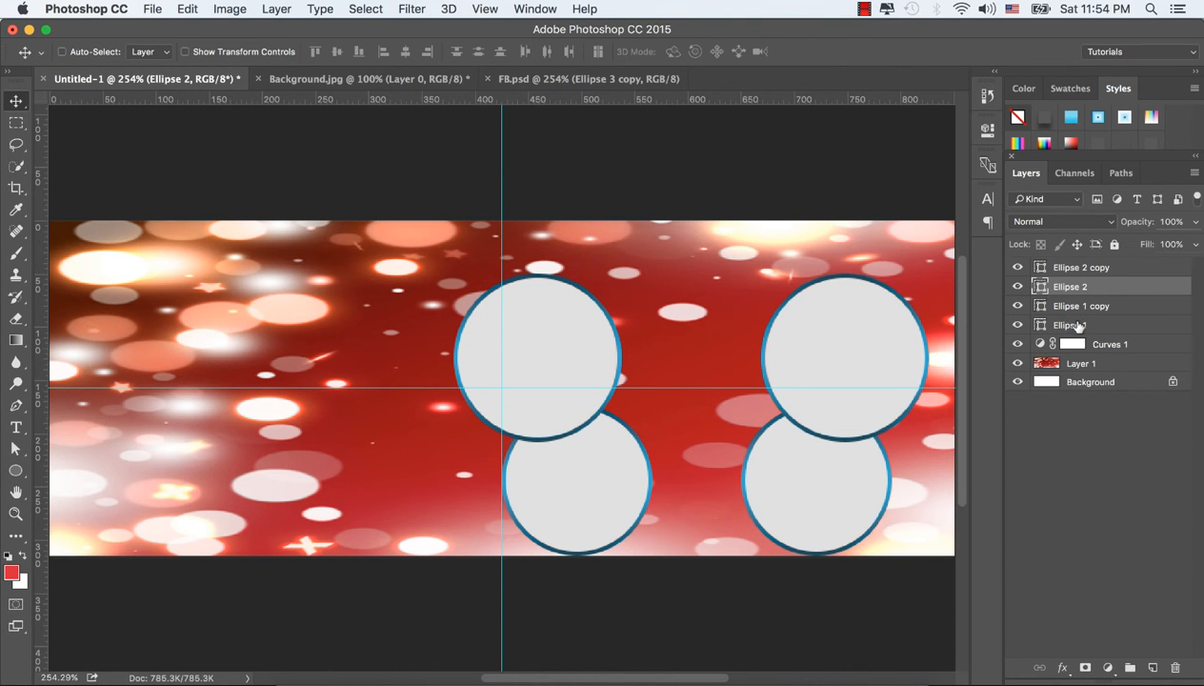
pyautogui.press('super')
pyautogui.keyDown('super'); pyautogui.click(1088, 325); pyautogui.keyUp('super')
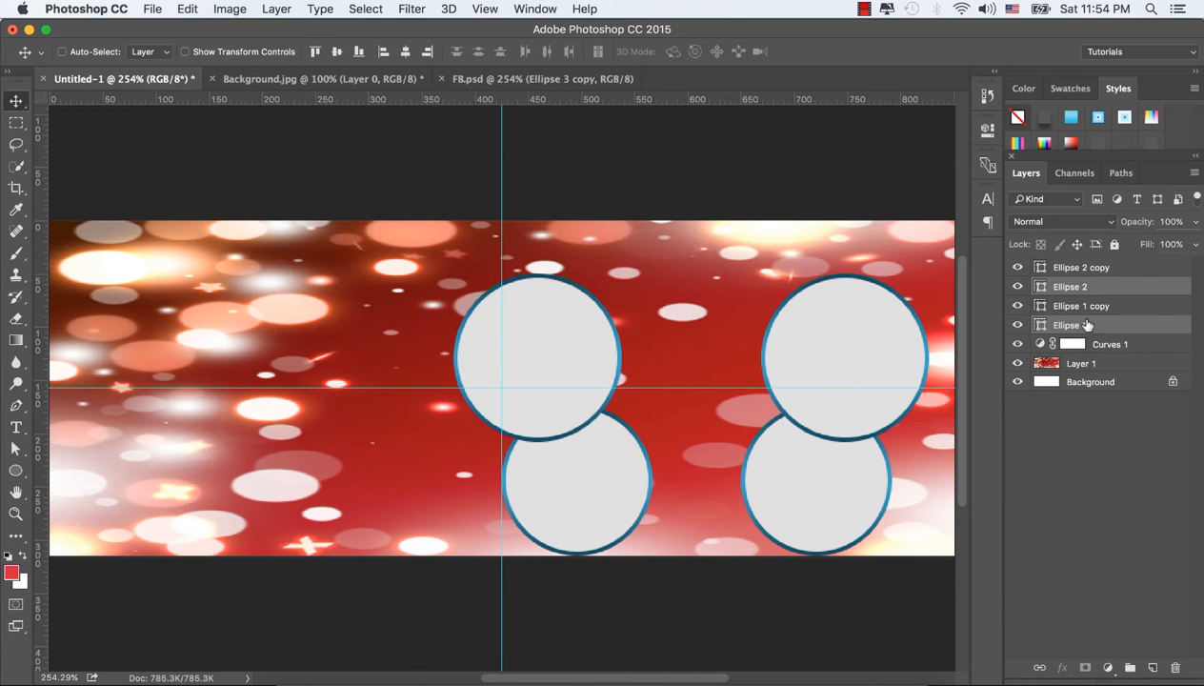
pyautogui.press('Left')
pyautogui.press('Left')
pyautogui.press('Left')
pyautogui.press('Left')
pyautogui.press('Left')
pyautogui.press('Left')
pyautogui.press('Left')
pyautogui.press('Left')
pyautogui.press('Left')
pyautogui.press('Left')
pyautogui.press('Left')
pyautogui.press('Left')
pyautogui.press('Left')
pyautogui.press('Left')
pyautogui.press('Left')
pyautogui.press('Left')
pyautogui.press('Left')
pyautogui.press('Left')
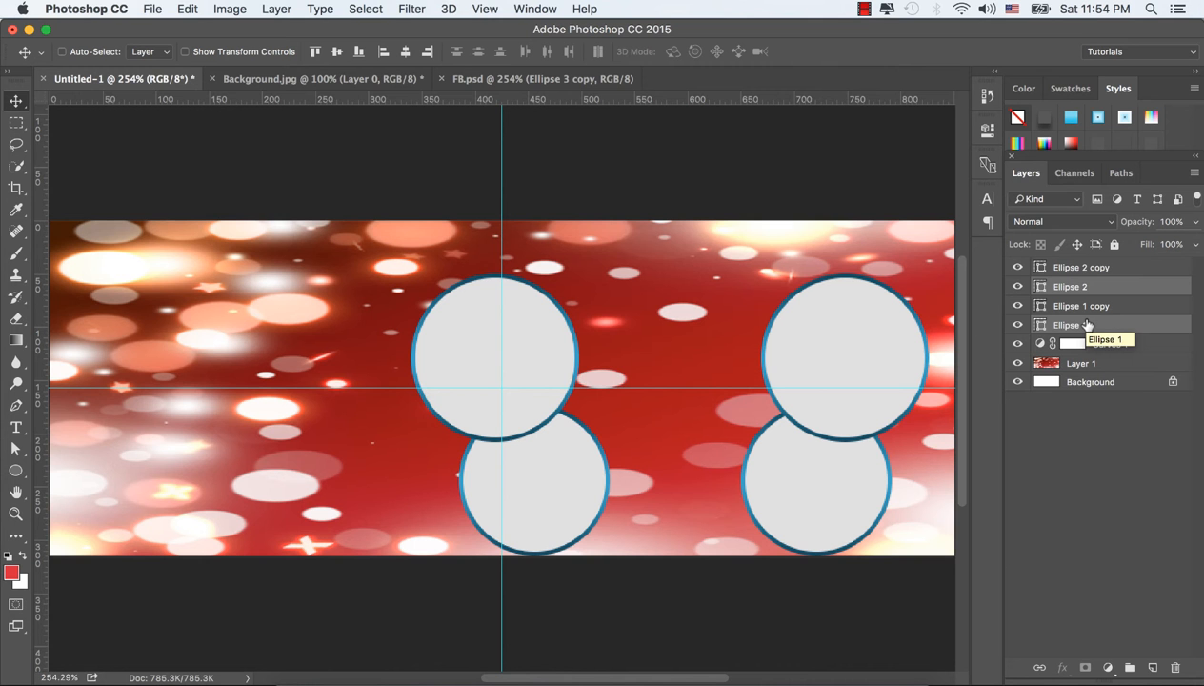
pyautogui.press('Left')
pyautogui.press('Left')
pyautogui.press('Left')
pyautogui.press('Left')
pyautogui.press('Left')
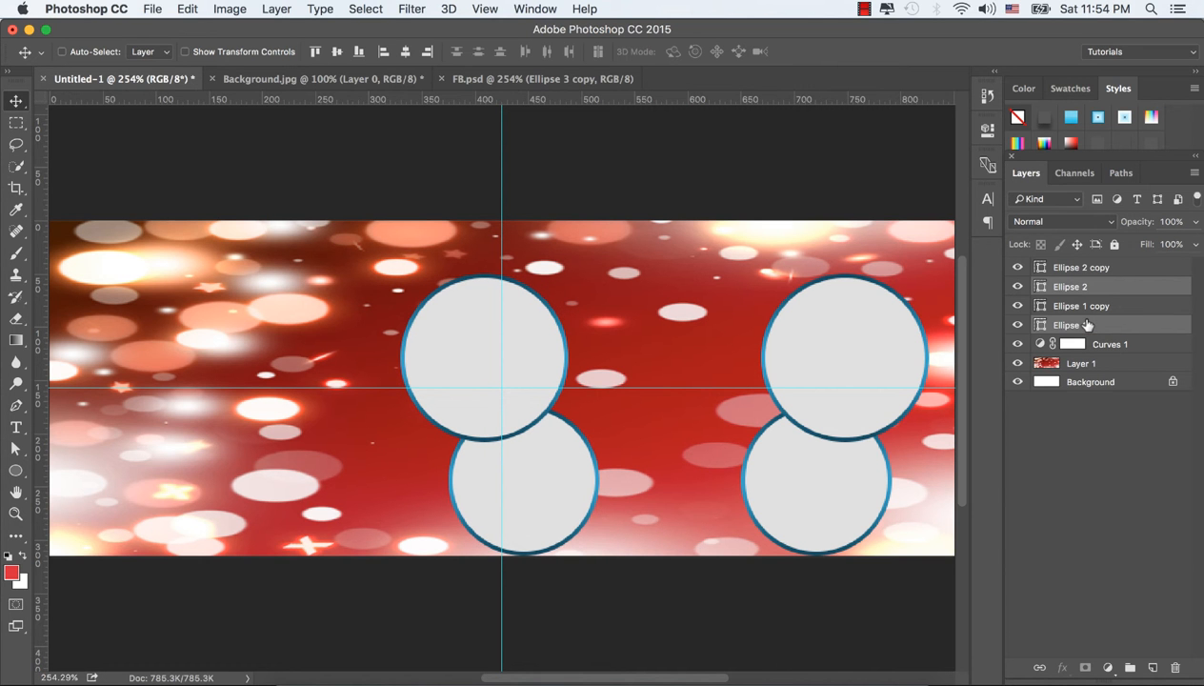
# Step: Move the upper-left circle 10 px right, keeping it level with the upper-right circle
pyautogui.click(1094, 268)
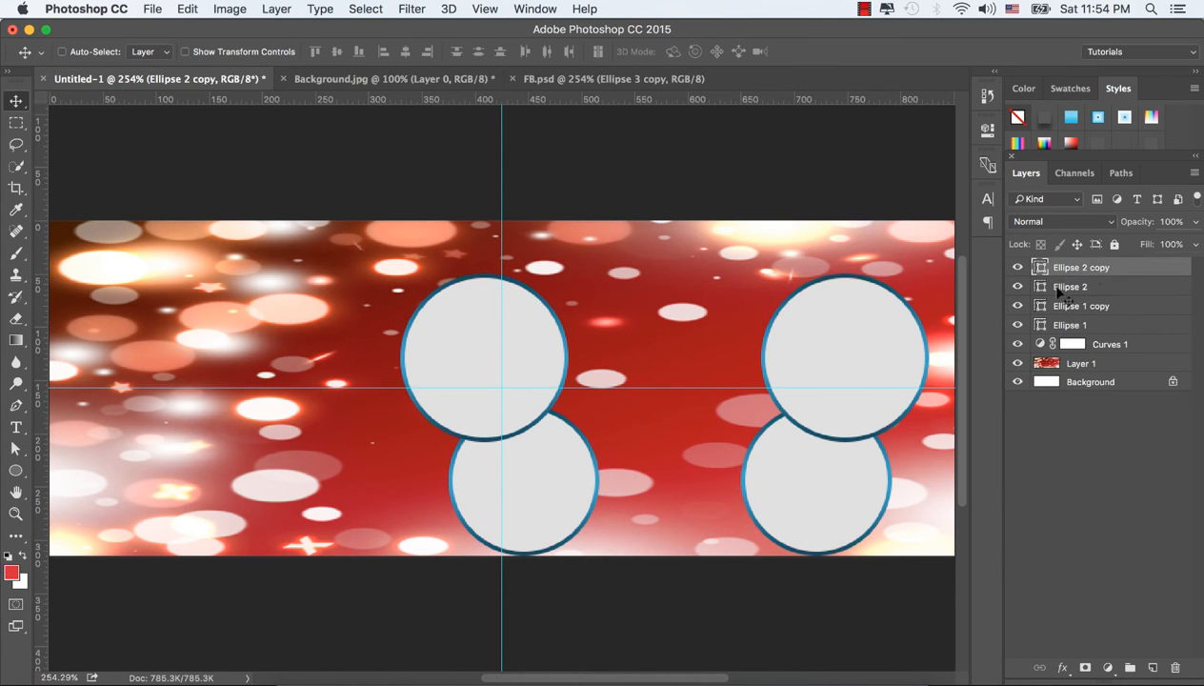
pyautogui.click(1070, 289)
pyautogui.moveTo(523, 342); pyautogui.dragTo(536, 333)
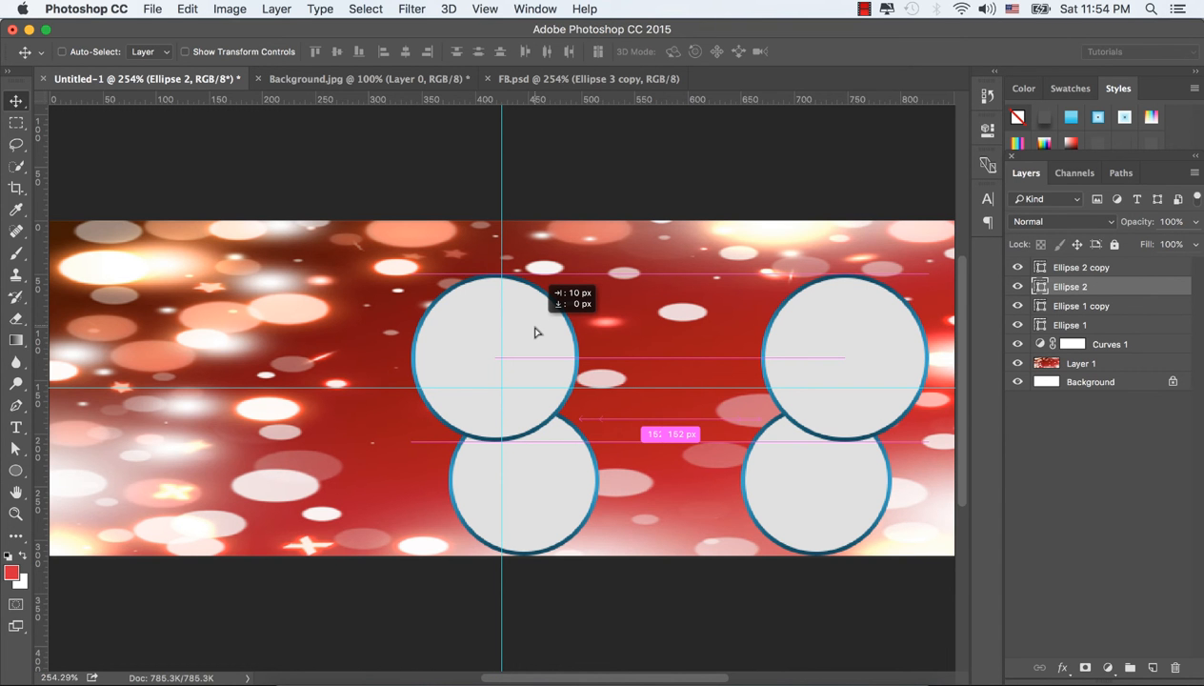
pyautogui.moveTo(535, 332); pyautogui.dragTo(533, 333)
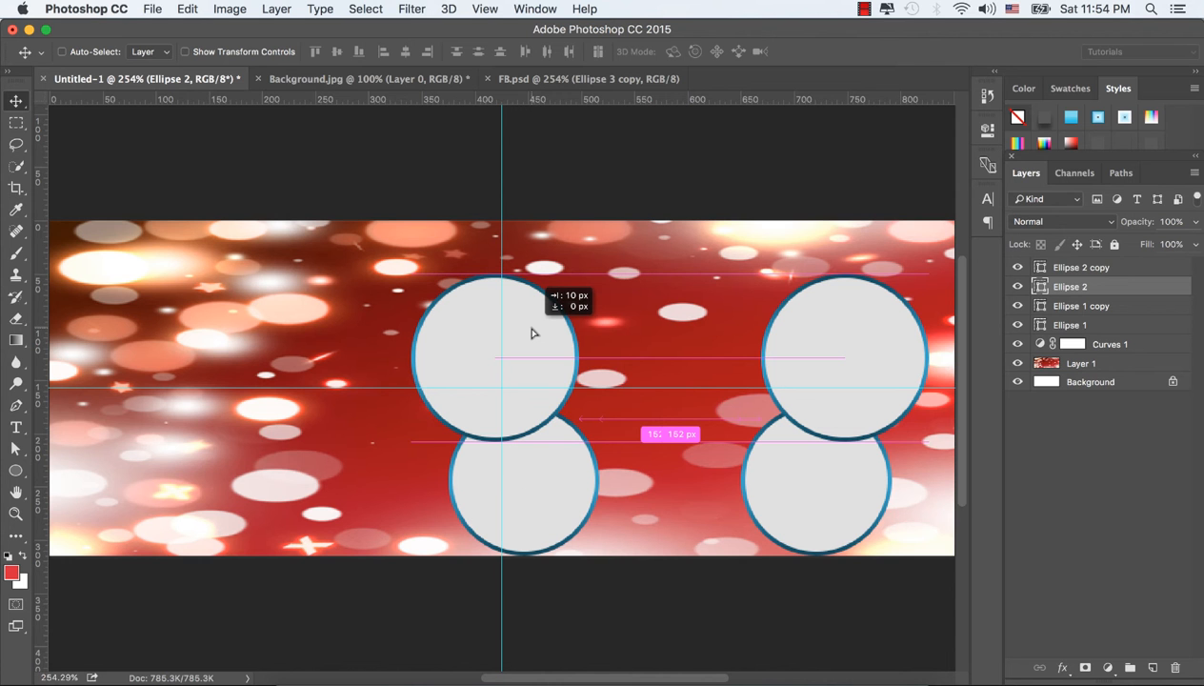
pyautogui.moveTo(532, 333); pyautogui.dragTo(534, 332)
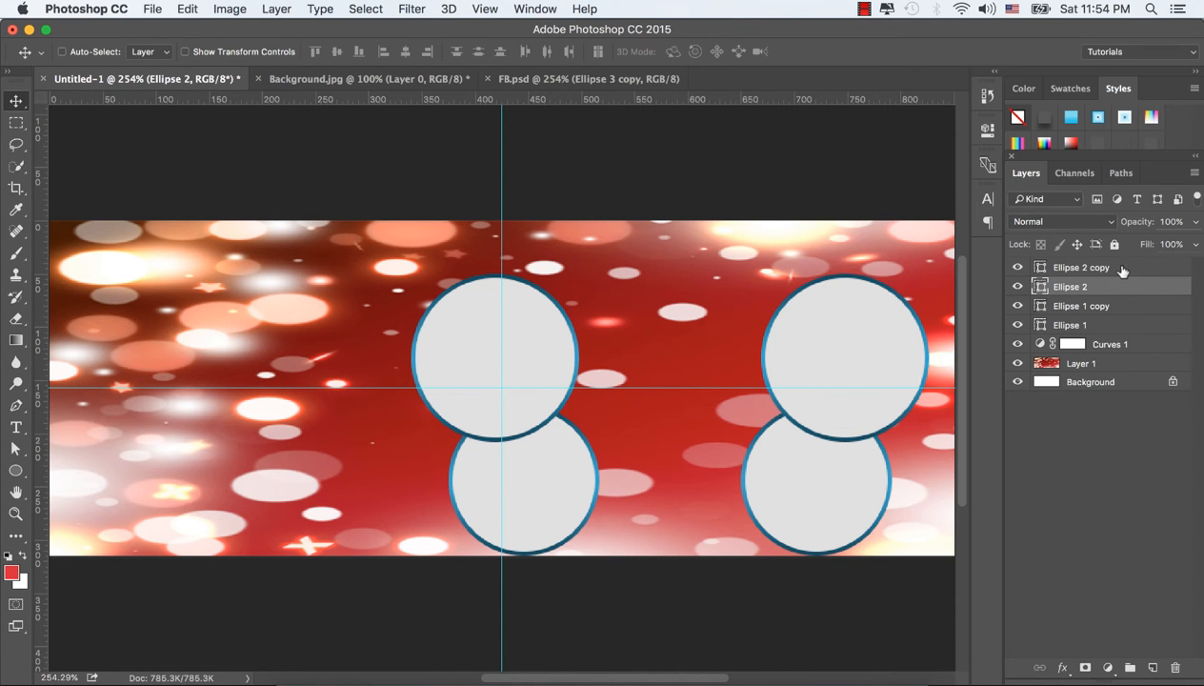
# Step: Draw a large circle about 276 px wide between the left and right pairs of circles
pyautogui.click(1108, 268)
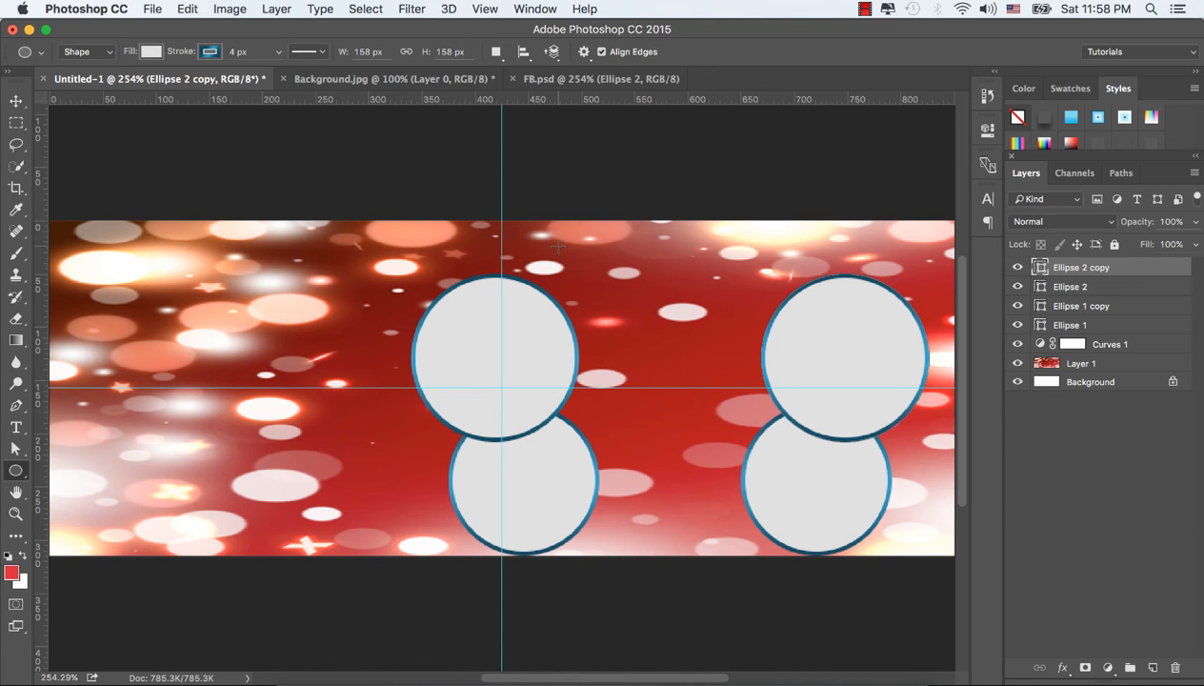
pyautogui.moveTo(557, 246)
pyautogui.mouseDown()
pyautogui.moveTo(800, 481)
pyautogui.moveTo(892, 539)
pyautogui.mouseUp()
pyautogui.press('shift')
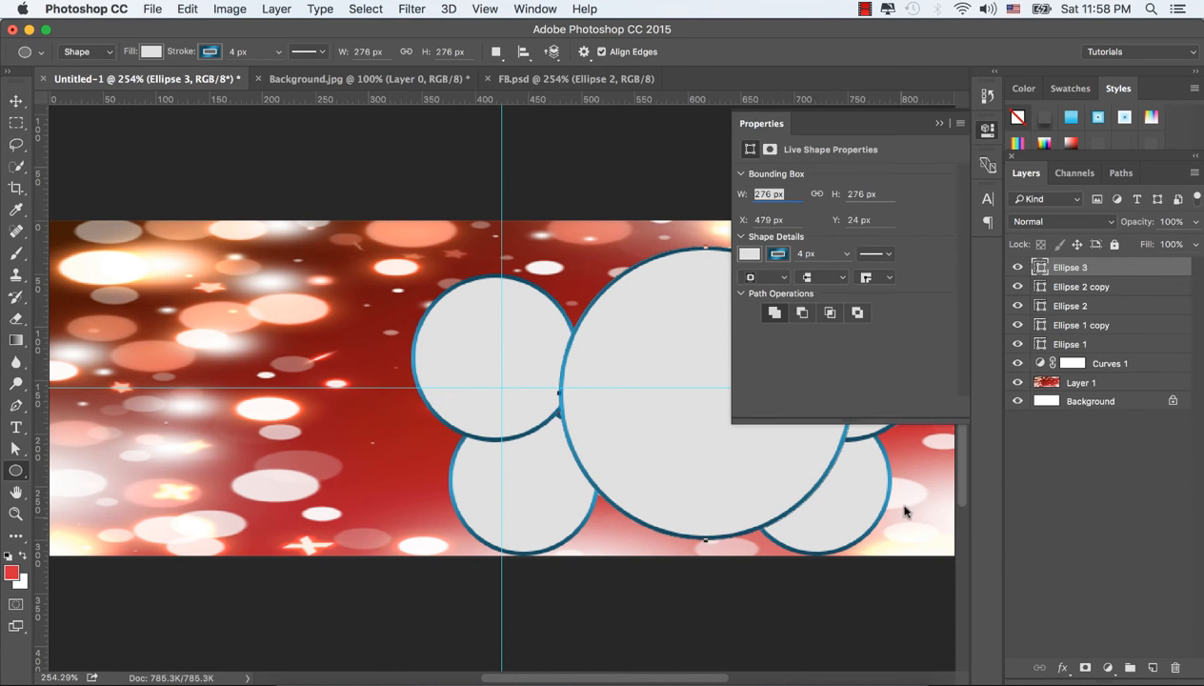
pyautogui.click(939, 123)
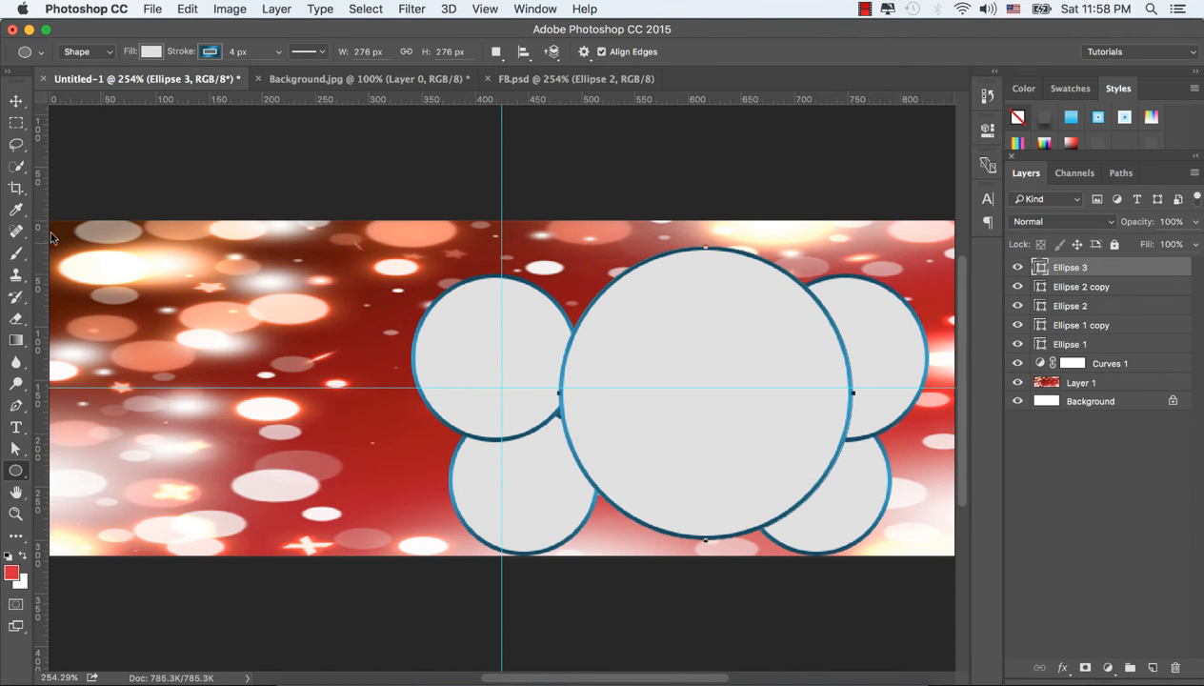
# Step: Center the large circle between the two pairs at the canvas's lower edge and send its layer below the other four ellipses
pyautogui.click(16, 101)
pyautogui.moveTo(704, 429); pyautogui.dragTo(677, 428)
pyautogui.moveTo(1143, 269); pyautogui.dragTo(1141, 356)
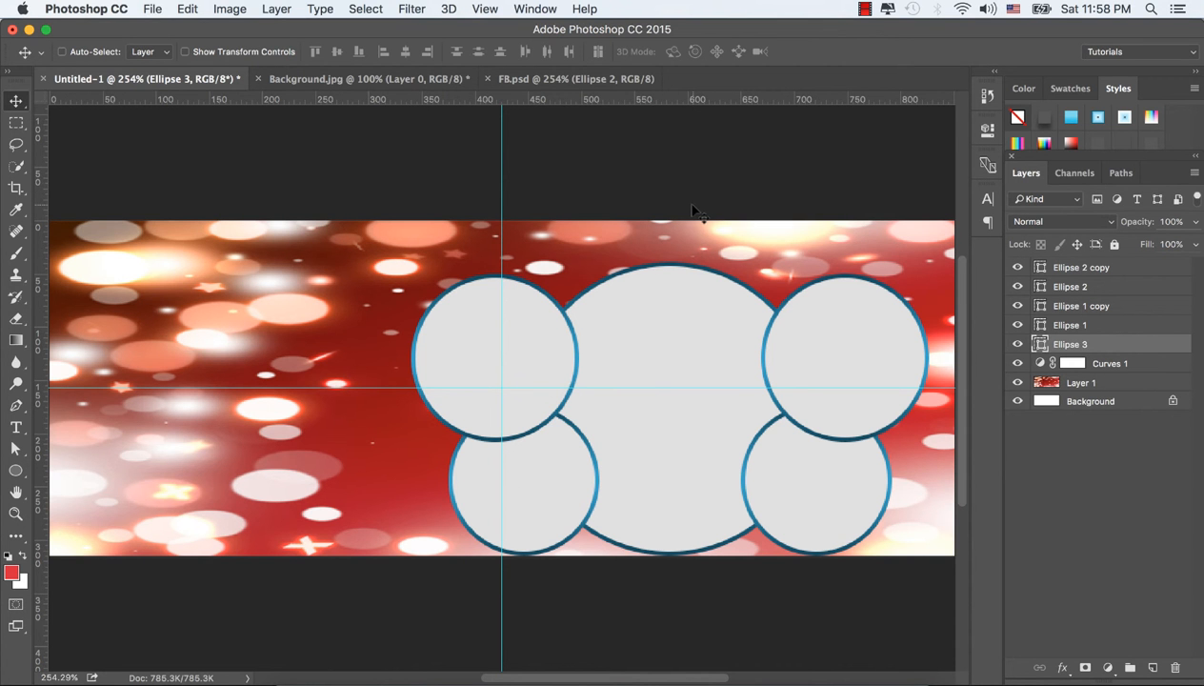
# Step: Resize the large circle to 300 px with linked proportions and move it up so its base meets the canvas's lower edge
pyautogui.click(15, 471)
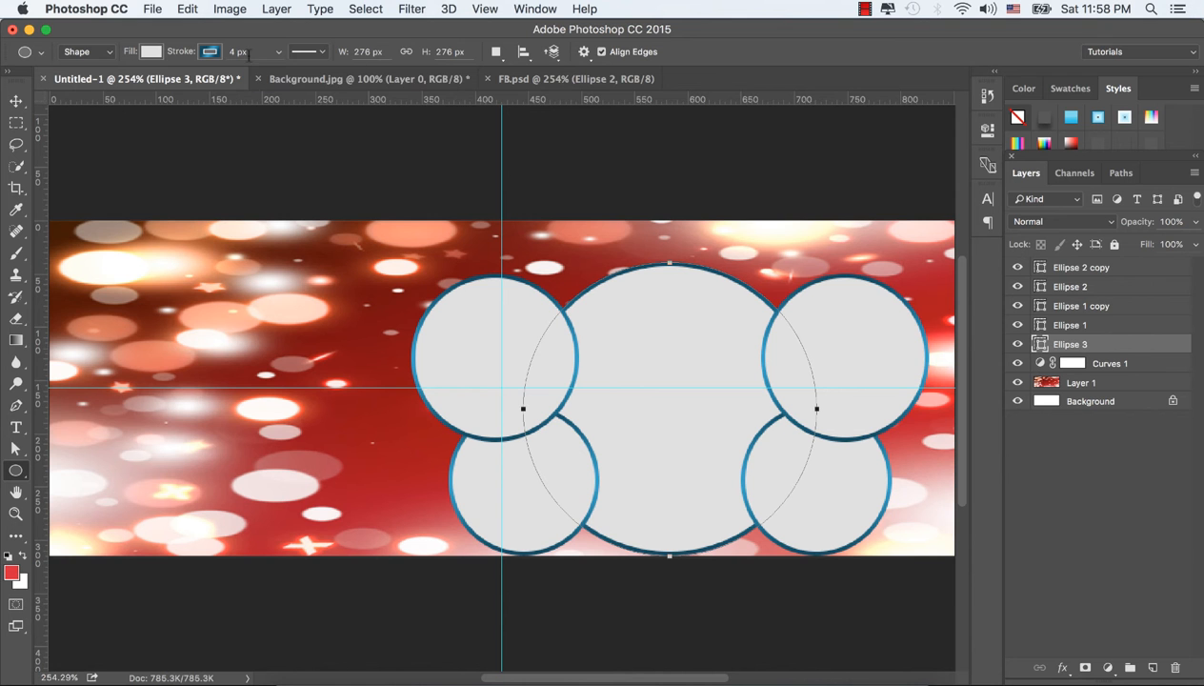
pyautogui.click(404, 55)
pyautogui.moveTo(376, 53); pyautogui.dragTo(341, 47)
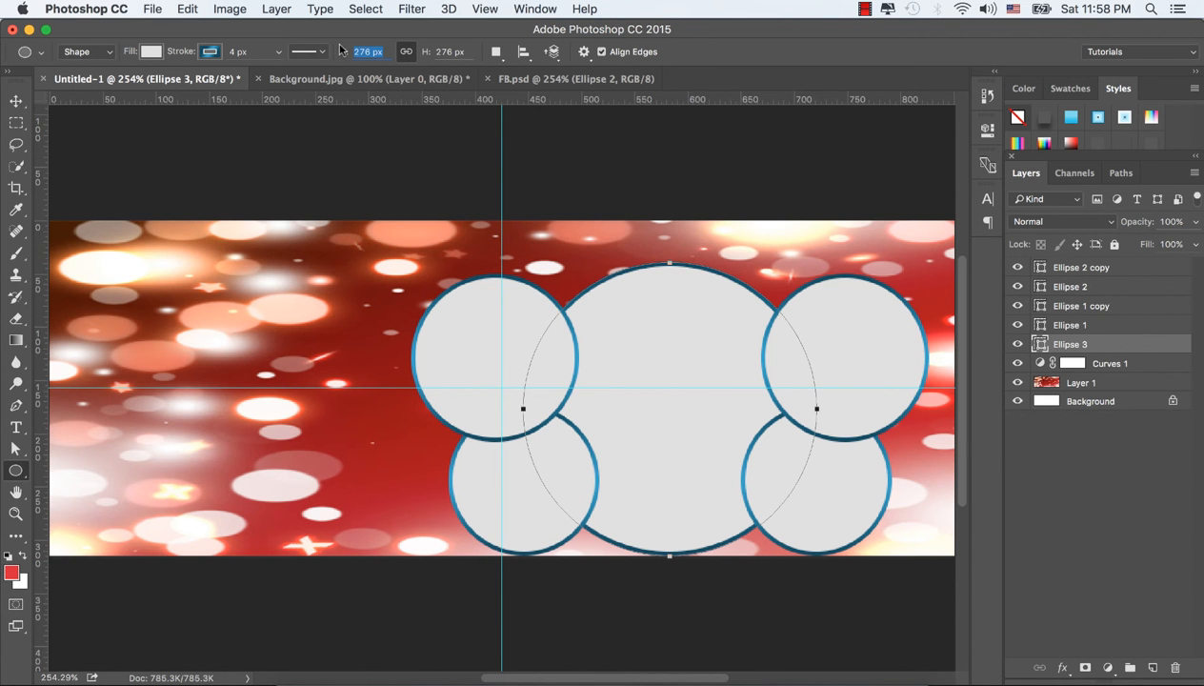
pyautogui.write('300')
pyautogui.press('Tab')
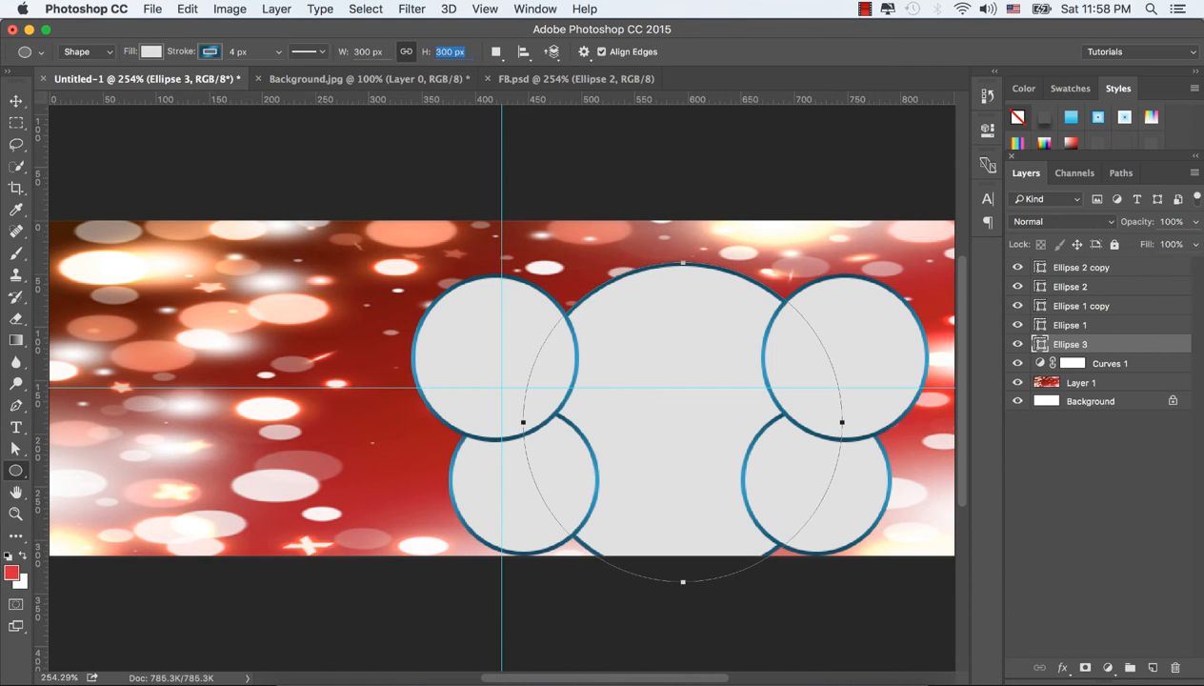
pyautogui.click(15, 100)
pyautogui.moveTo(685, 416); pyautogui.dragTo(677, 398)
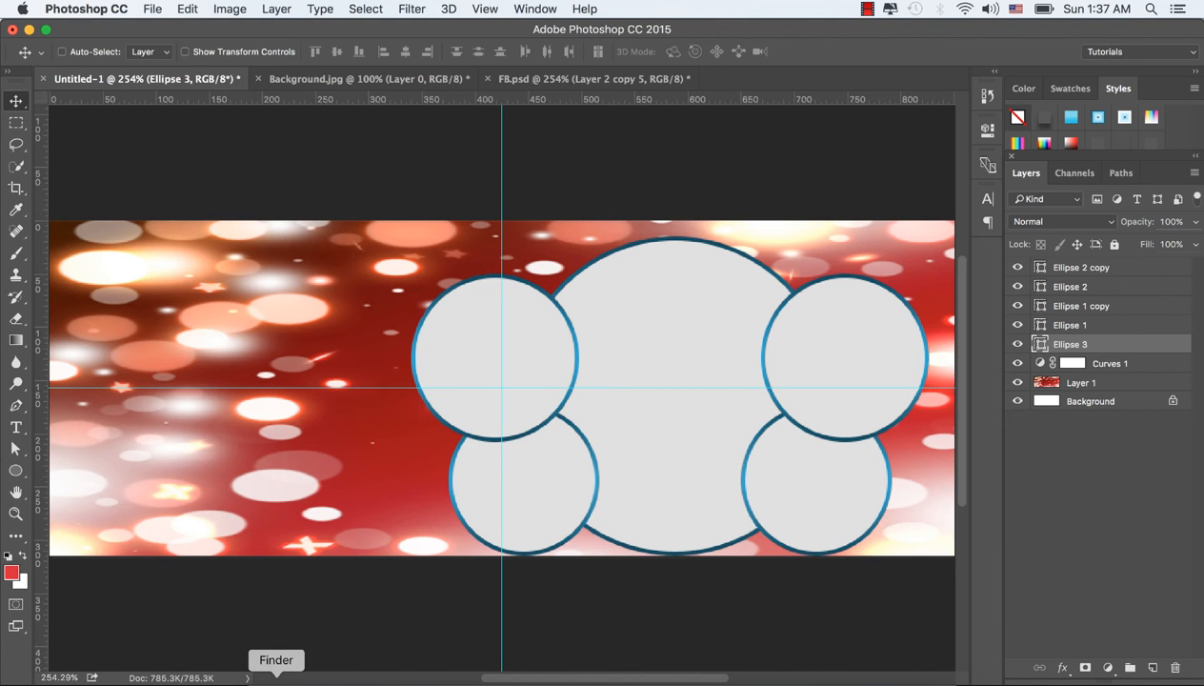
# Step: Switch to Finder and open Fotolia_104026166_Subscription_Monthly_L.jpg from the Facebook cover 2 folder in Adobe Photoshop CC 2015
pyautogui.click(276, 679)
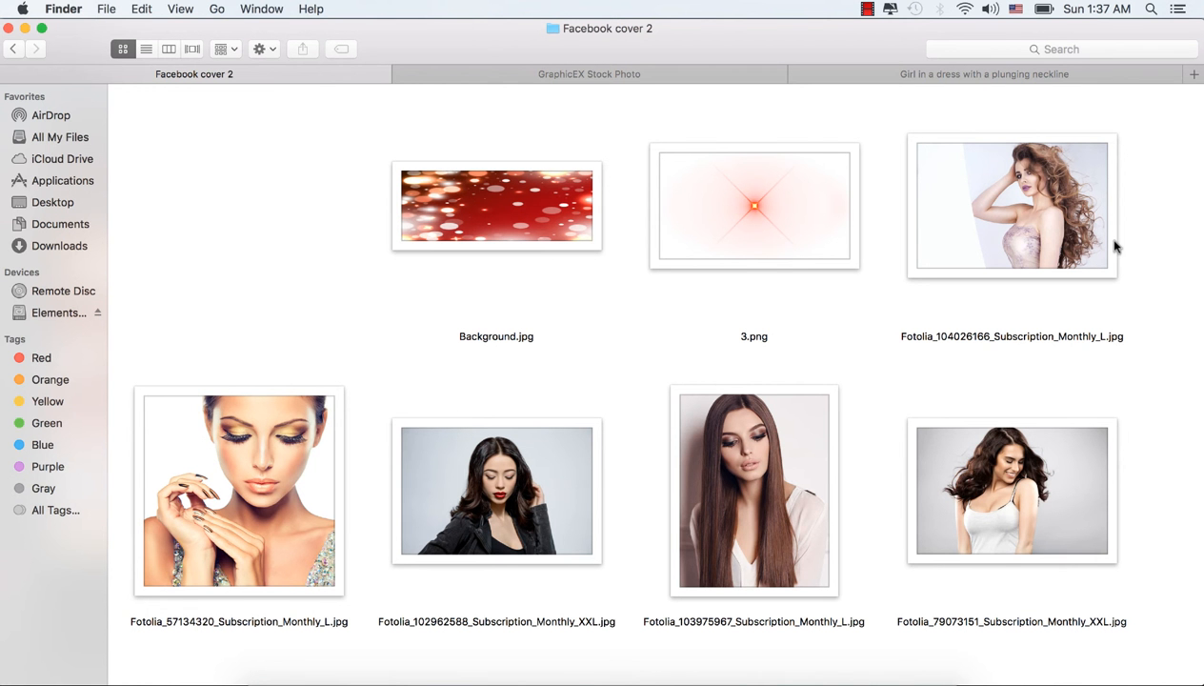
pyautogui.click(1005, 197)
pyautogui.rightClick(1003, 196)
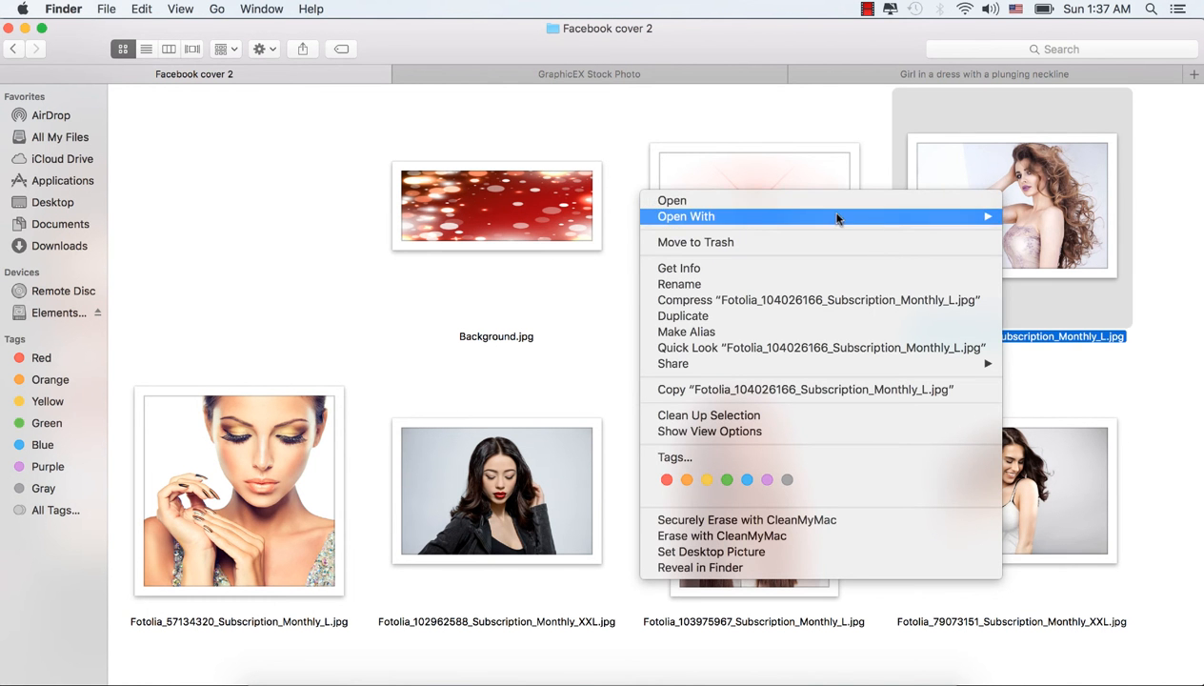
pyautogui.moveTo(961, 219)
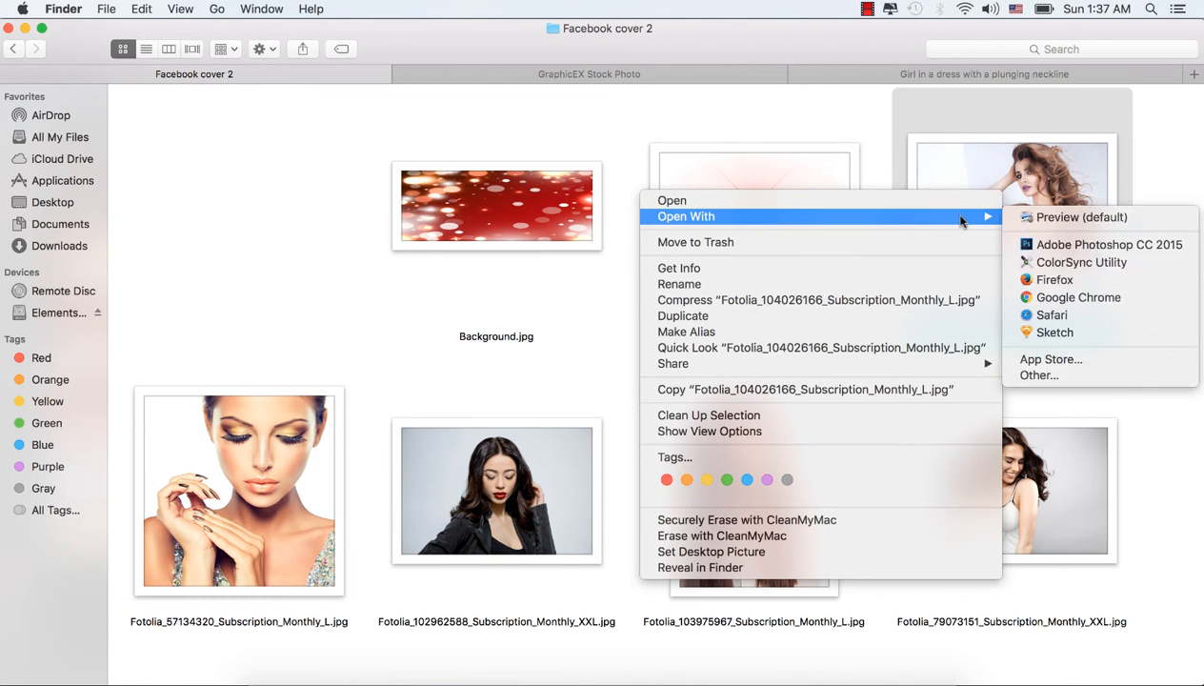
pyautogui.click(1027, 244)
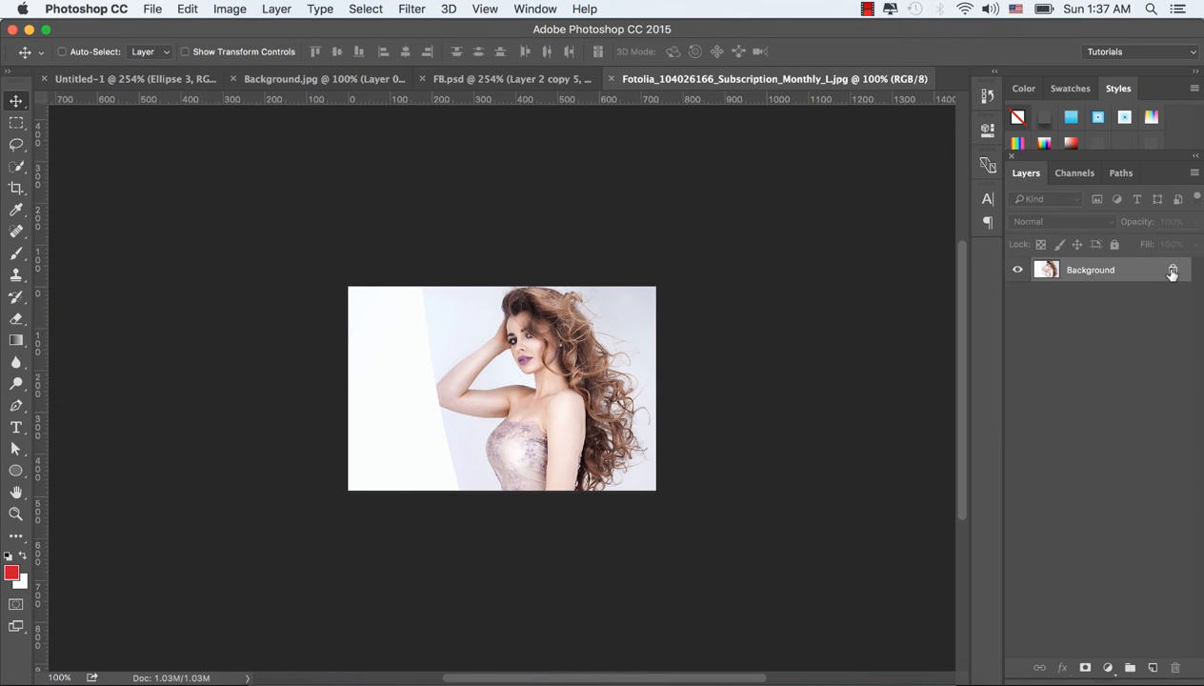
# Step: Unlock the photo's background layer, bring the photo into the Untitled-1 cover document and position it over the left circles
pyautogui.click(1173, 270)
pyautogui.moveTo(601, 293); pyautogui.dragTo(151, 81)
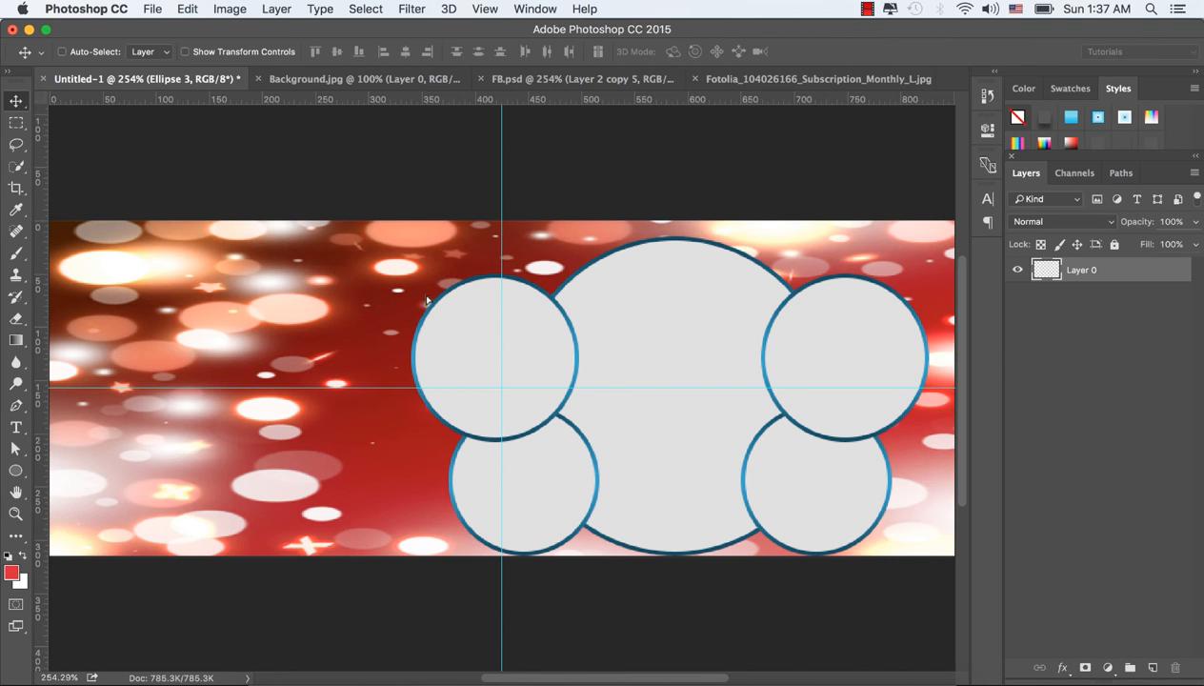
pyautogui.moveTo(512, 360); pyautogui.dragTo(519, 358)
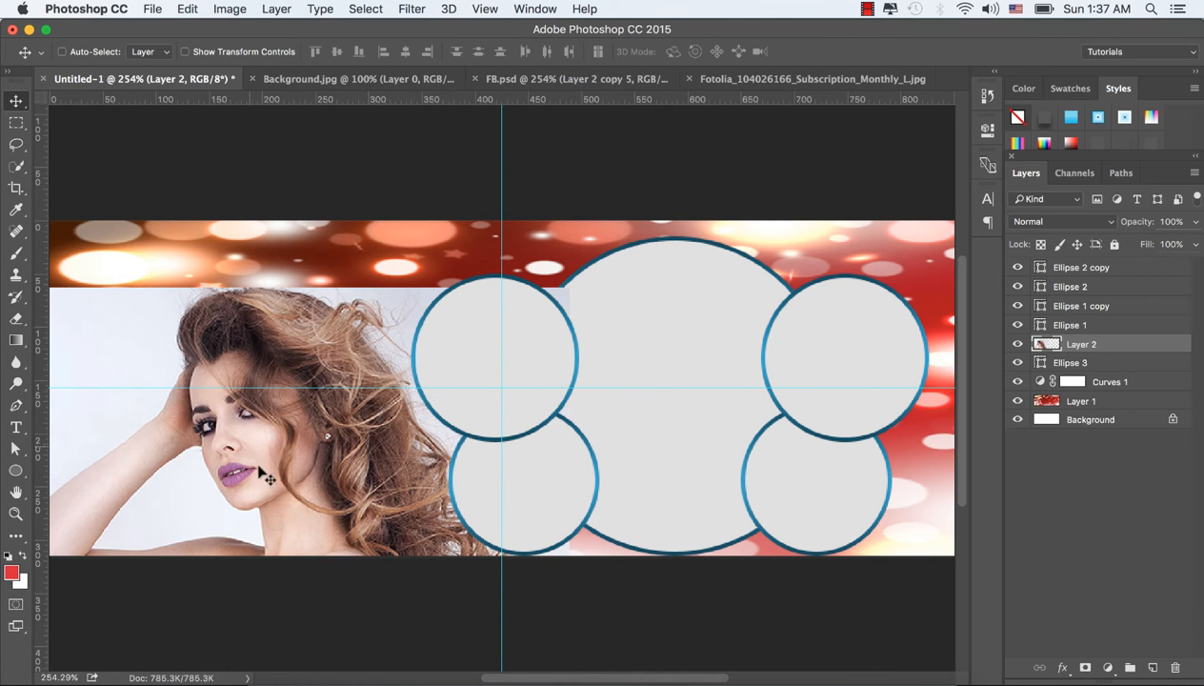
pyautogui.moveTo(257, 462); pyautogui.dragTo(507, 375)
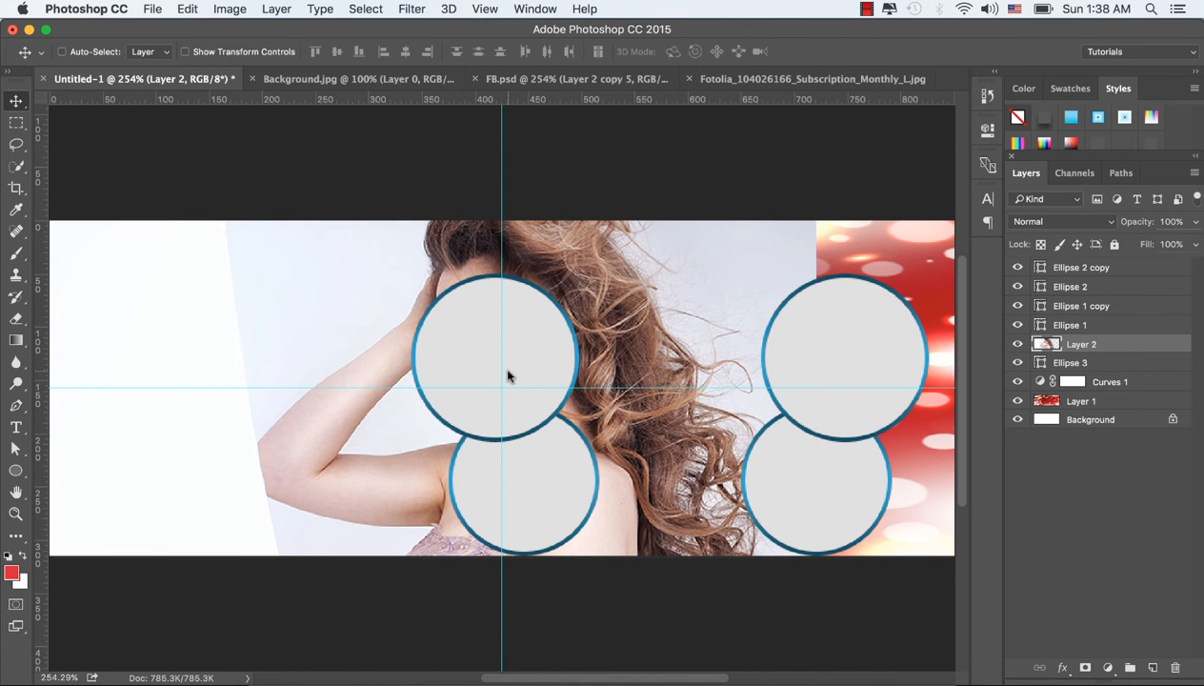
# Step: Try to clip the photo to the large center circle
pyautogui.rightClick(1092, 345)
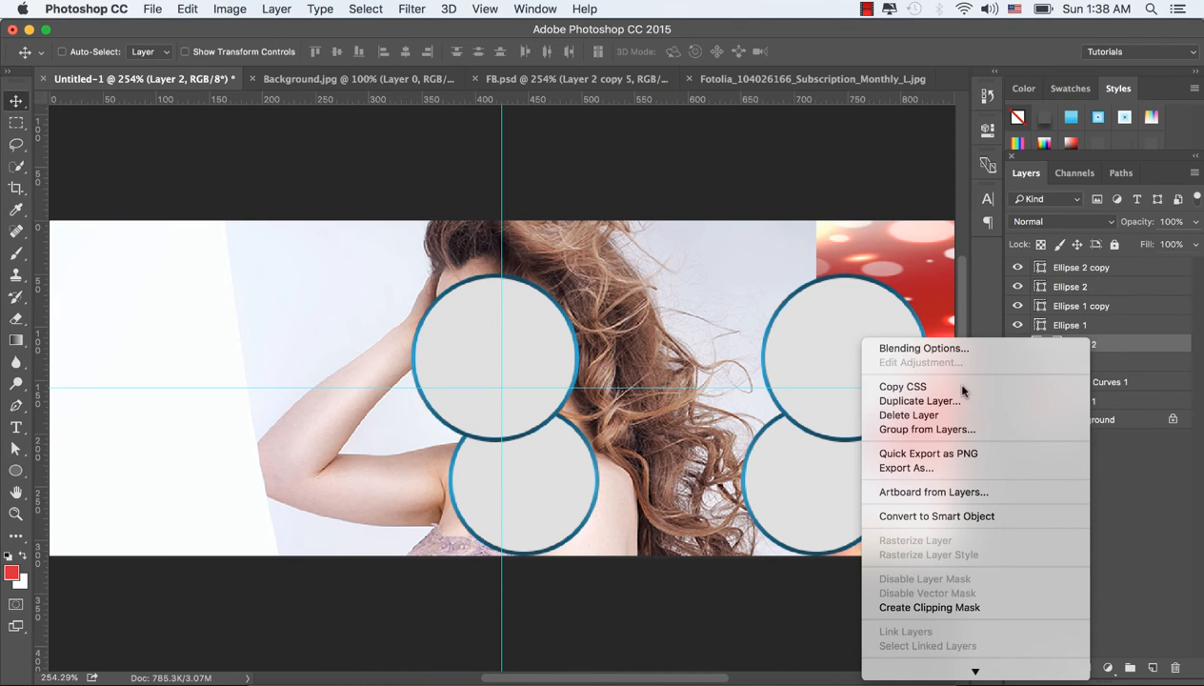
pyautogui.click(967, 607)
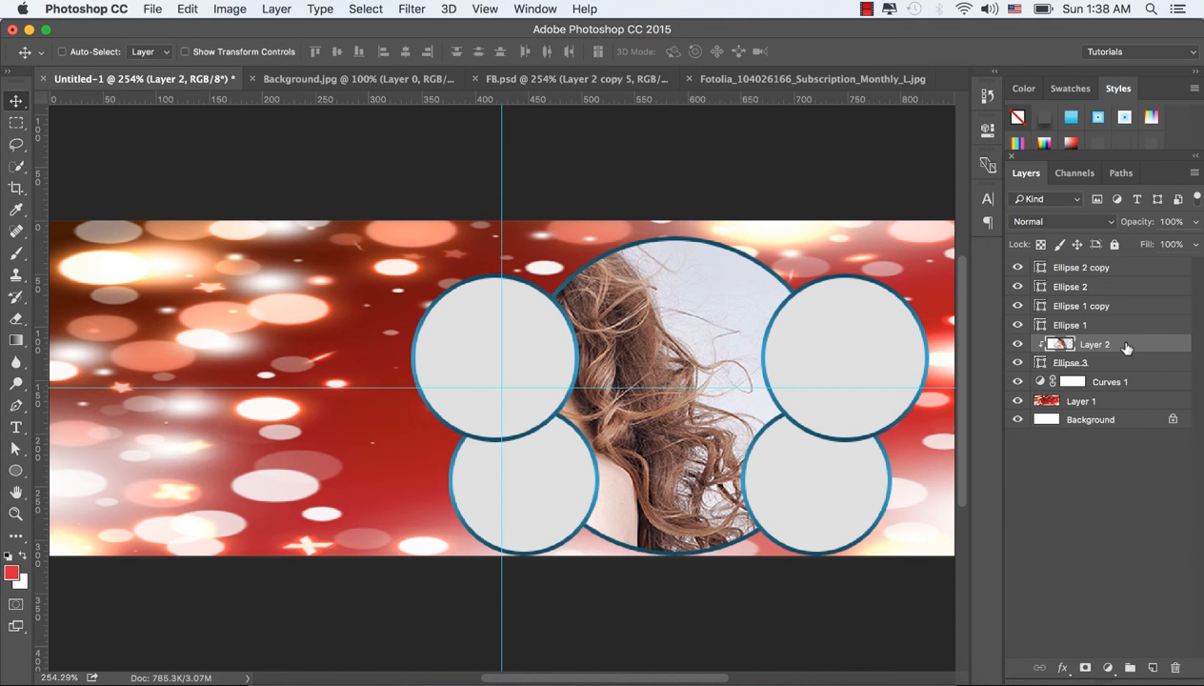
# Step: Place the photo layer directly above the lower-left circle's layer, Ellipse 1, and clip it to that circle
pyautogui.click(1017, 325)
pyautogui.click(1017, 325)
pyautogui.moveTo(1101, 343); pyautogui.dragTo(1113, 320)
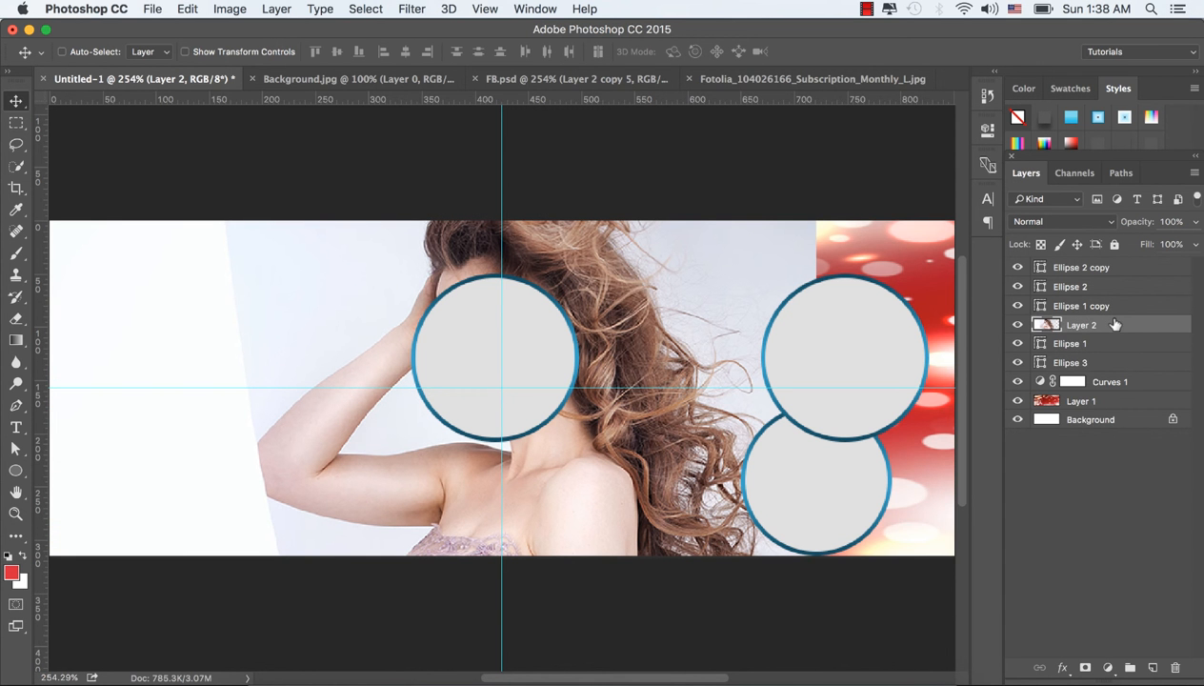
pyautogui.rightClick(1110, 325)
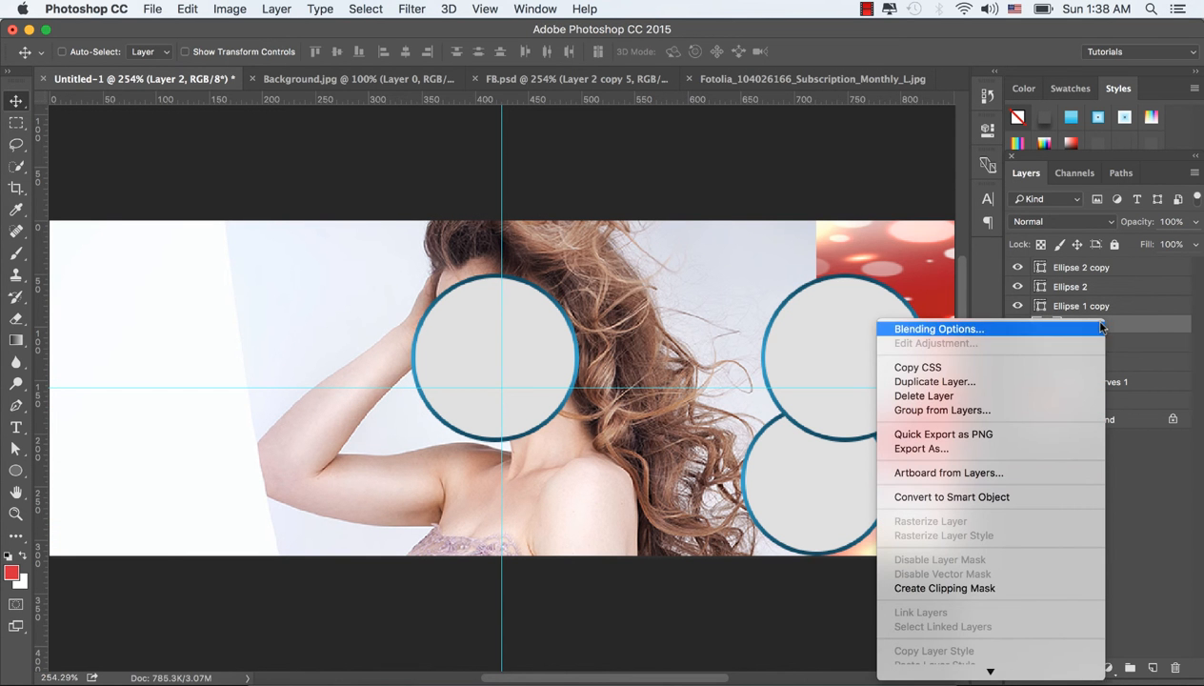
pyautogui.click(987, 586)
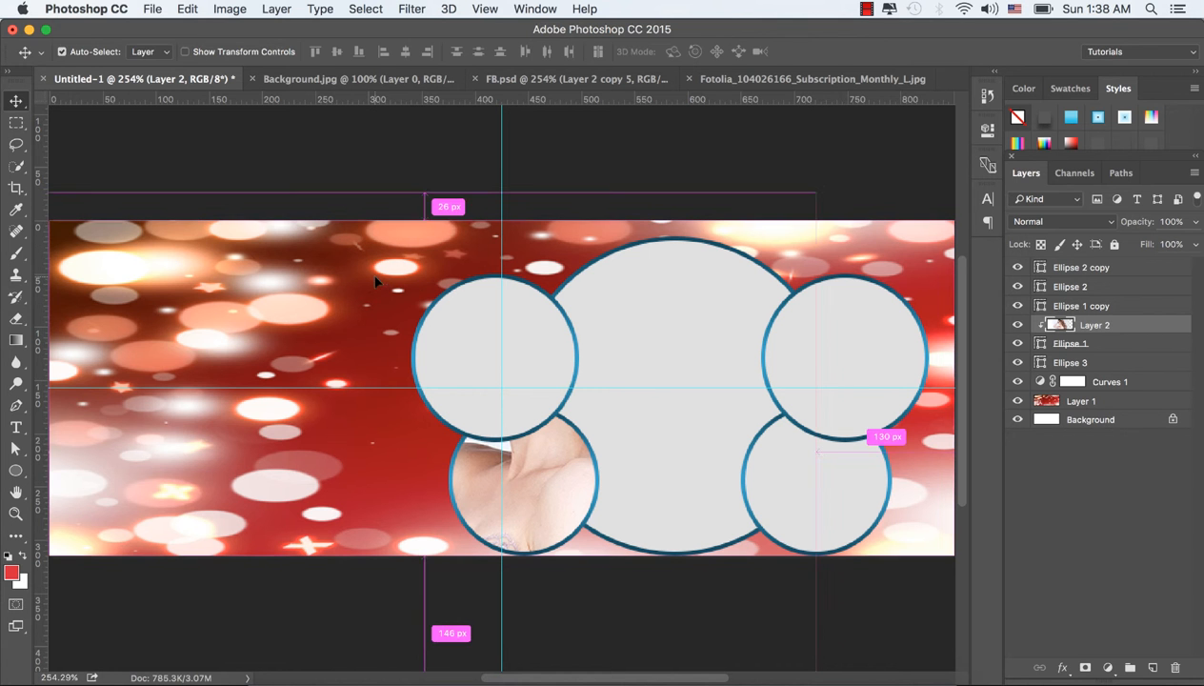
pyautogui.press('super+t')
pyautogui.click(743, 48)
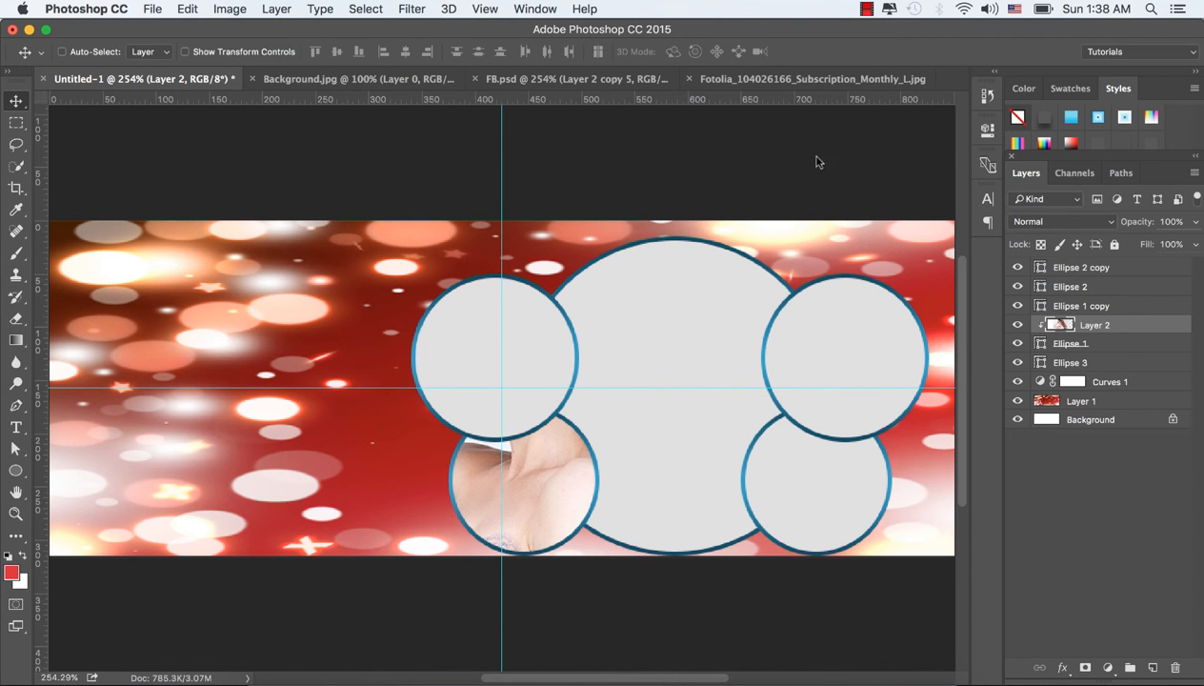
# Step: Convert the clipped photo layer to a smart object and fit it inside the lower-left circle at about 36.8% scale
pyautogui.rightClick(1120, 328)
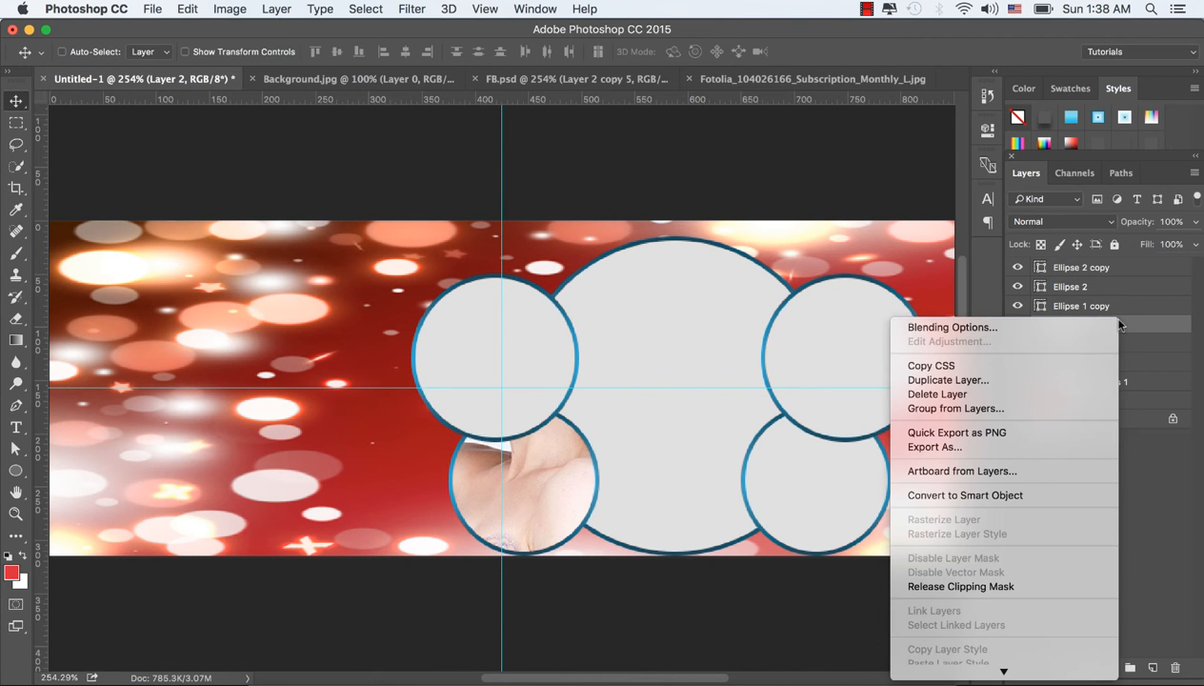
pyautogui.click(991, 497)
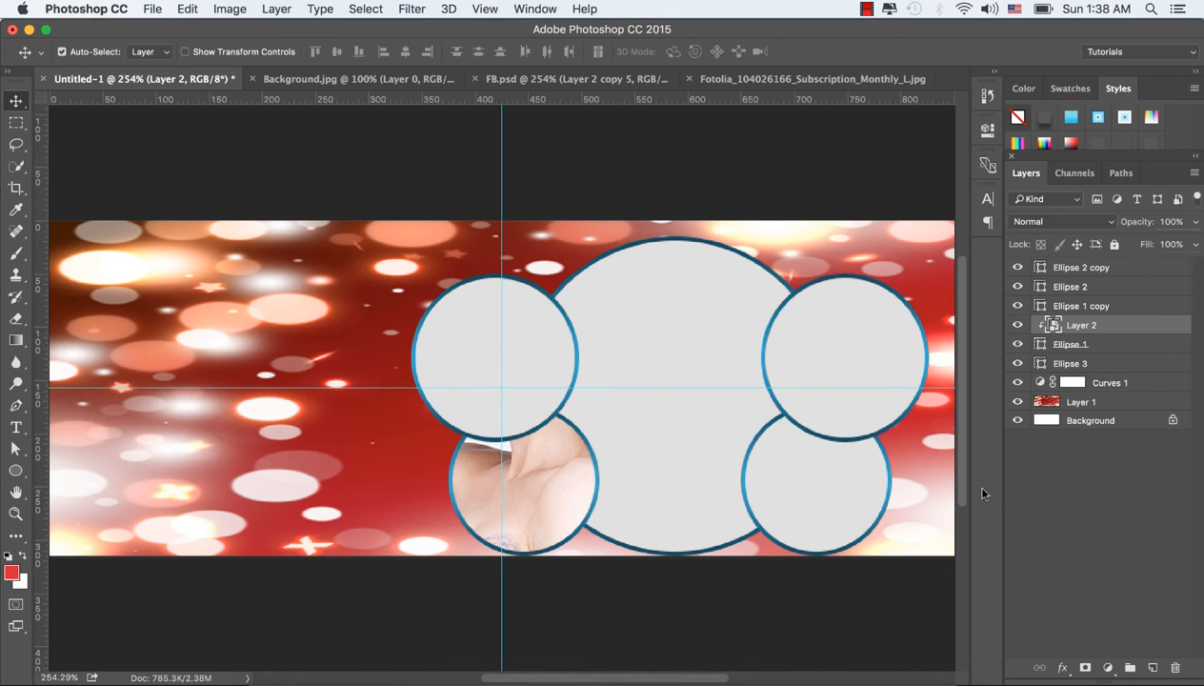
pyautogui.press('super+t')
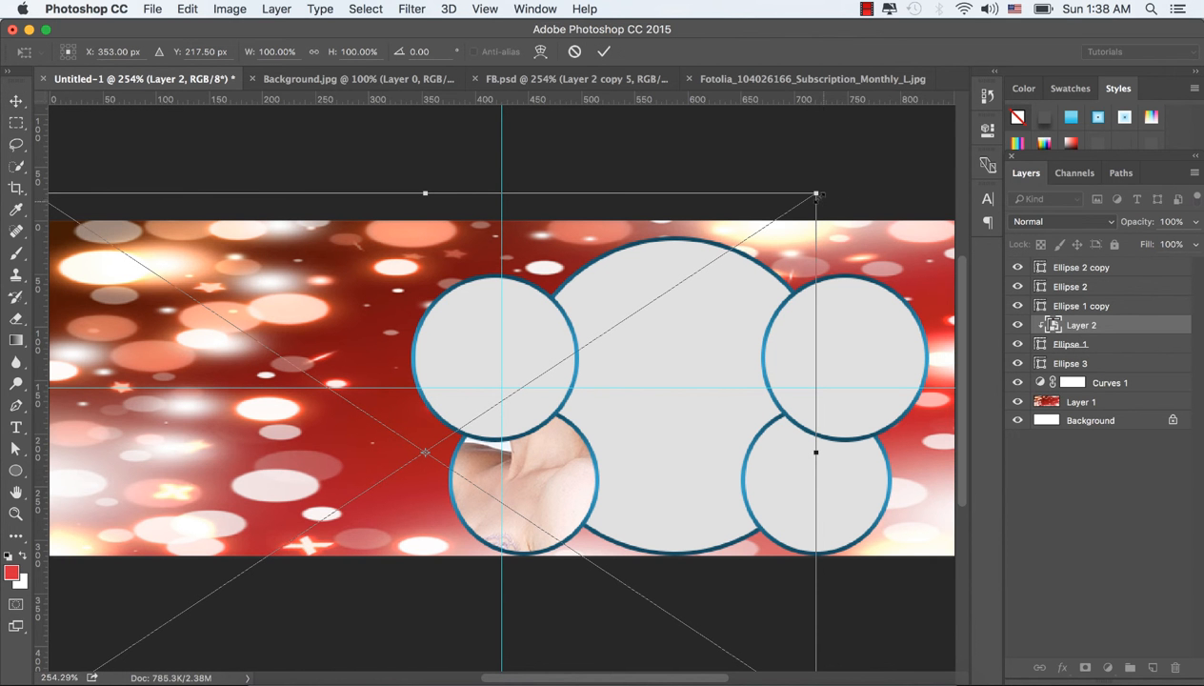
pyautogui.moveTo(806, 198); pyautogui.dragTo(615, 373)
pyautogui.moveTo(371, 388); pyautogui.dragTo(428, 450)
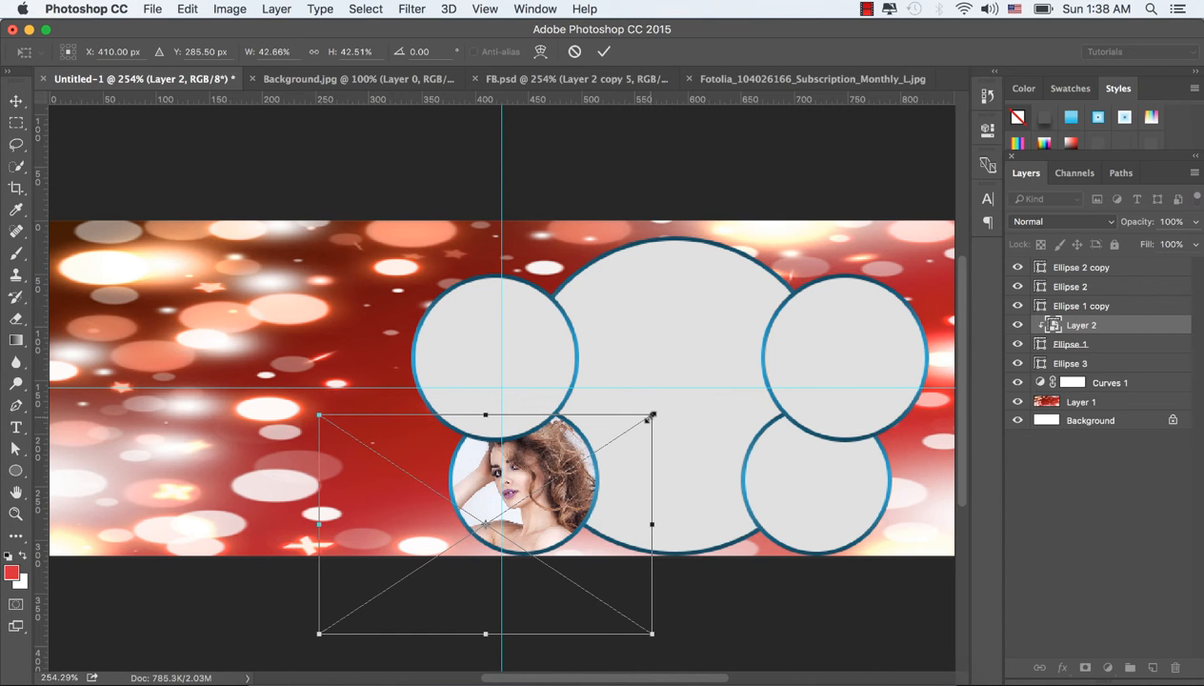
pyautogui.moveTo(652, 415); pyautogui.dragTo(628, 431)
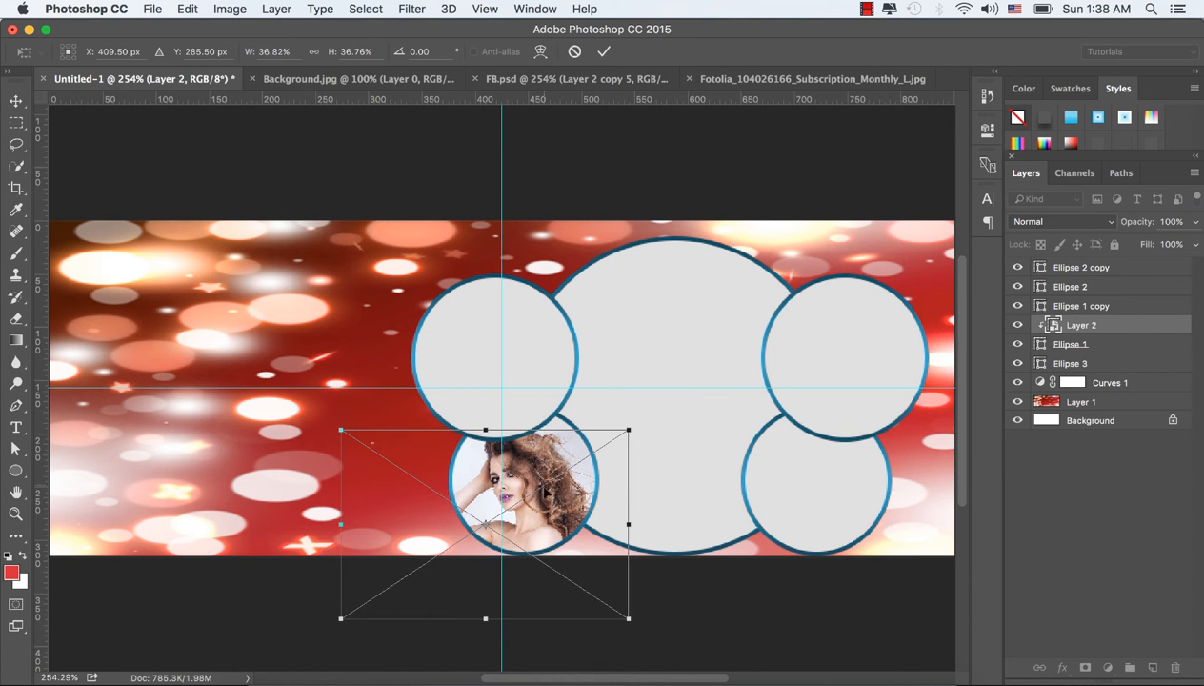
pyautogui.moveTo(556, 503); pyautogui.dragTo(562, 496)
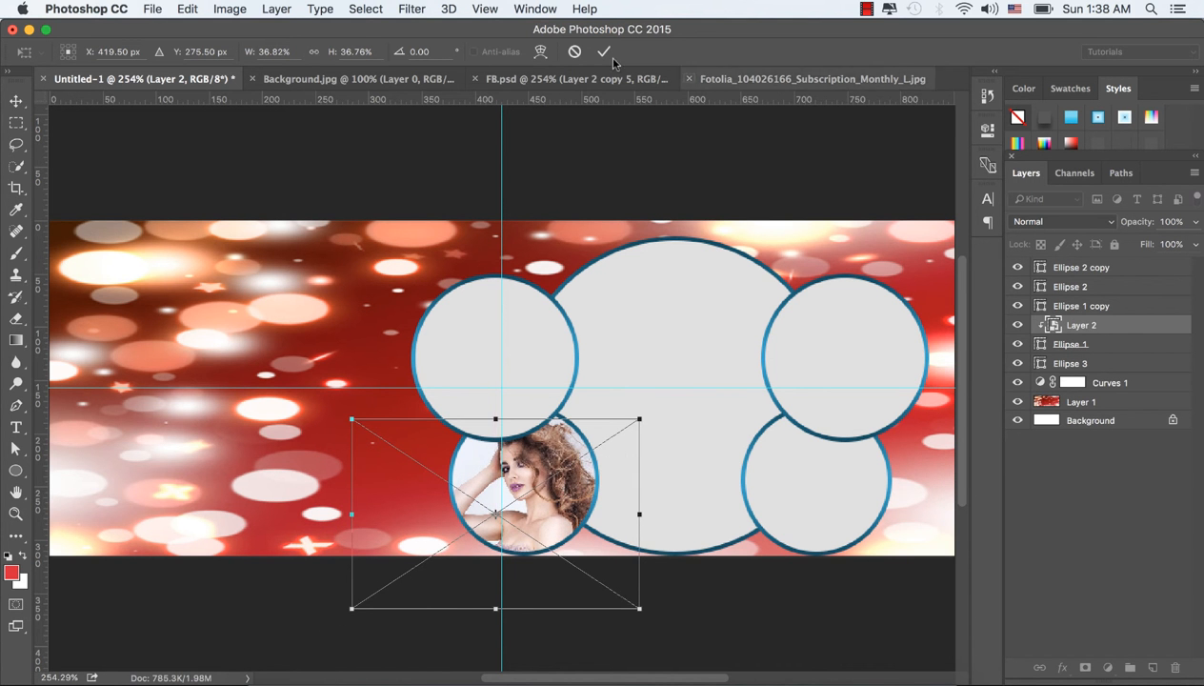
pyautogui.click(603, 51)
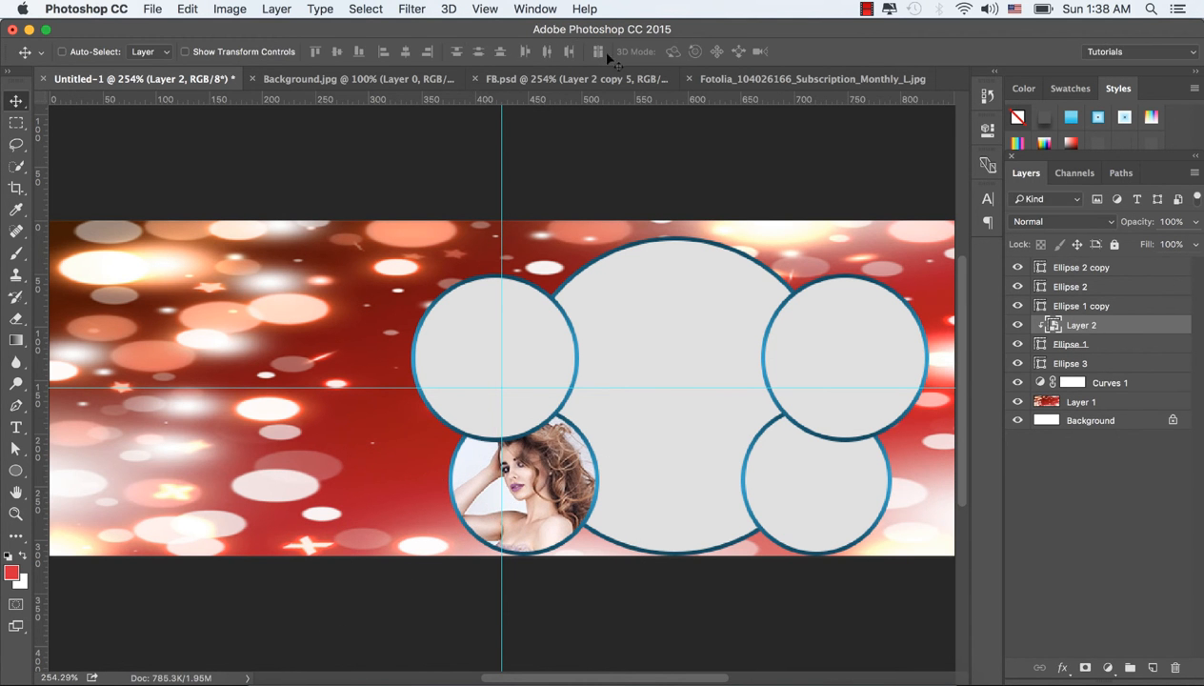
# Step: Switch to Finder and open Fotolia_57134320_Subscription_Monthly_L.jpg in Adobe Photoshop CC 2015
pyautogui.click(277, 678)
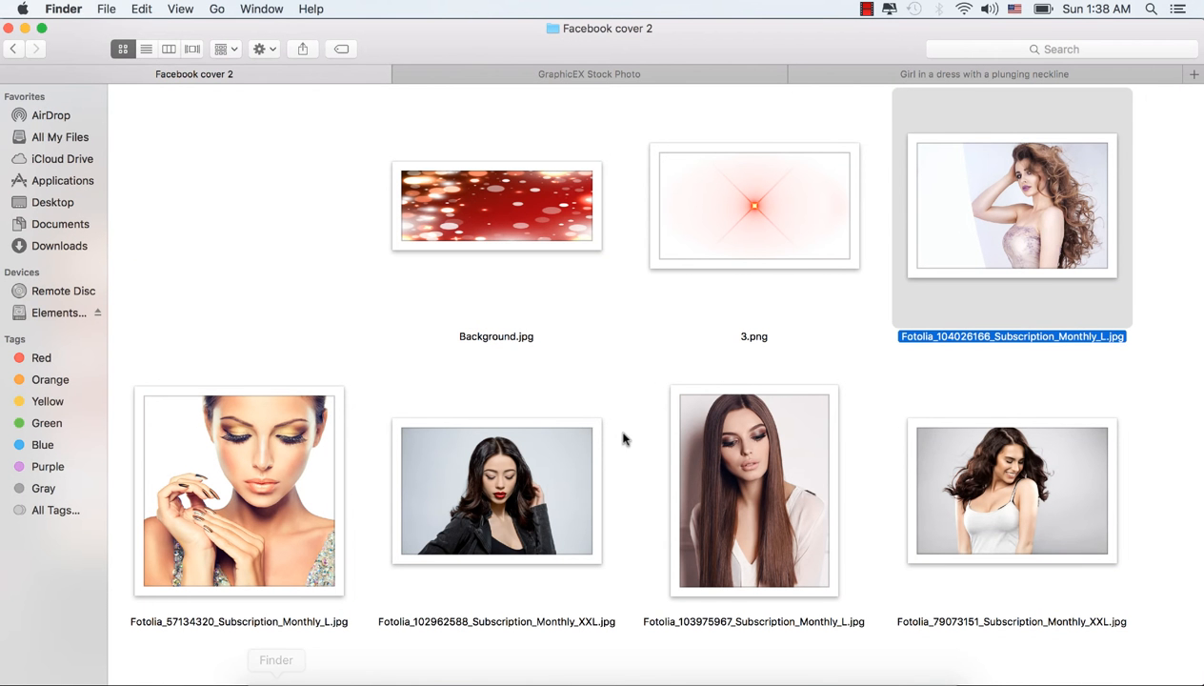
pyautogui.click(285, 440)
pyautogui.rightClick(285, 426)
pyautogui.moveTo(523, 318)
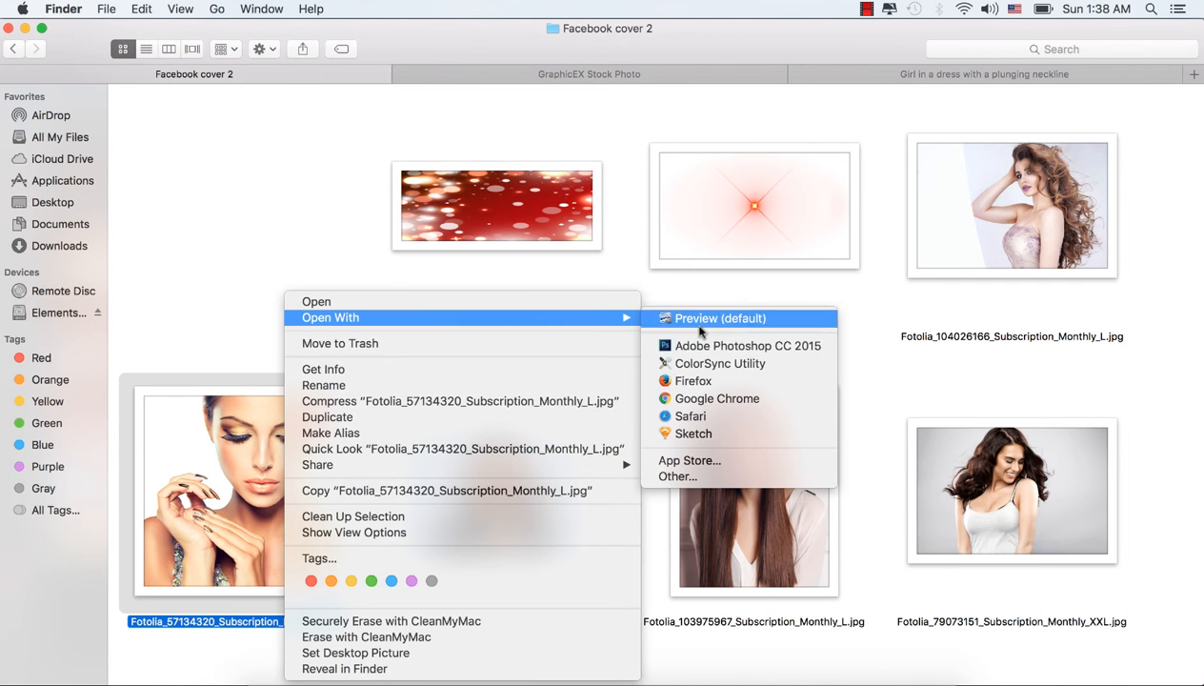
pyautogui.click(700, 346)
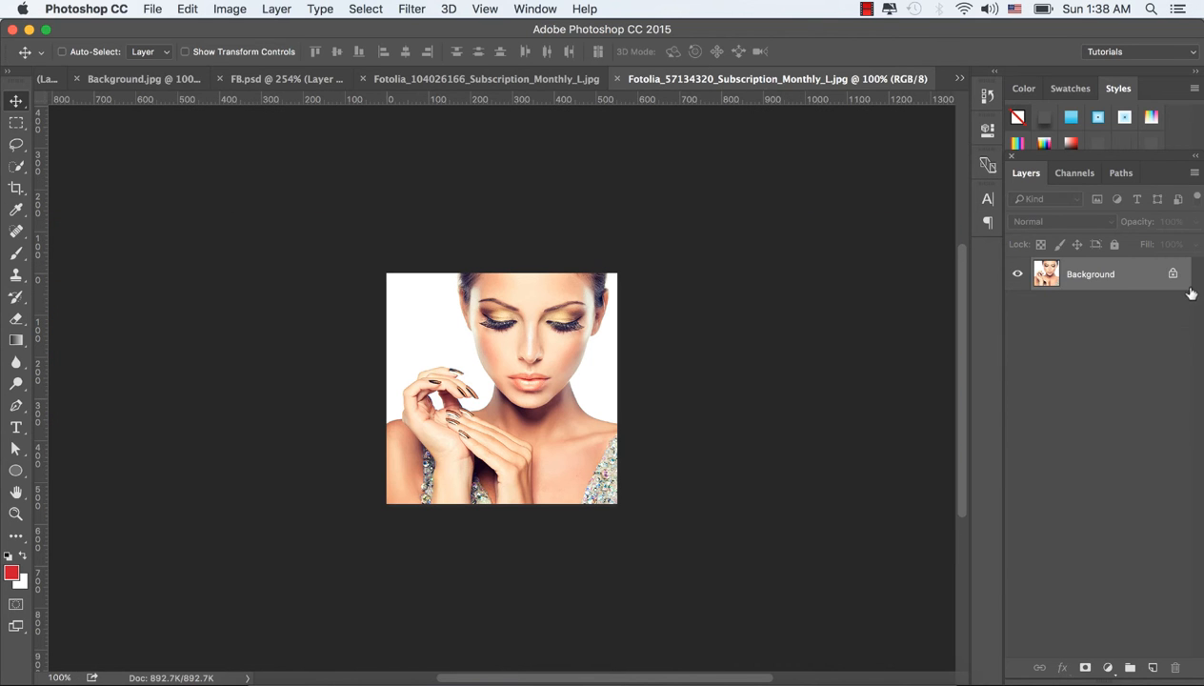
# Step: Convert the unlocked background of the Fotolia_57134320 photo to a smart object and bring it into the Untitled-1 cover document
pyautogui.click(1173, 274)
pyautogui.rightClick(1105, 272)
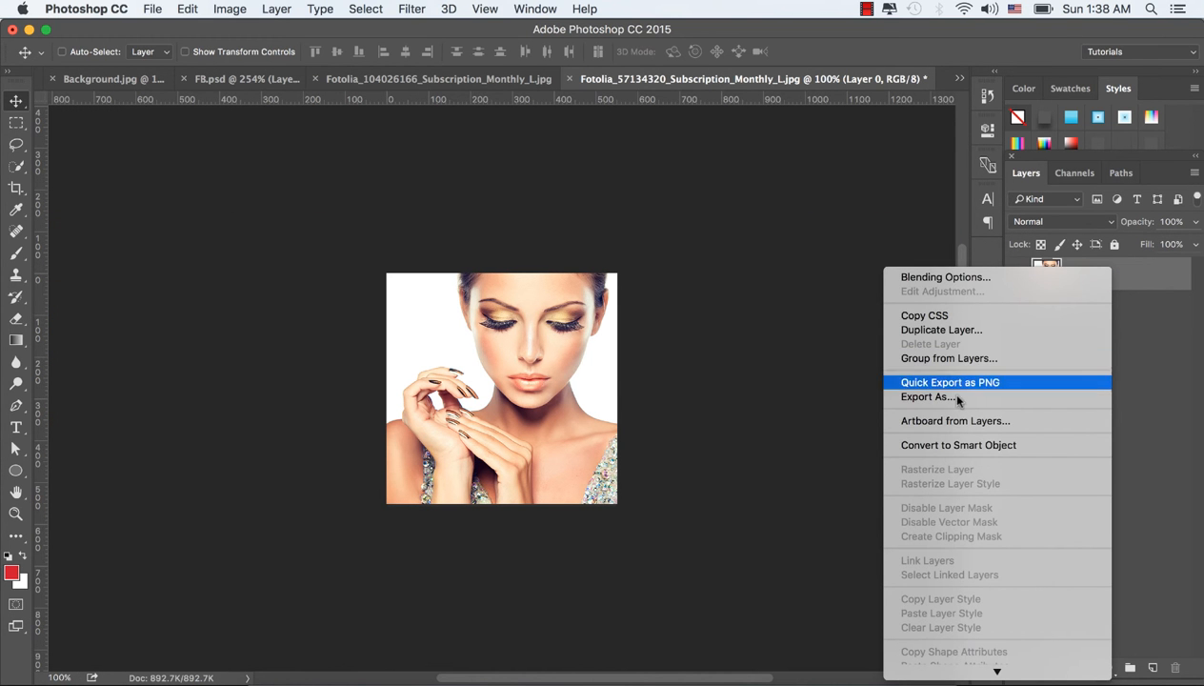
pyautogui.click(976, 449)
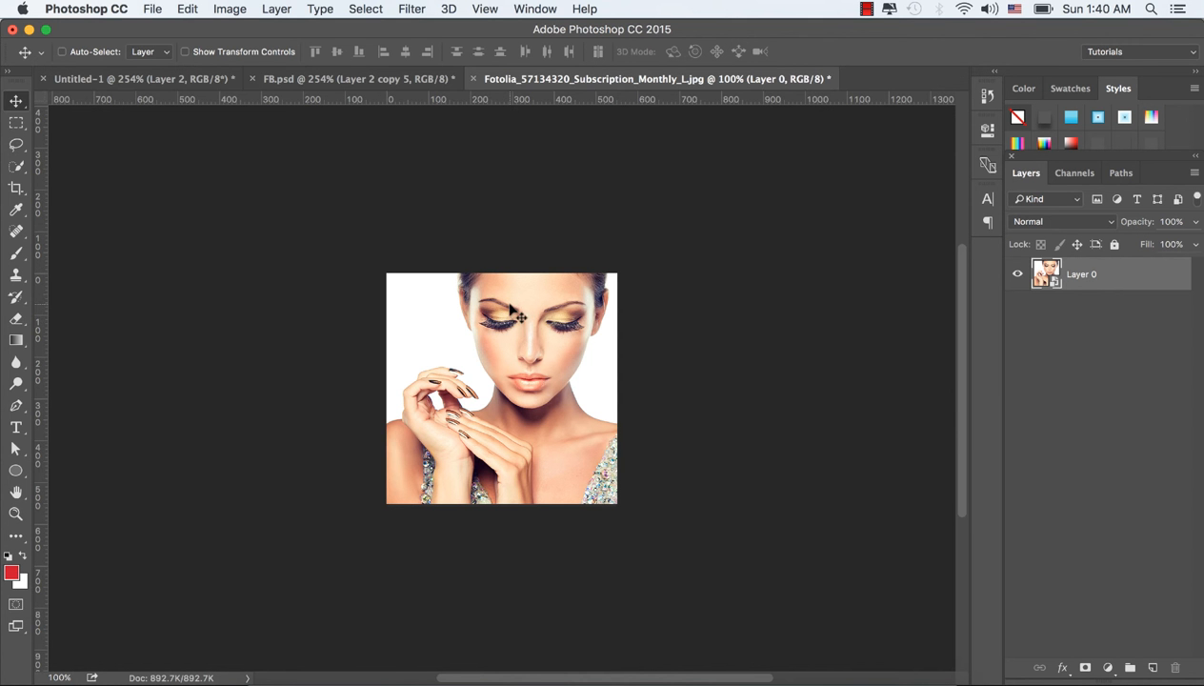
pyautogui.moveTo(514, 311); pyautogui.dragTo(179, 85)
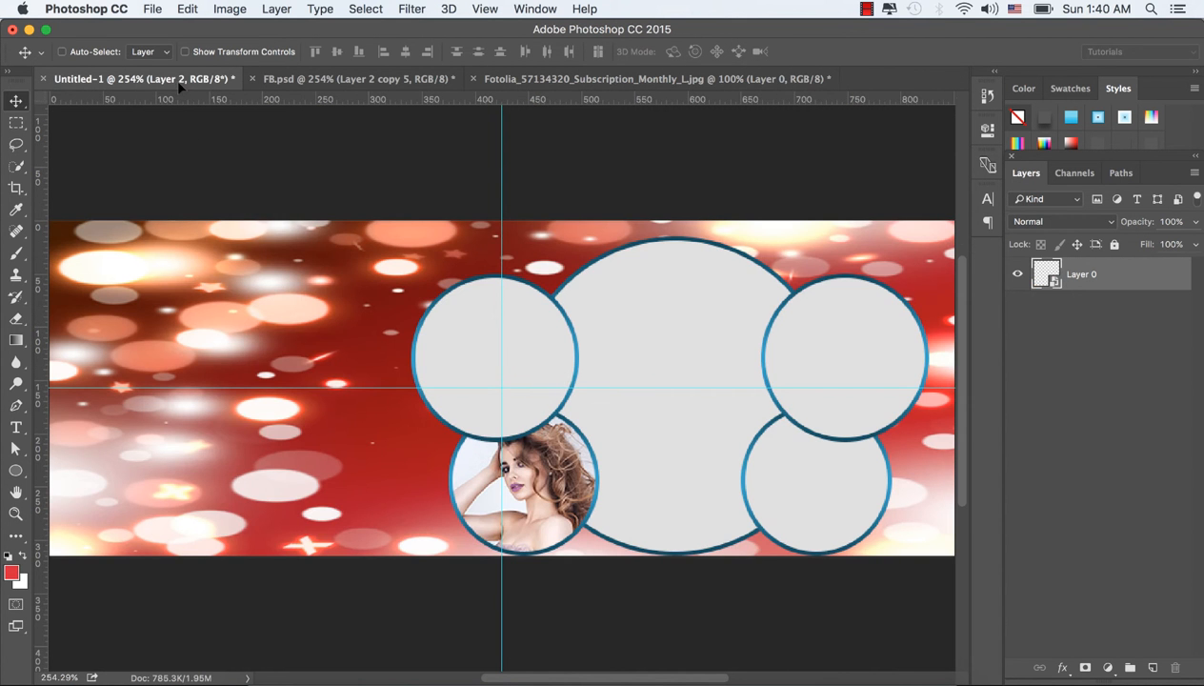
pyautogui.moveTo(610, 292); pyautogui.dragTo(610, 292)
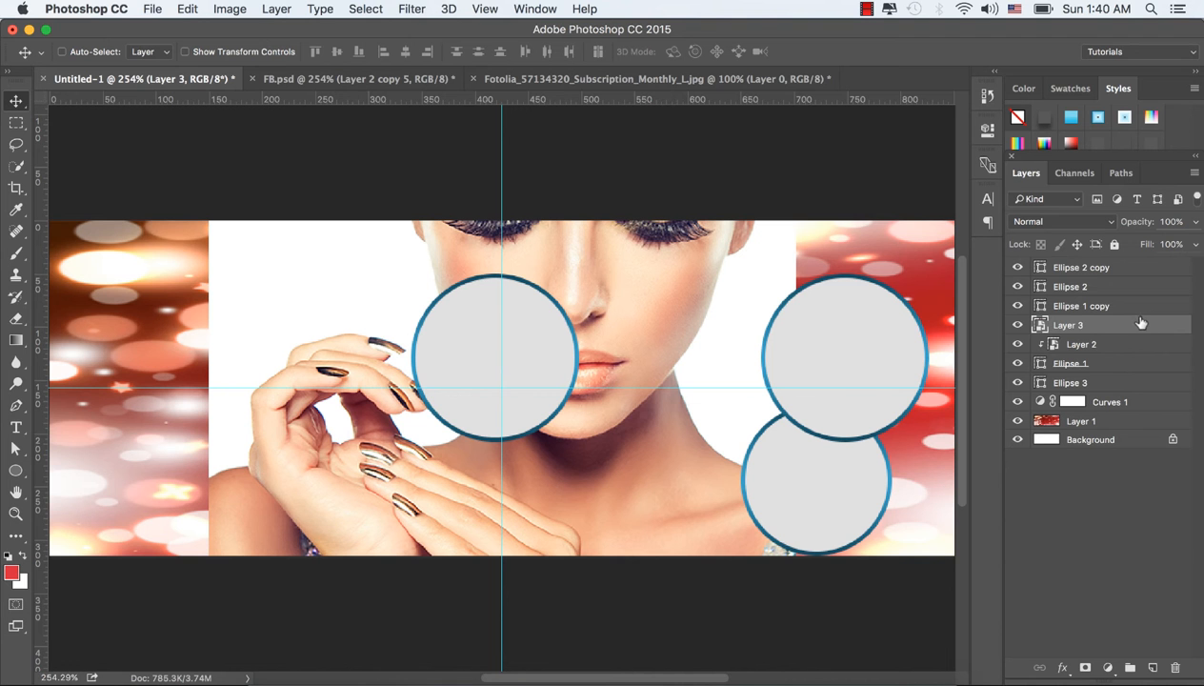
# Step: Place the new photo layer directly above the upper-left circle's layer, Ellipse 2, and clip it to that circle
pyautogui.moveTo(1130, 325); pyautogui.dragTo(1109, 299)
pyautogui.click(1017, 325)
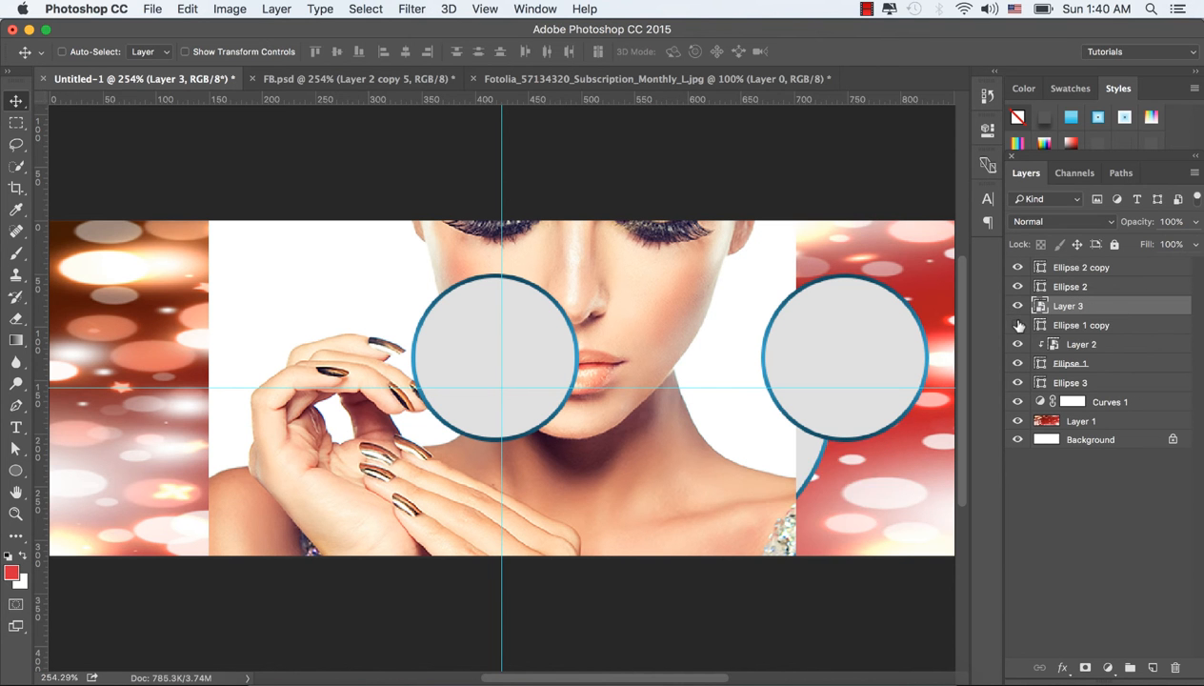
pyautogui.click(1017, 325)
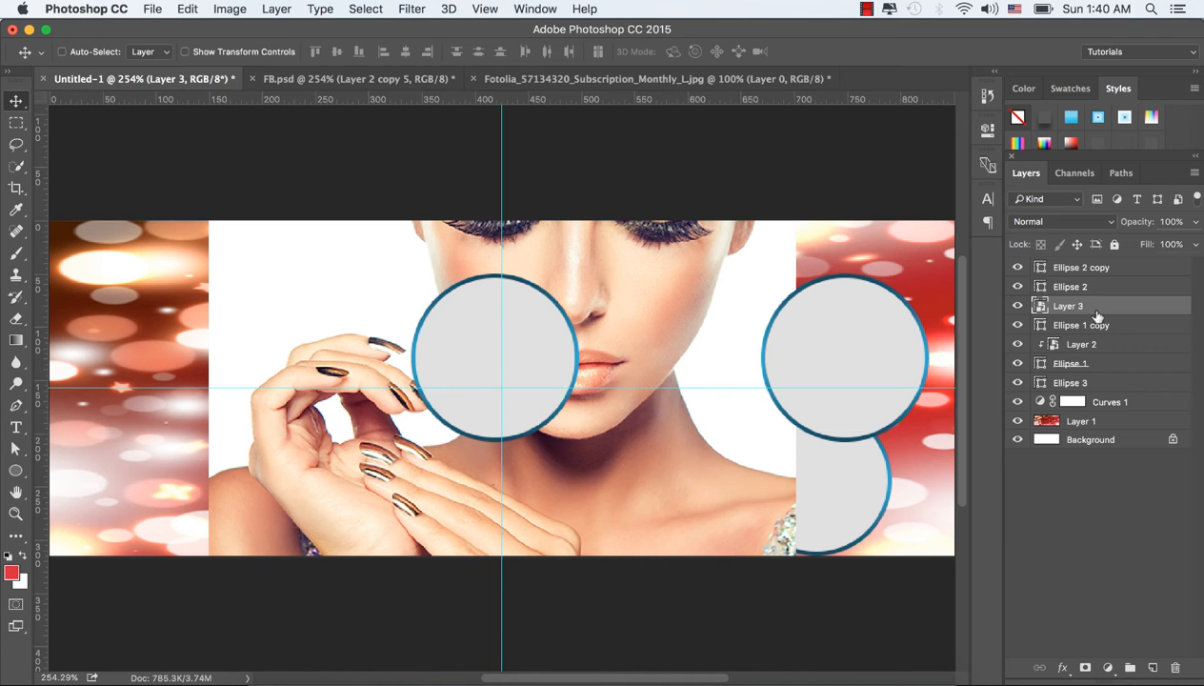
pyautogui.moveTo(1086, 301); pyautogui.dragTo(1095, 285)
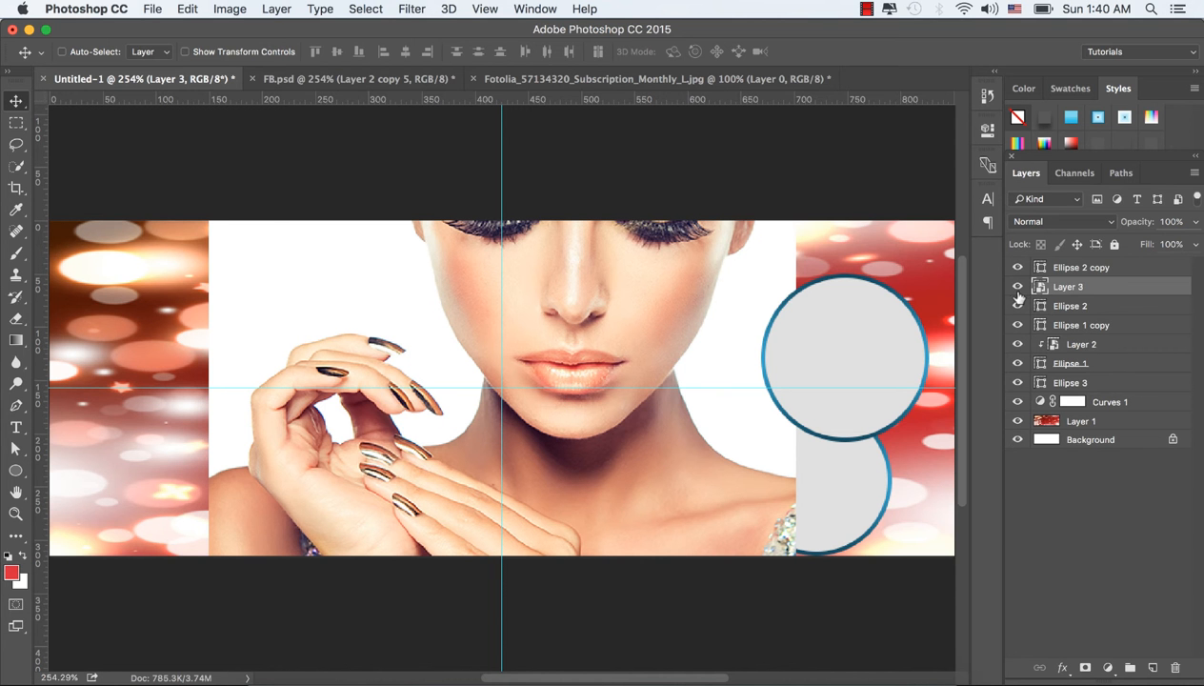
pyautogui.rightClick(1098, 290)
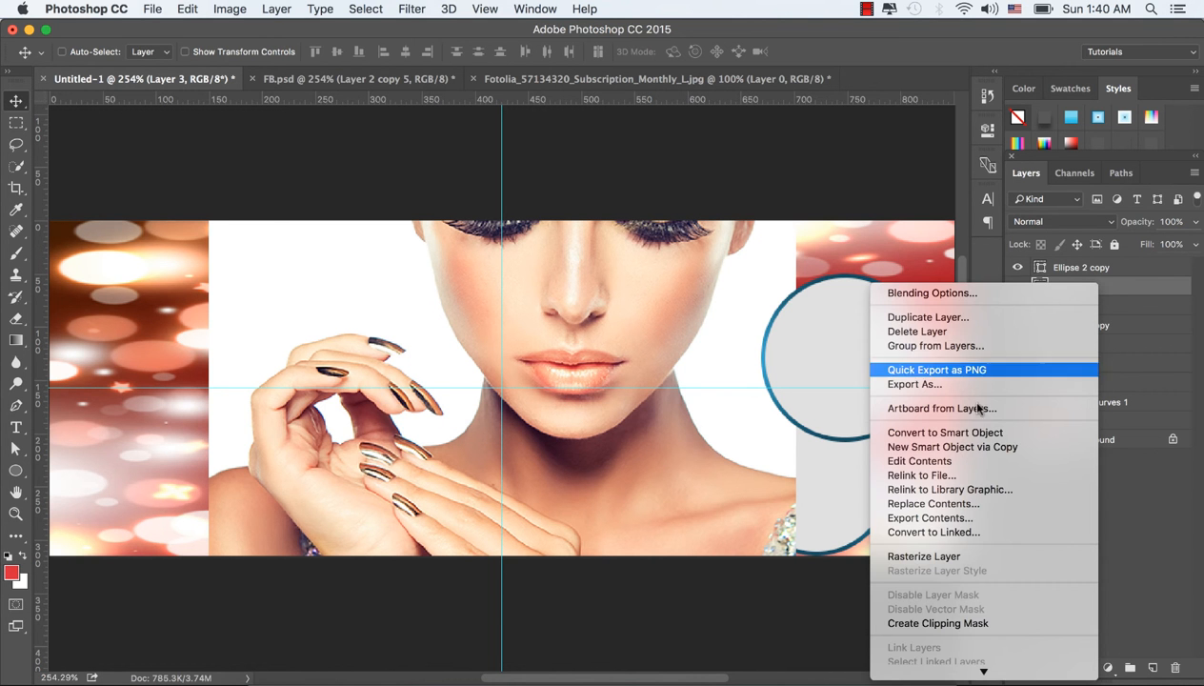
pyautogui.click(957, 618)
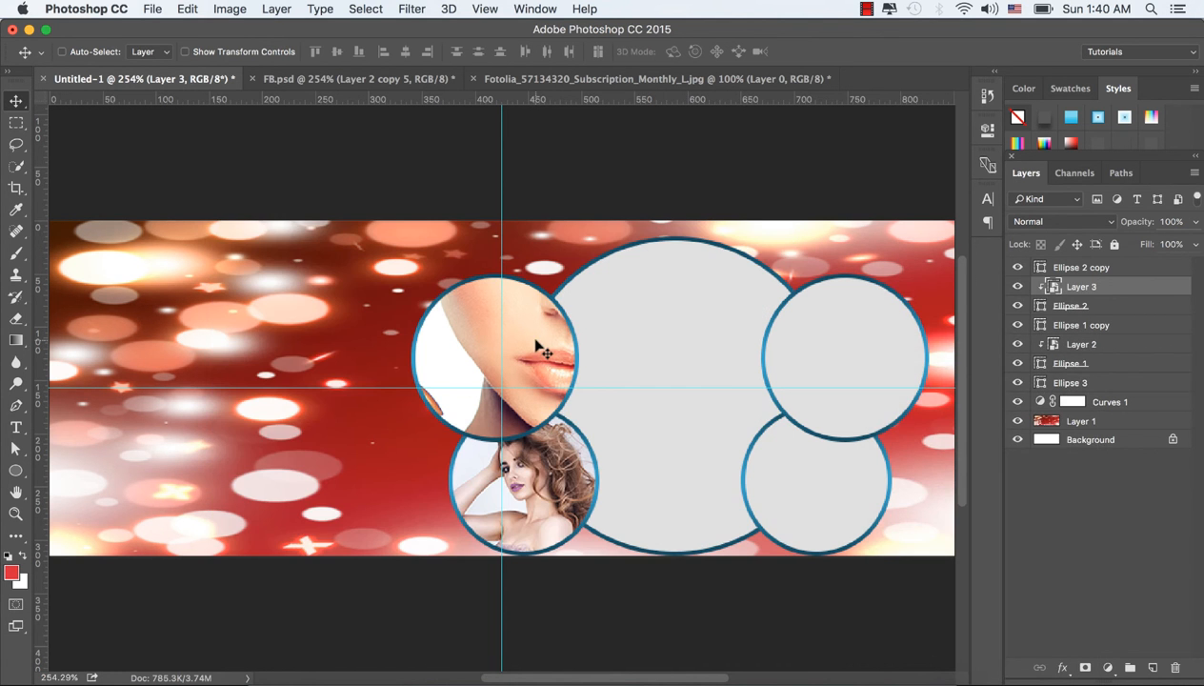
# Step: Scale the clipped photo to about 27.7% and position it so the face and hands fill the upper-left circle
pyautogui.moveTo(530, 338); pyautogui.dragTo(505, 357)
pyautogui.hotkey('ctrl', 't')
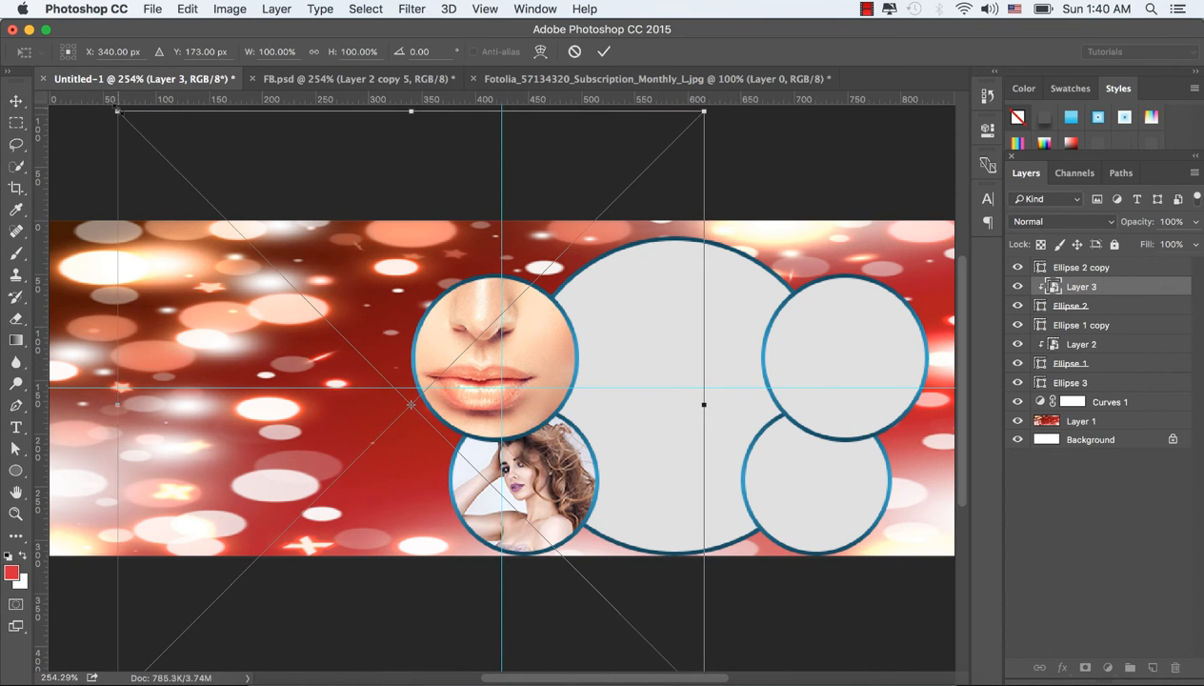
pyautogui.moveTo(117, 111); pyautogui.dragTo(289, 283)
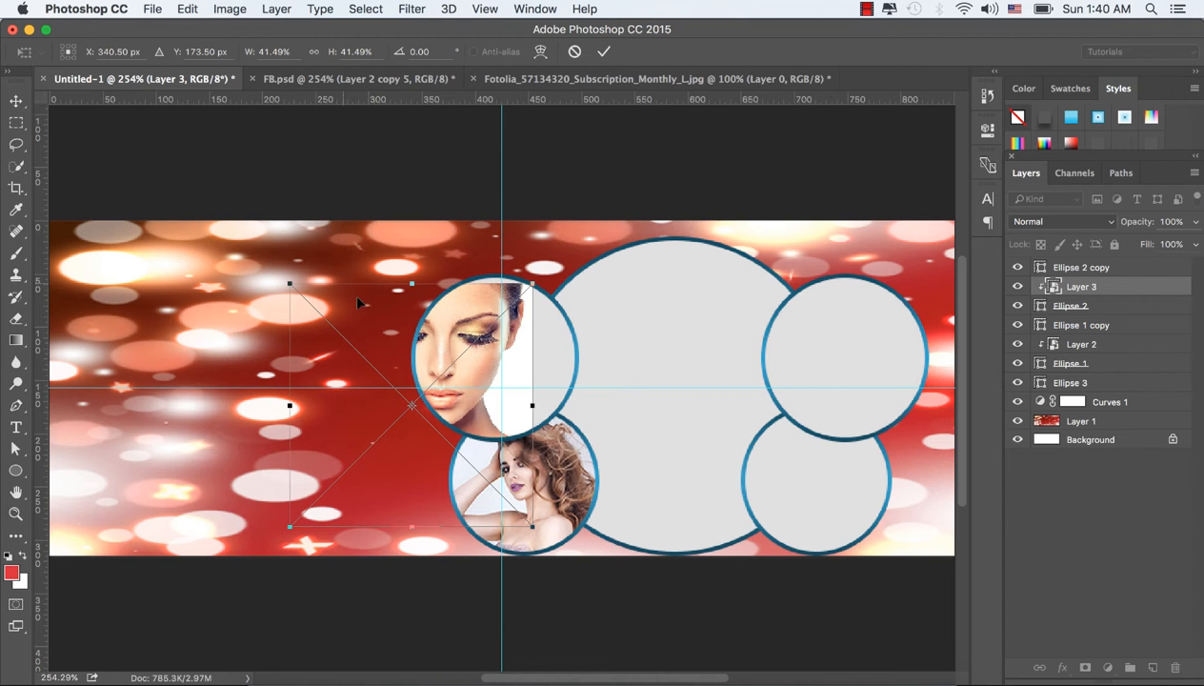
pyautogui.moveTo(359, 303); pyautogui.dragTo(420, 301)
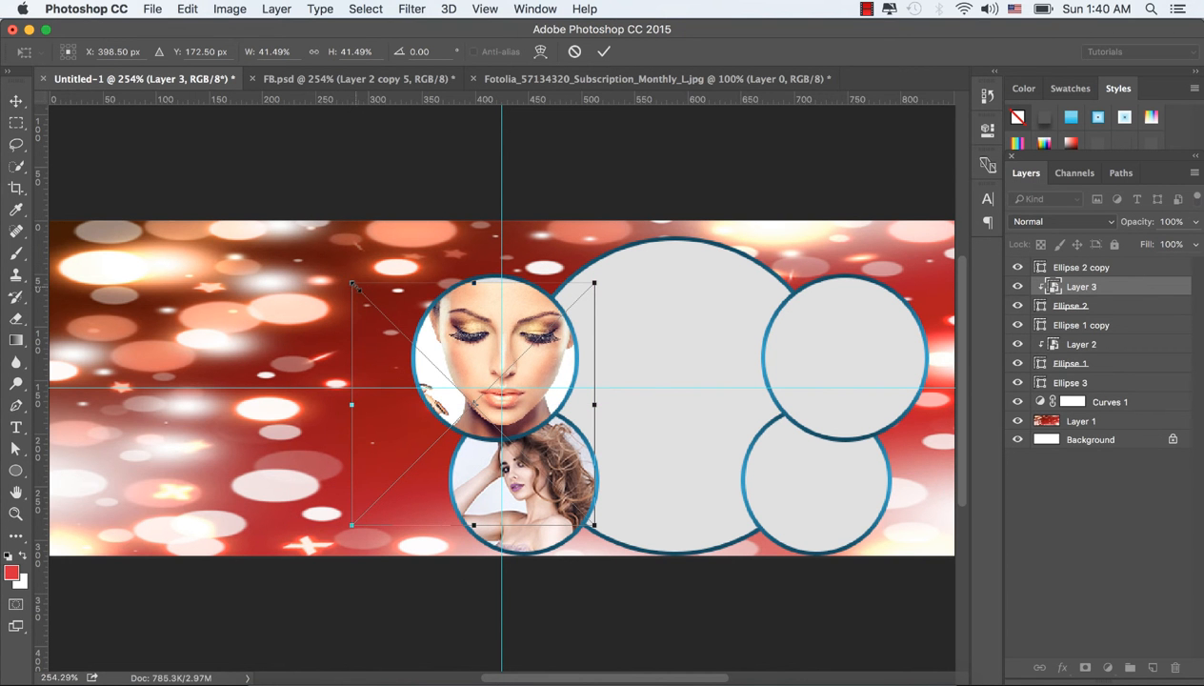
pyautogui.moveTo(353, 284); pyautogui.dragTo(391, 324)
pyautogui.moveTo(464, 359); pyautogui.dragTo(492, 326)
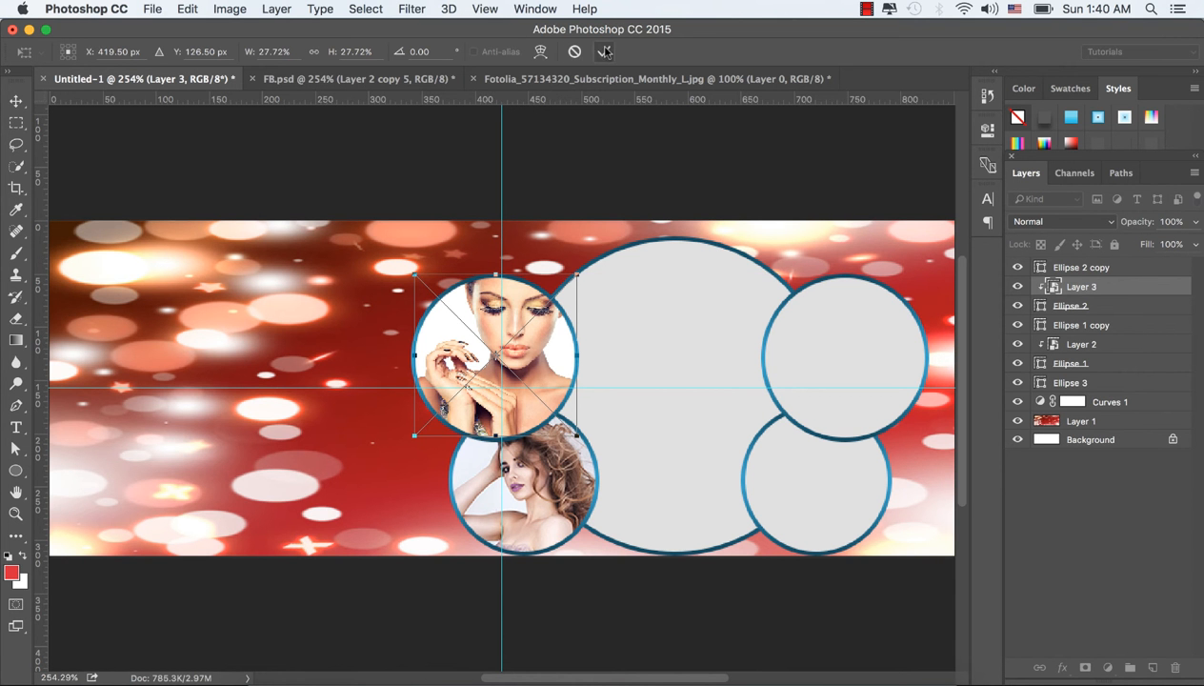
pyautogui.click(603, 52)
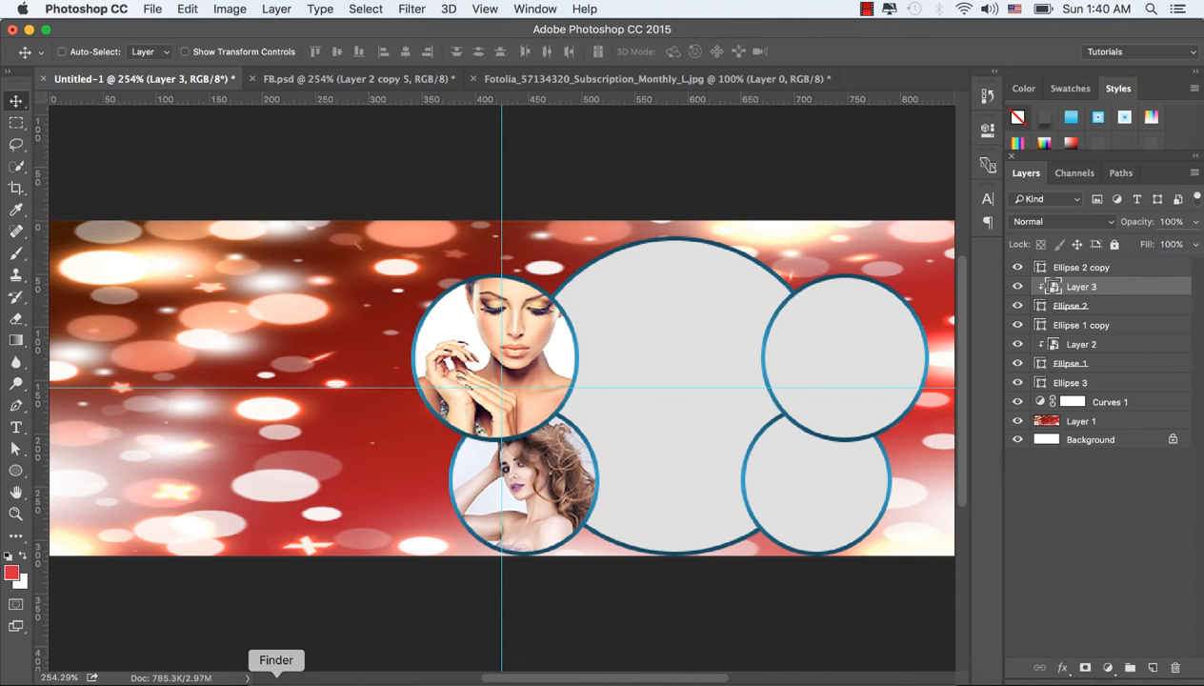
# Step: Switch to Finder and open Fotolia_102962588_Subscription_Monthly_XXL.jpg in Adobe Photoshop CC 2015
pyautogui.click(271, 678)
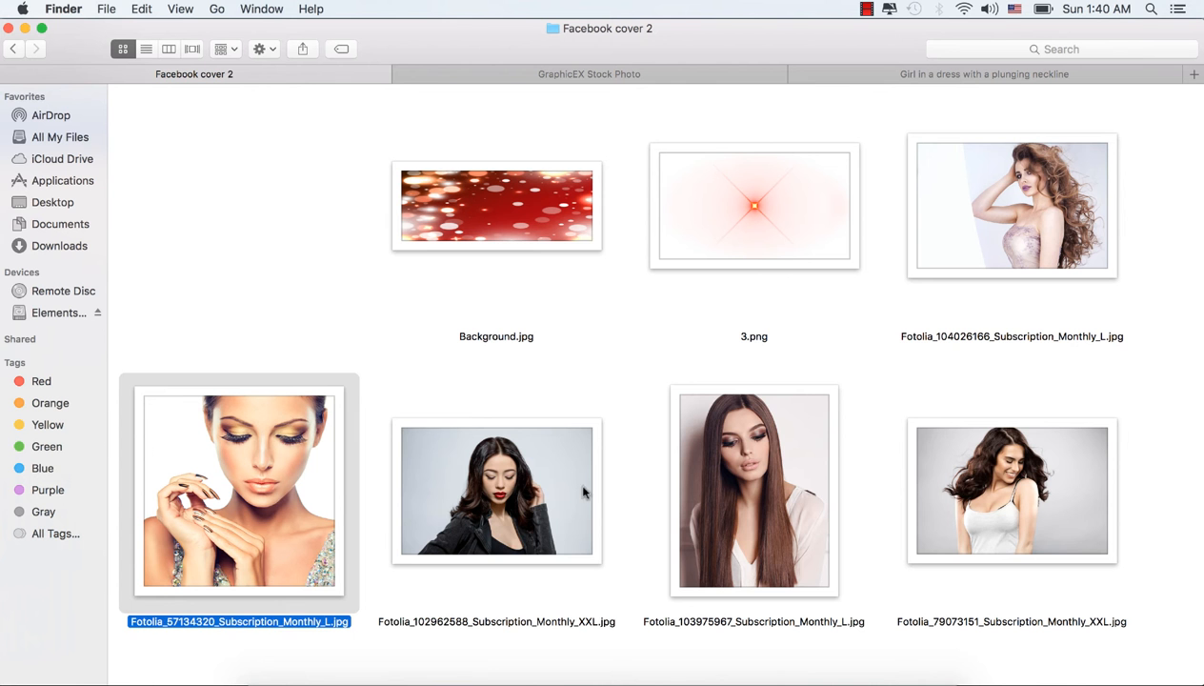
pyautogui.click(497, 480)
pyautogui.rightClick(498, 480)
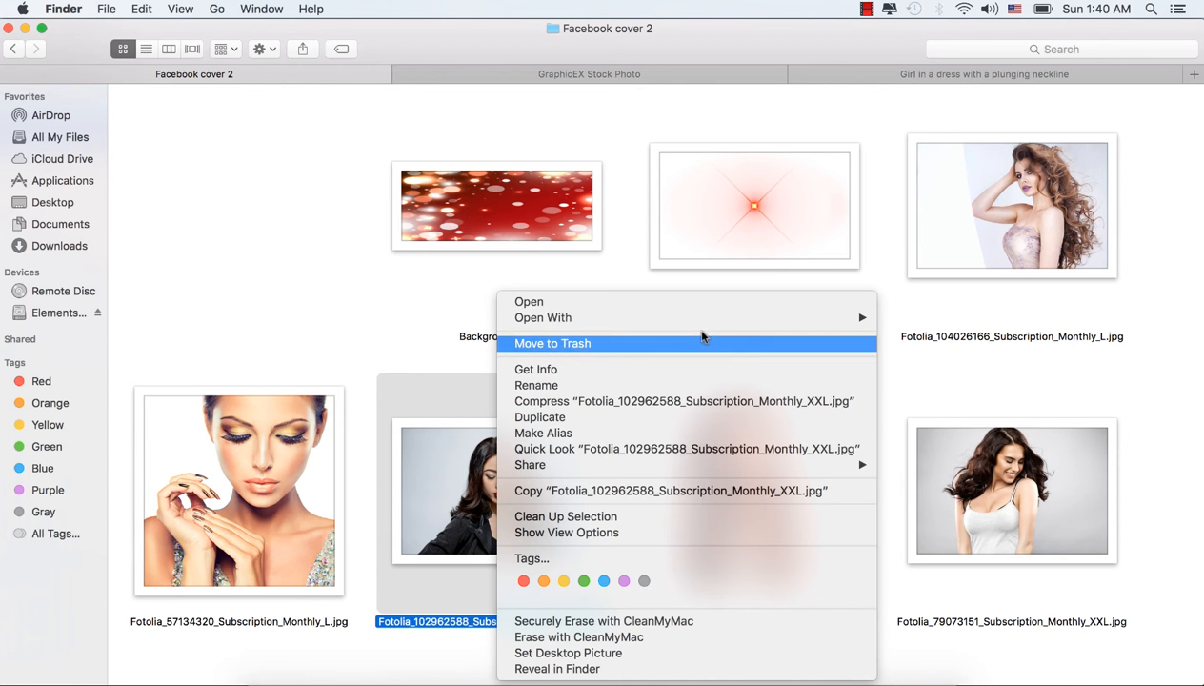
pyautogui.moveTo(810, 318)
pyautogui.click(929, 351)
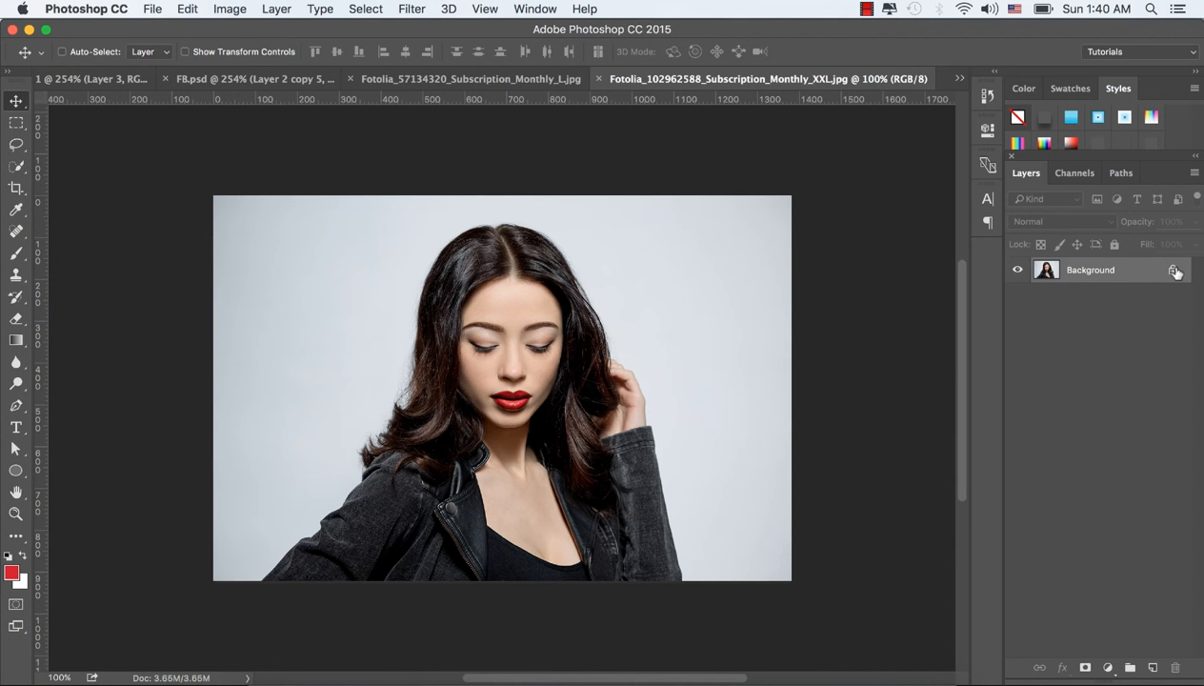
# Step: Convert the unlocked background of the Fotolia_102962588 photo to a smart object and bring it into the Untitled-1 cover document
pyautogui.click(1174, 271)
pyautogui.rightClick(1088, 276)
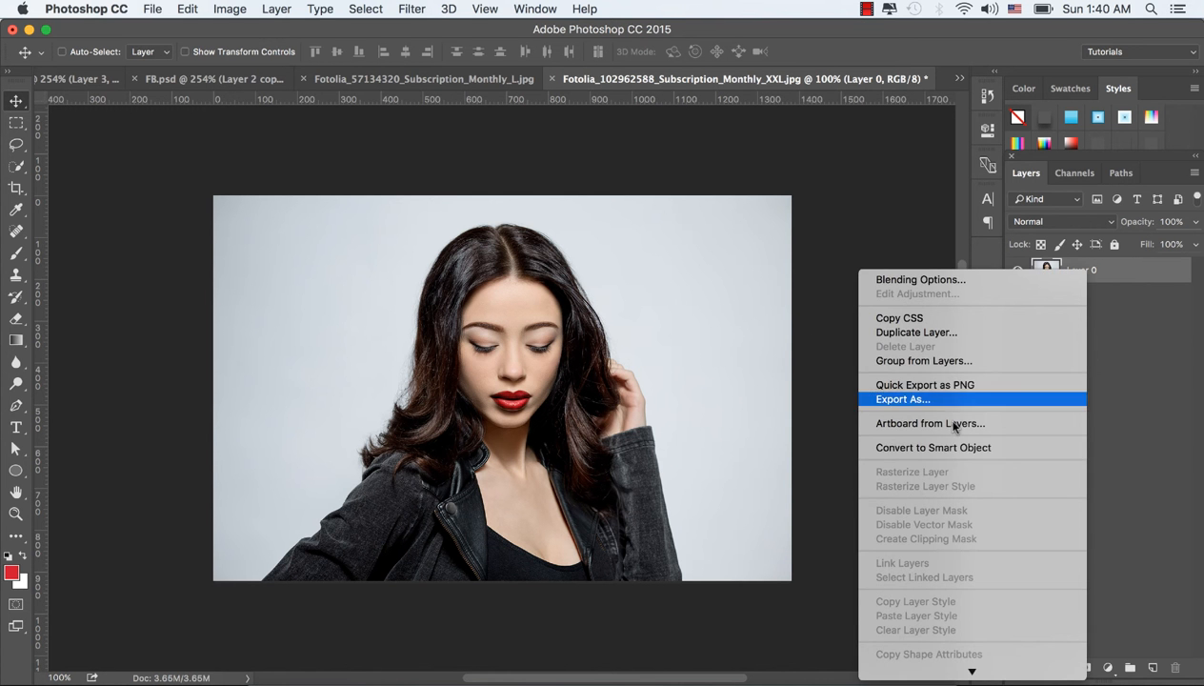
pyautogui.click(957, 442)
pyautogui.moveTo(564, 261); pyautogui.dragTo(81, 85)
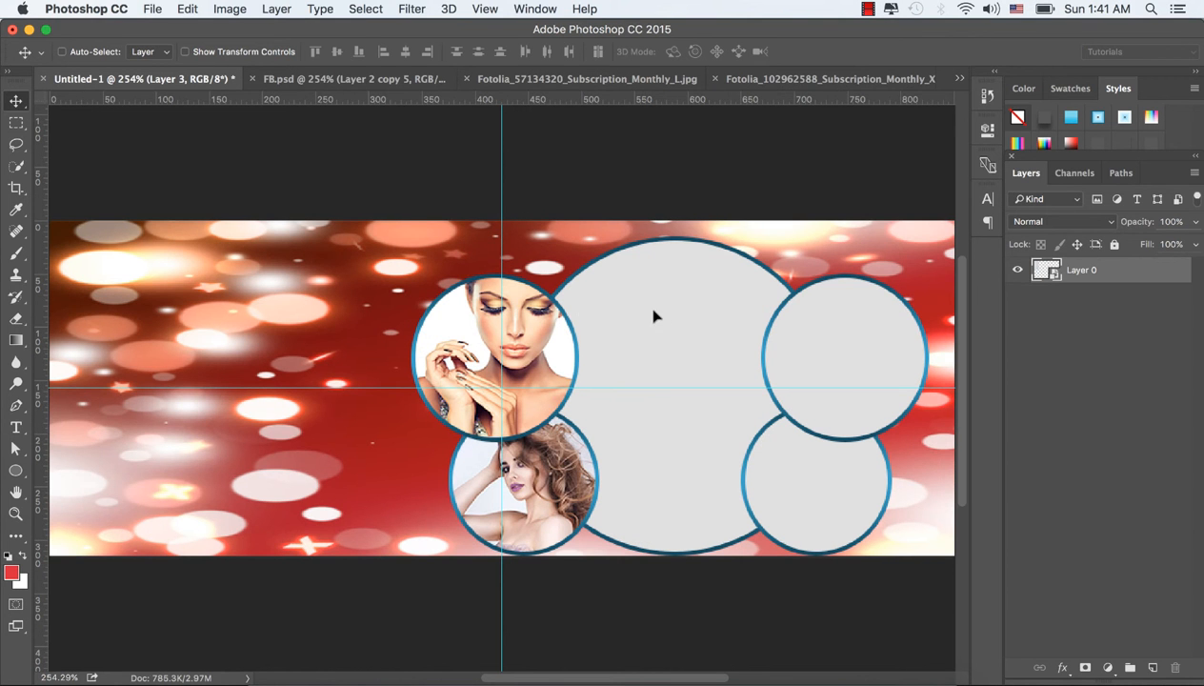
pyautogui.moveTo(674, 321); pyautogui.dragTo(675, 321)
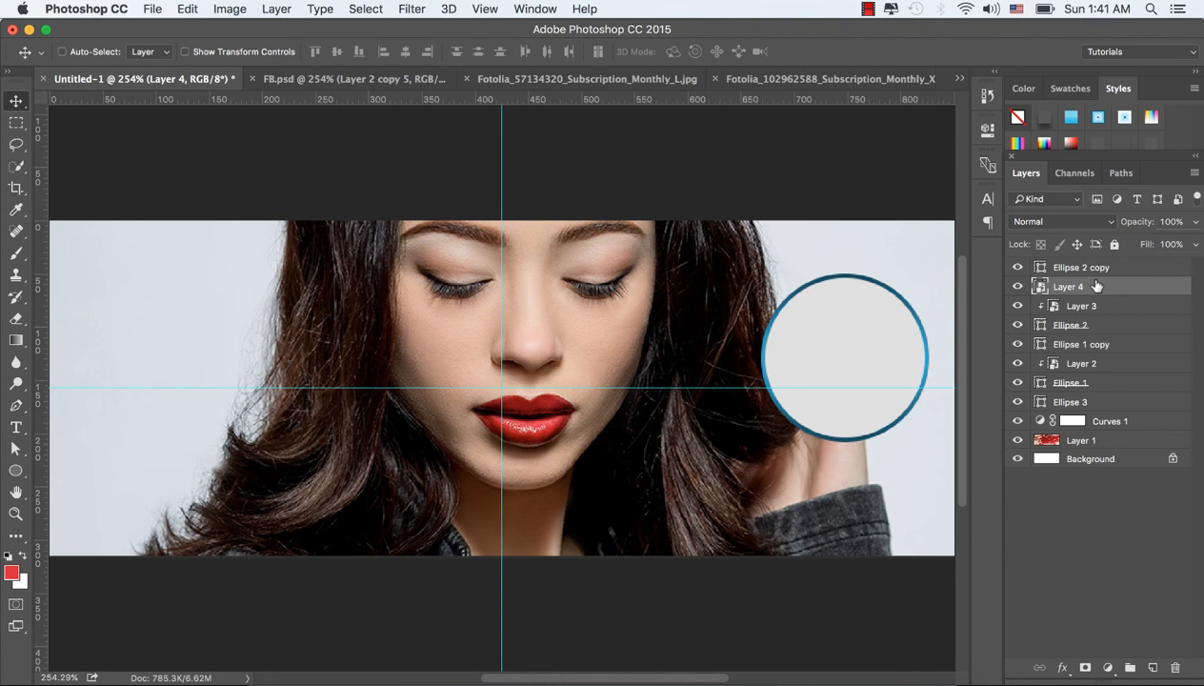
# Step: Place the dark-haired model's layer directly above the upper-right circle's layer, Ellipse 2 copy, and clip it to that circle
pyautogui.moveTo(1097, 286); pyautogui.dragTo(1100, 264)
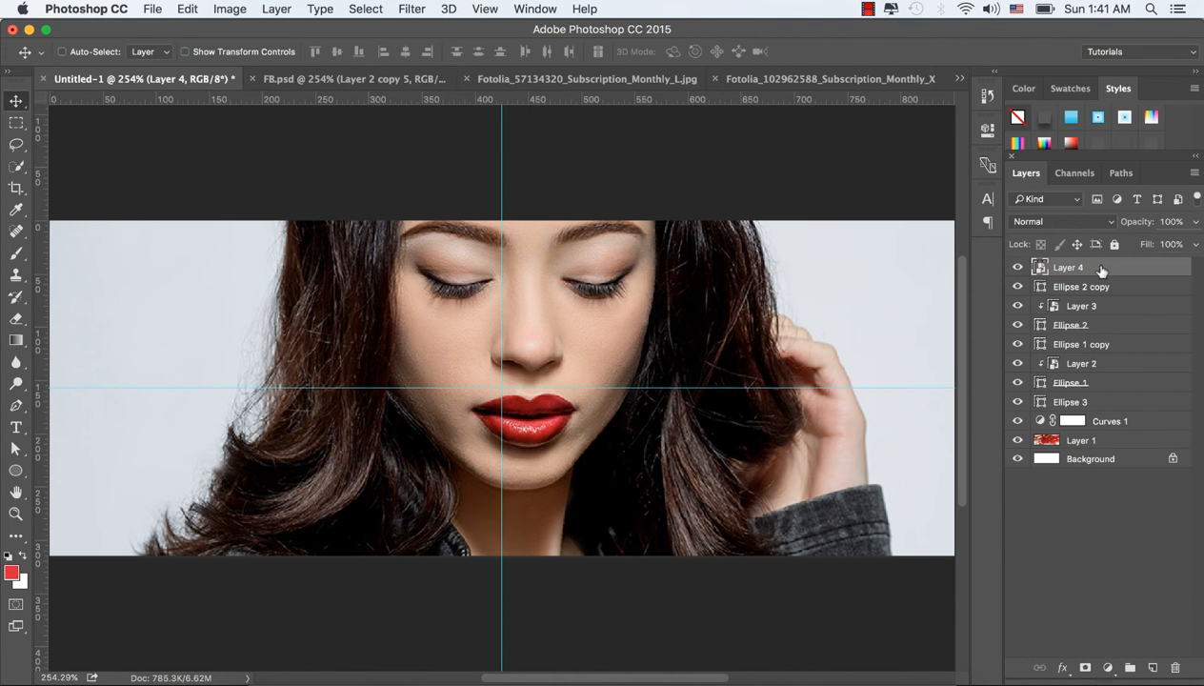
pyautogui.rightClick(1100, 269)
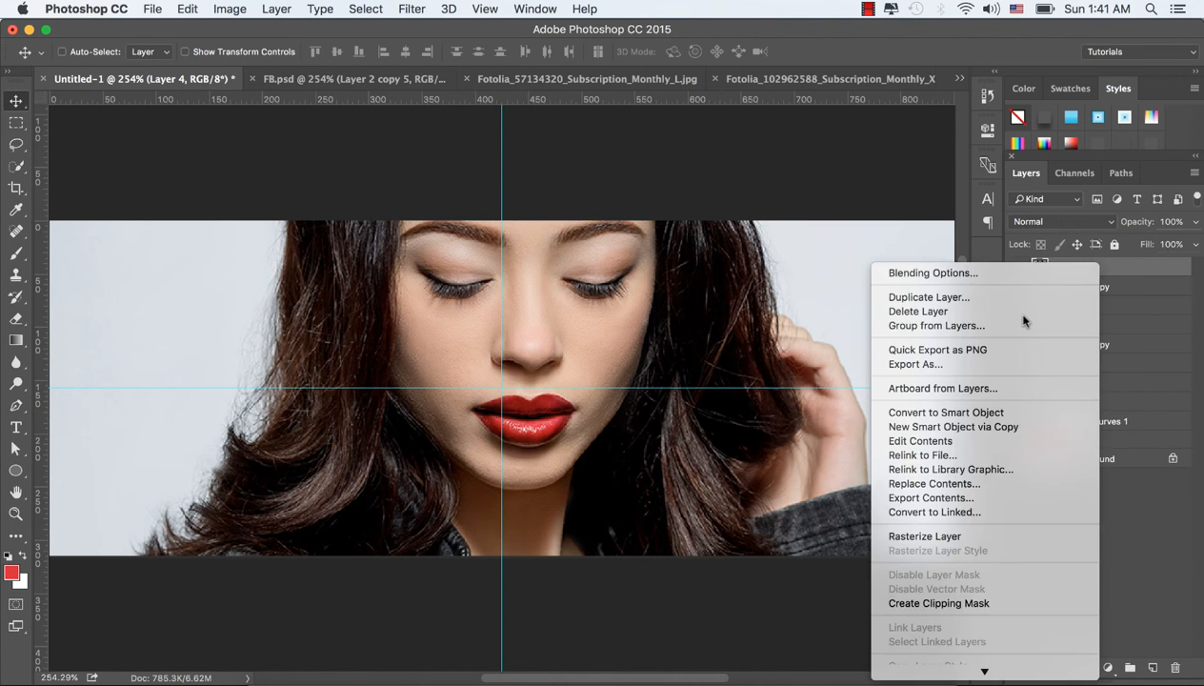
pyautogui.click(939, 602)
# Step: Scale the clipped photo to about 18.4% and position it so the dark-haired model's head and shoulders fill the upper-right circle
pyautogui.moveTo(829, 347); pyautogui.dragTo(905, 357)
pyautogui.hotkey('ctrl', 't')
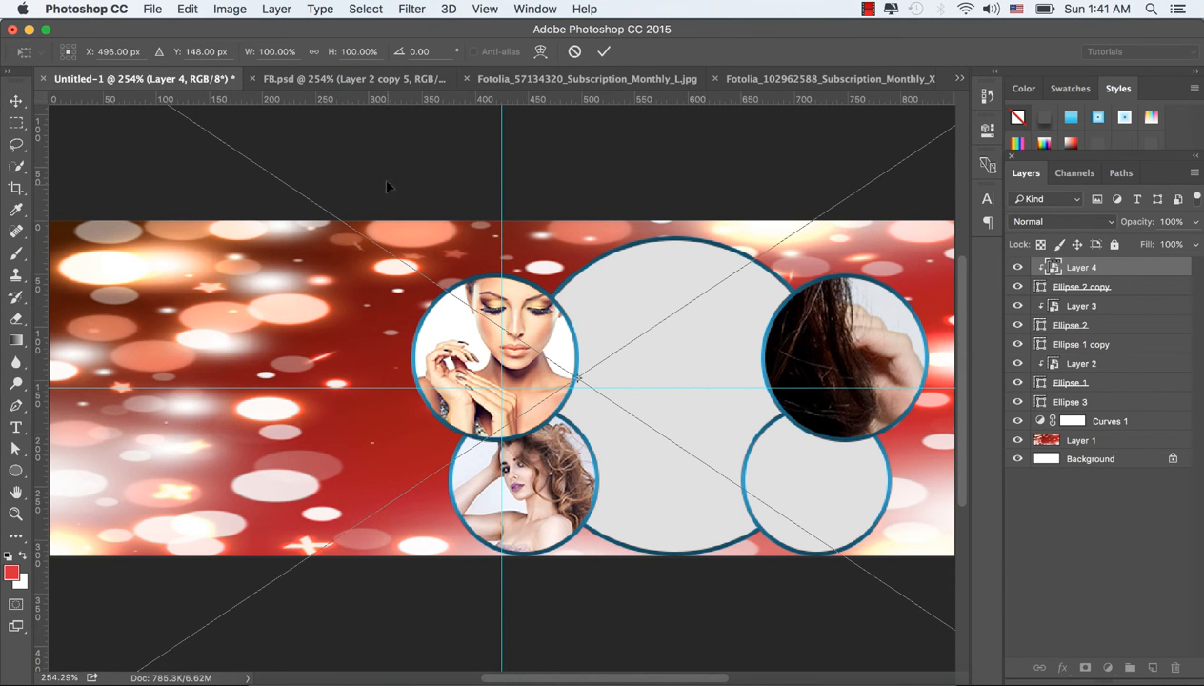
pyautogui.moveTo(381, 178); pyautogui.dragTo(579, 365)
pyautogui.moveTo(274, 135); pyautogui.dragTo(485, 237)
pyautogui.moveTo(211, 185); pyautogui.dragTo(808, 450)
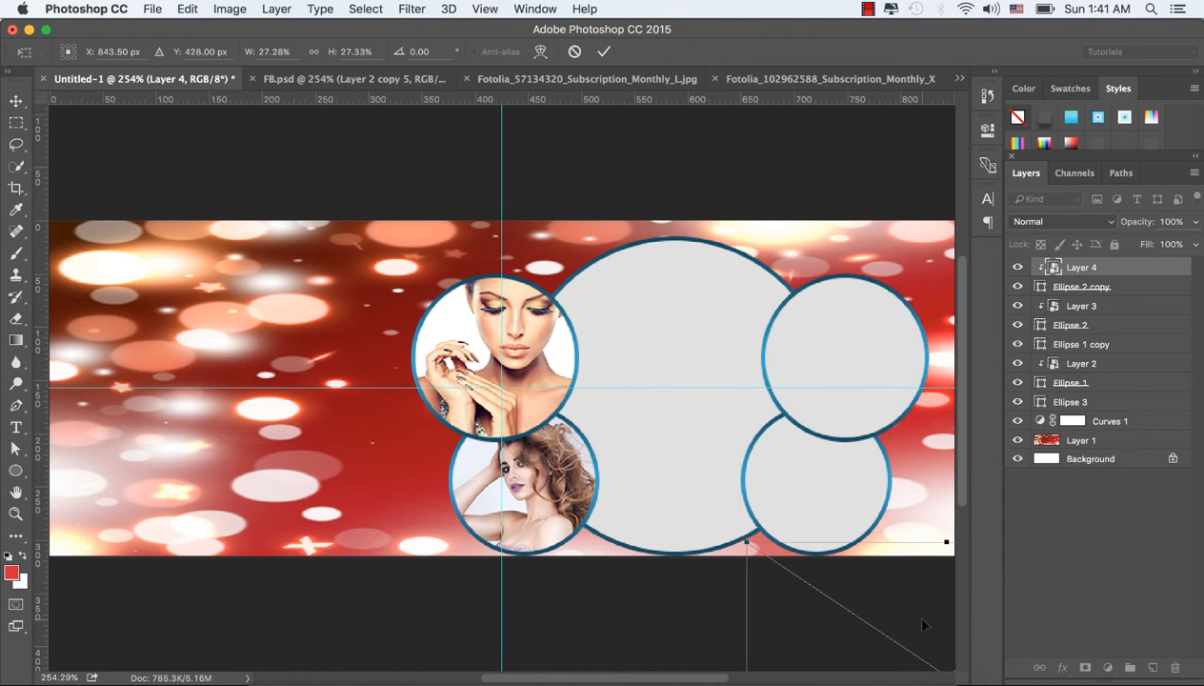
pyautogui.moveTo(922, 624); pyautogui.dragTo(767, 317)
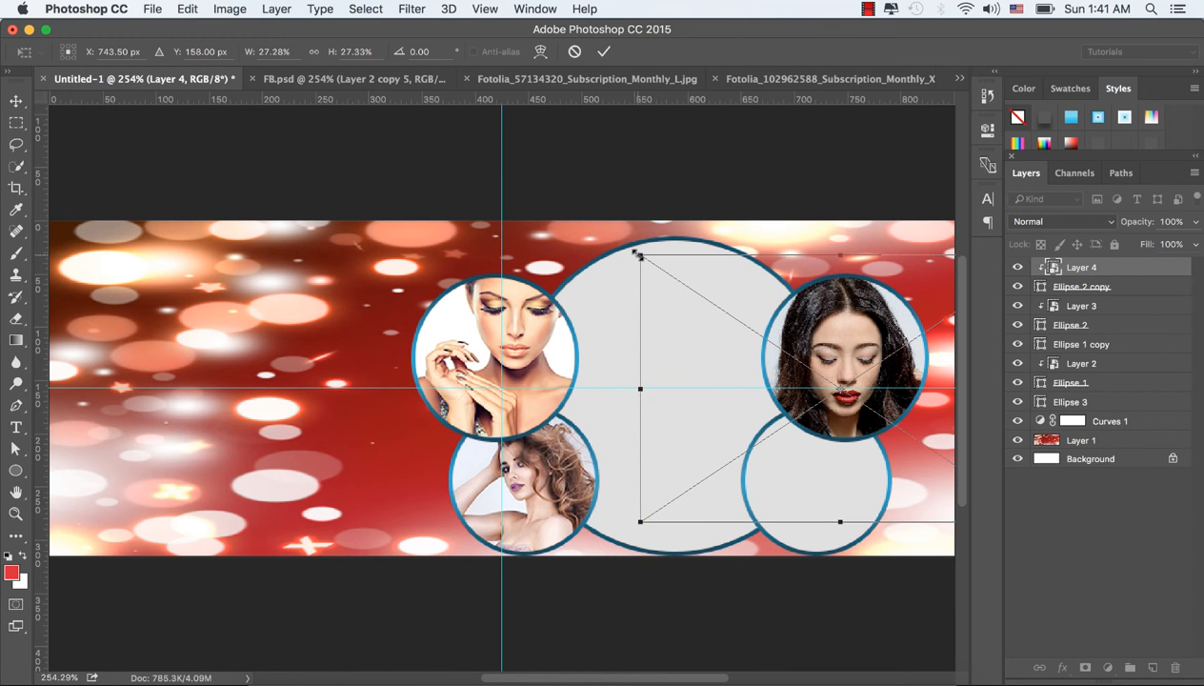
pyautogui.moveTo(637, 253); pyautogui.dragTo(716, 277)
pyautogui.moveTo(857, 356); pyautogui.dragTo(860, 313)
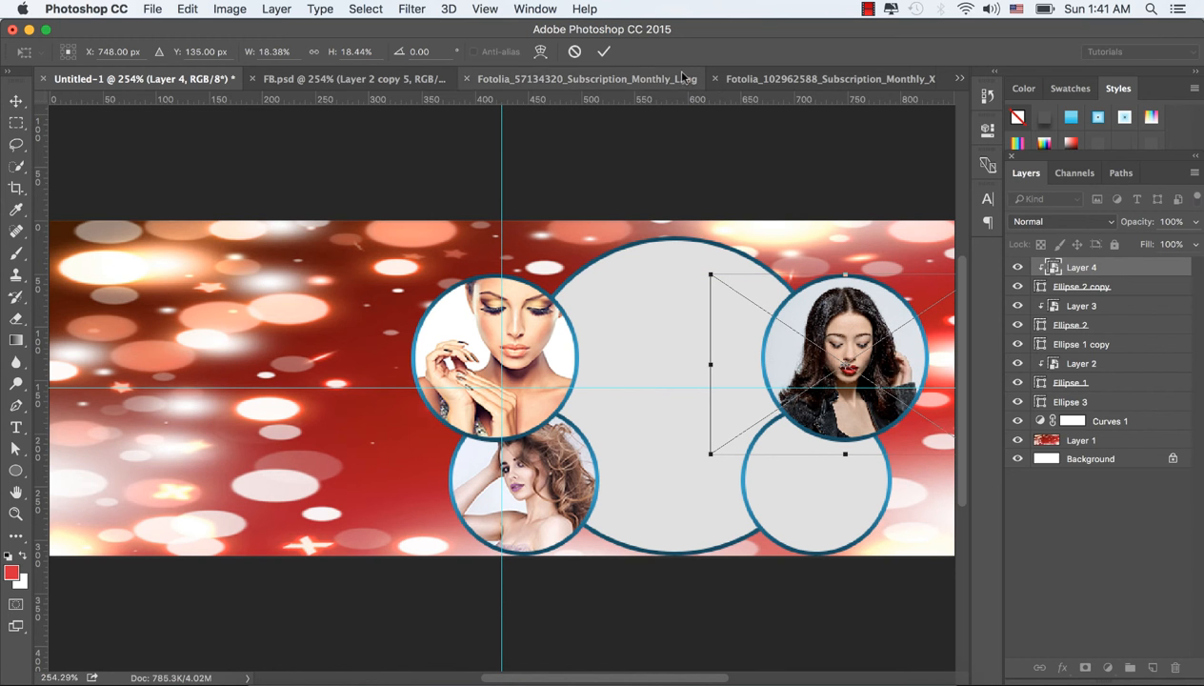
pyautogui.click(603, 51)
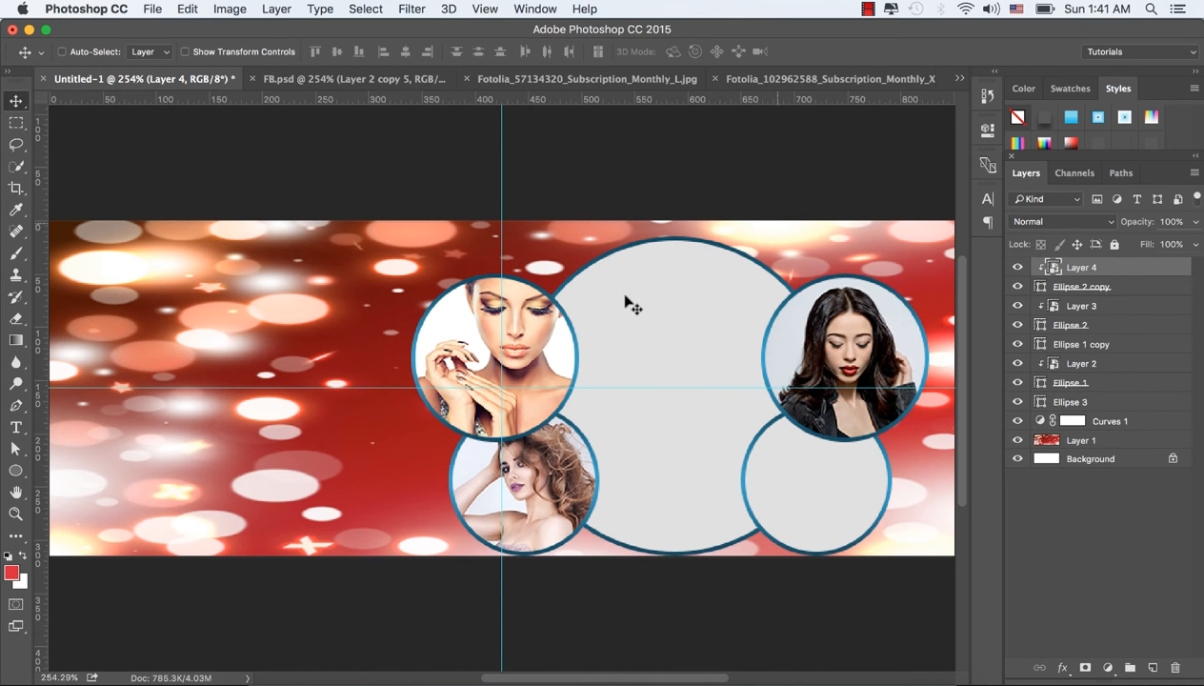
# Step: Switch to Finder, open Fotolia_103975967_Subscription_Monthly_L.jpg in Adobe Photoshop CC 2015, and unlock its background layer
pyautogui.click(271, 667)
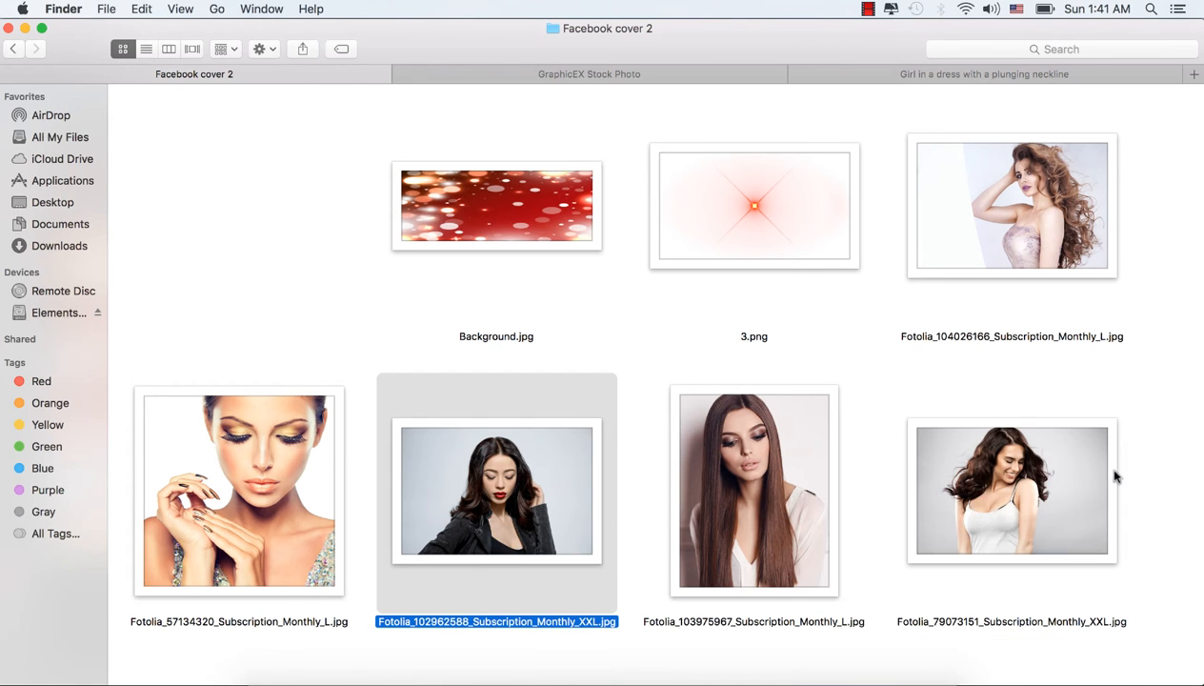
pyautogui.rightClick(767, 474)
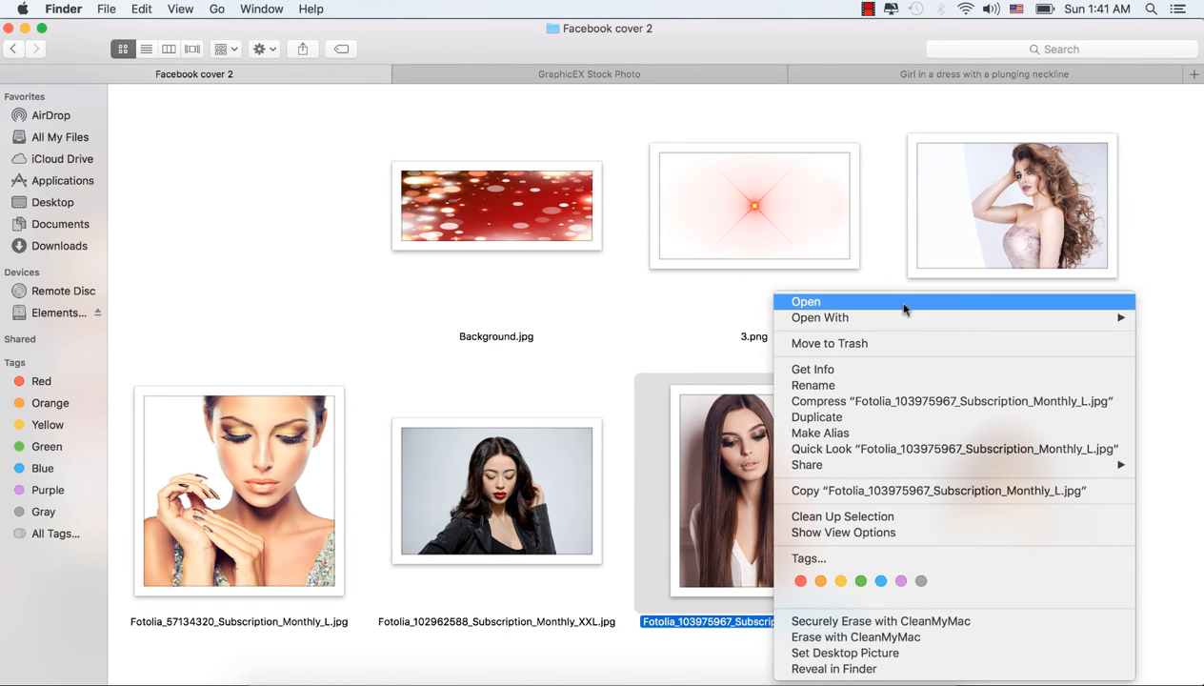
pyautogui.moveTo(827, 319)
pyautogui.click(683, 346)
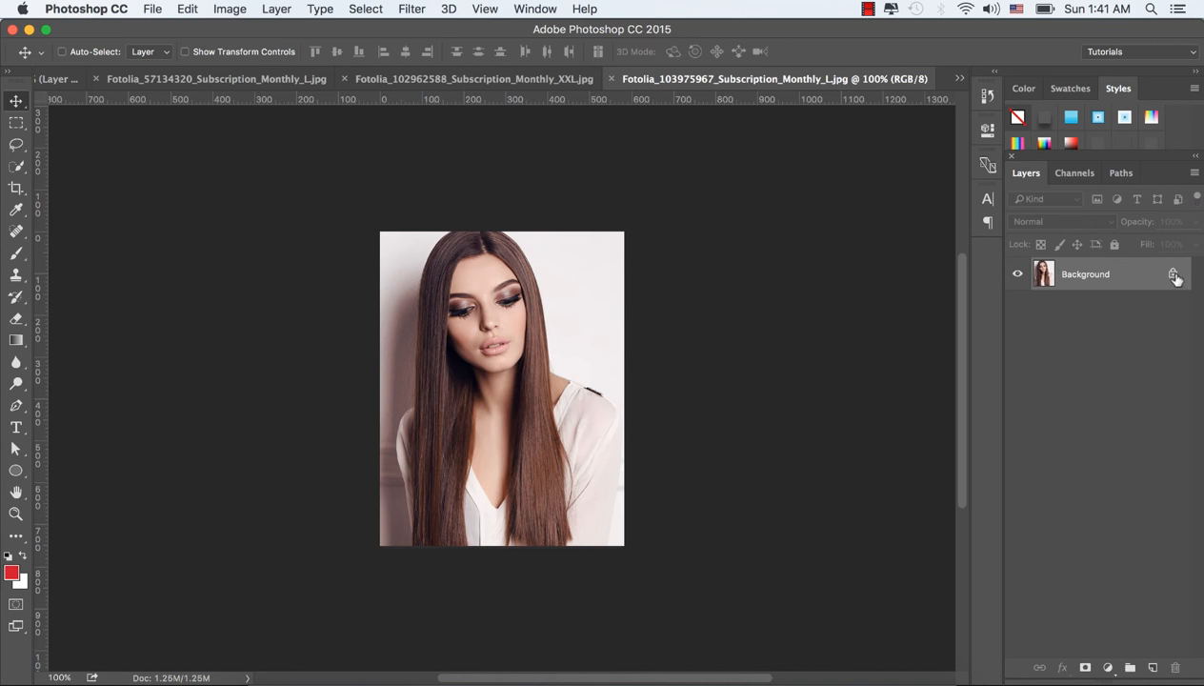
pyautogui.click(1175, 276)
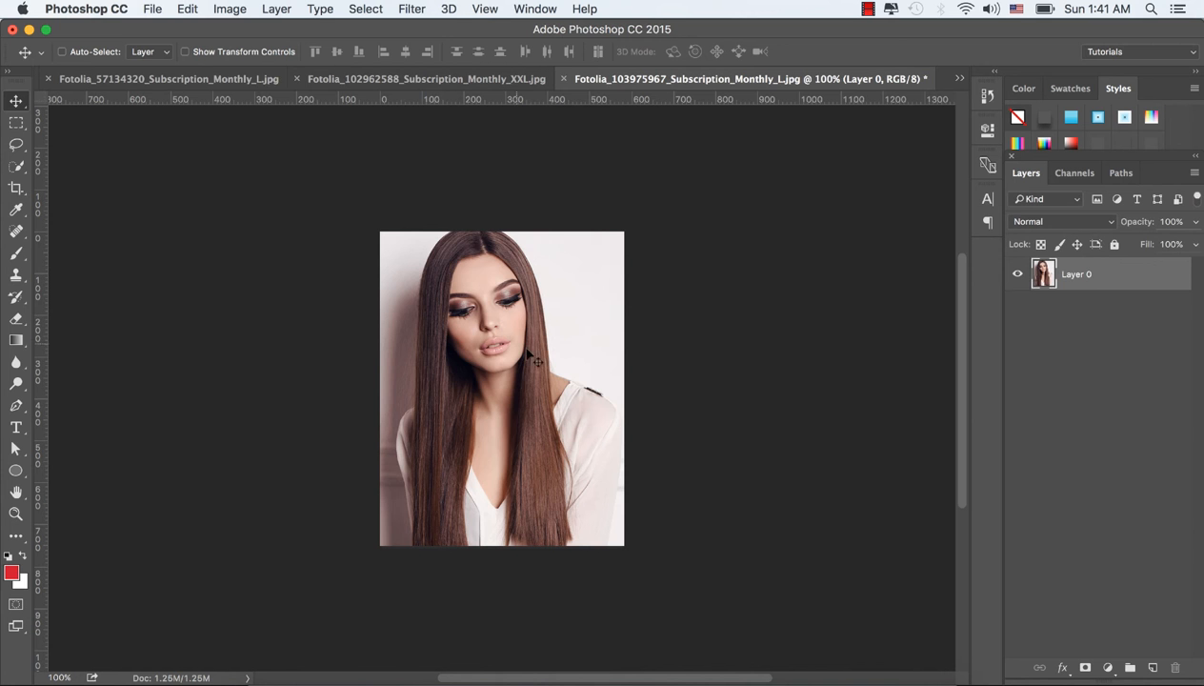
# Step: Close the Fotolia_102962588 and Fotolia_57134320 photo documents without saving their changes
pyautogui.moveTo(524, 314); pyautogui.dragTo(552, 451)
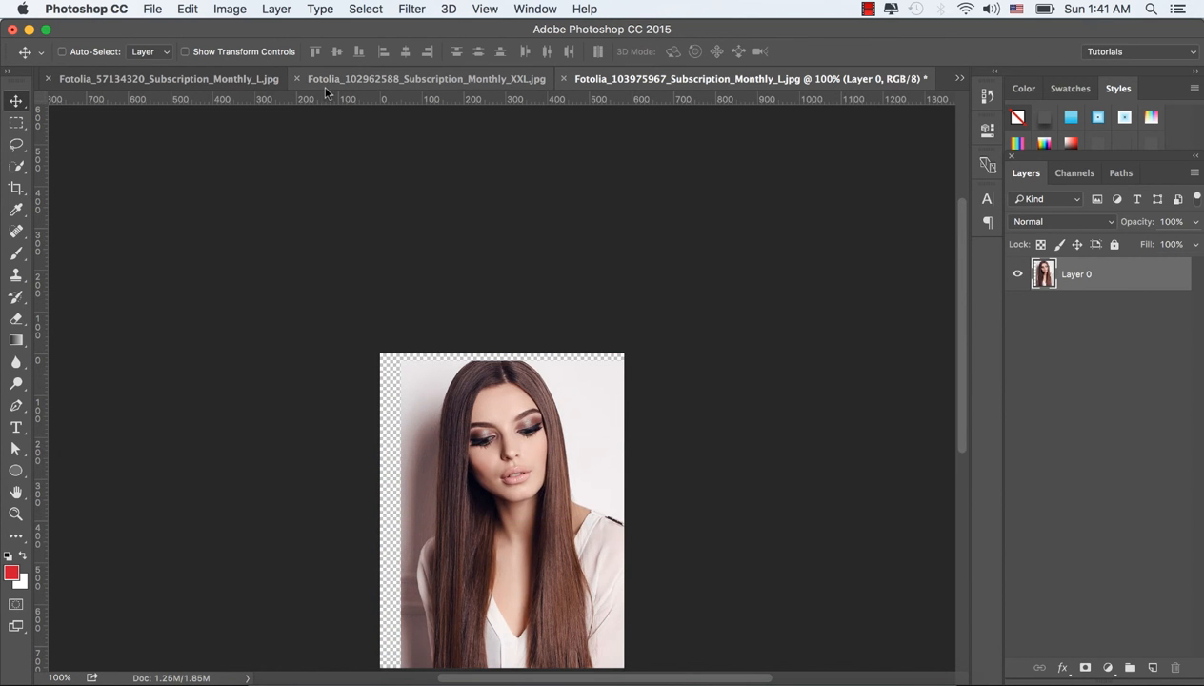
pyautogui.click(298, 79)
pyautogui.click(538, 257)
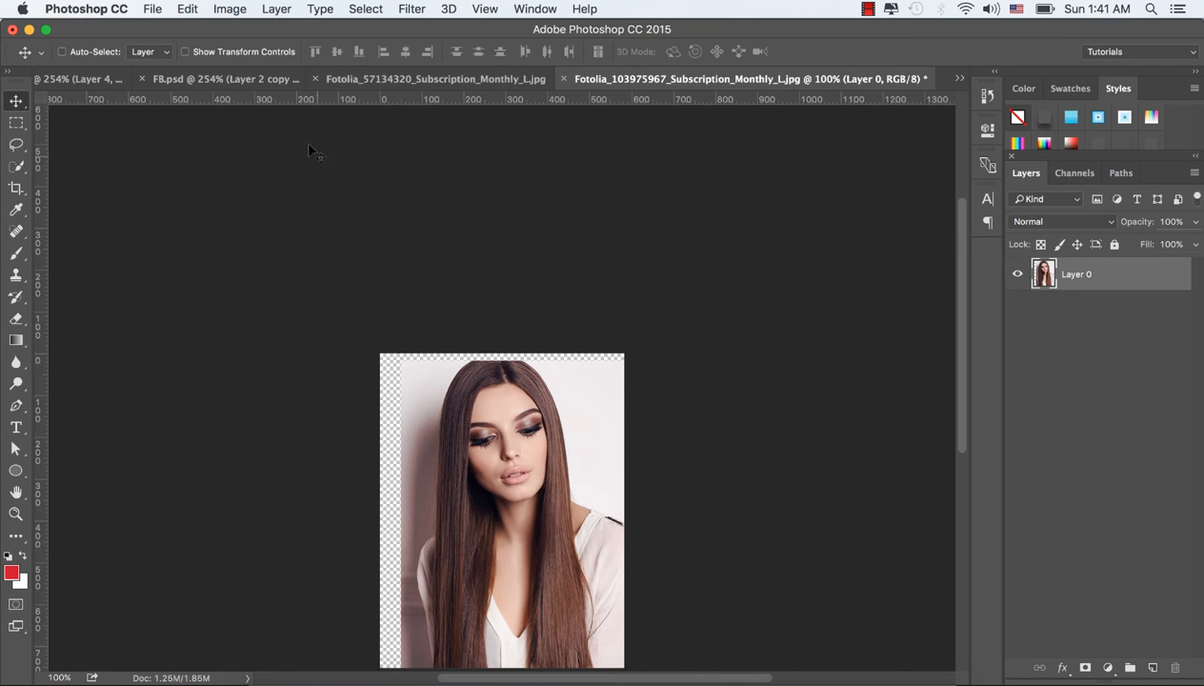
pyautogui.click(319, 79)
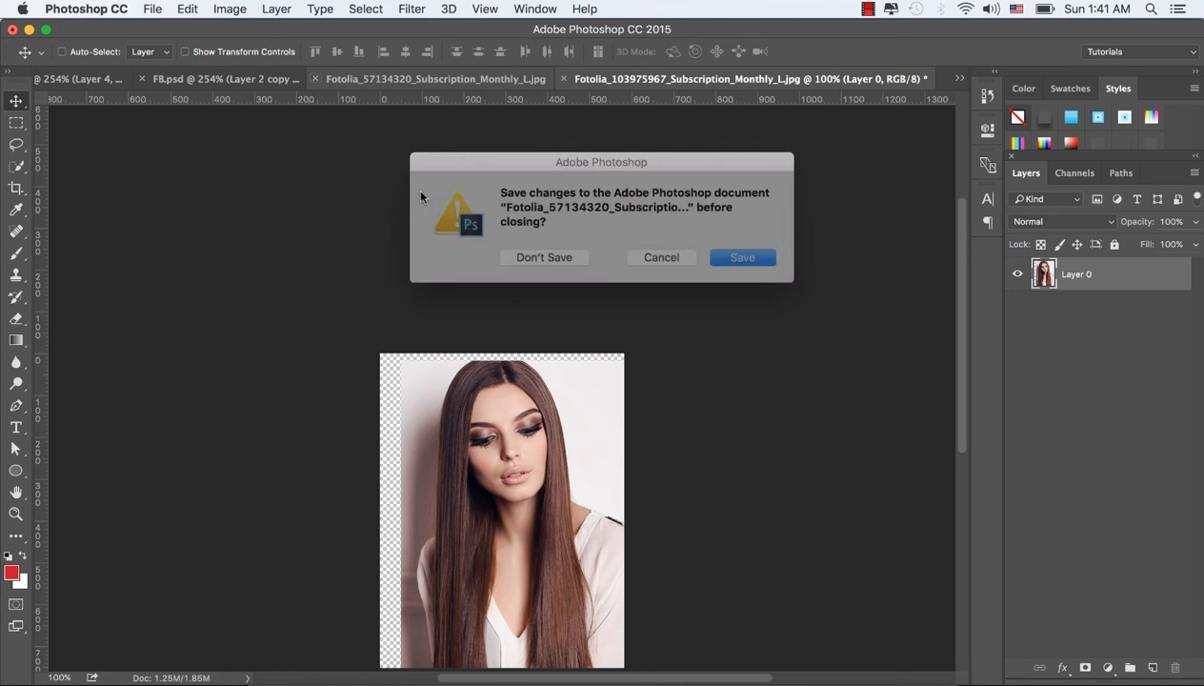
pyautogui.click(541, 258)
# Step: Bring the long-haired model's photo from the Fotolia_103975967 document into the Untitled-1 cover document
pyautogui.moveTo(460, 457); pyautogui.dragTo(134, 86)
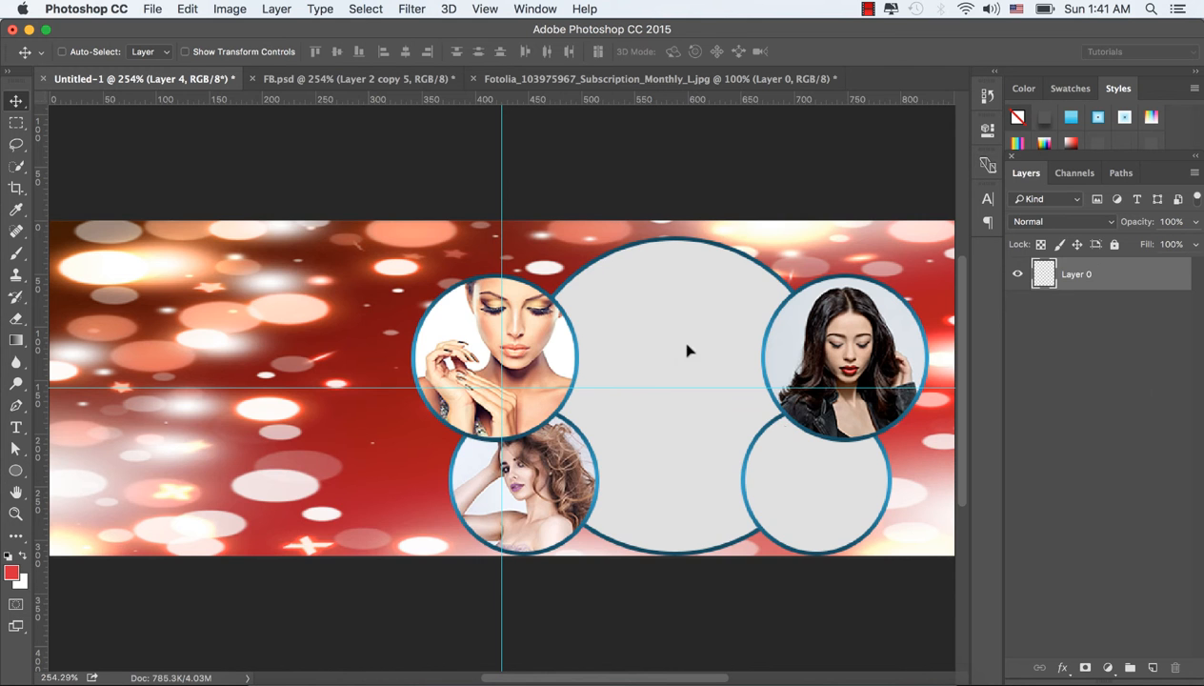
pyautogui.moveTo(798, 447); pyautogui.dragTo(791, 443)
pyautogui.moveTo(554, 319); pyautogui.dragTo(694, 412)
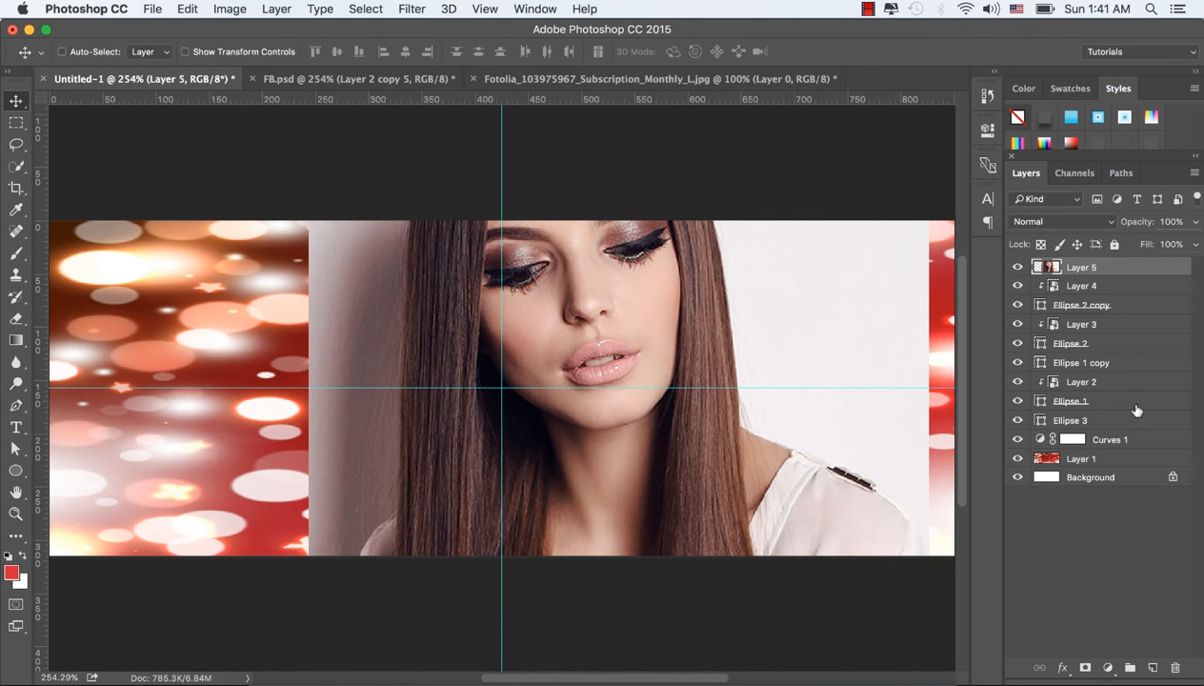
pyautogui.moveTo(828, 320); pyautogui.dragTo(827, 343)
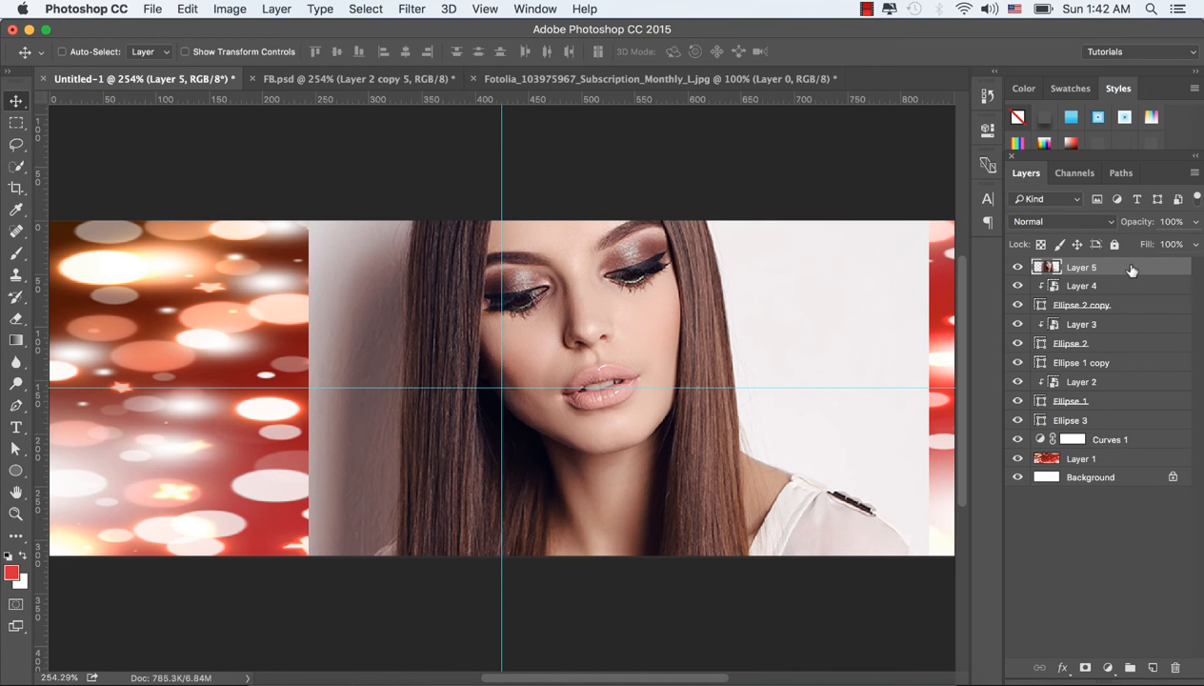
# Step: Place the long-haired model's layer directly above the lower-right circle's layer, Ellipse 1 copy, and clip it to that circle
pyautogui.moveTo(1128, 265); pyautogui.dragTo(1117, 355)
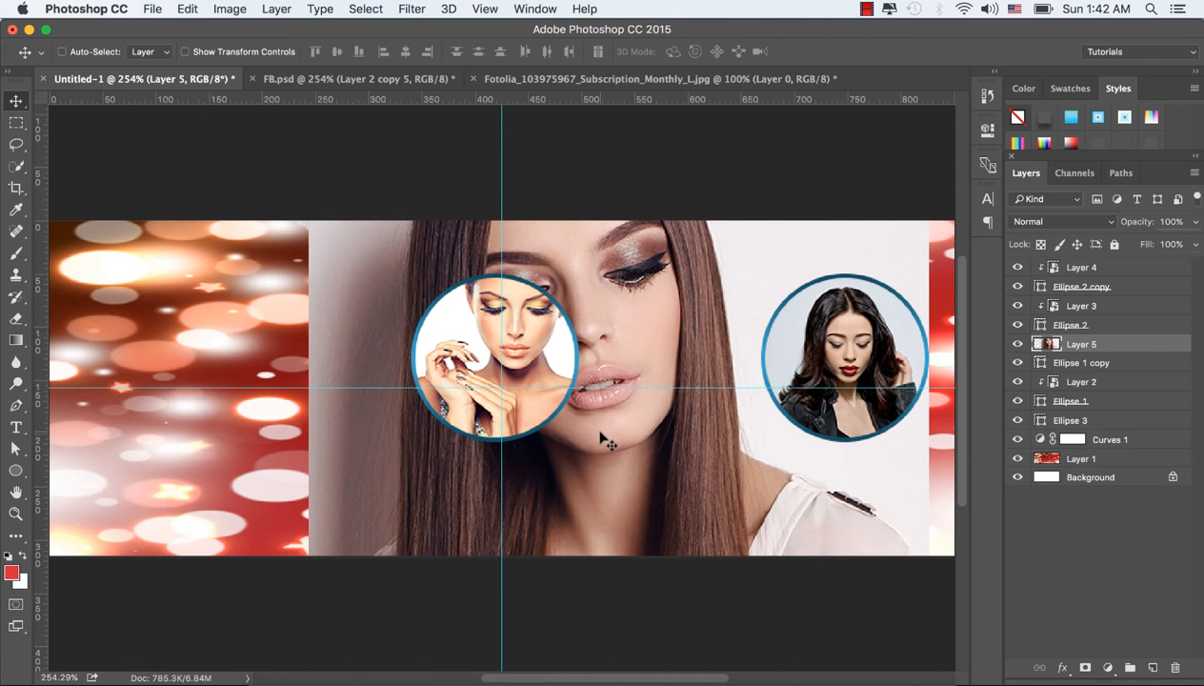
pyautogui.moveTo(601, 435); pyautogui.dragTo(741, 449)
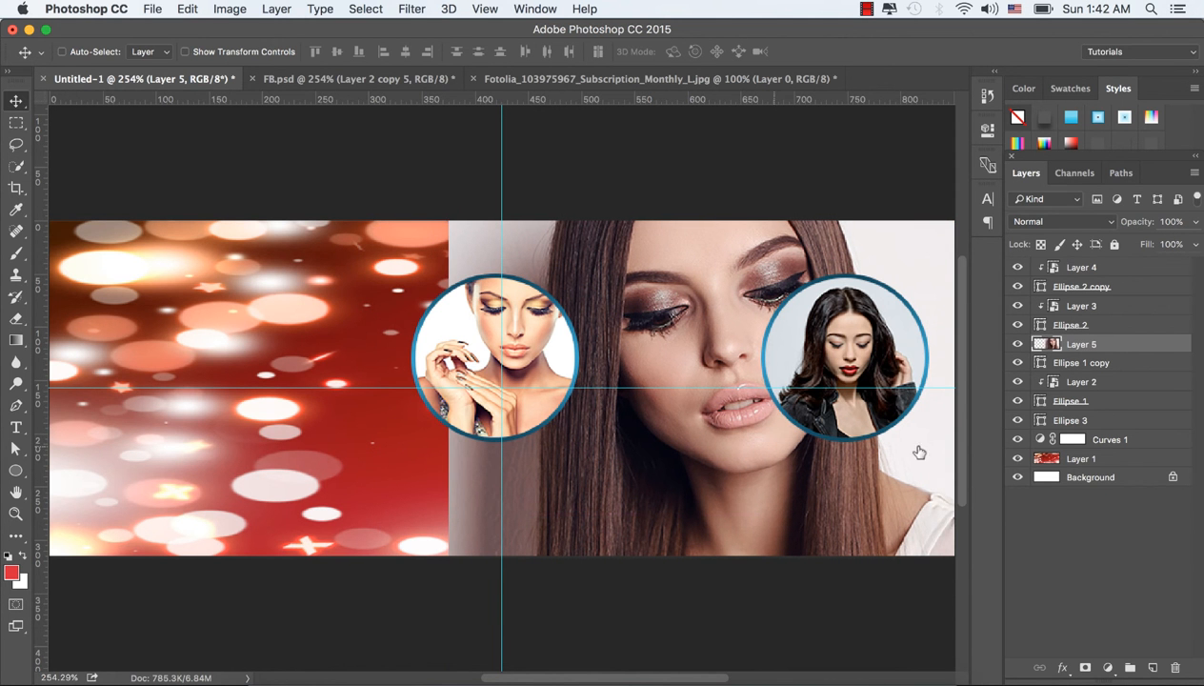
pyautogui.rightClick(1111, 351)
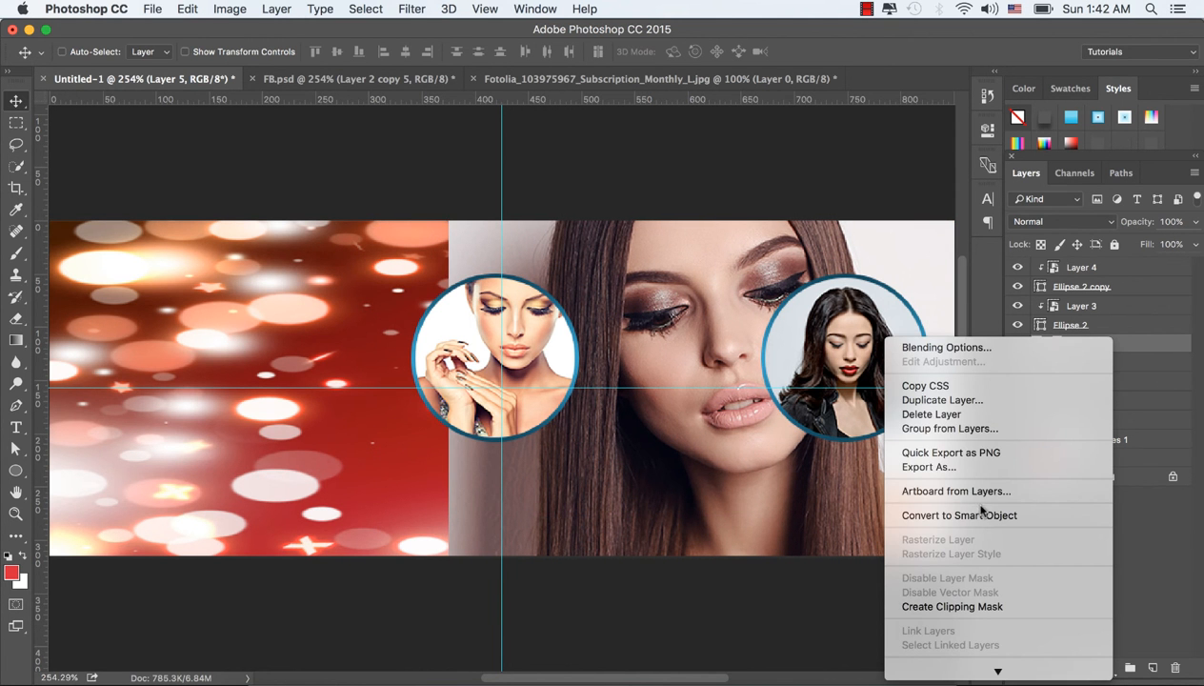
pyautogui.click(953, 607)
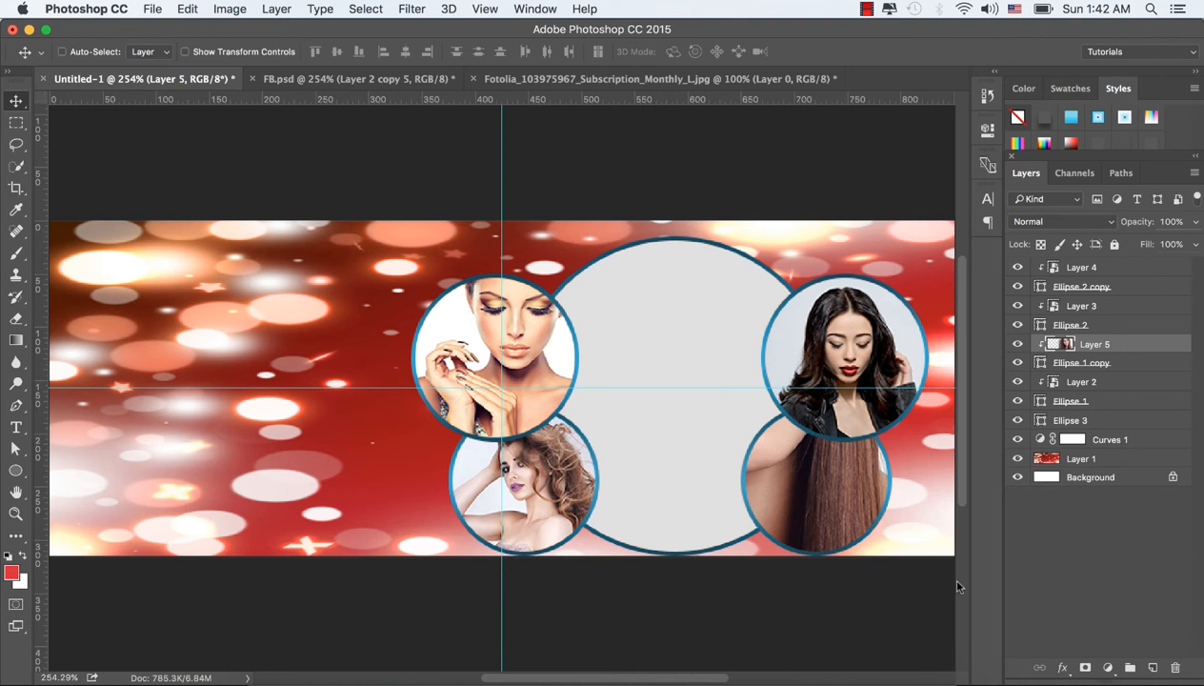
# Step: Scale the clipped photo to about 32.2% and position it so the long-haired model's face fills the lower-right circle
pyautogui.moveTo(816, 482); pyautogui.dragTo(875, 548)
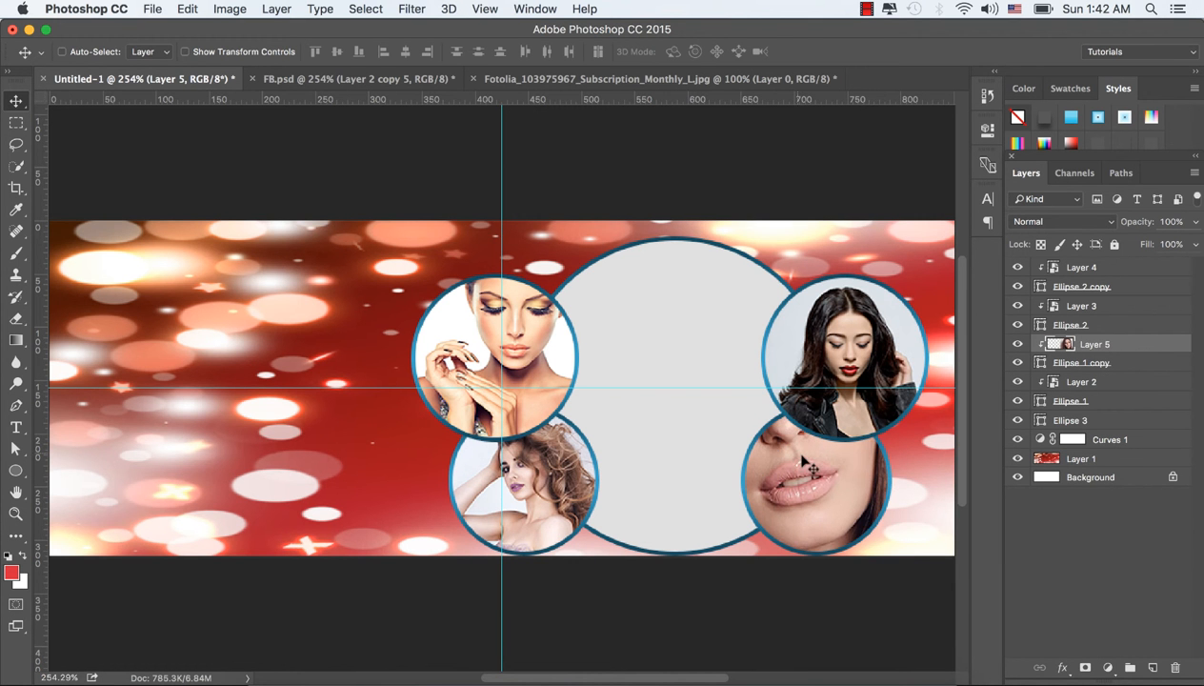
pyautogui.moveTo(798, 470); pyautogui.dragTo(834, 489)
pyautogui.press('super+t')
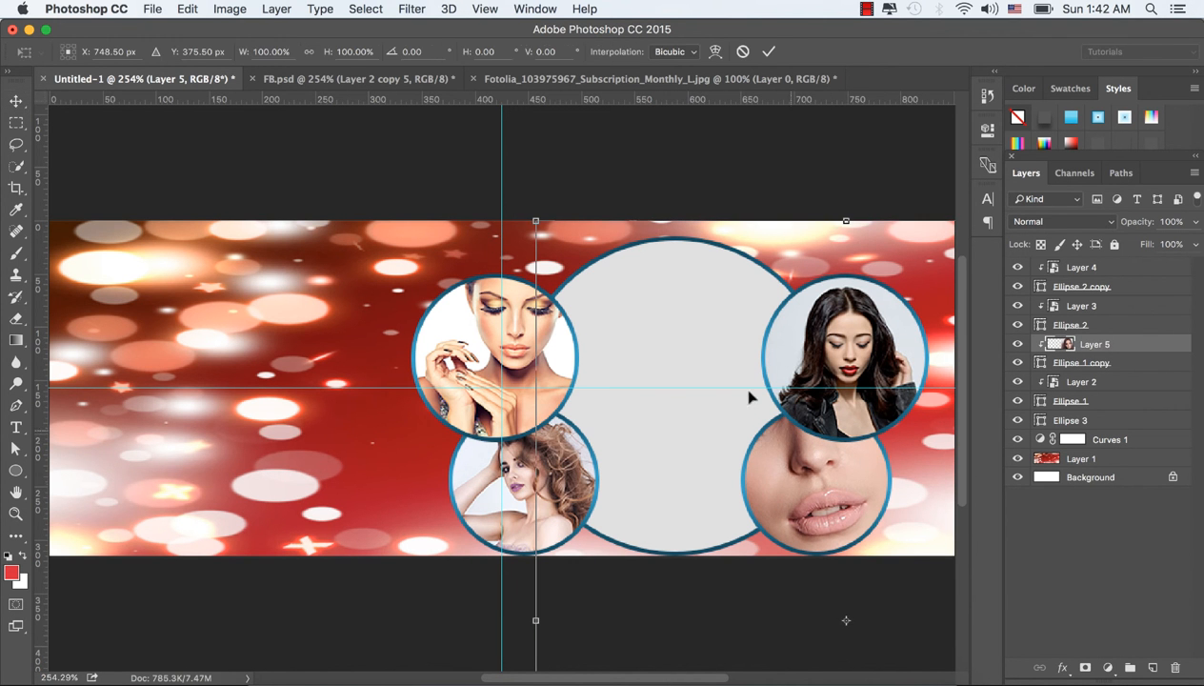
pyautogui.moveTo(535, 221); pyautogui.dragTo(718, 456)
pyautogui.moveTo(887, 599); pyautogui.dragTo(888, 537)
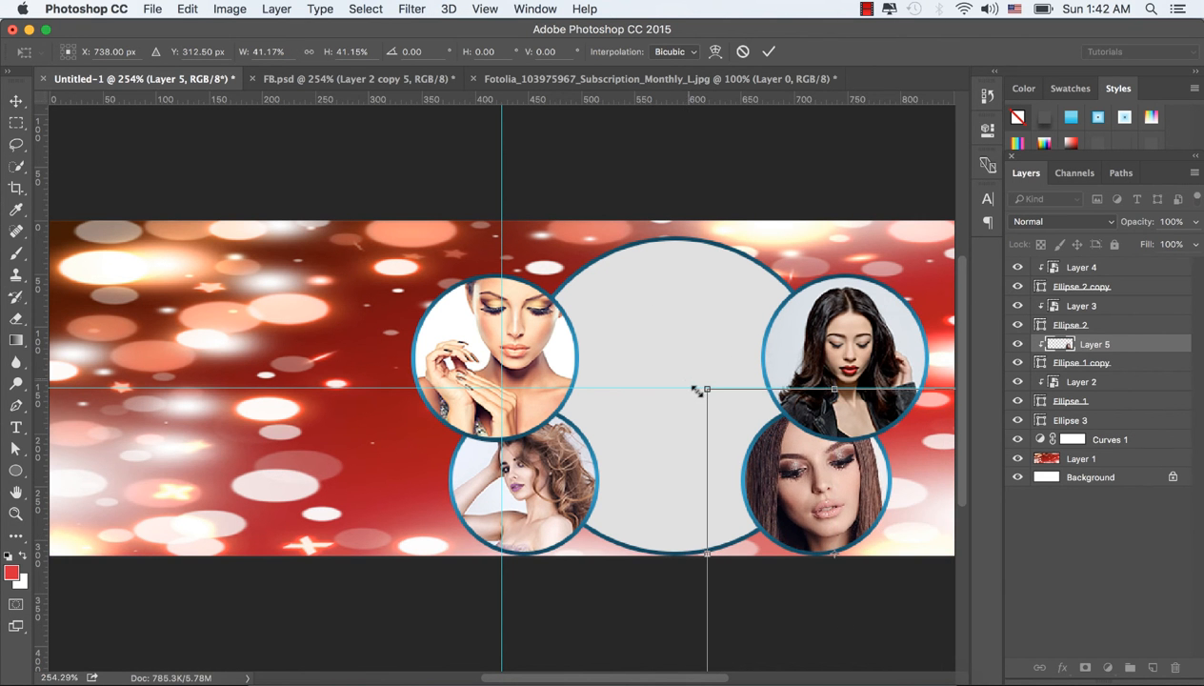
pyautogui.moveTo(707, 389); pyautogui.dragTo(735, 424)
pyautogui.moveTo(824, 497); pyautogui.dragTo(825, 487)
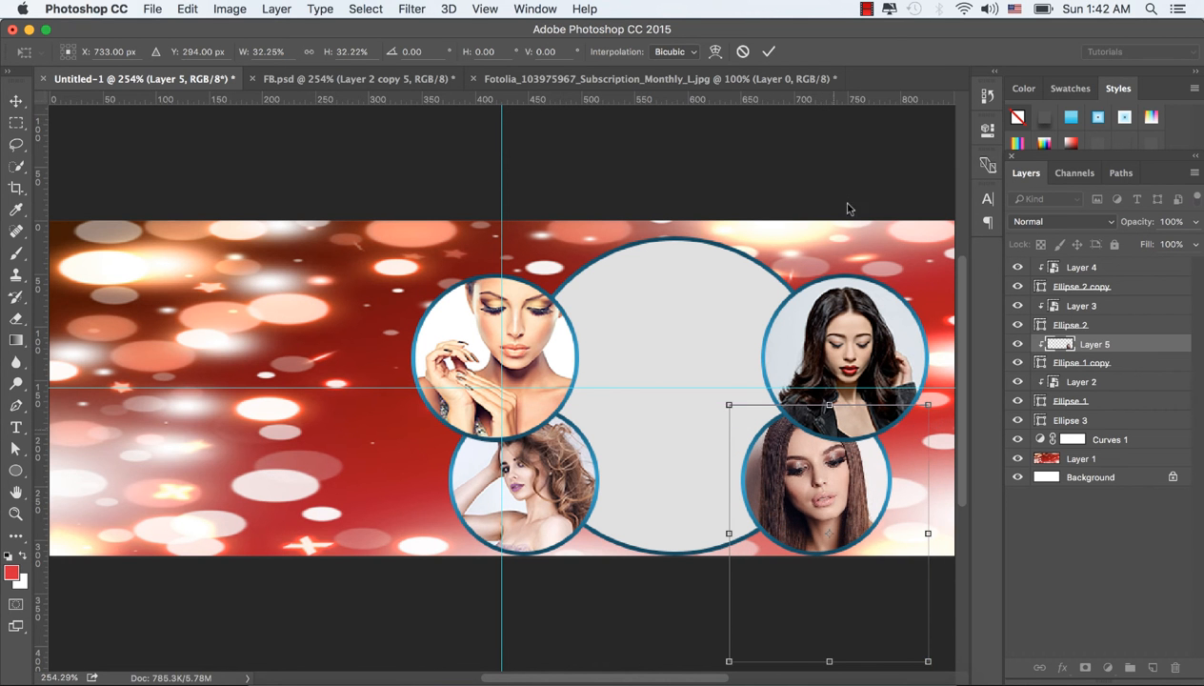
pyautogui.click(769, 51)
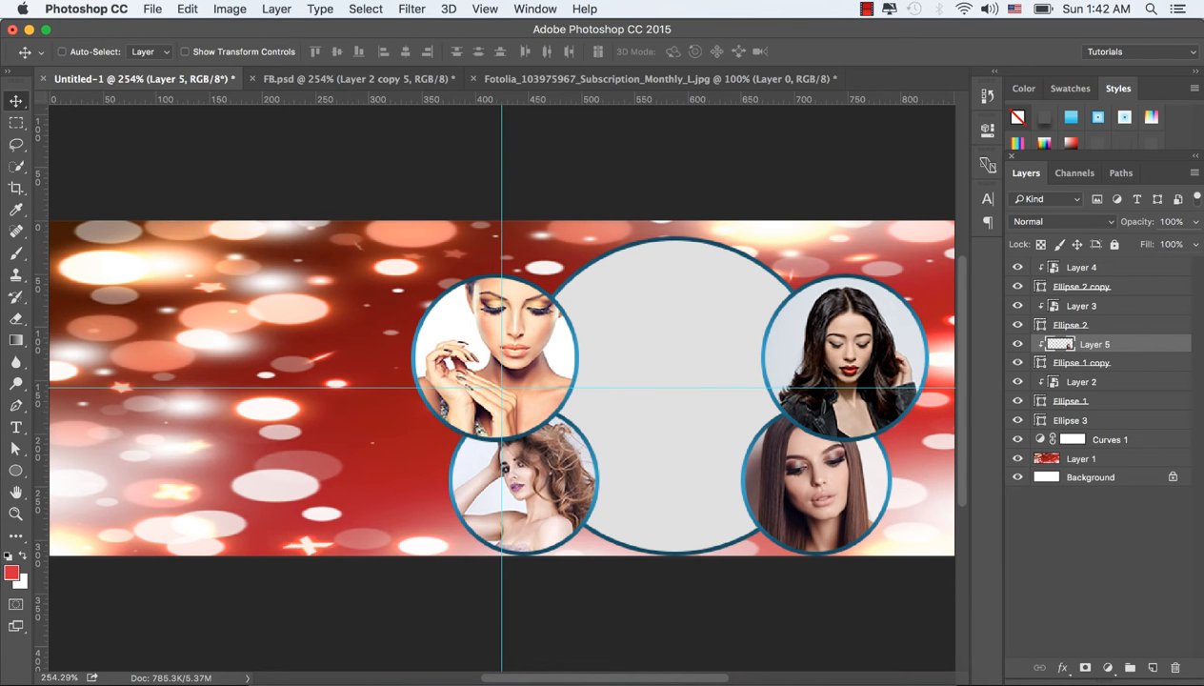
# Step: Switch to Finder, open Fotolia_79073151_Subscription_Monthly_XXL.jpg in Adobe Photoshop CC 2015, and close the Fotolia_103975967 document without saving
pyautogui.click(275, 673)
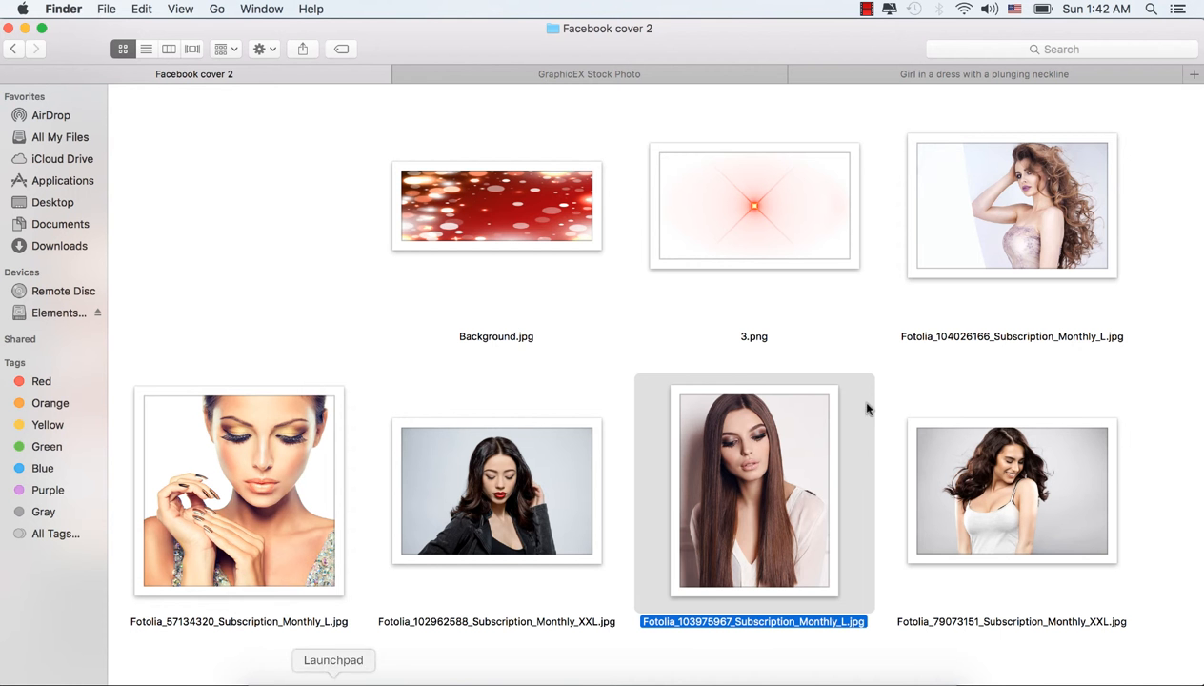
pyautogui.click(1062, 481)
pyautogui.rightClick(1007, 482)
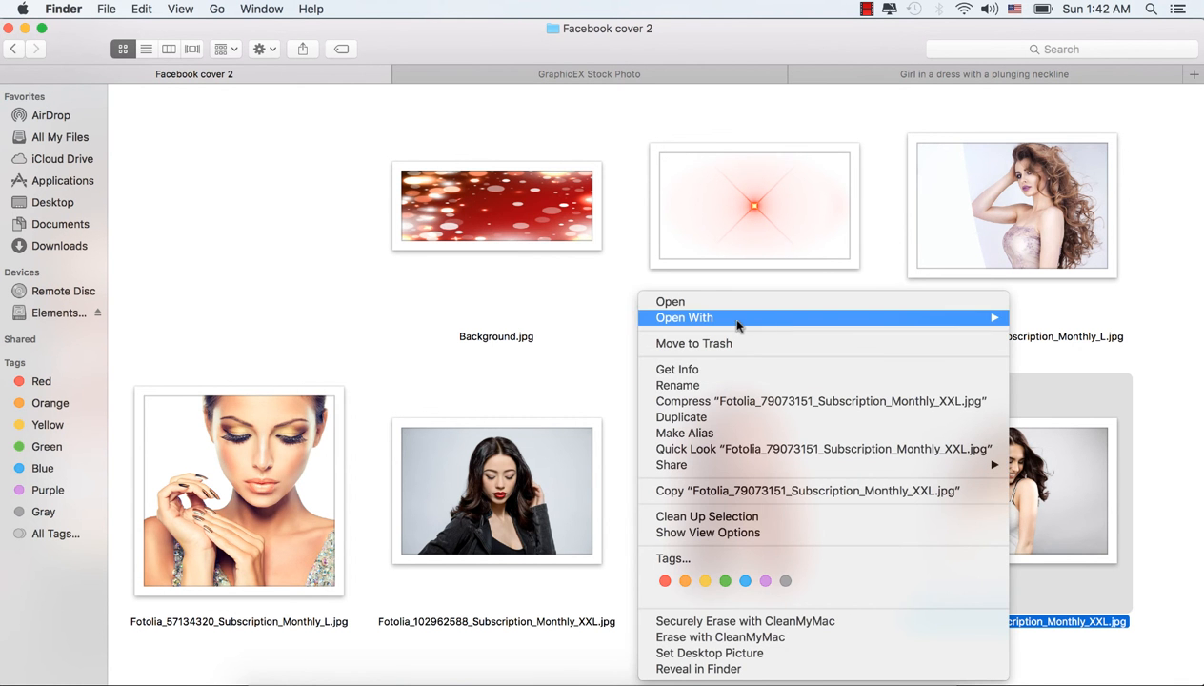
pyautogui.moveTo(738, 326)
pyautogui.click(526, 350)
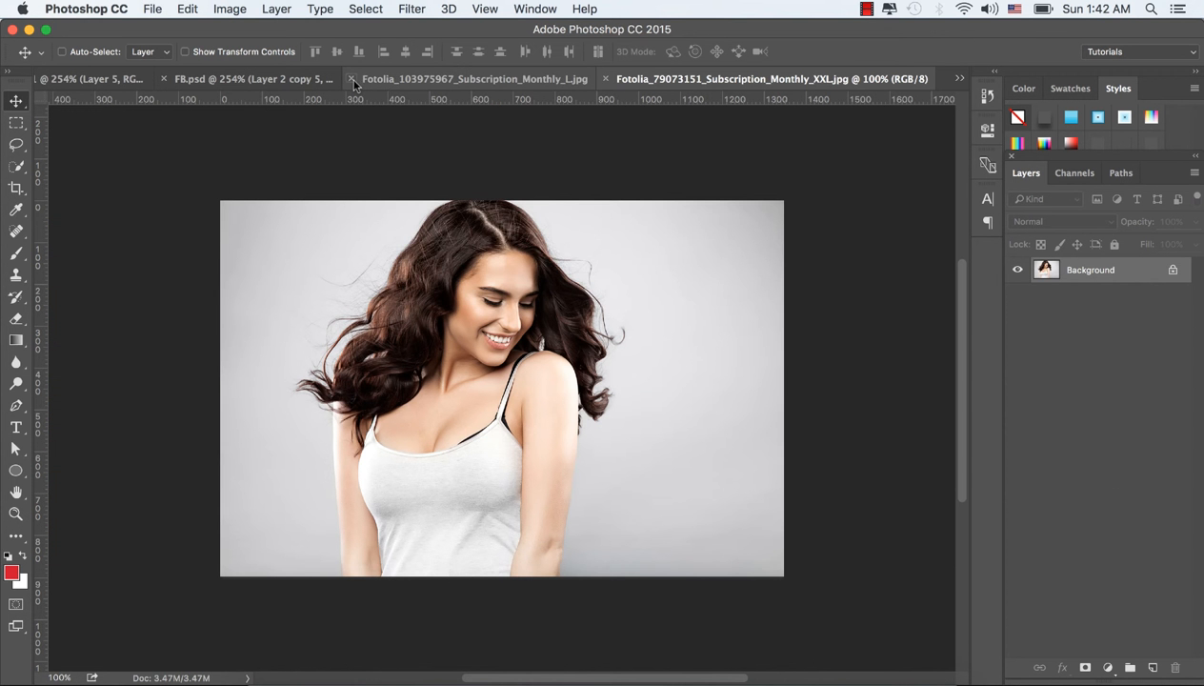
pyautogui.click(351, 80)
pyautogui.click(562, 259)
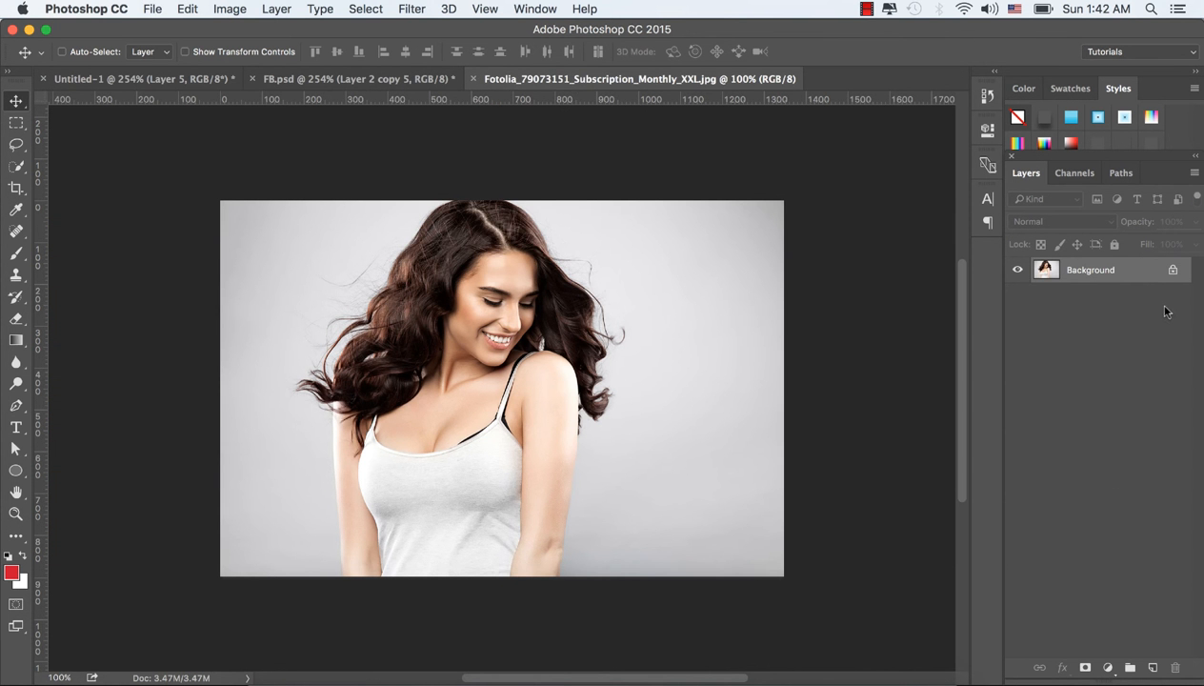
# Step: Convert the Fotolia_79073151 photo's background to a smart object and bring it into the Untitled-1 cover document
pyautogui.rightClick(1157, 270)
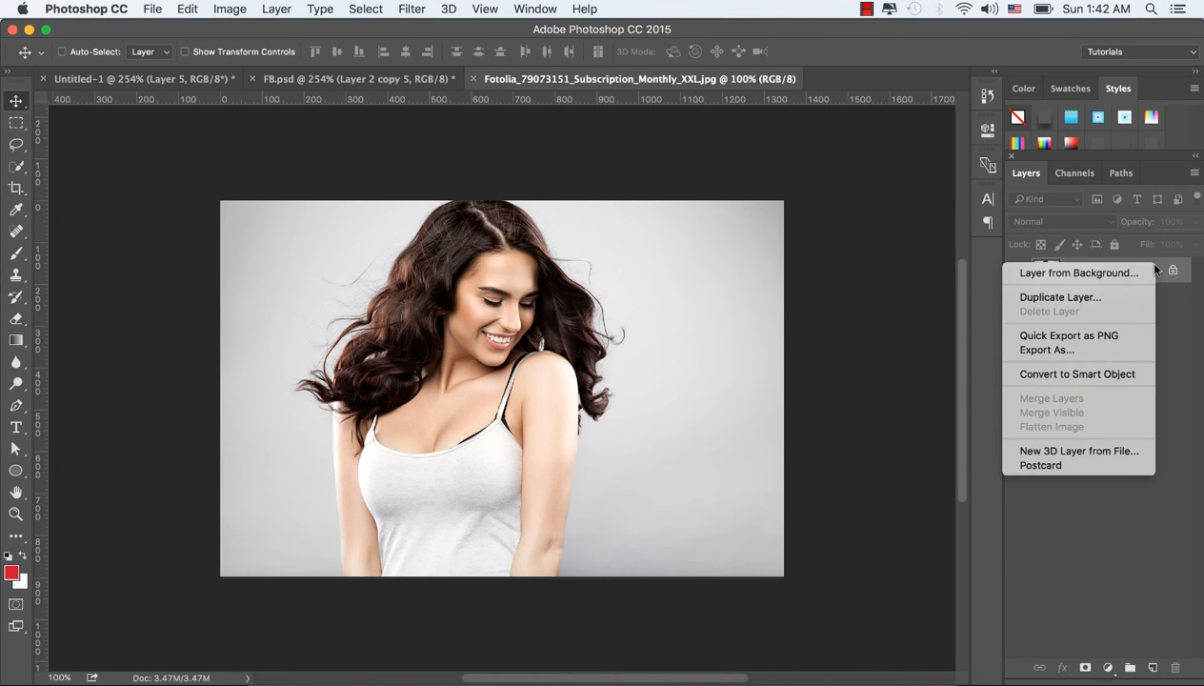
pyautogui.click(1072, 374)
pyautogui.moveTo(324, 230); pyautogui.dragTo(594, 296)
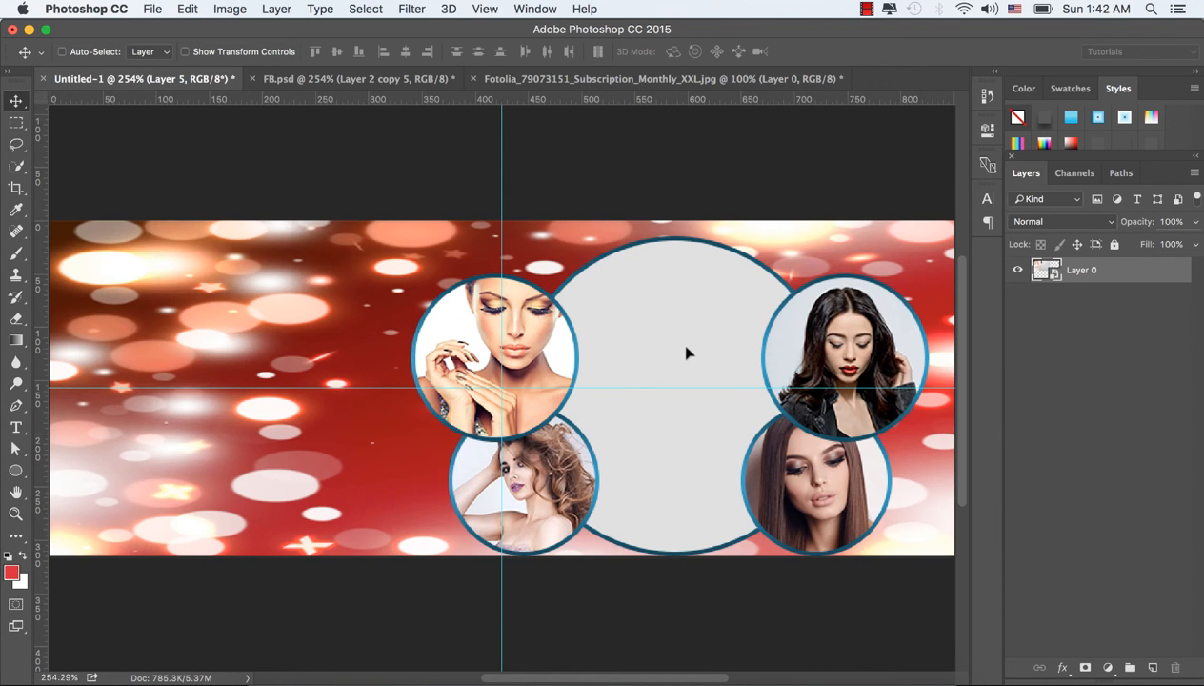
pyautogui.moveTo(686, 353); pyautogui.dragTo(676, 349)
pyautogui.moveTo(621, 280); pyautogui.dragTo(893, 330)
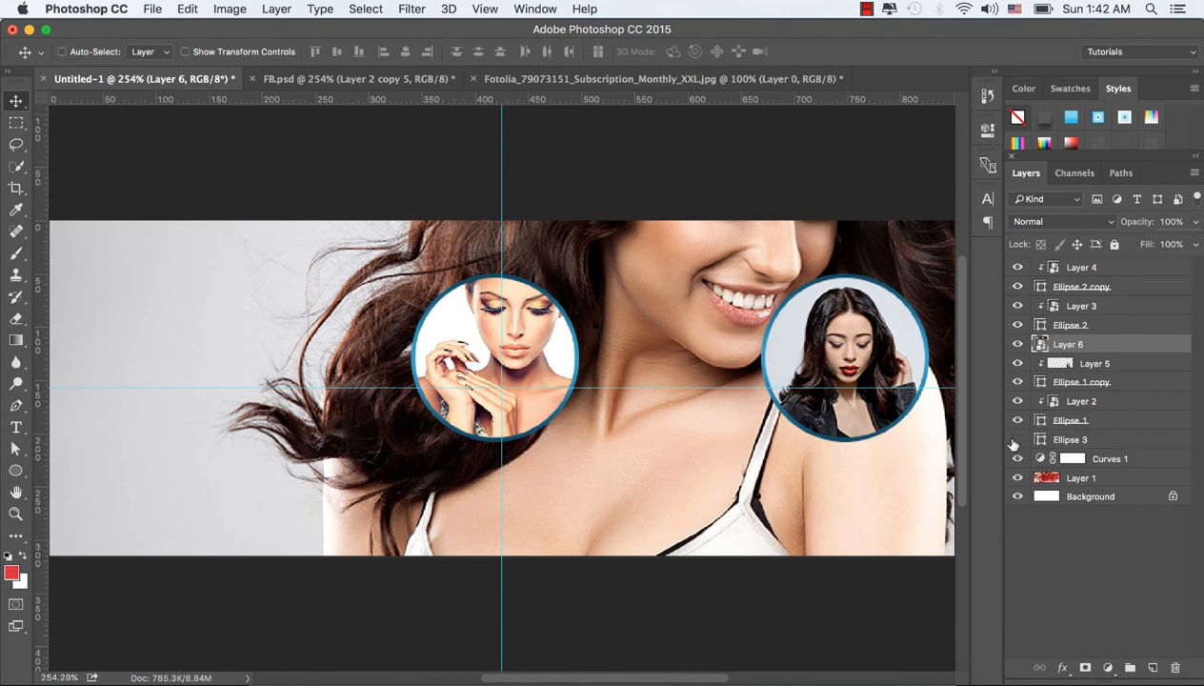
# Step: Place the smiling model's layer directly above the large central circle's layer, Ellipse 3, and clip it to that circle
pyautogui.moveTo(1109, 348); pyautogui.dragTo(1107, 424)
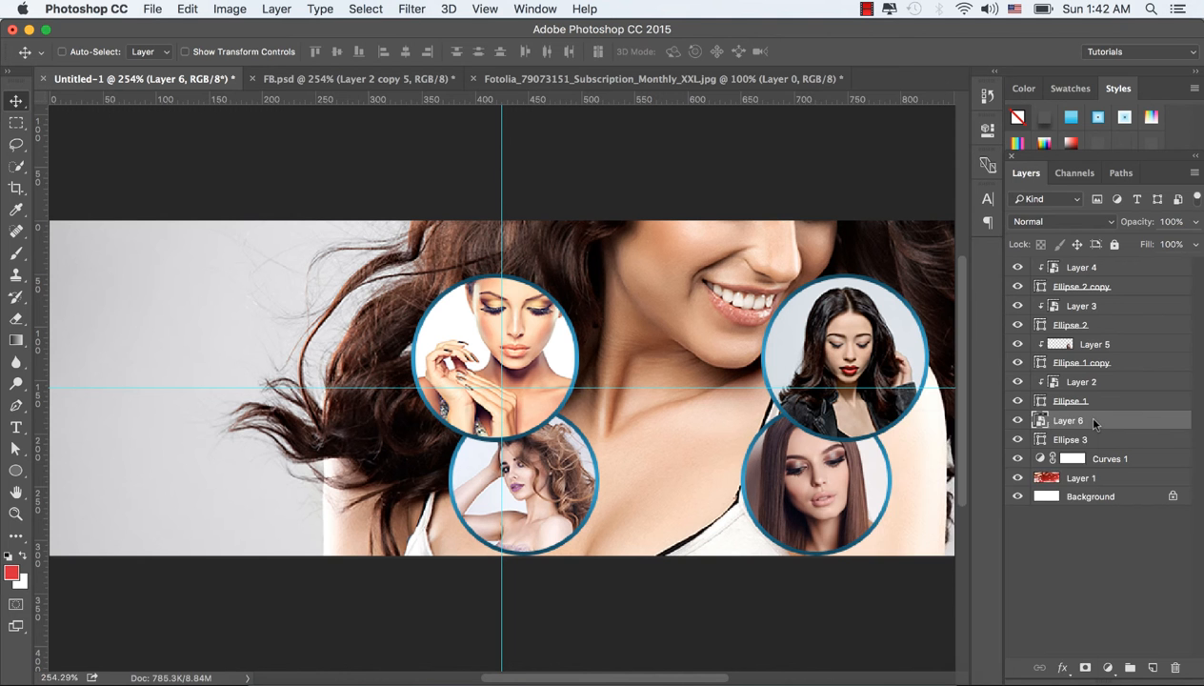
pyautogui.rightClick(1095, 423)
pyautogui.scroll(-1, 983, 572)
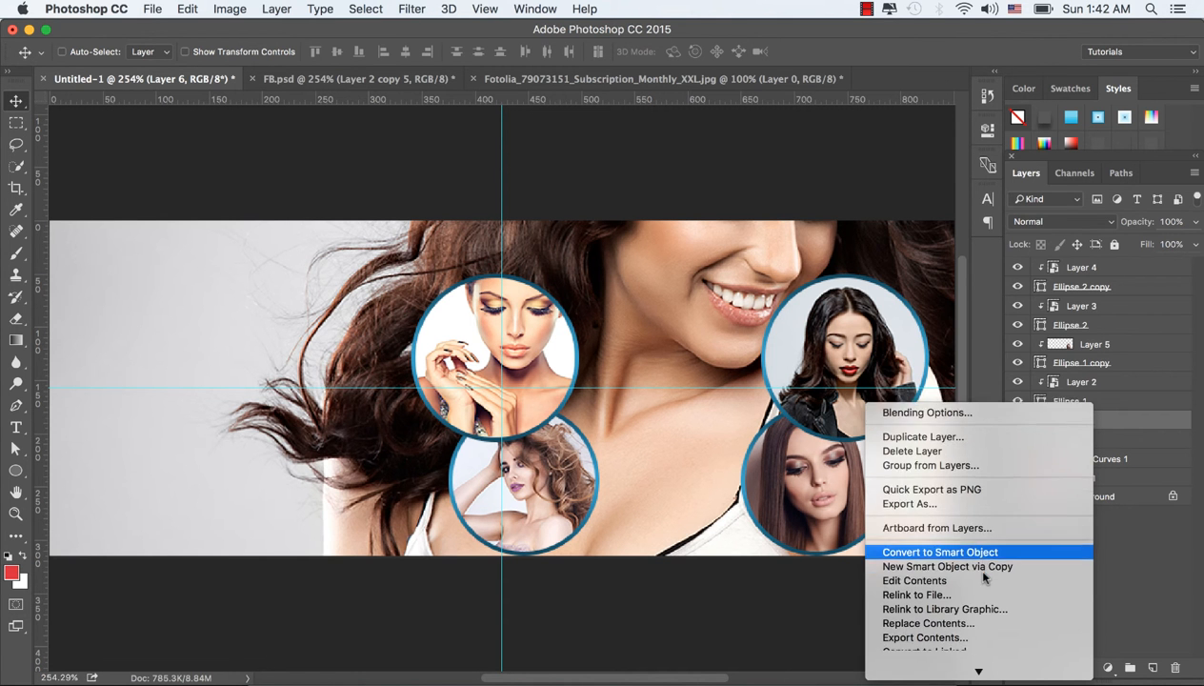
pyautogui.scroll(-5, 984, 572)
pyautogui.click(984, 544)
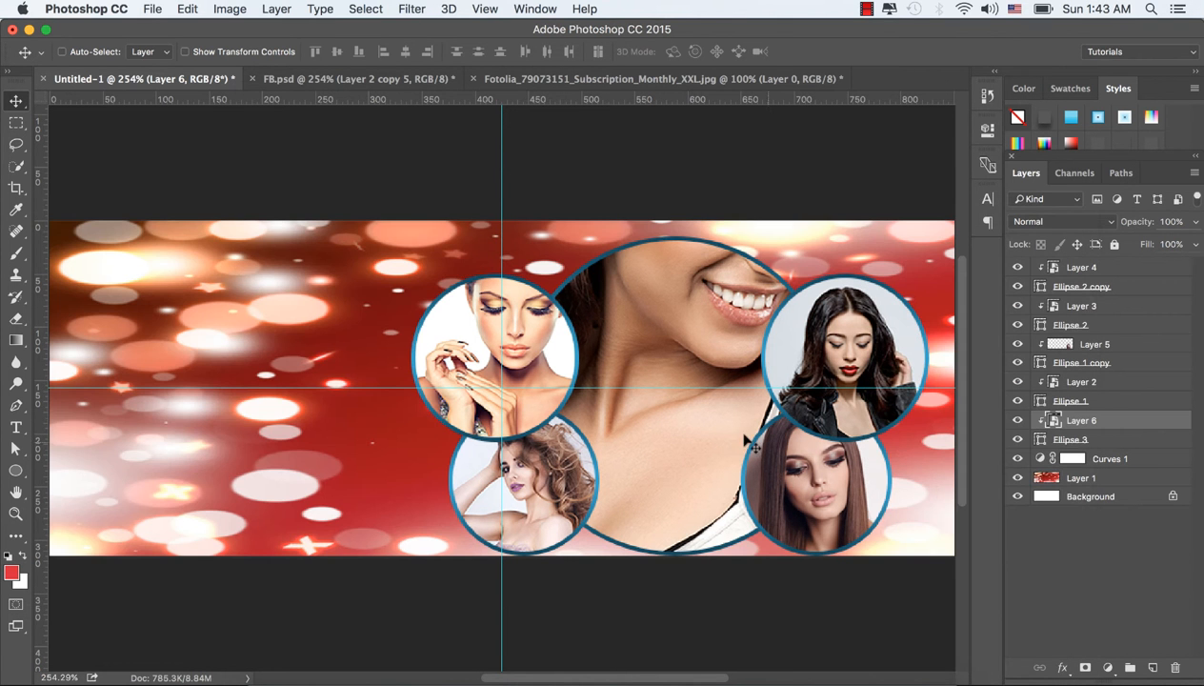
# Step: Scale the clipped photo to about 33.6% and position it so the smiling model's head and torso fill the large central circle
pyautogui.moveTo(696, 430); pyautogui.dragTo(675, 504)
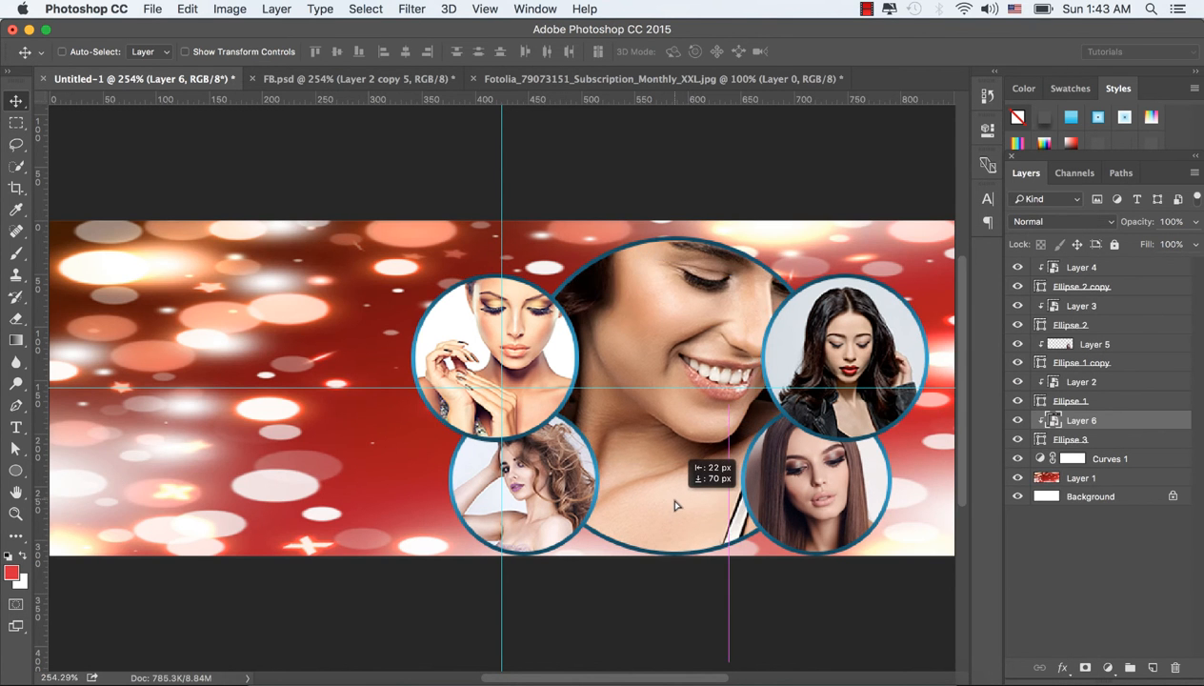
pyautogui.hotkey('ctrl', 't')
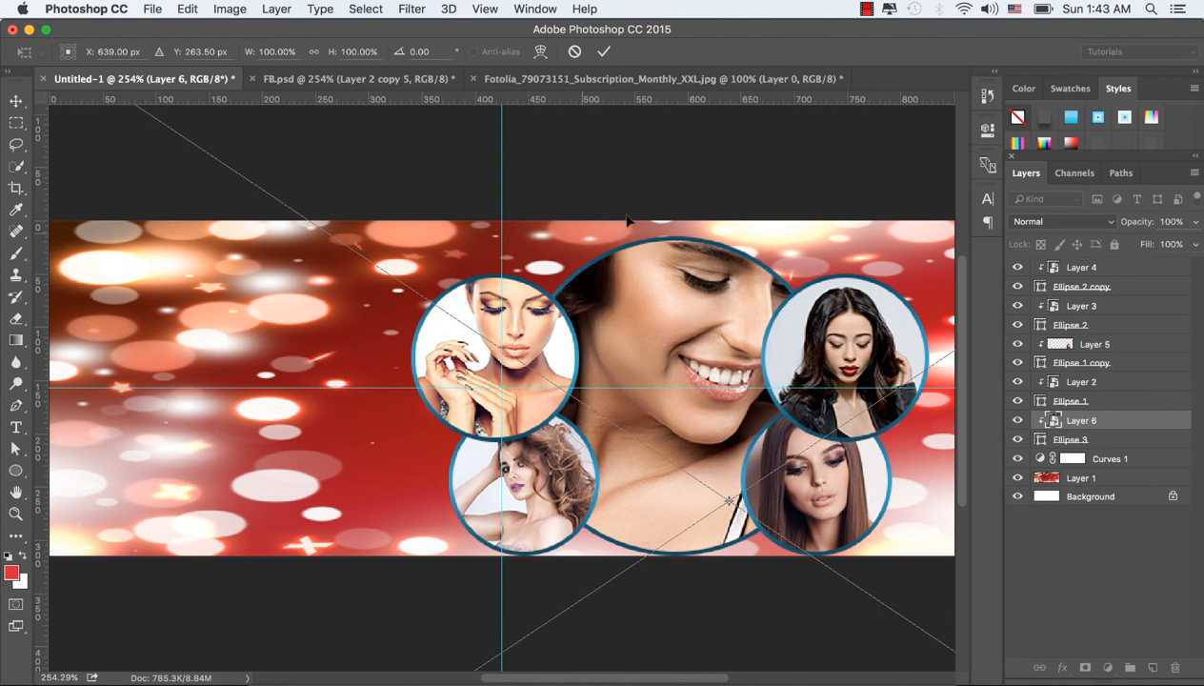
pyautogui.moveTo(654, 213); pyautogui.dragTo(793, 388)
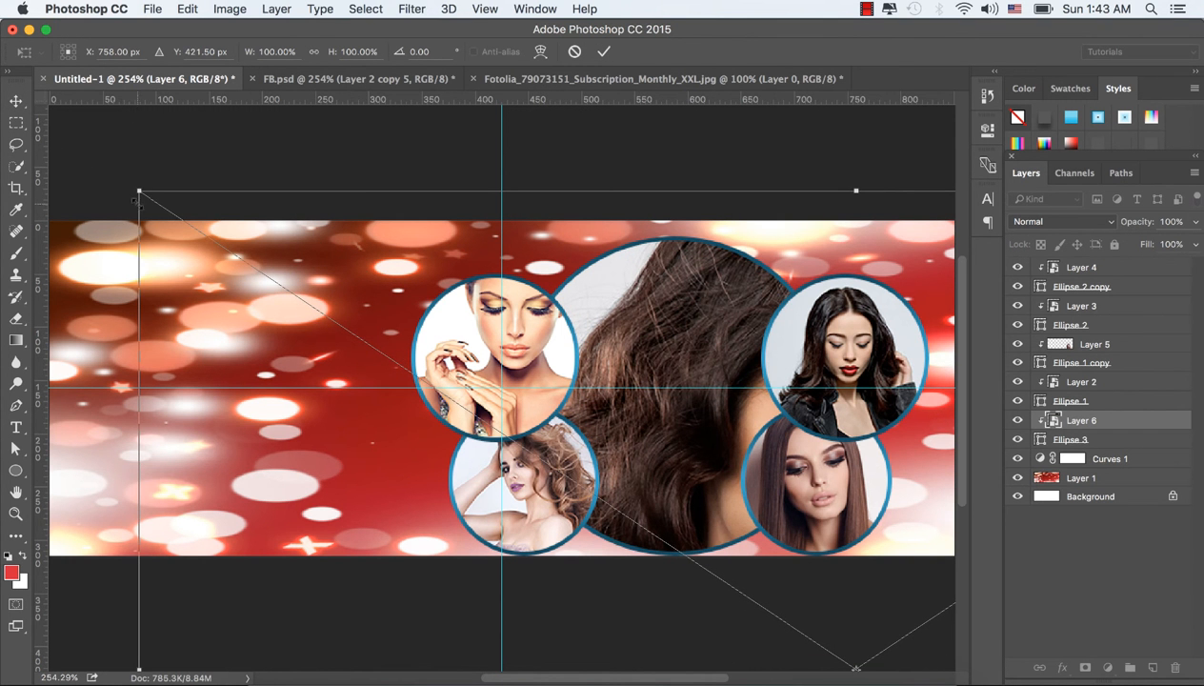
pyautogui.moveTo(139, 189); pyautogui.dragTo(522, 350)
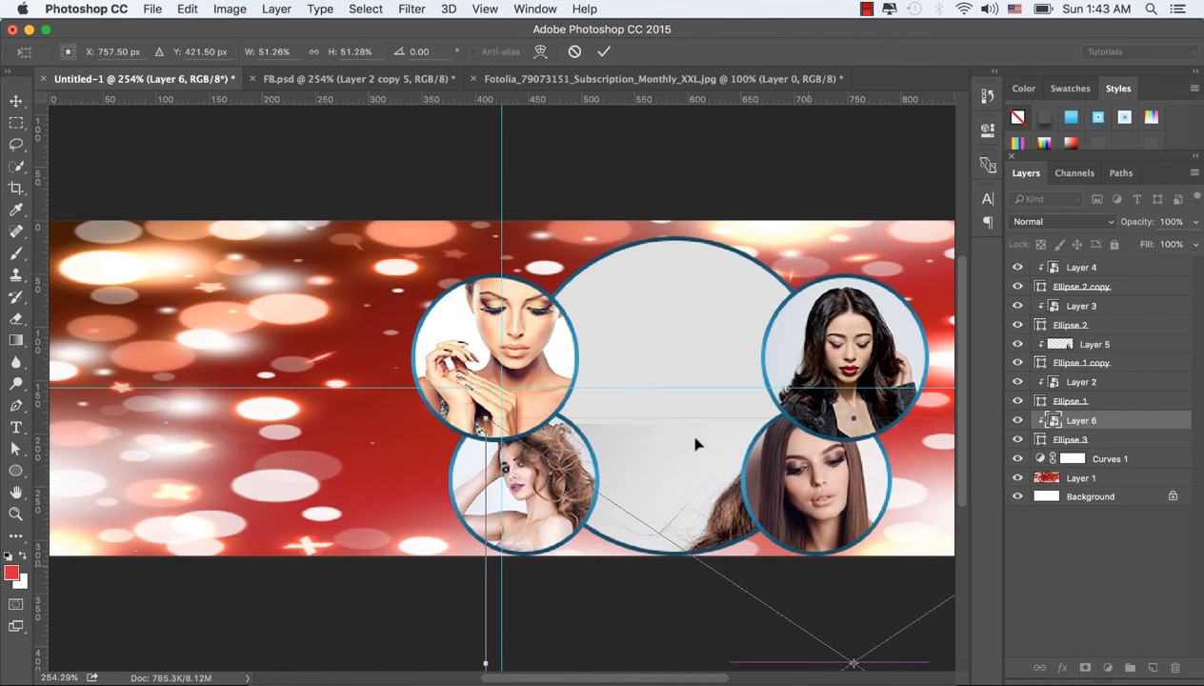
pyautogui.moveTo(804, 576); pyautogui.dragTo(667, 362)
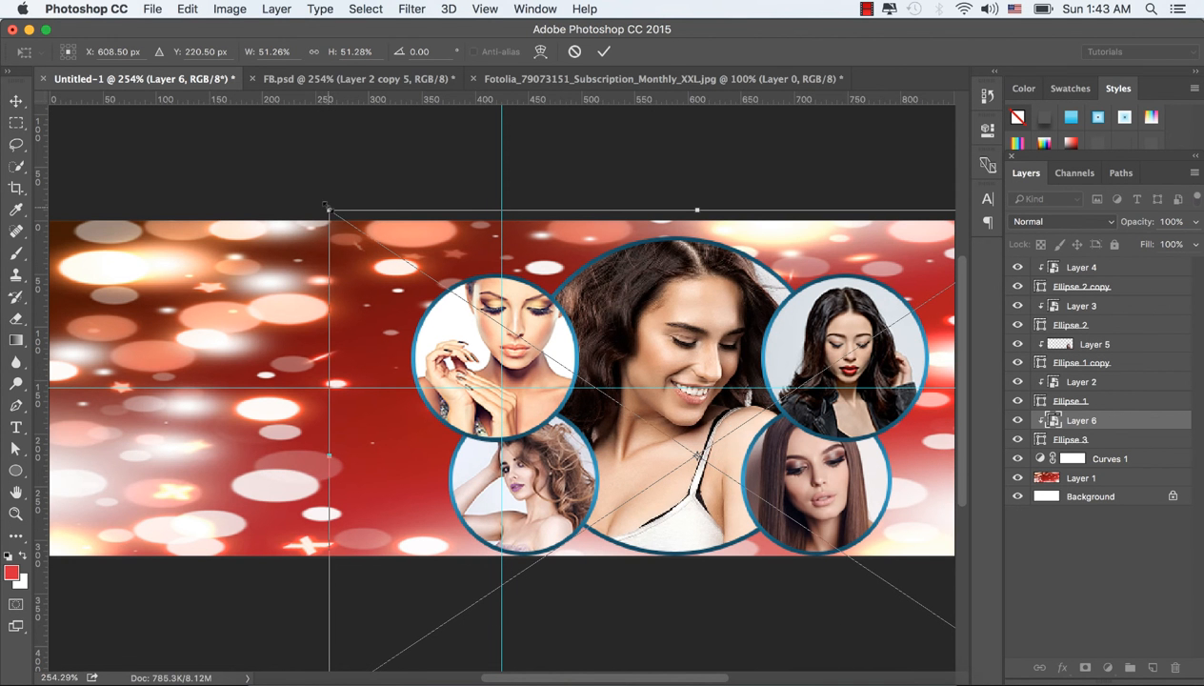
pyautogui.moveTo(328, 208); pyautogui.dragTo(434, 281)
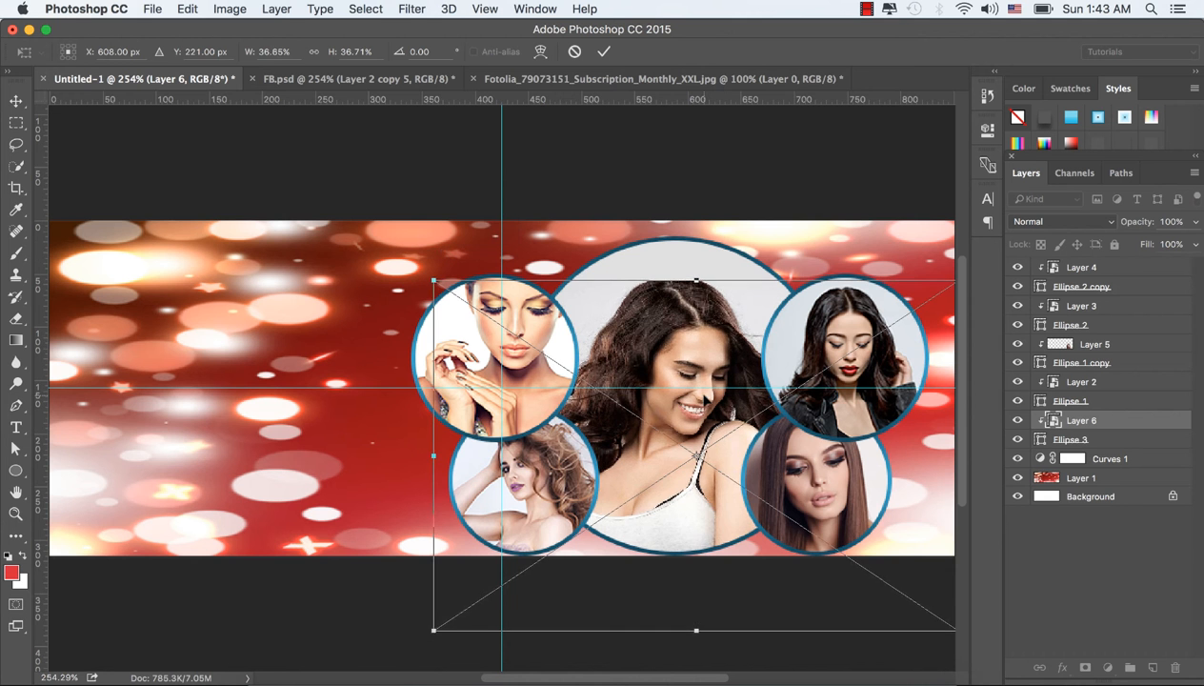
pyautogui.moveTo(705, 386); pyautogui.dragTo(706, 350)
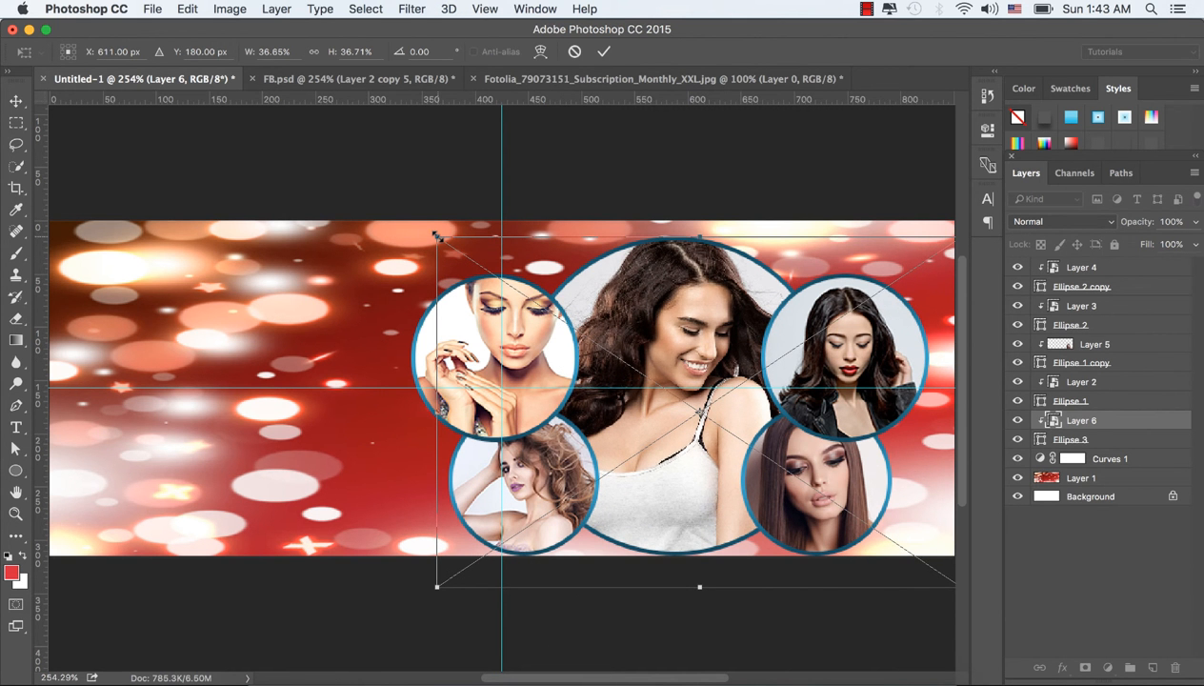
pyautogui.moveTo(436, 235); pyautogui.dragTo(458, 250)
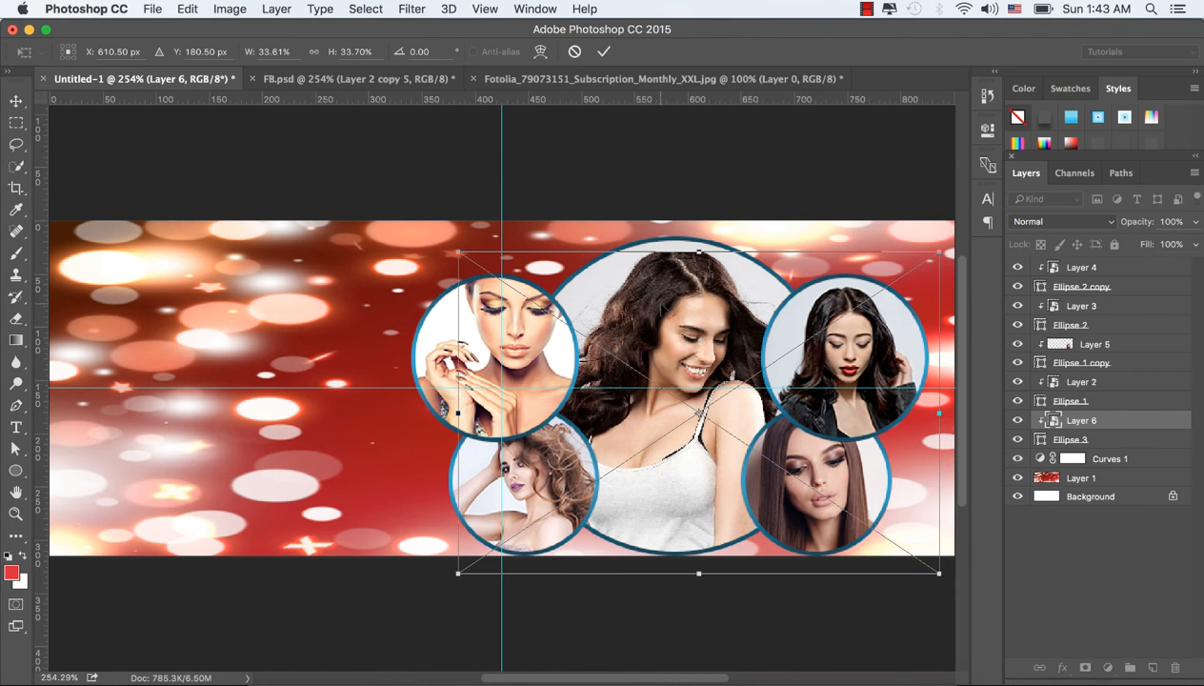
pyautogui.moveTo(656, 309); pyautogui.dragTo(661, 288)
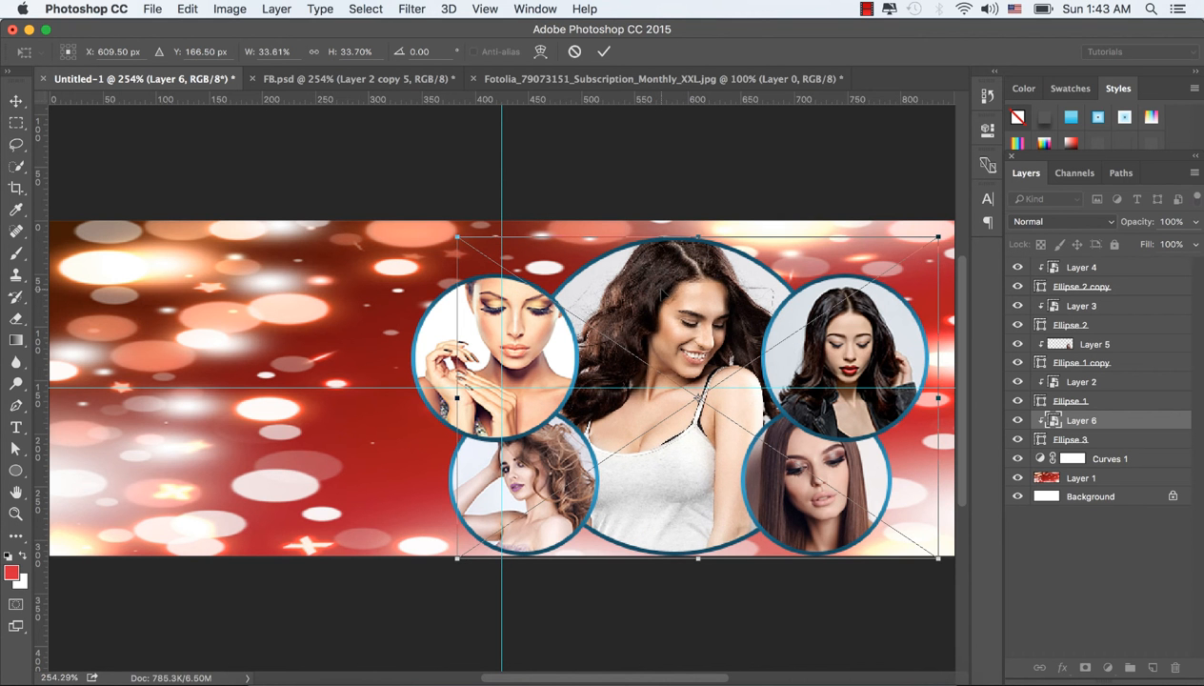
pyautogui.click(602, 51)
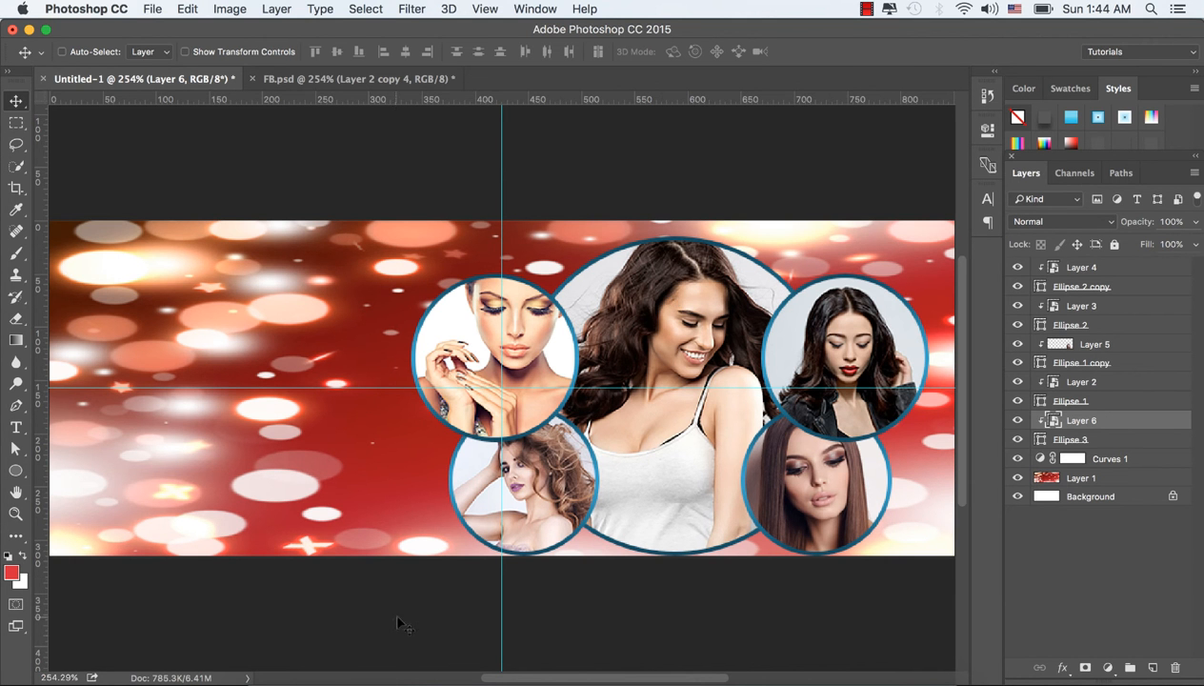
# Step: Switch to Finder, open 3.png in Photoshop, bring the flare into the Untitled-1 cover, and place its layer above all others
pyautogui.click(273, 673)
pyautogui.click(780, 208)
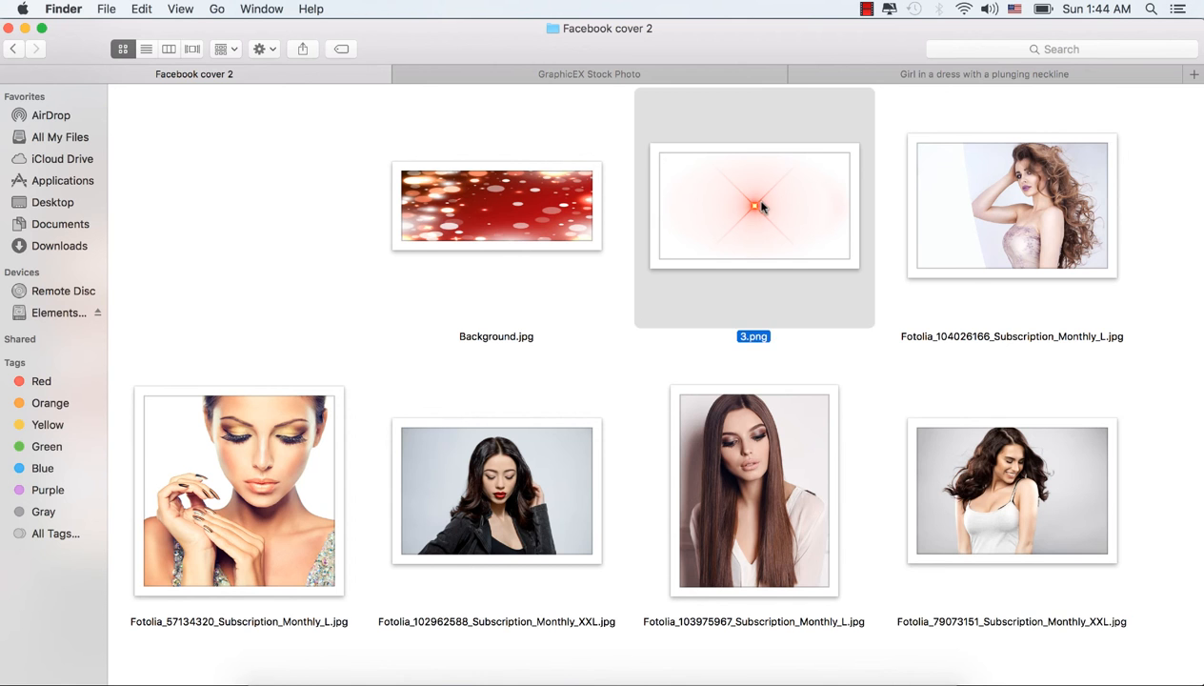
pyautogui.rightClick(759, 203)
pyautogui.moveTo(847, 228)
pyautogui.click(1024, 254)
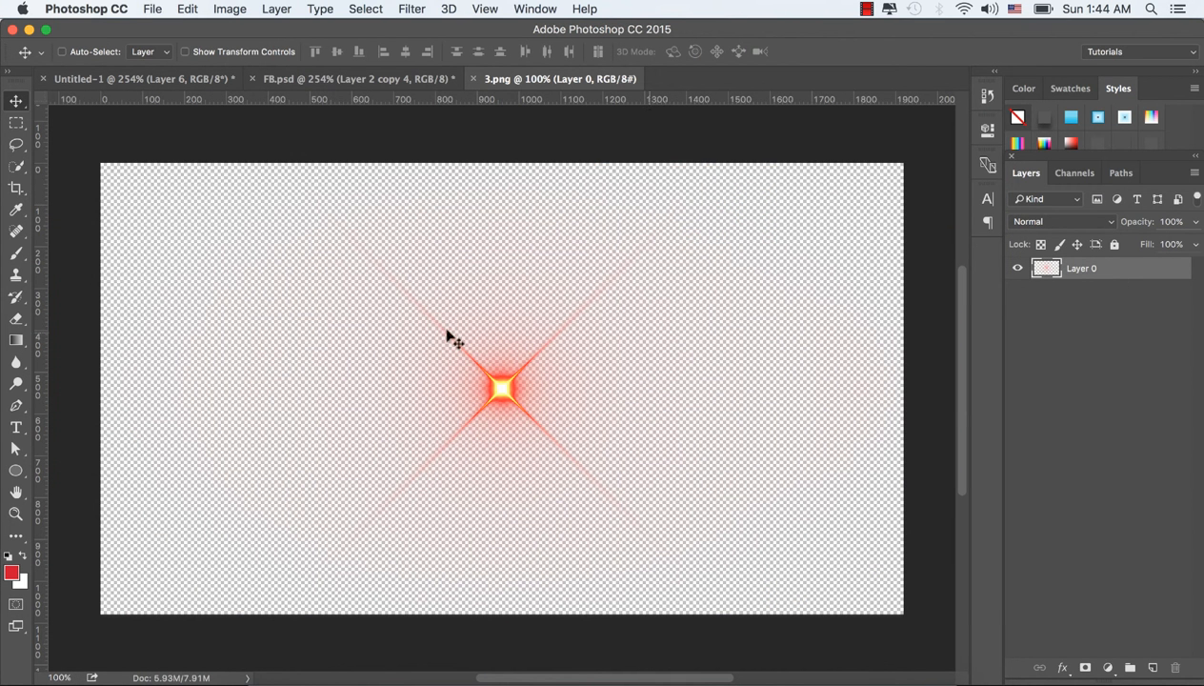
pyautogui.moveTo(500, 386); pyautogui.dragTo(457, 400)
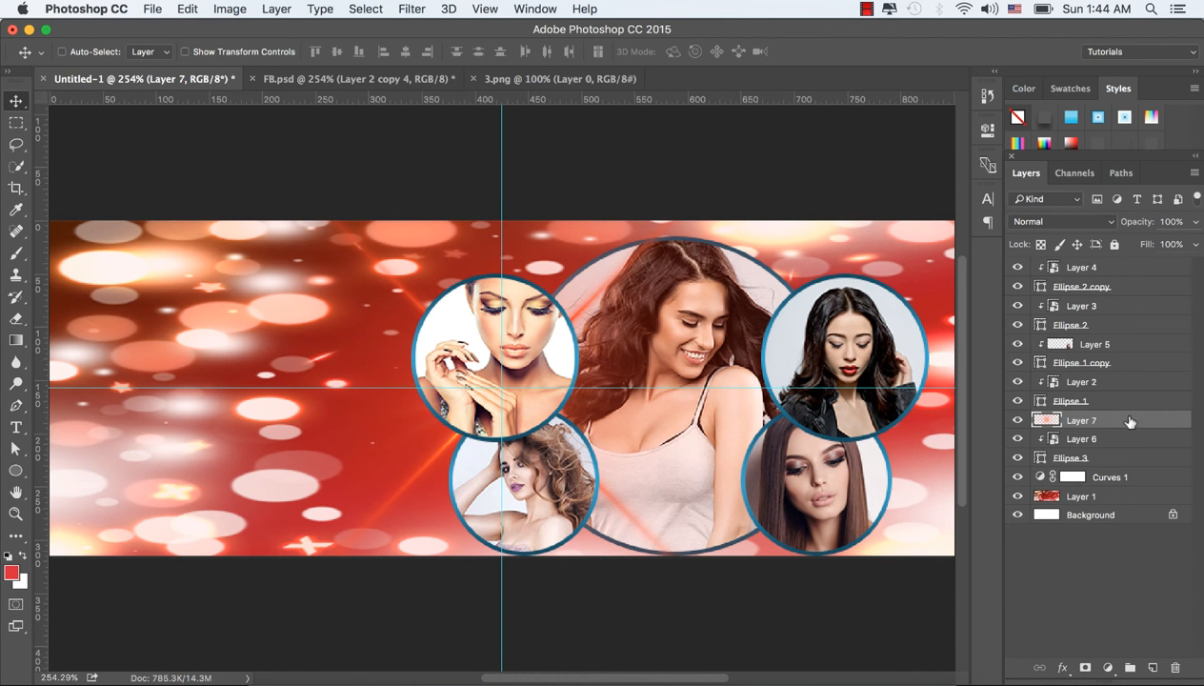
pyautogui.moveTo(1129, 421); pyautogui.dragTo(1126, 261)
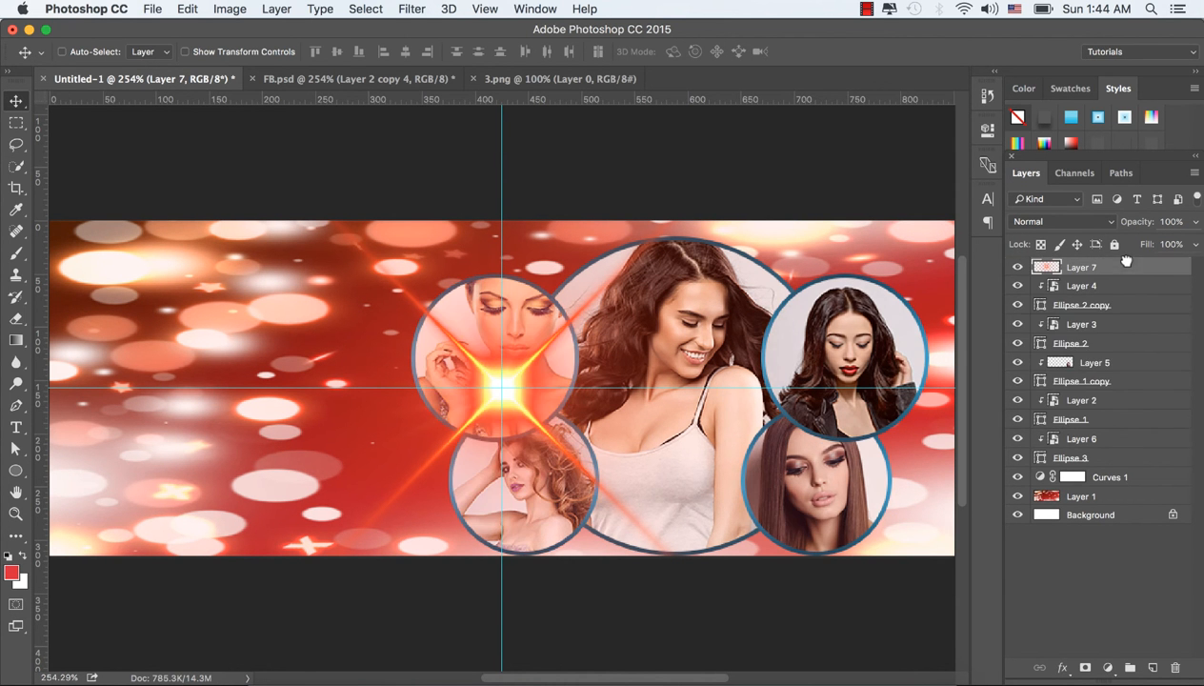
# Step: Scale the flare to about 18.8% and place it near the upper-left circle's outer rim
pyautogui.moveTo(491, 384); pyautogui.dragTo(419, 365)
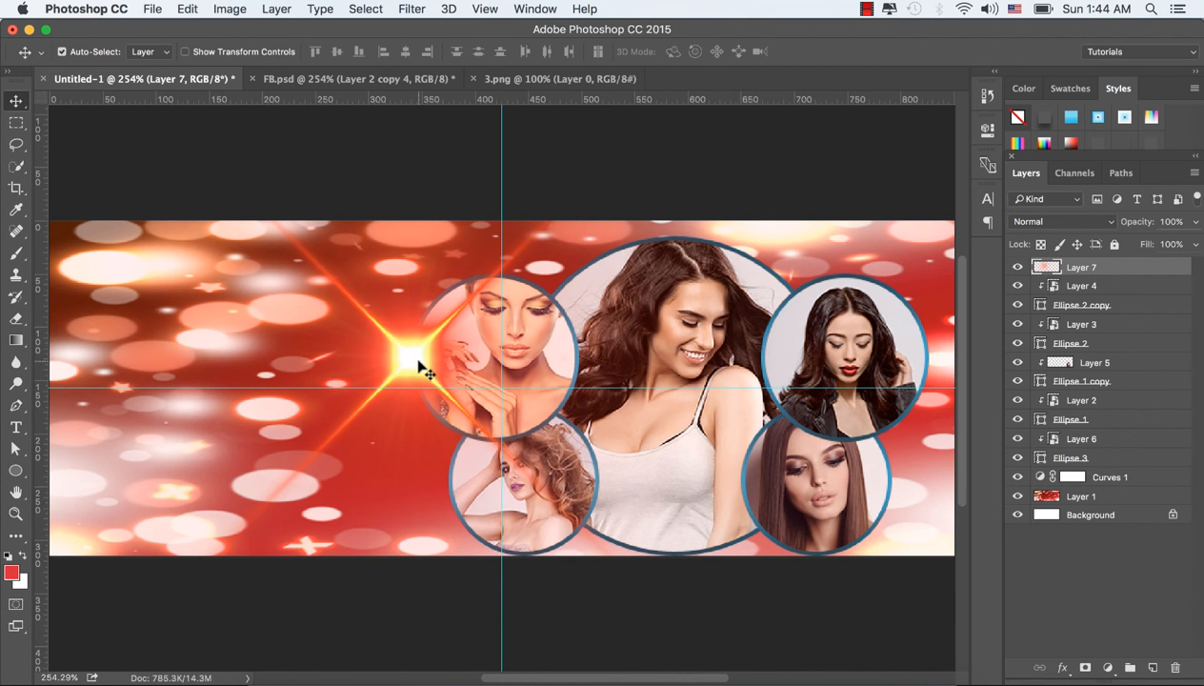
pyautogui.press('super+t')
pyautogui.moveTo(424, 257)
pyautogui.mouseDown()
pyautogui.moveTo(648, 417)
pyautogui.moveTo(783, 489)
pyautogui.moveTo(724, 410)
pyautogui.moveTo(762, 381)
pyautogui.moveTo(256, 225)
pyautogui.moveTo(514, 276)
pyautogui.moveTo(403, 250)
pyautogui.mouseUp()
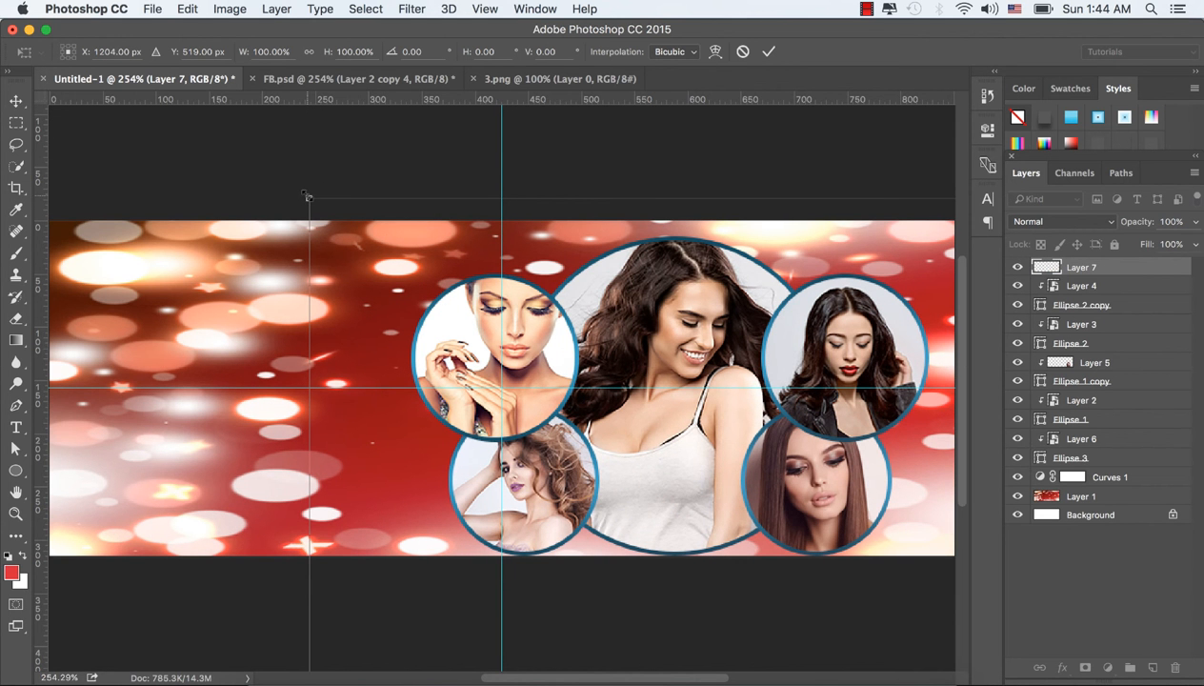
pyautogui.moveTo(307, 196); pyautogui.dragTo(901, 531)
pyautogui.moveTo(941, 575); pyautogui.dragTo(506, 300)
pyautogui.moveTo(771, 454); pyautogui.dragTo(522, 309)
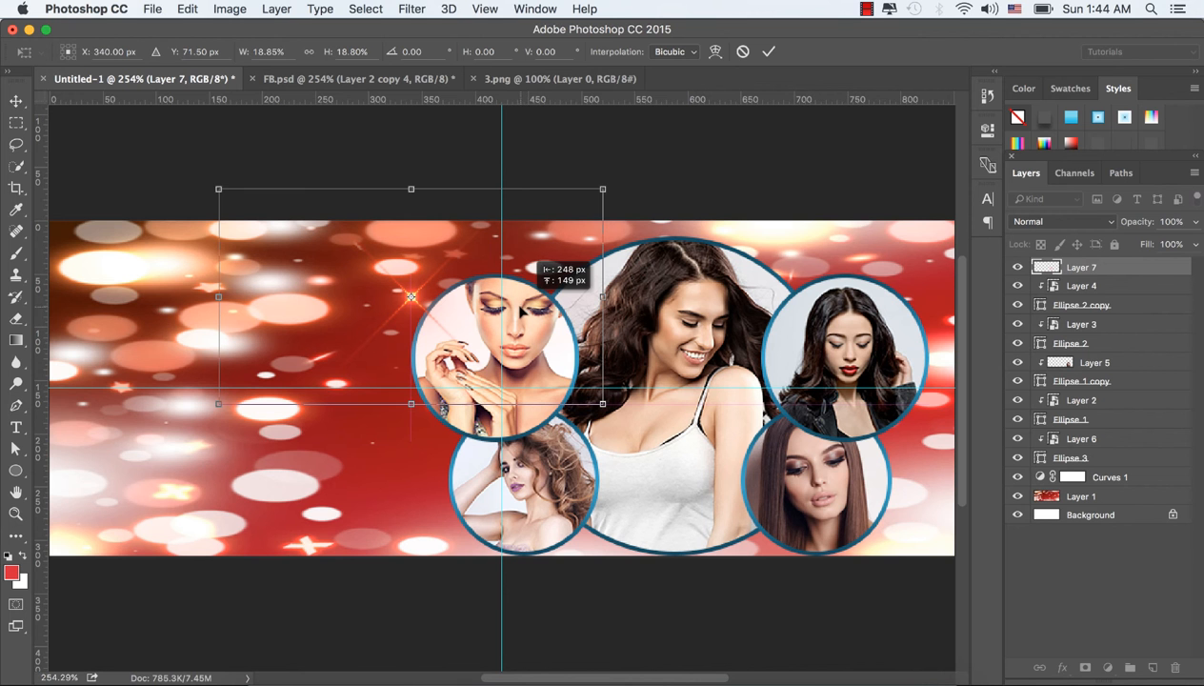
pyautogui.click(767, 51)
pyautogui.moveTo(440, 299); pyautogui.dragTo(457, 295)
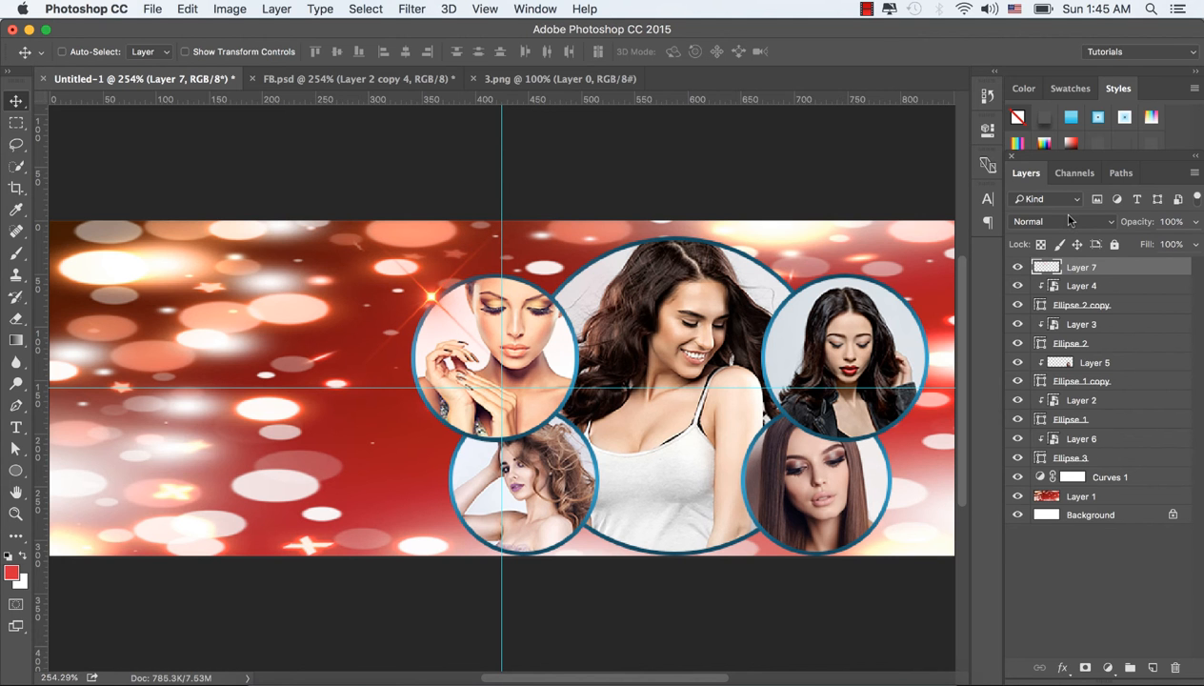
# Step: Set the flare layer's blend mode to Linear Dodge (Add) and align the flare with the upper-left circle's rim
pyautogui.click(1069, 221)
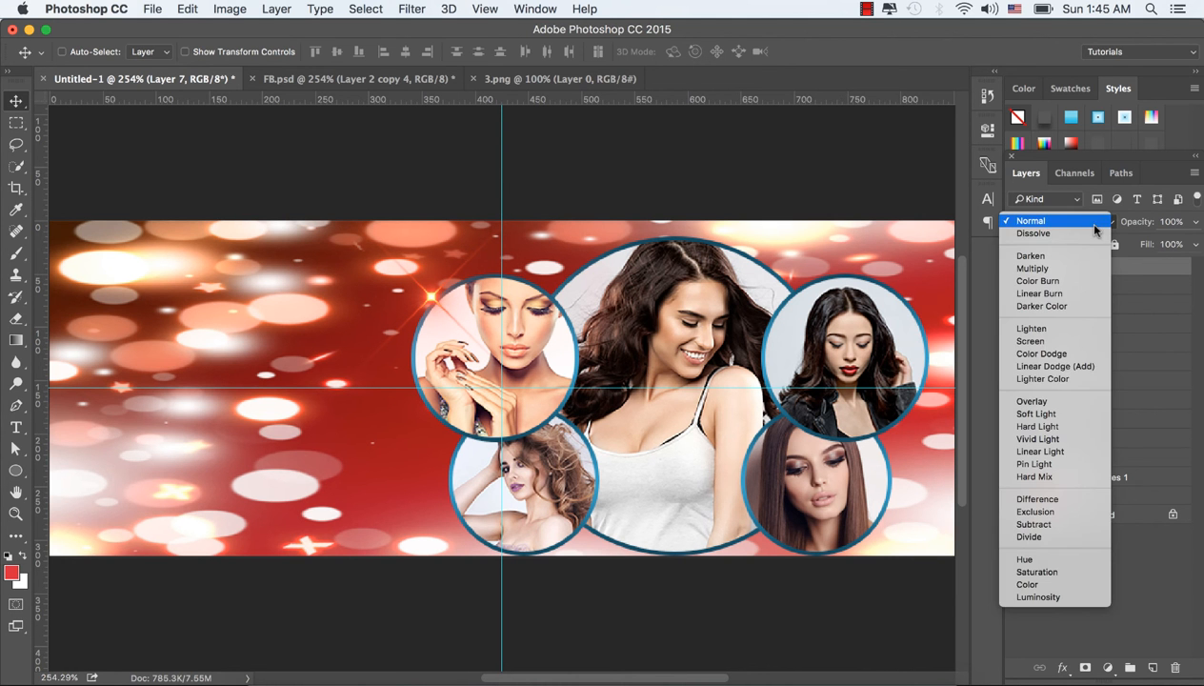
pyautogui.click(1069, 367)
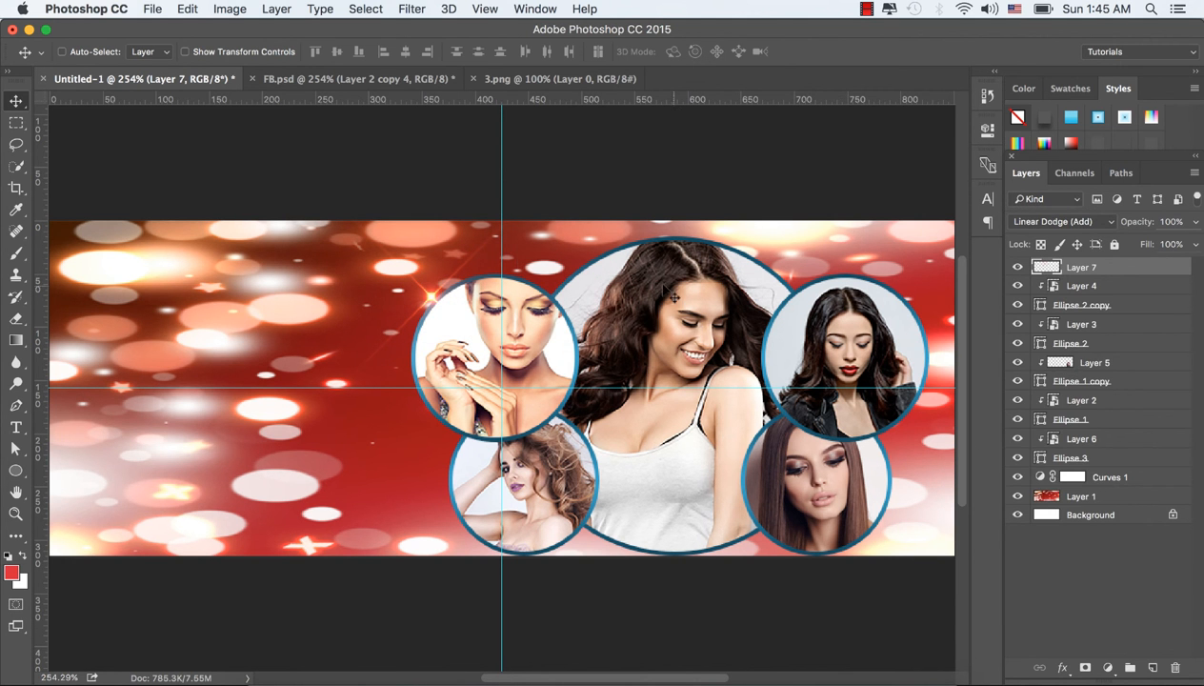
pyautogui.moveTo(428, 303); pyautogui.dragTo(428, 289)
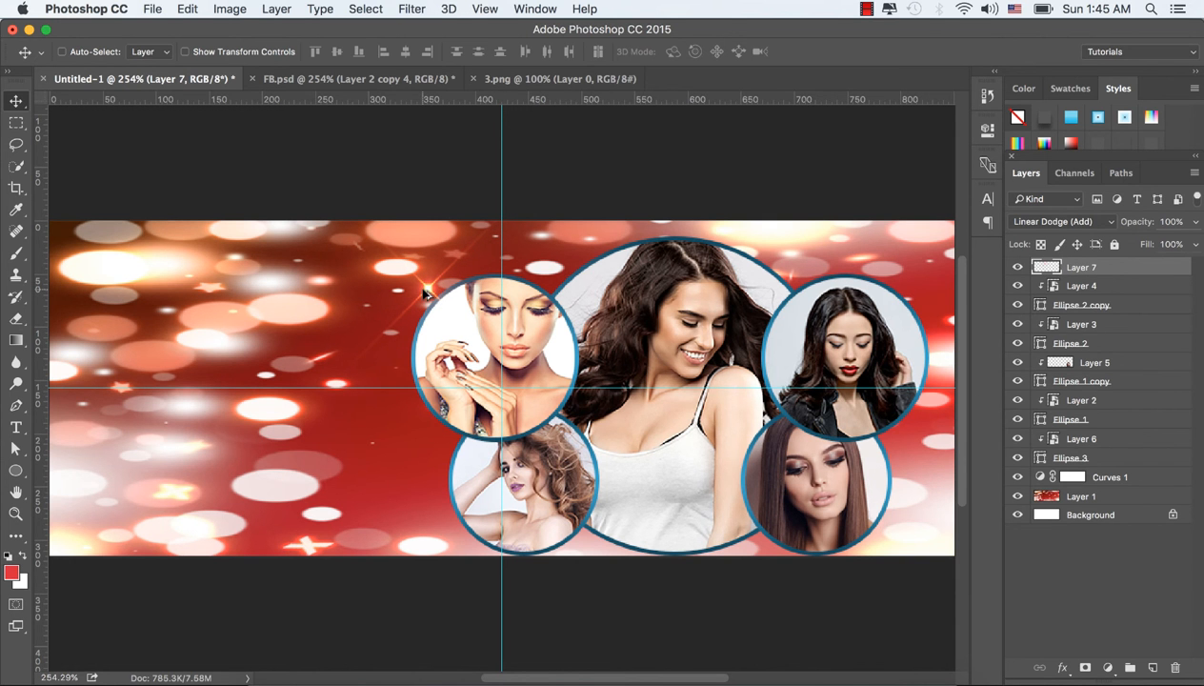
# Step: Duplicate the flare onto the lower-left circle's outer rim, the central circle's top, the upper-right circle's top and outer rim, and the lower-right circle's outer rim
pyautogui.moveTo(425, 294); pyautogui.dragTo(433, 497)
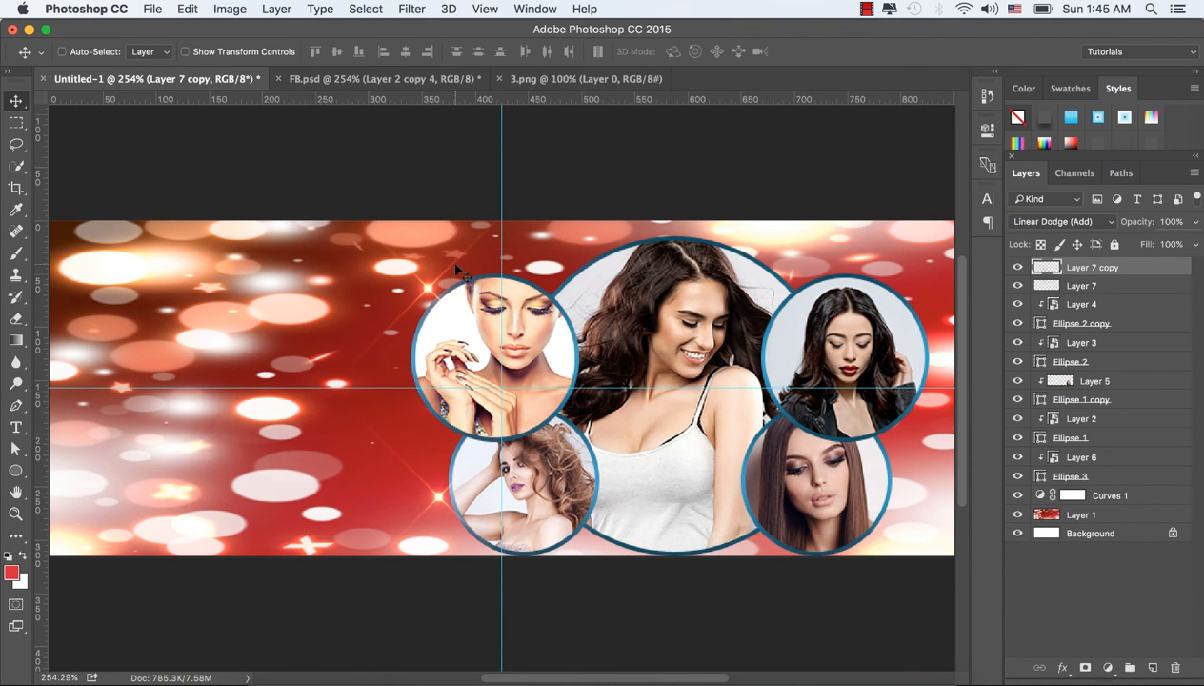
pyautogui.moveTo(426, 291); pyautogui.dragTo(677, 204)
pyautogui.moveTo(696, 413); pyautogui.dragTo(902, 476)
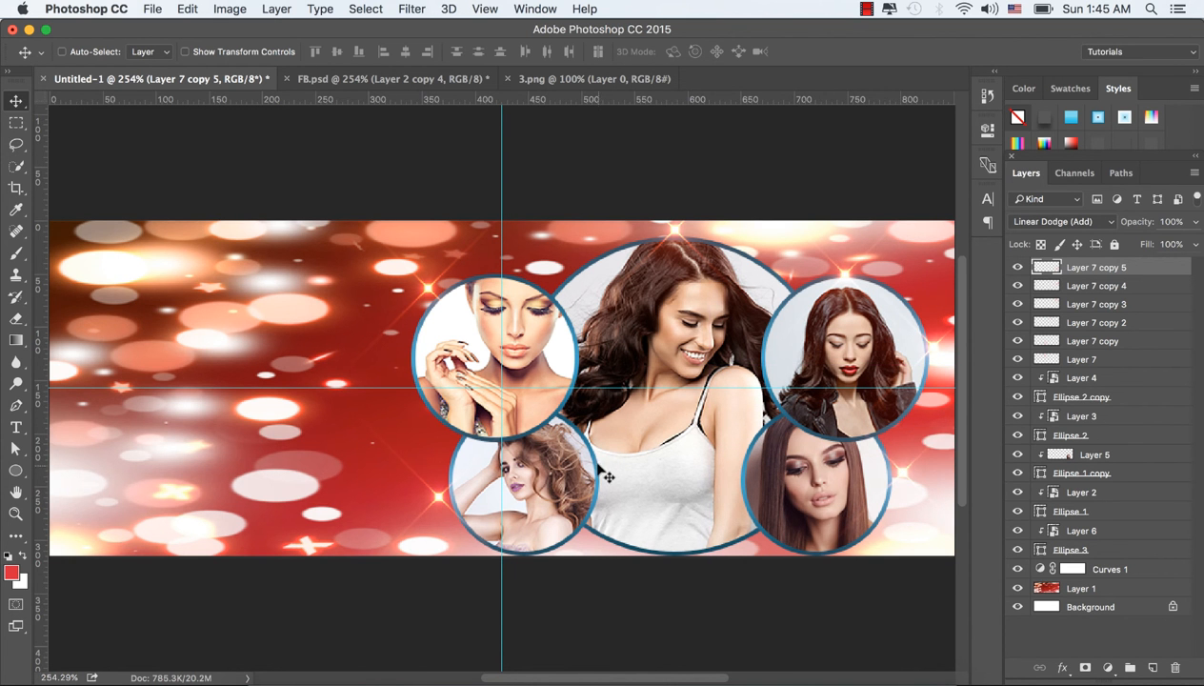
# Step: Add another flare copy on the lower rim where the central circle meets the lower-right circle
pyautogui.moveTo(440, 503); pyautogui.dragTo(169, 462)
pyautogui.moveTo(647, 459); pyautogui.dragTo(590, 541)
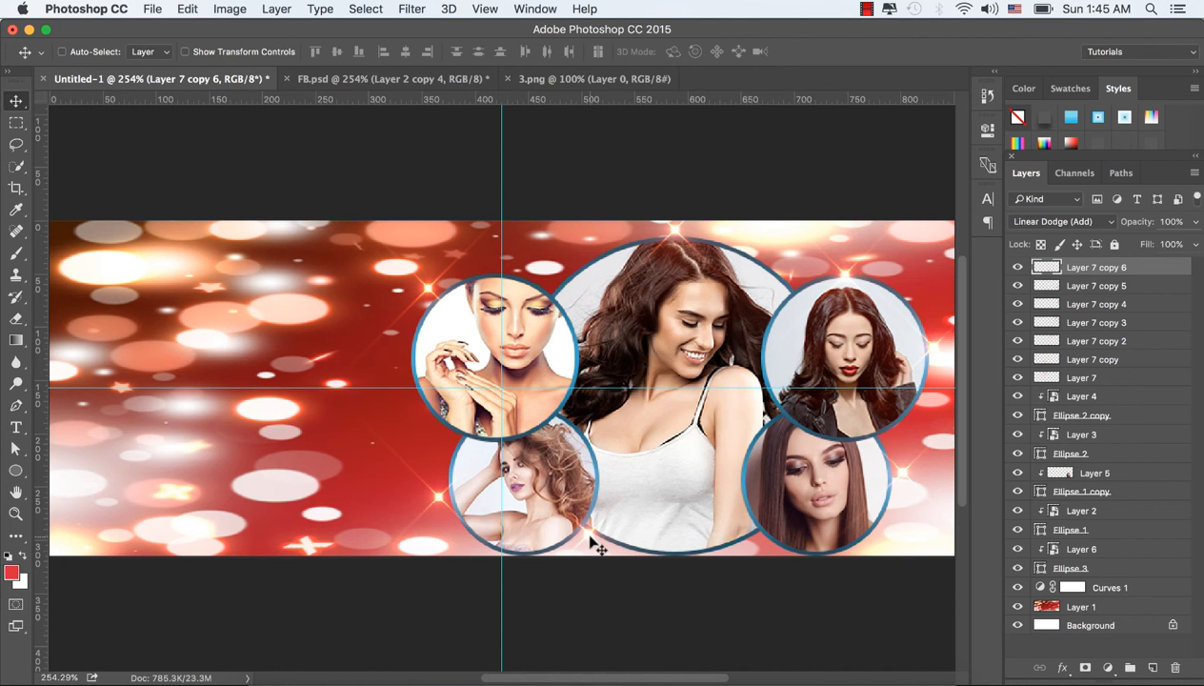
pyautogui.moveTo(589, 537); pyautogui.dragTo(761, 546)
pyautogui.press('Up')
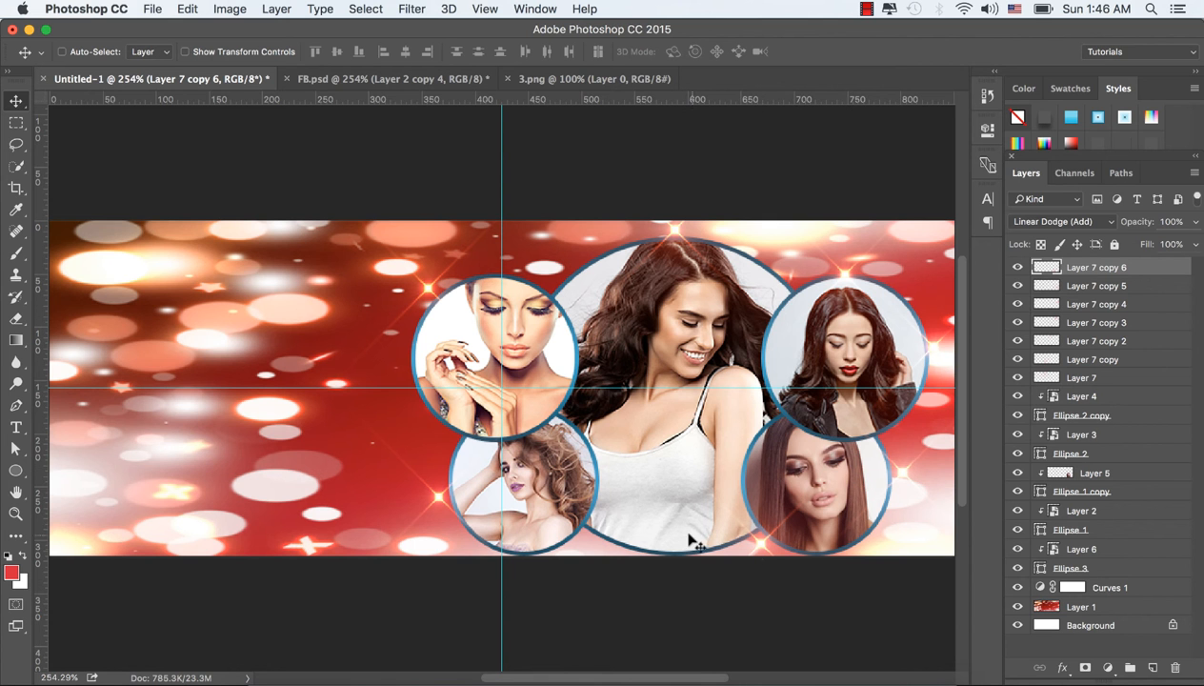
# Step: Duplicate the lower-left circle's flare to the outer junctions between the upper and lower circles on both sides
pyautogui.press('super')
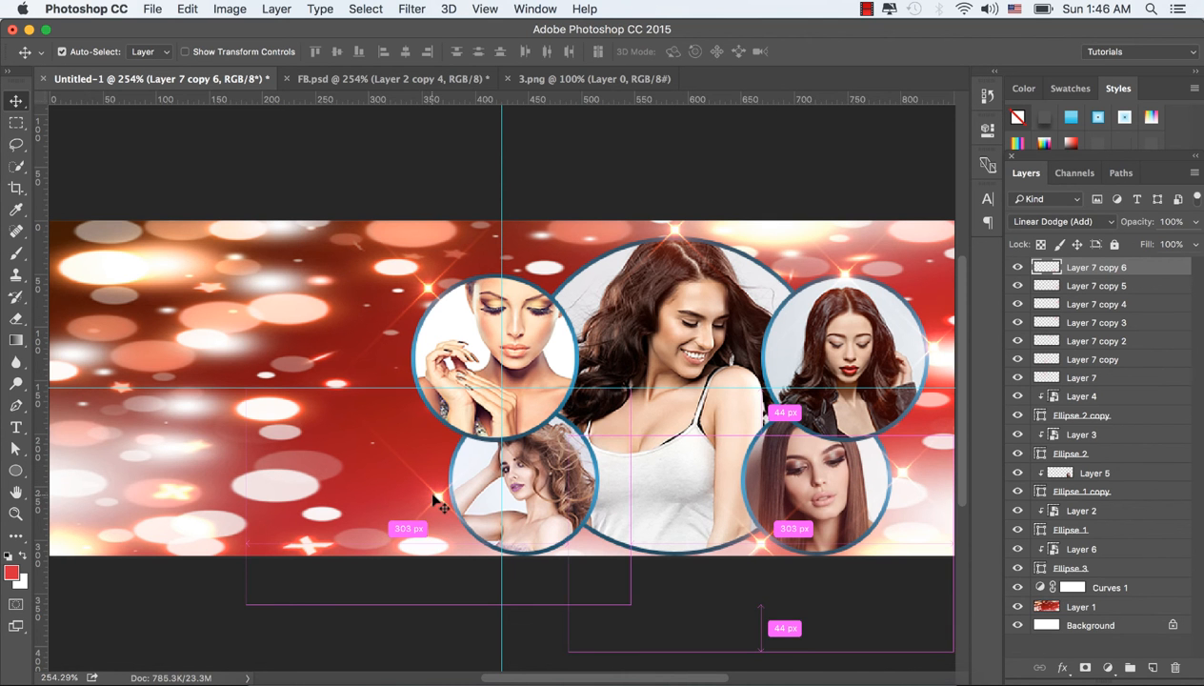
pyautogui.keyDown('super'); pyautogui.click(440, 502); pyautogui.keyUp('super')
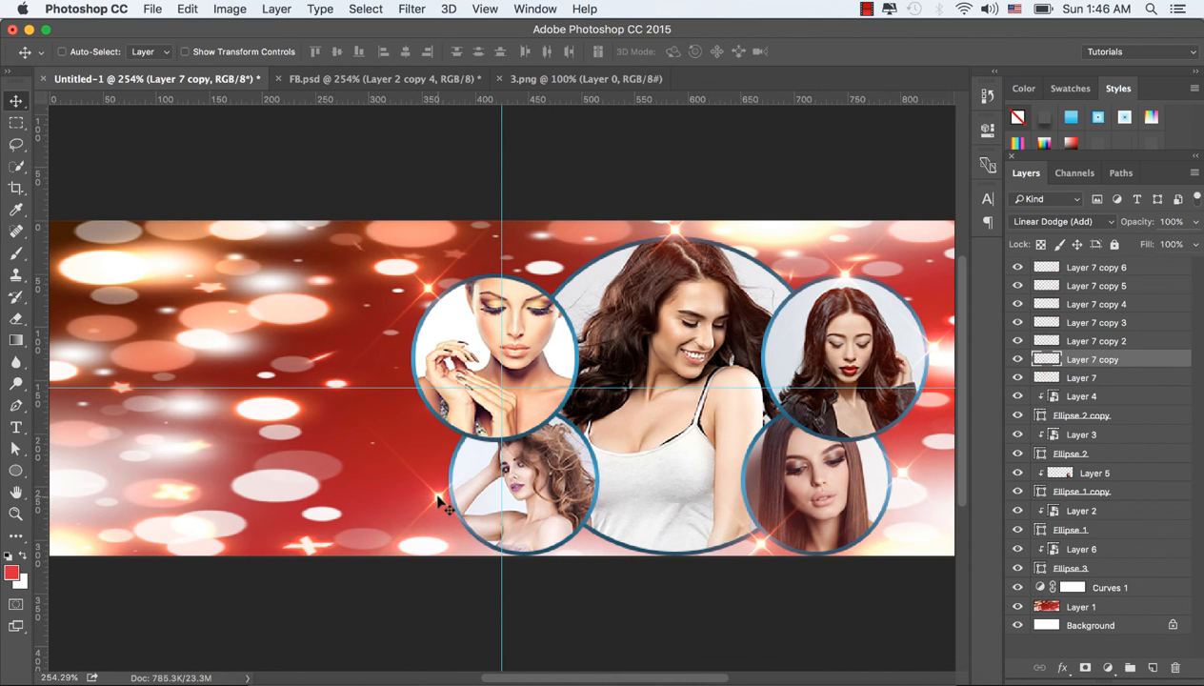
pyautogui.moveTo(439, 490); pyautogui.dragTo(893, 441)
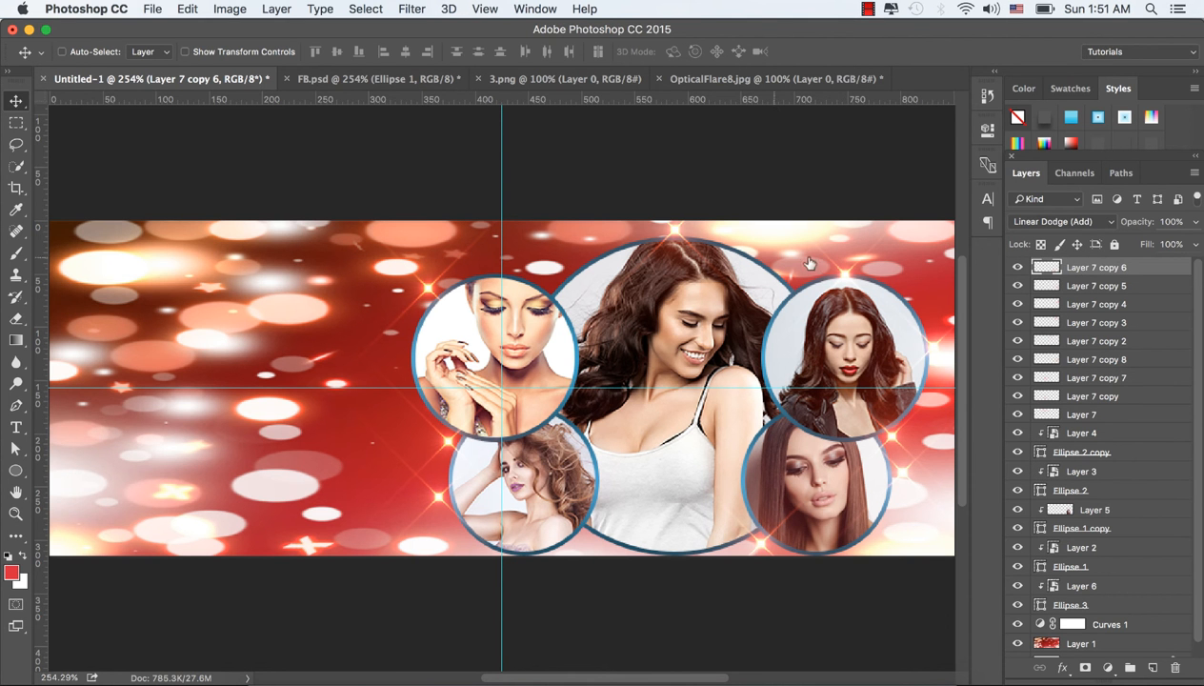
# Step: Add an inner shadow to the Ellipse 2 copy layer with Multiply blending, 35% opacity, 90° angle, 3 px distance and 2 px size
pyautogui.scroll(-1, 1124, 479)
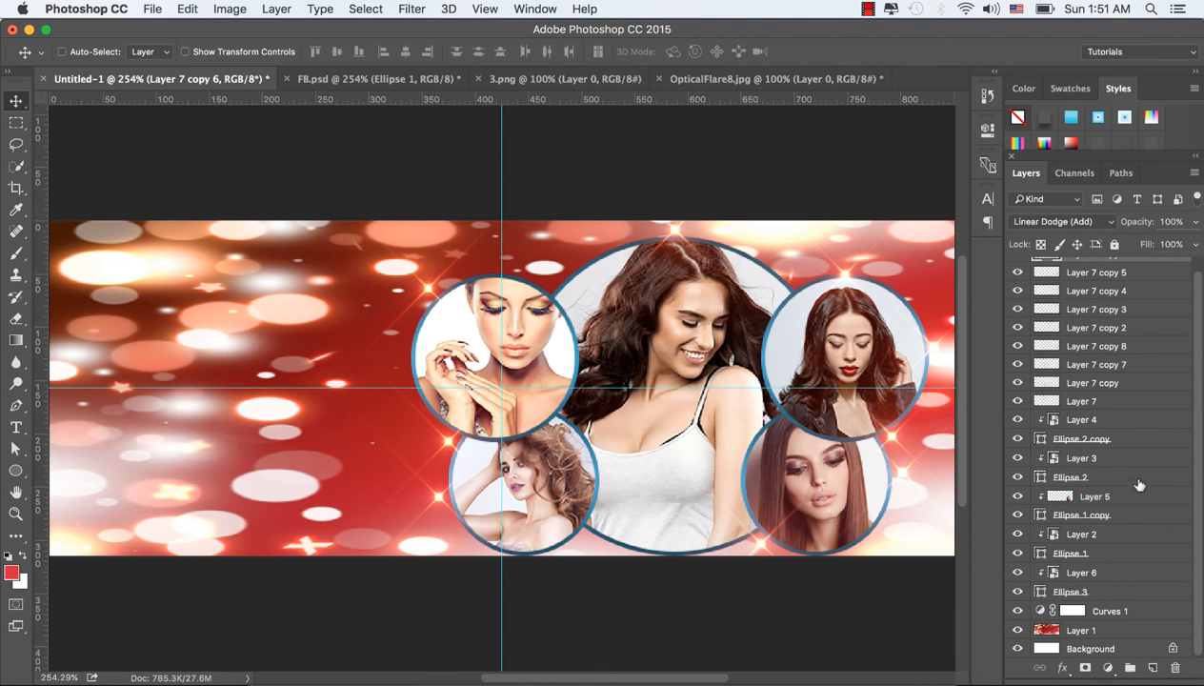
pyautogui.click(1095, 439)
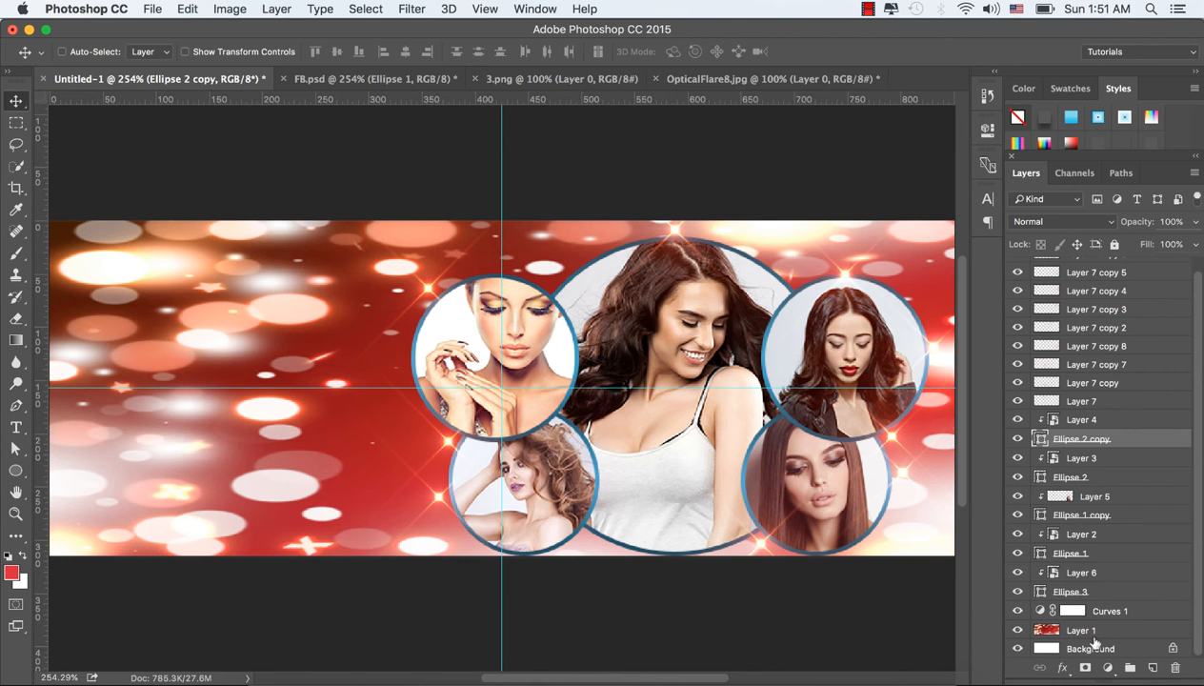
pyautogui.click(1064, 672)
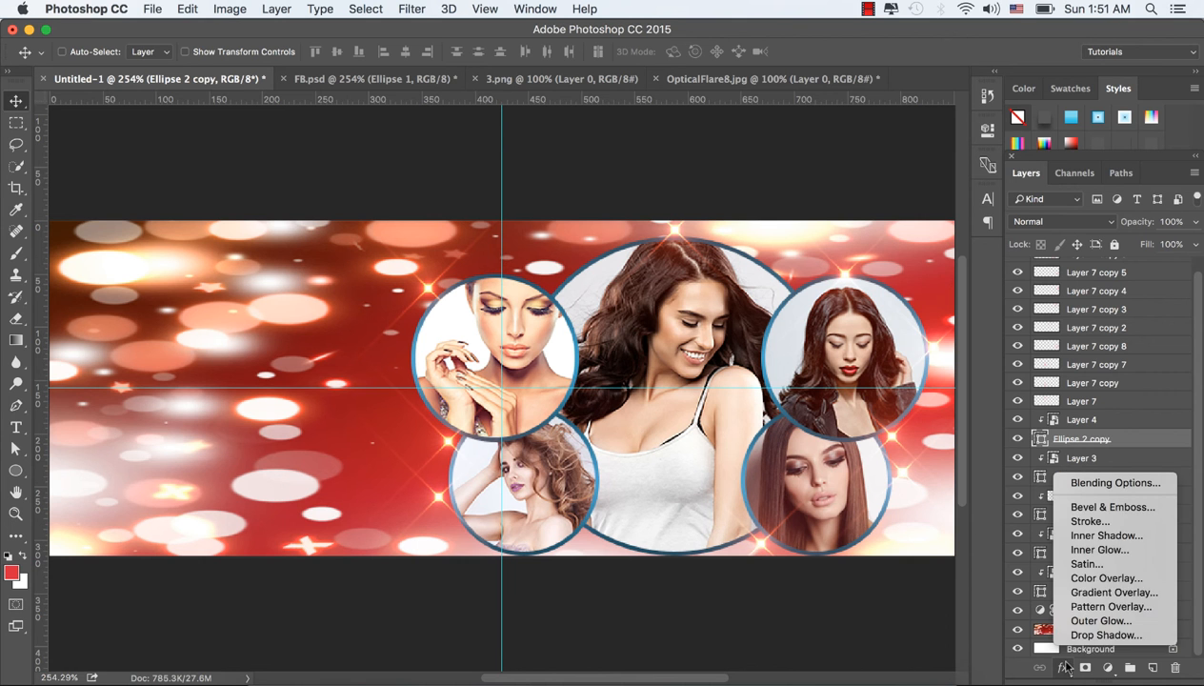
pyautogui.click(1107, 535)
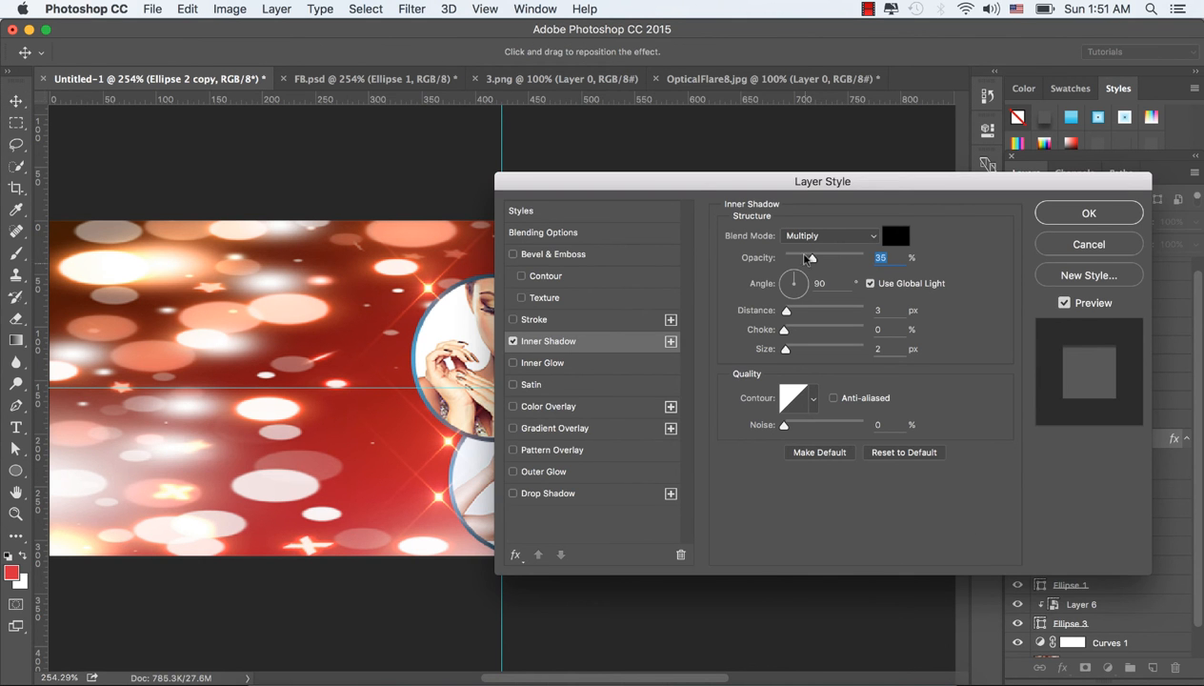
pyautogui.click(857, 236)
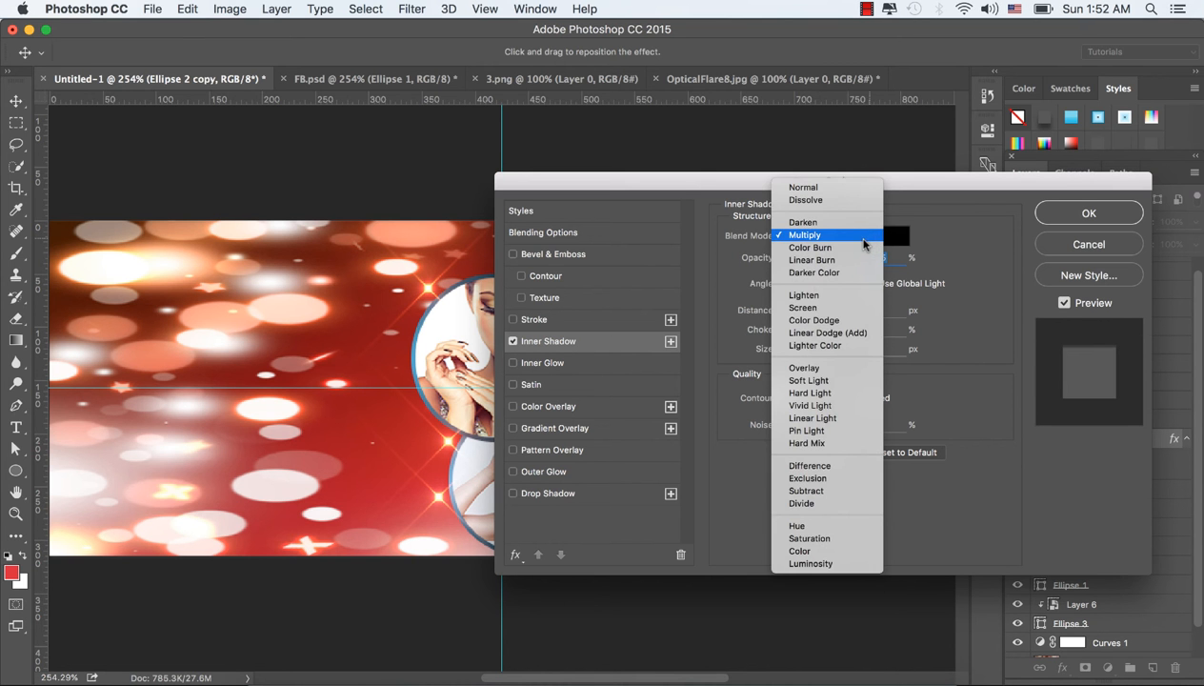
pyautogui.click(864, 241)
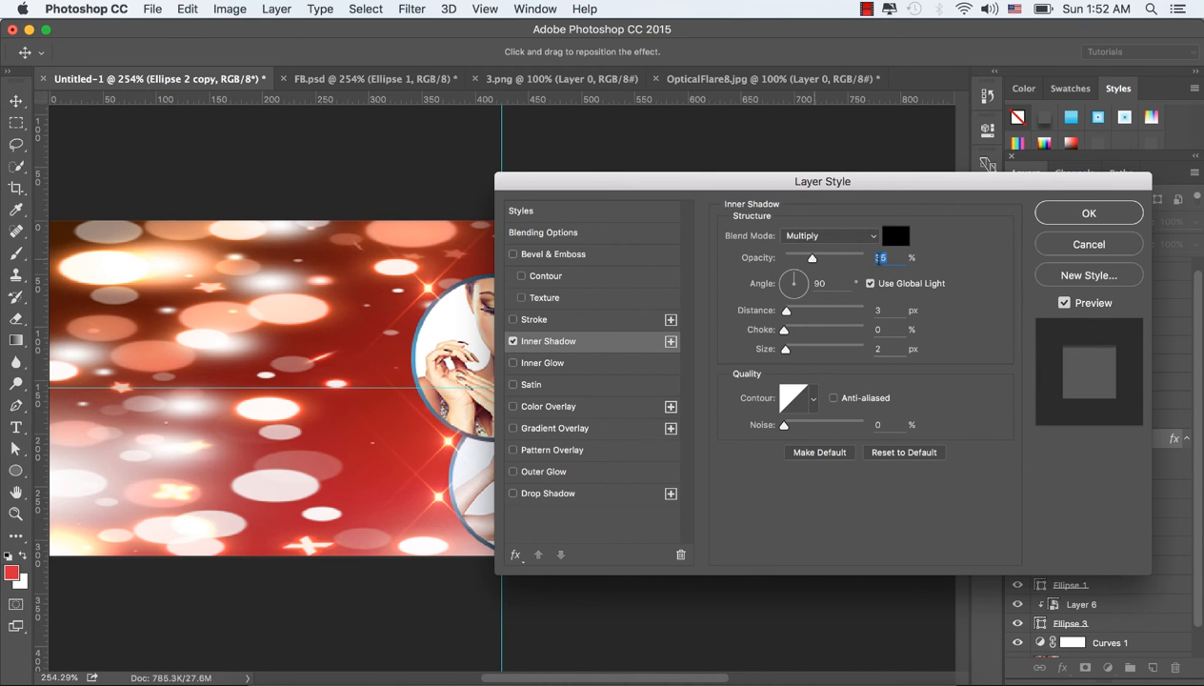
pyautogui.click(876, 310)
pyautogui.click(823, 283)
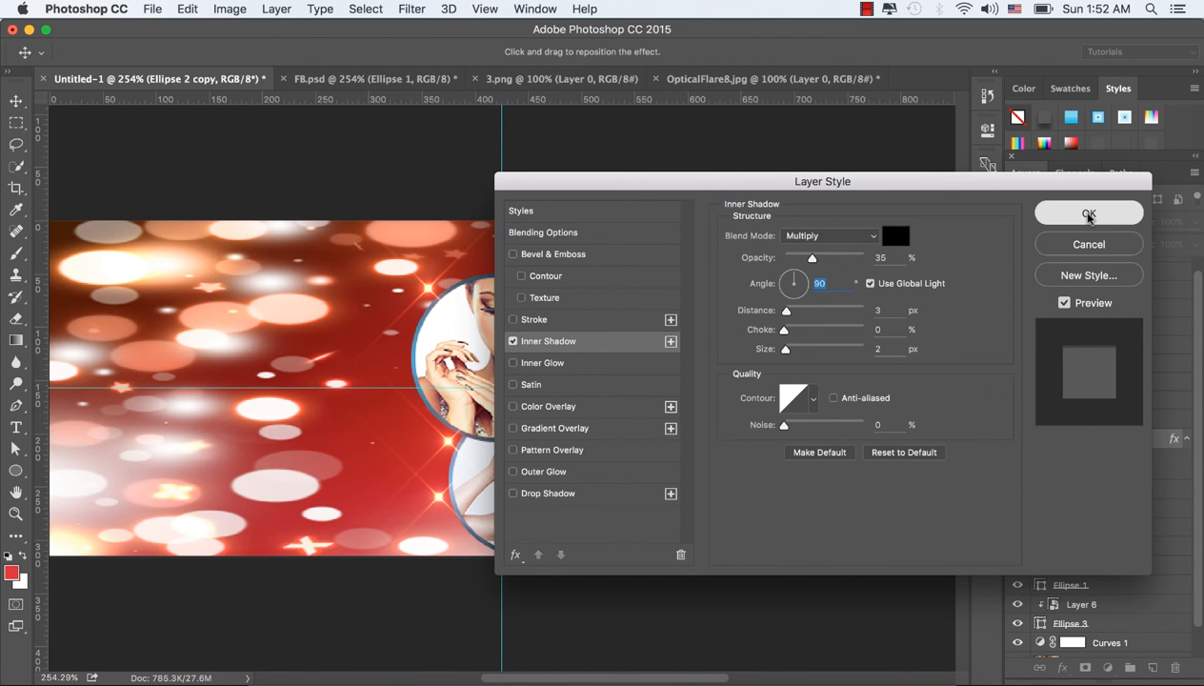
pyautogui.click(1083, 212)
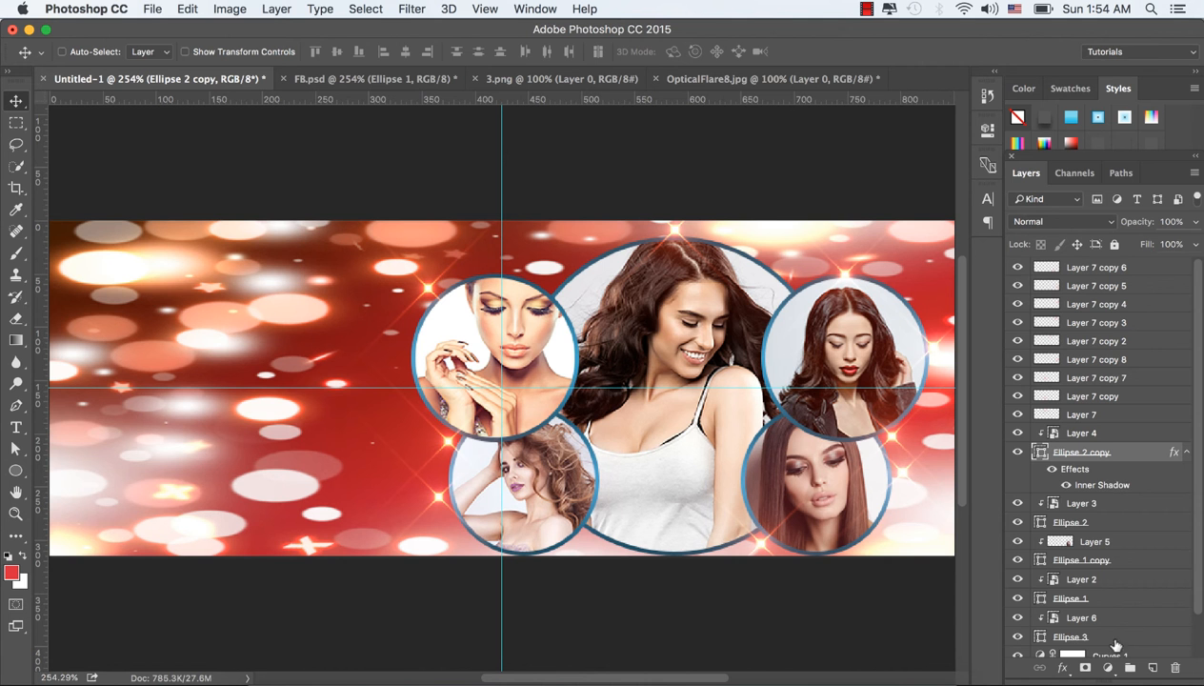
# Step: Add a white Screen inner glow to Ellipse 2 copy with 35% opacity and 6 px size, and raise its choke slightly
pyautogui.click(1061, 667)
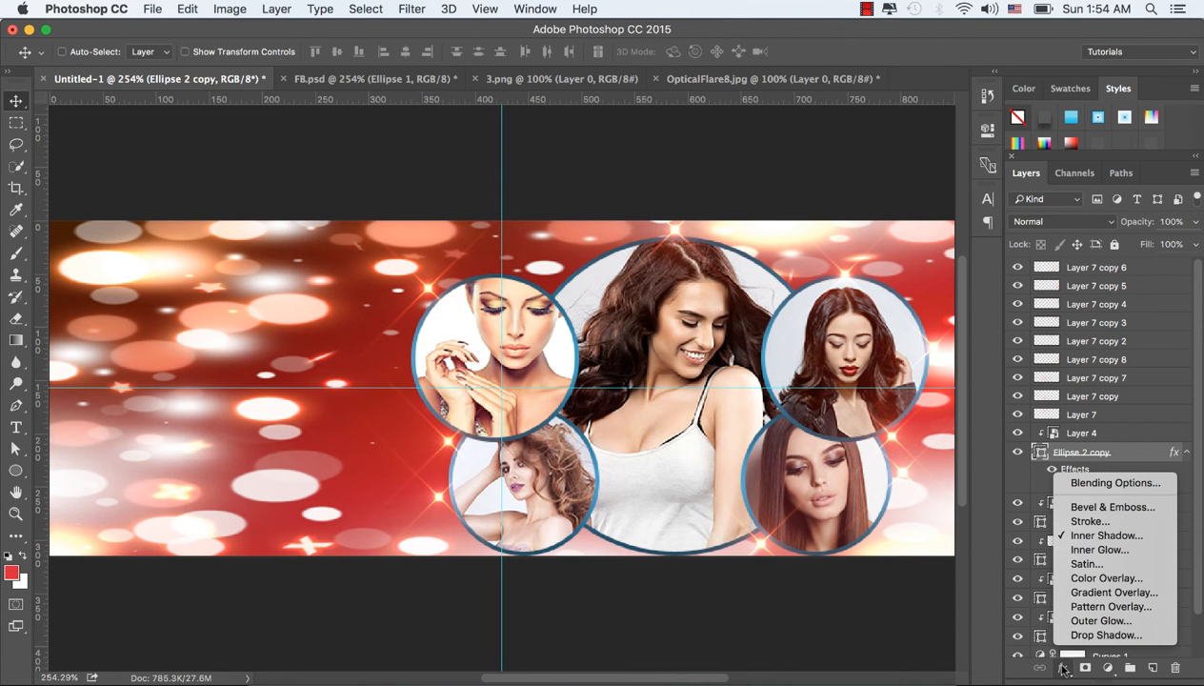
pyautogui.click(1075, 553)
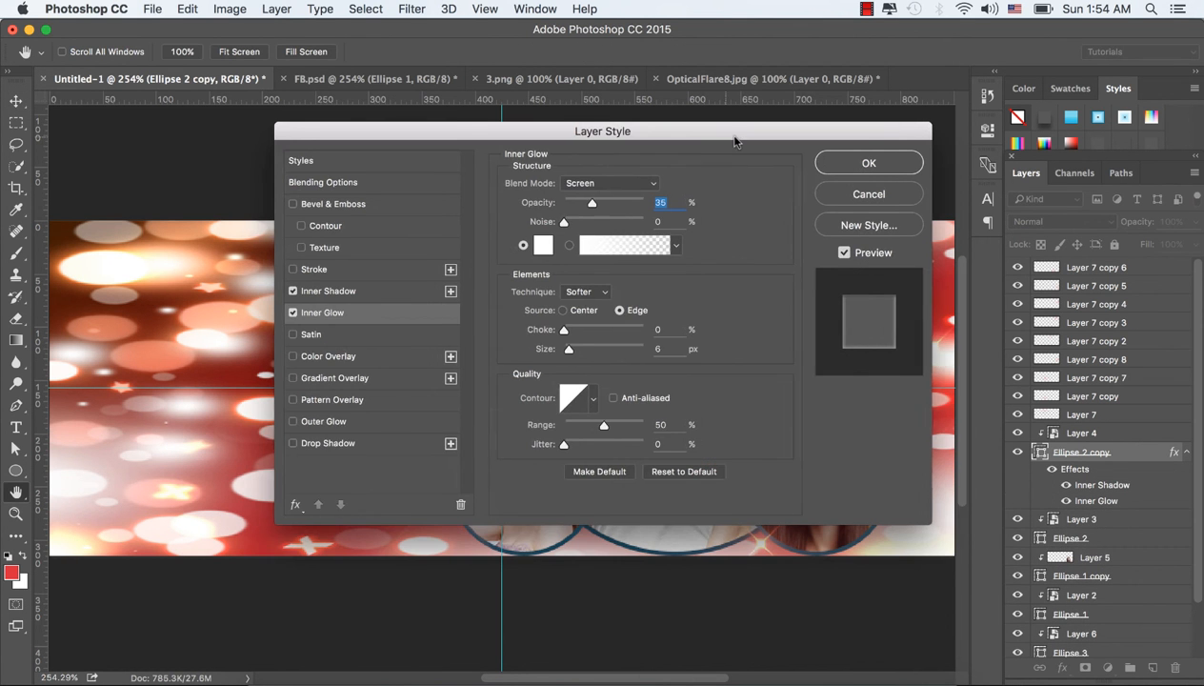
pyautogui.moveTo(726, 141); pyautogui.dragTo(766, 145)
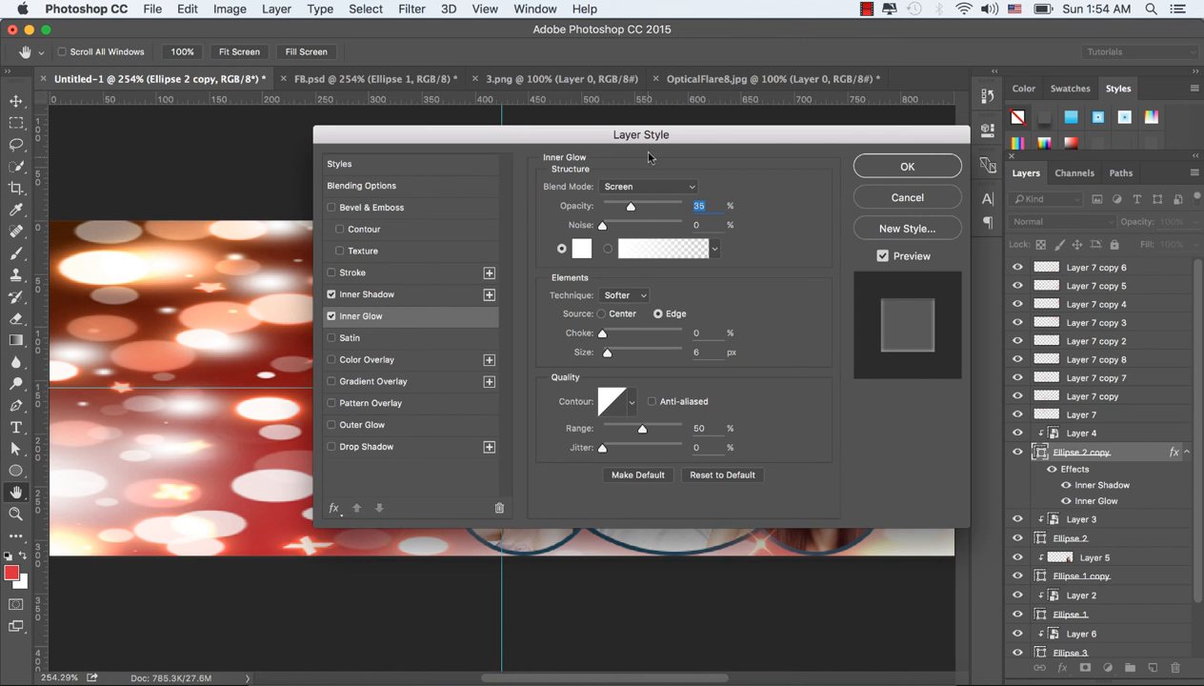
pyautogui.moveTo(655, 143); pyautogui.dragTo(895, 115)
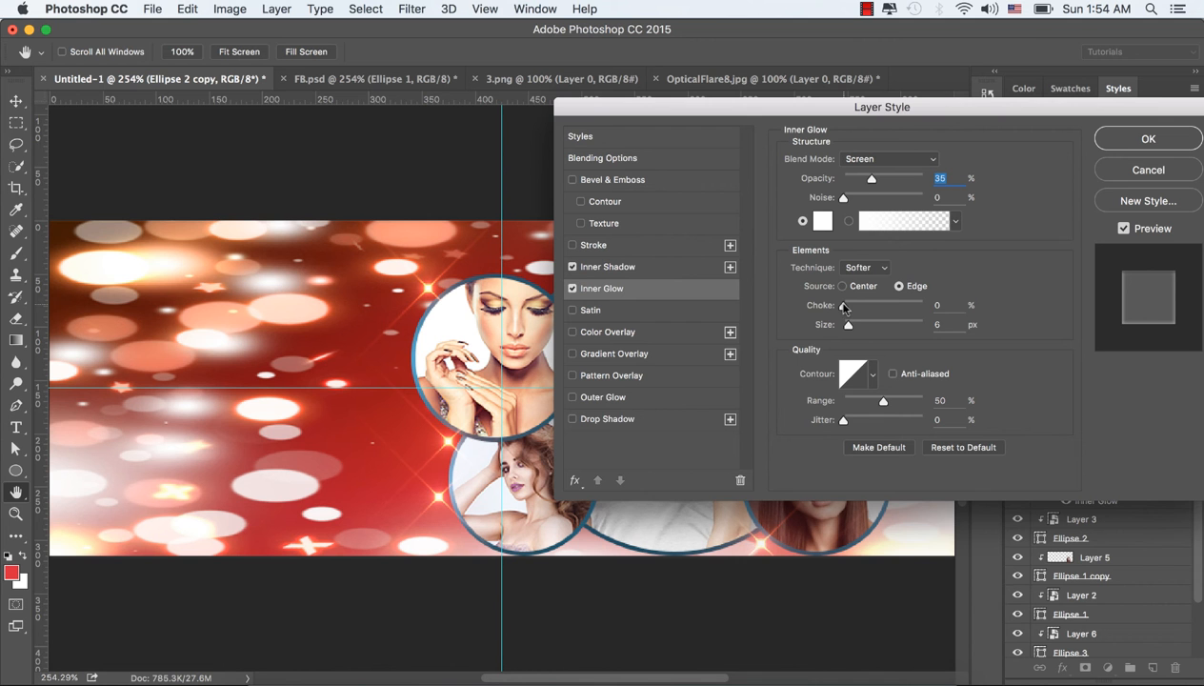
pyautogui.moveTo(843, 306); pyautogui.dragTo(859, 310)
pyautogui.click(1114, 140)
# Step: Give Ellipse 2 copy a white outer glow with 21% spread and 49 px size, and a drop shadow with 3 px distance and 5 px size
pyautogui.click(1063, 669)
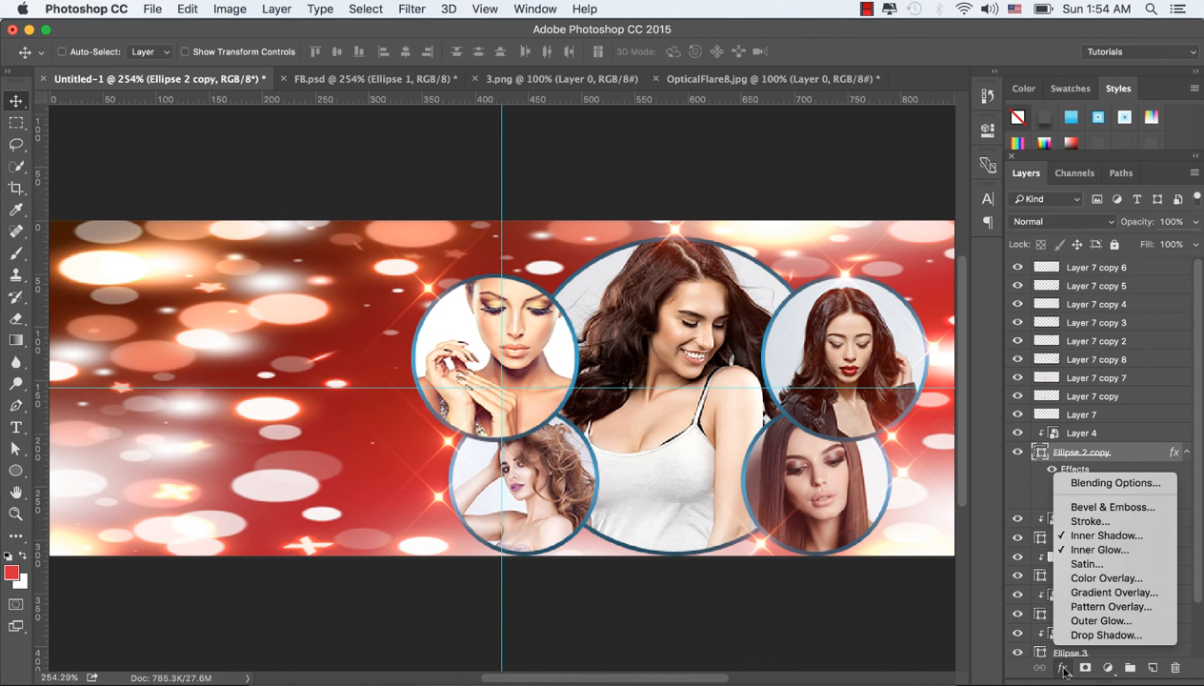
pyautogui.click(1097, 621)
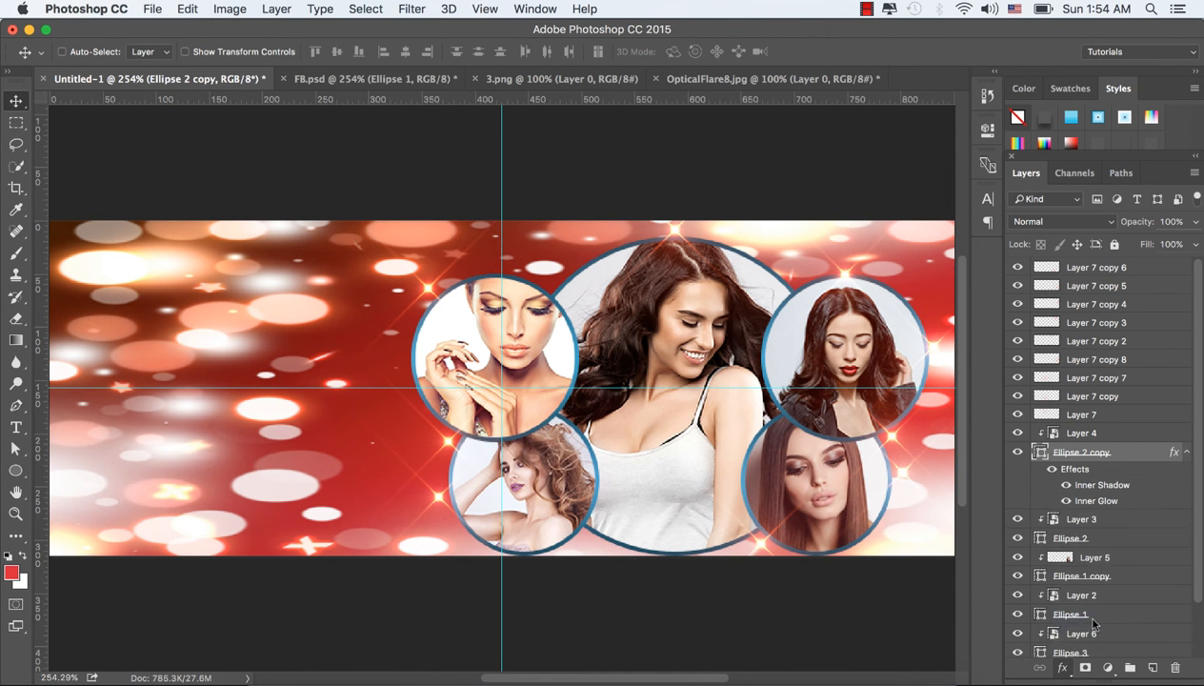
pyautogui.moveTo(714, 148); pyautogui.dragTo(1044, 81)
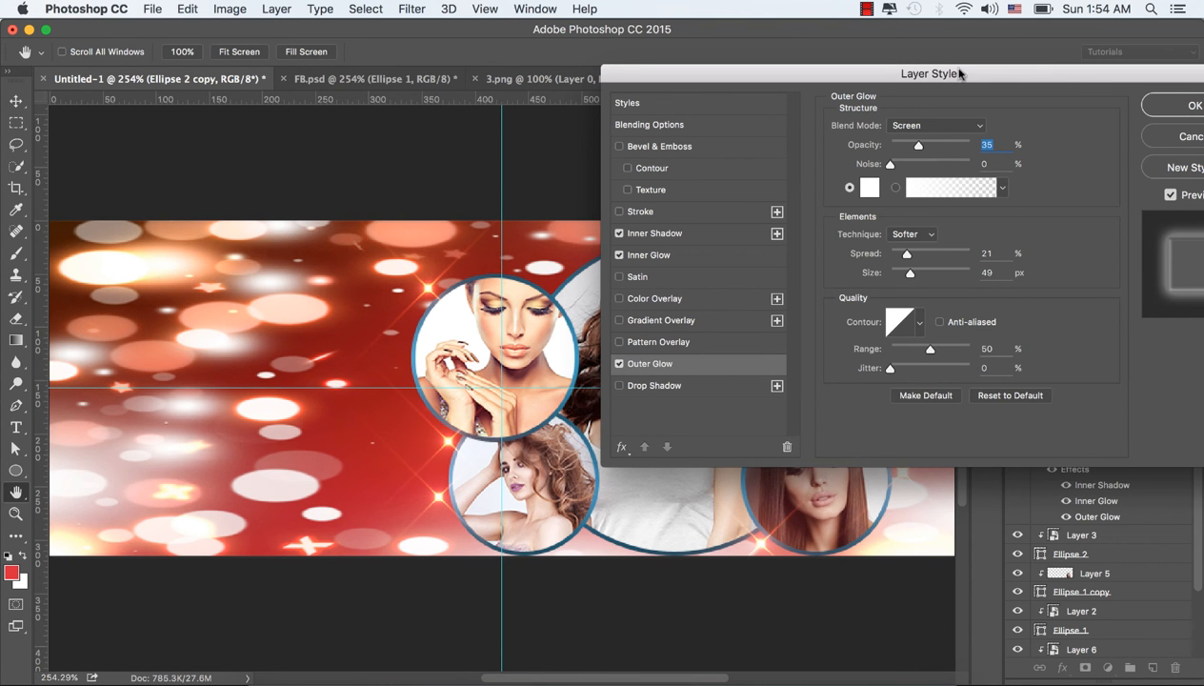
pyautogui.moveTo(960, 74); pyautogui.dragTo(782, 74)
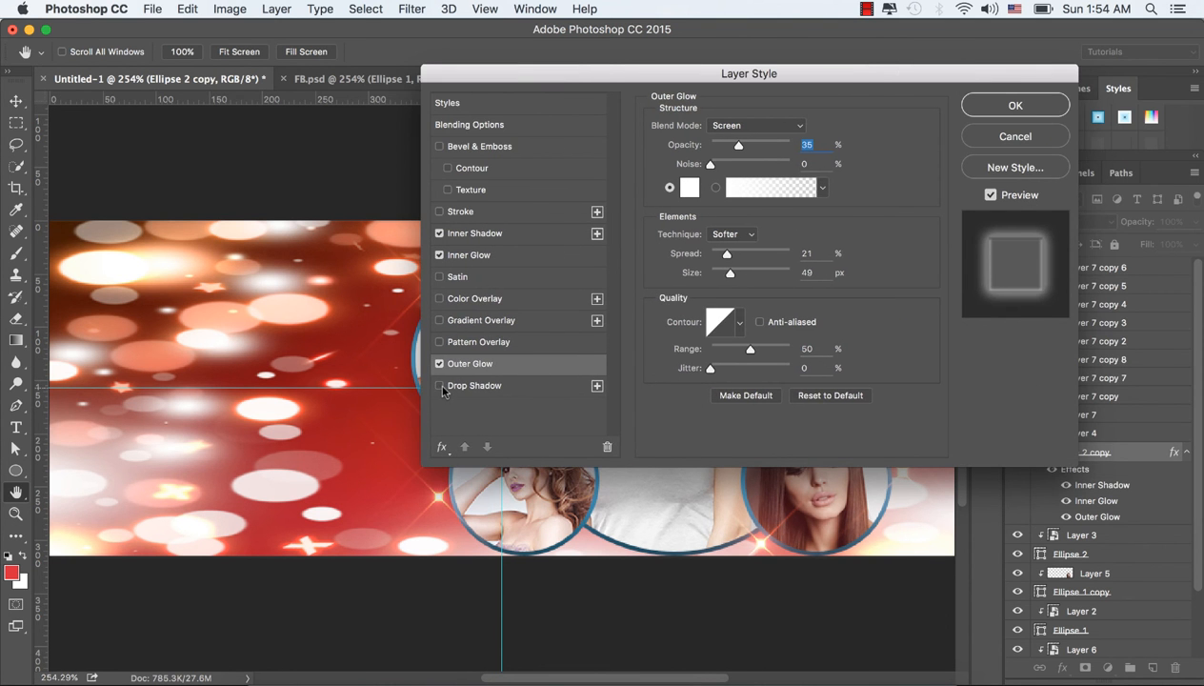
pyautogui.click(470, 385)
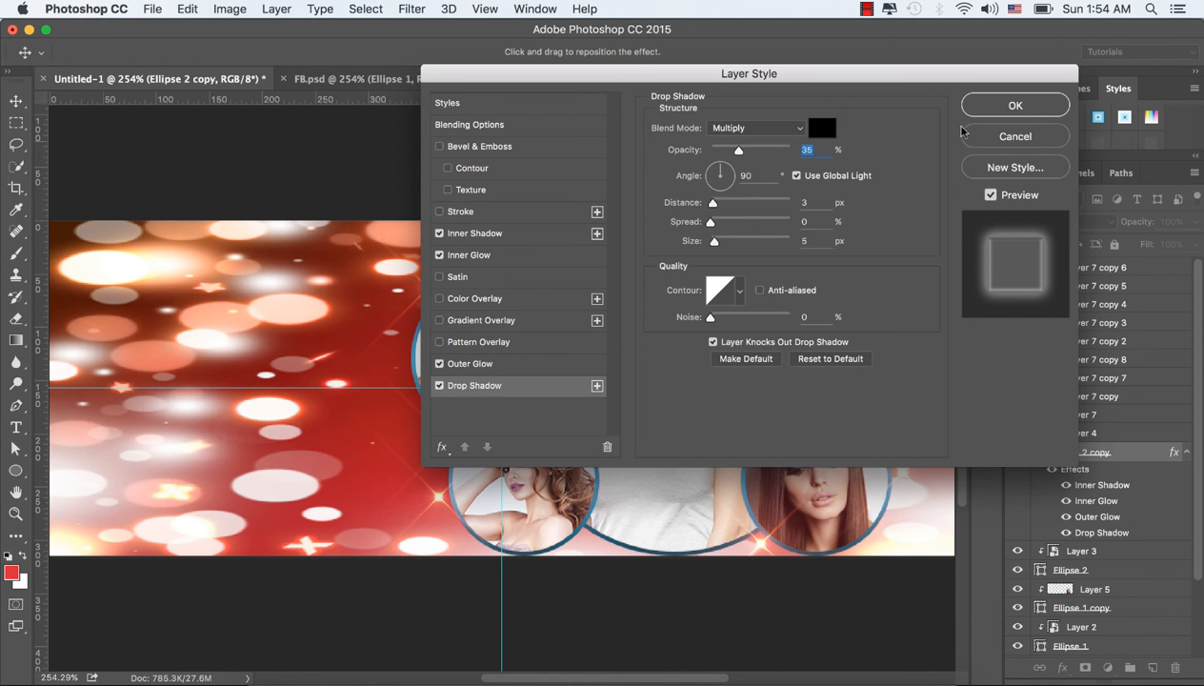
pyautogui.click(996, 112)
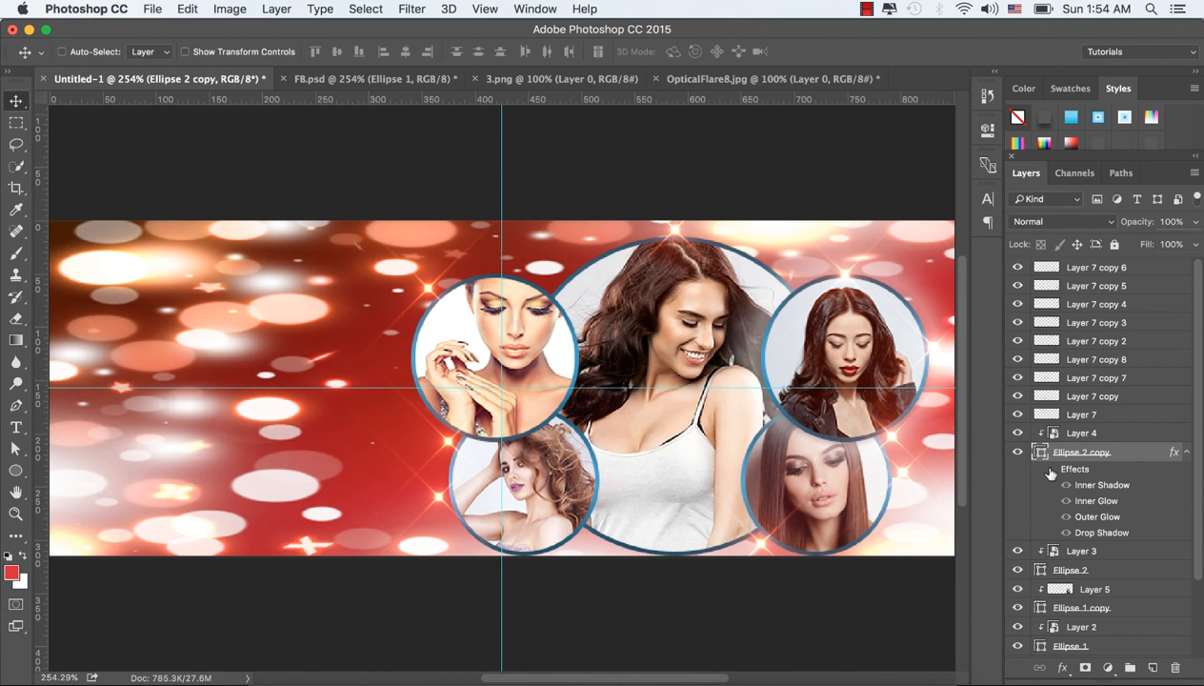
# Step: Copy the layer style of Ellipse 2 copy and paste it onto the Ellipse 2 layer
pyautogui.rightClick(1151, 447)
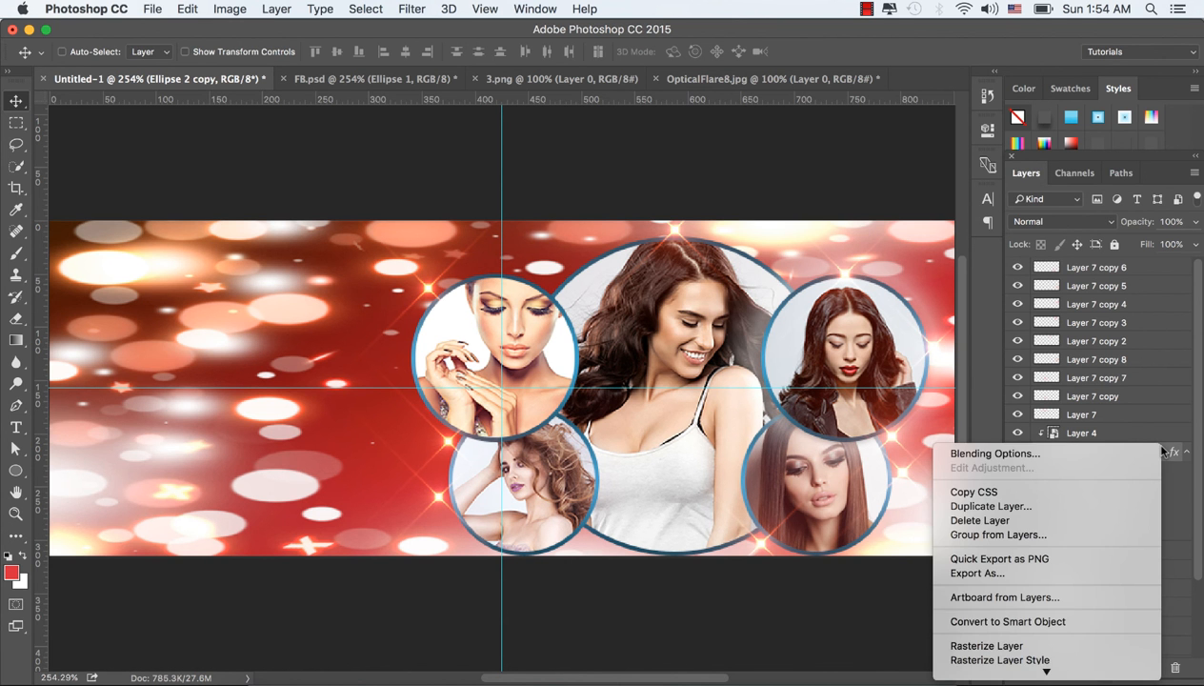
pyautogui.scroll(-10, 1038, 635)
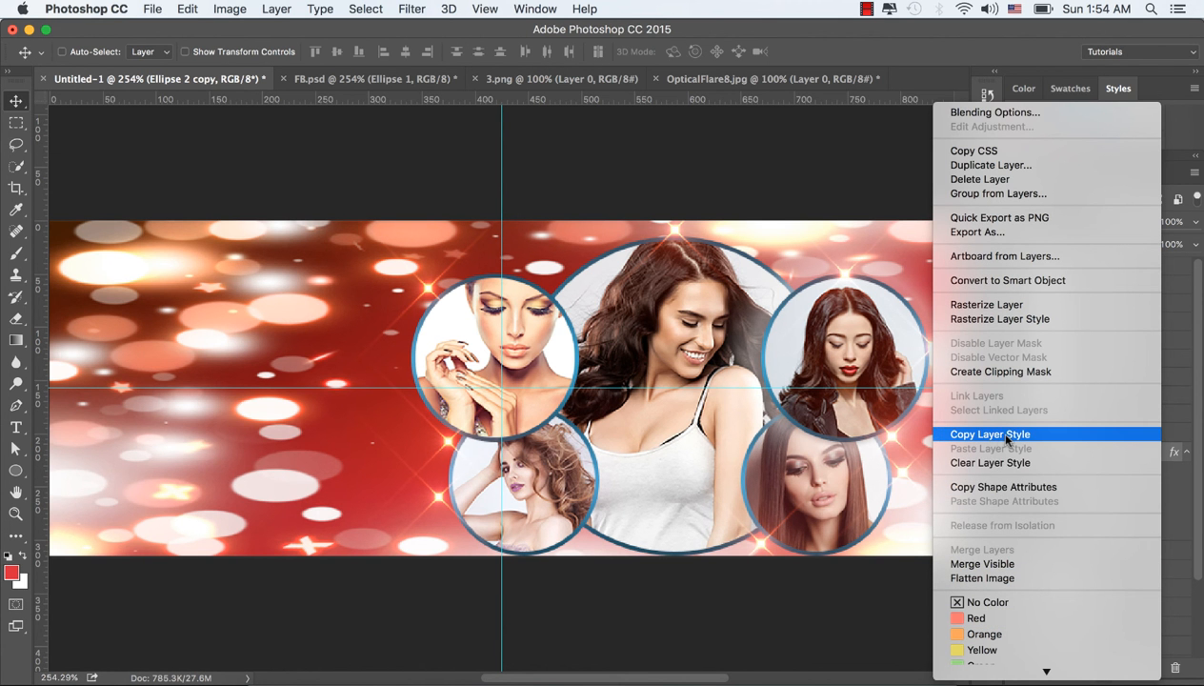
pyautogui.click(1006, 436)
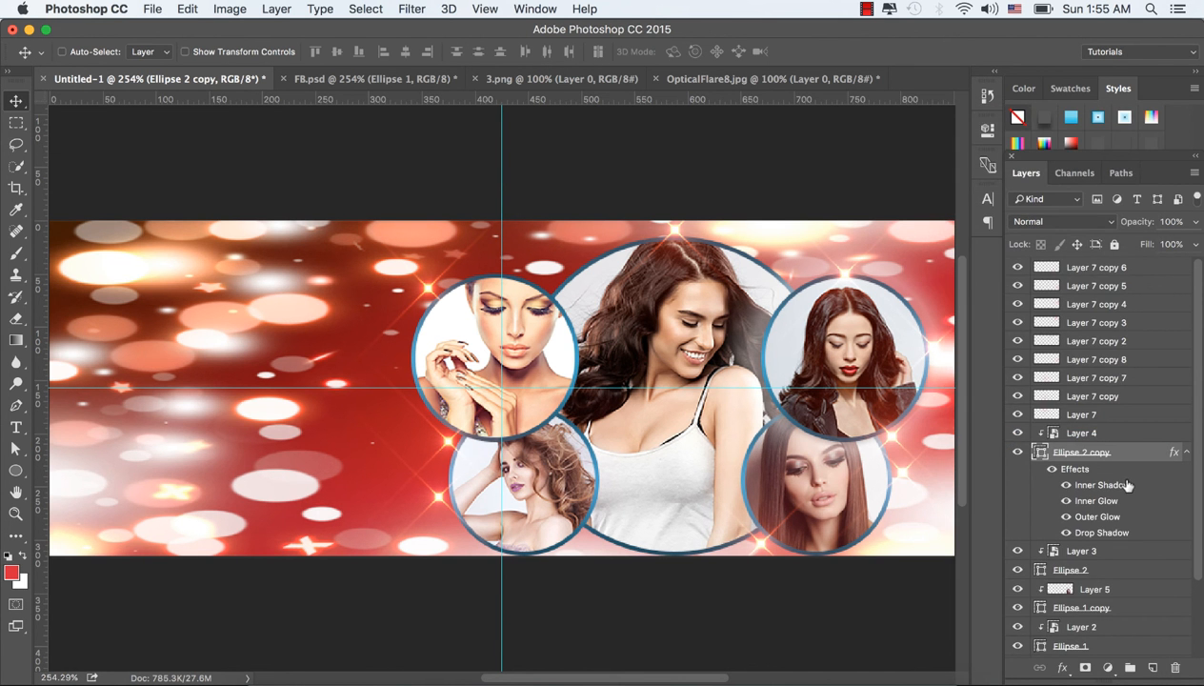
pyautogui.scroll(-2, 1127, 484)
pyautogui.click(1123, 496)
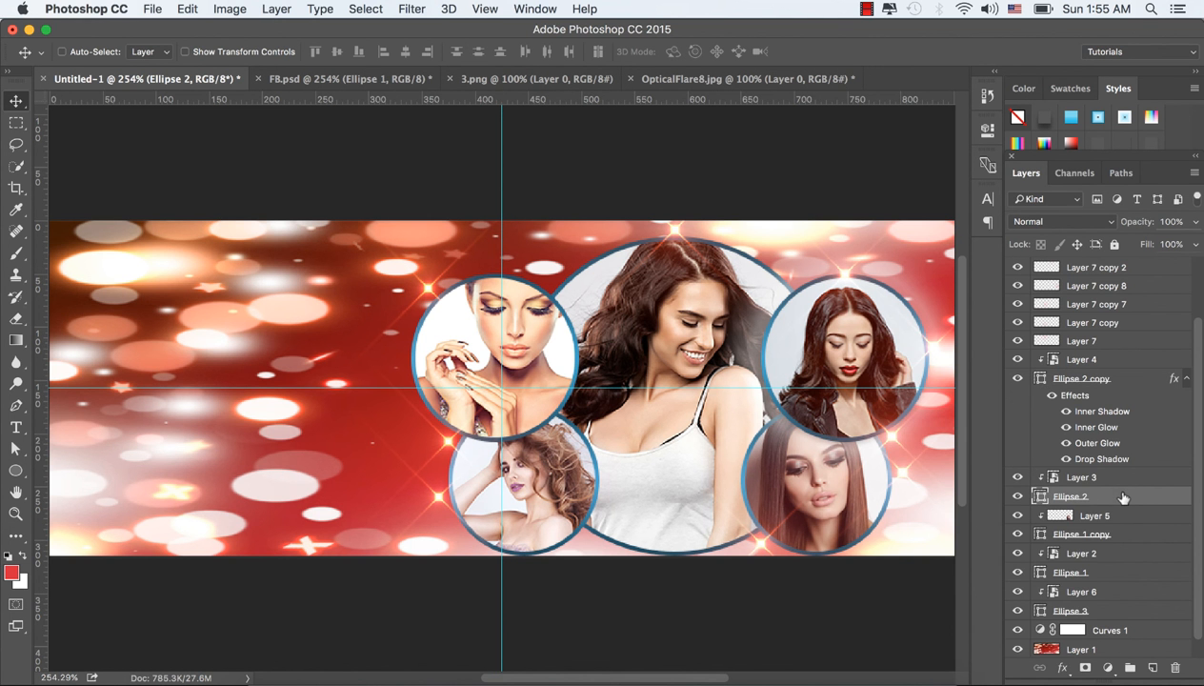
pyautogui.rightClick(1123, 495)
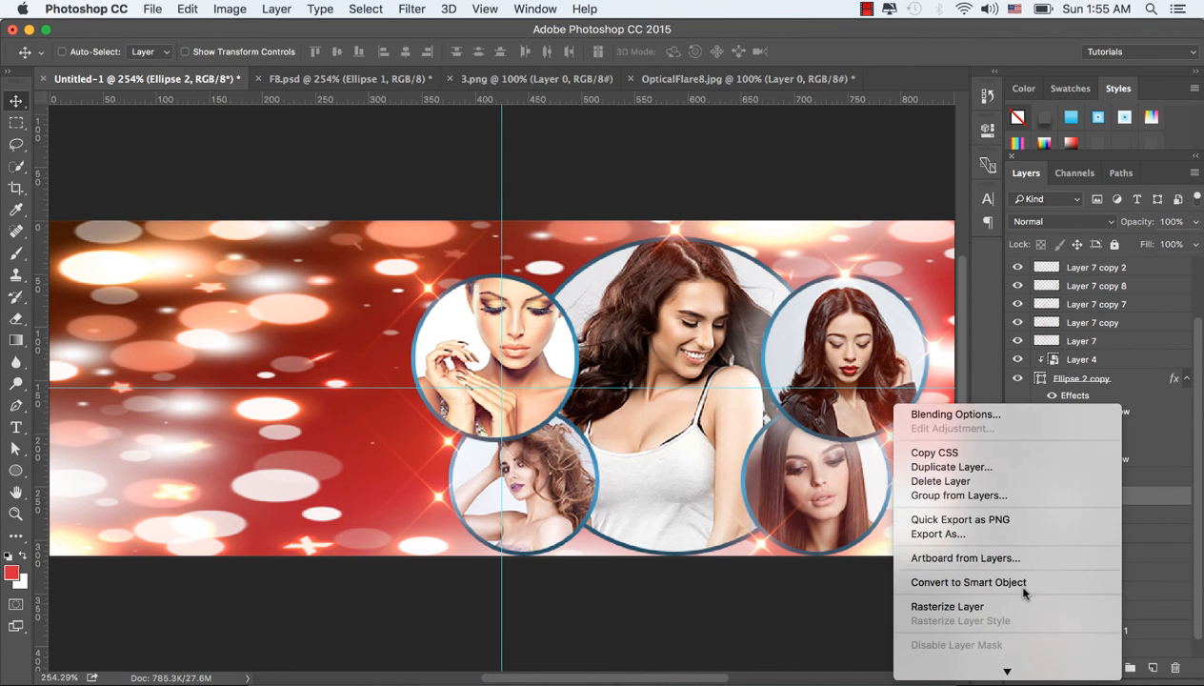
pyautogui.click(982, 553)
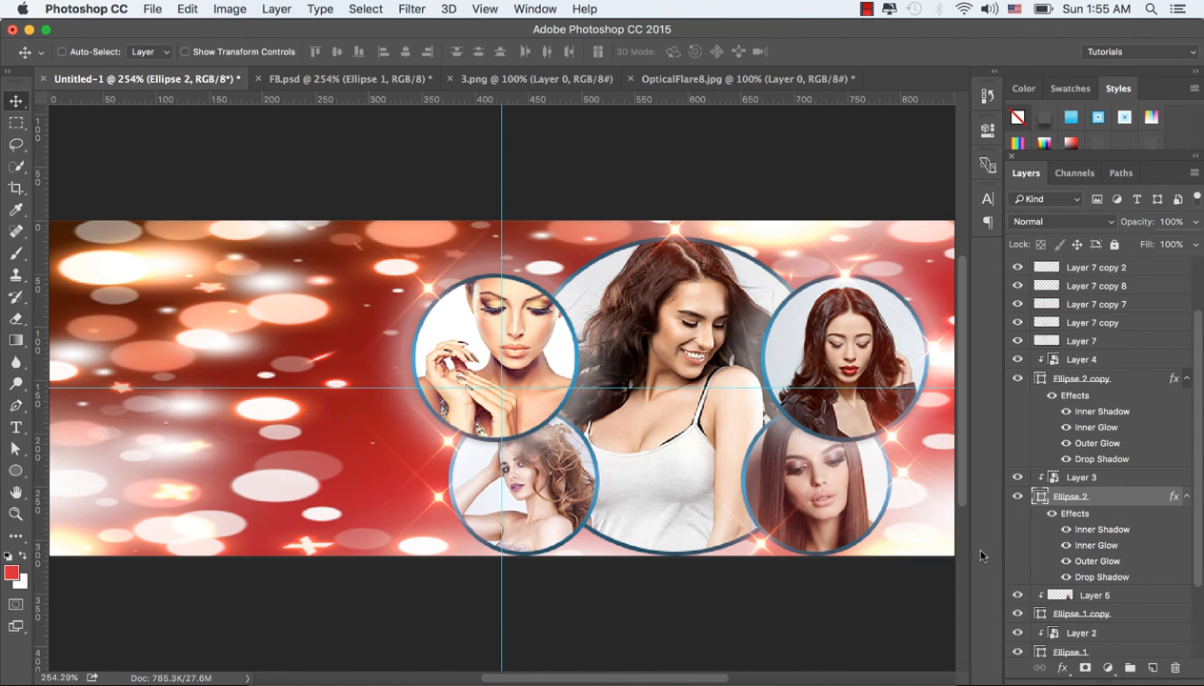
# Step: Paste the copied layer style onto the Ellipse 1 copy layer
pyautogui.scroll(-3, 1154, 518)
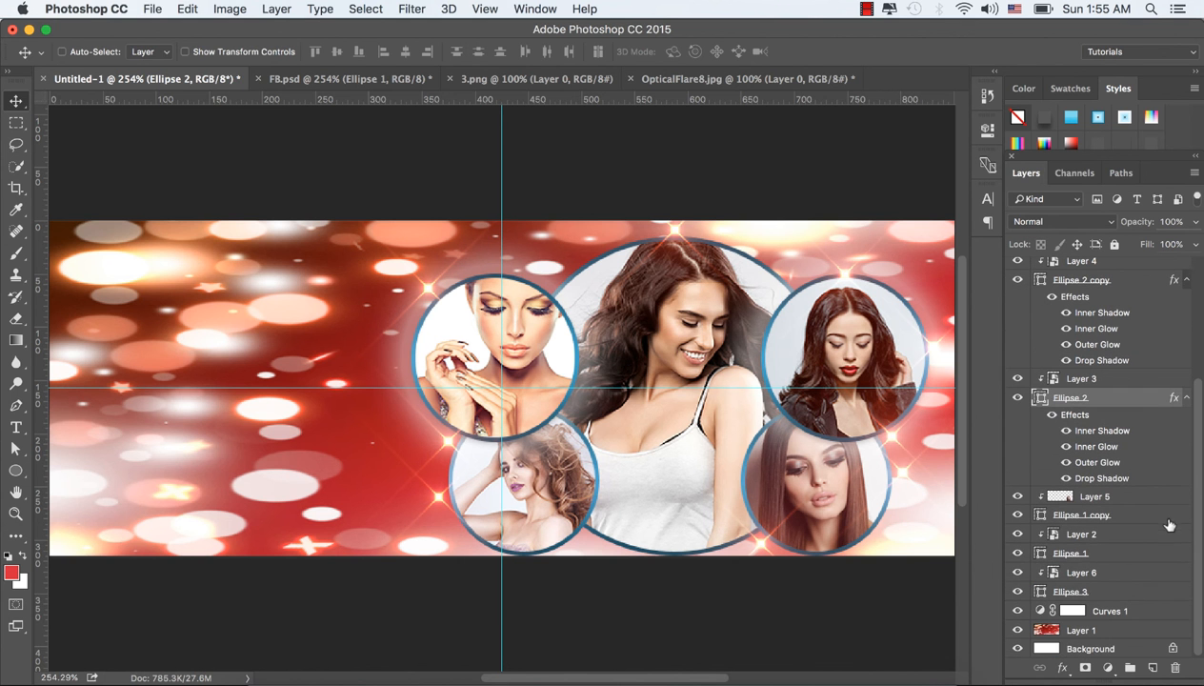
pyautogui.rightClick(1109, 514)
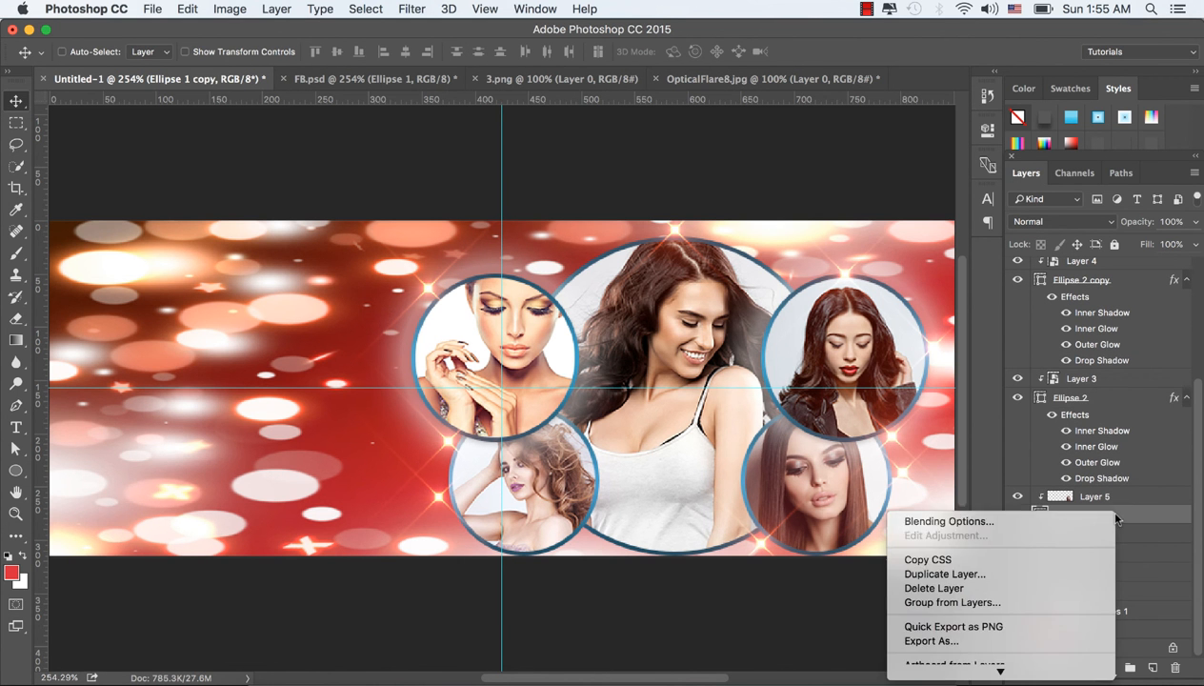
pyautogui.scroll(-5, 1031, 619)
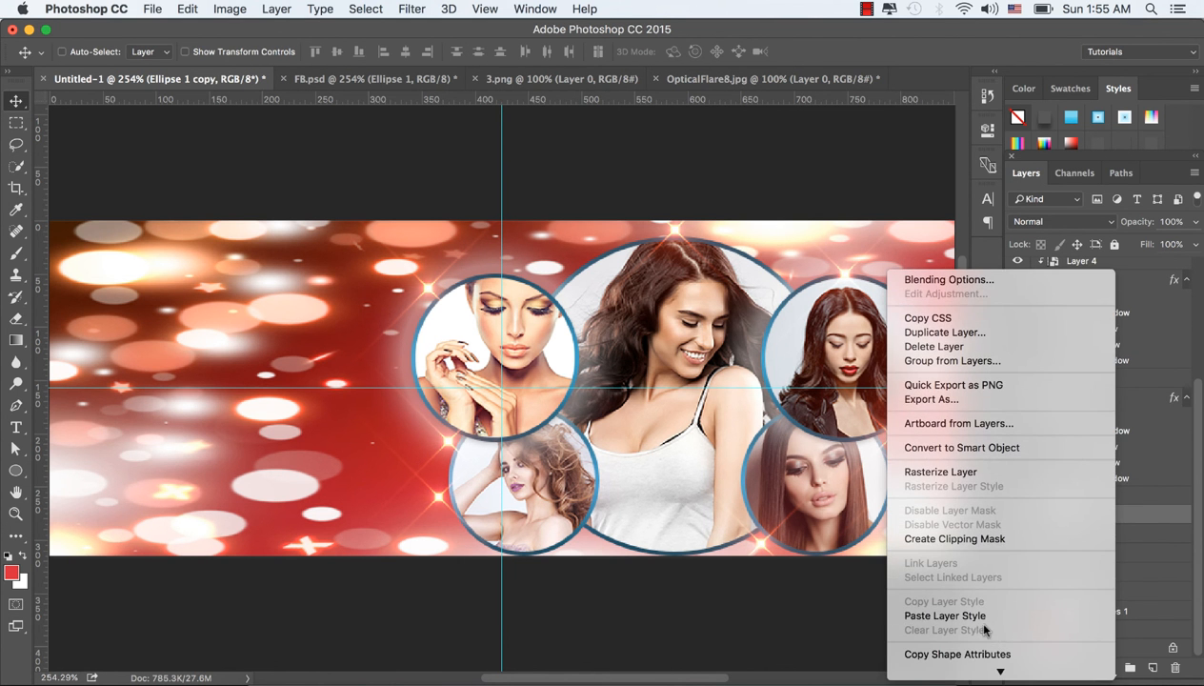
pyautogui.click(971, 618)
# Step: Paste the copied layer style onto the Ellipse 1 layer
pyautogui.scroll(-3, 1148, 528)
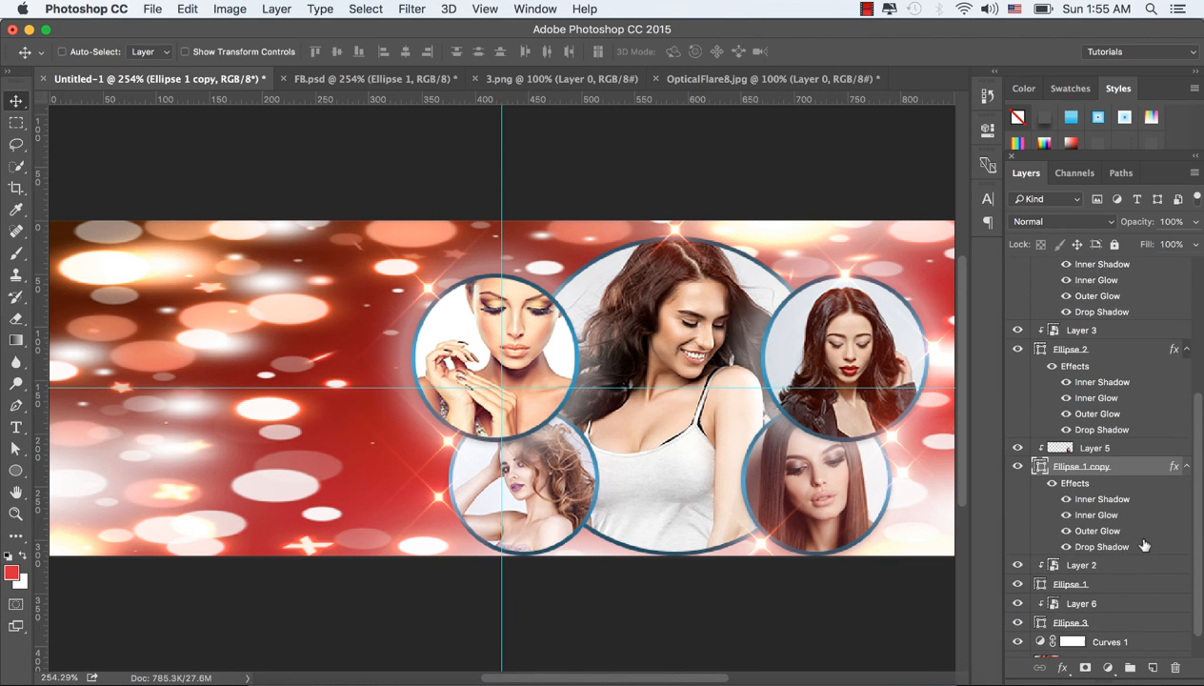
pyautogui.click(1105, 556)
pyautogui.rightClick(1098, 553)
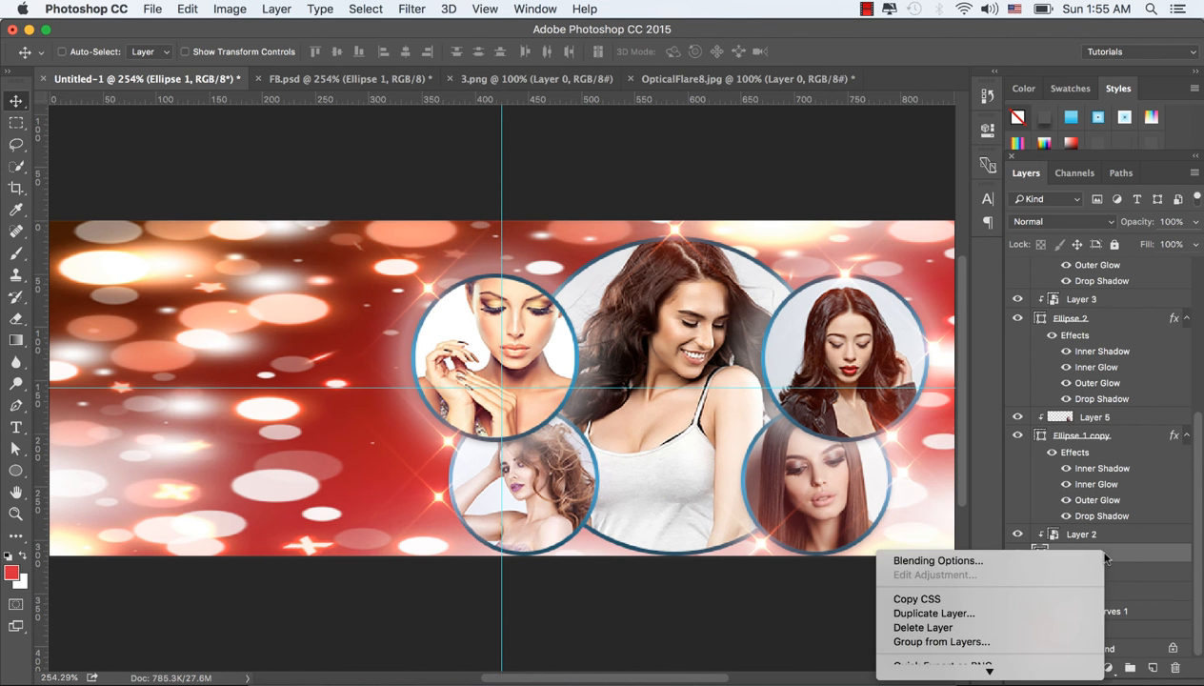
pyautogui.scroll(-5, 997, 613)
pyautogui.scroll(-5, 997, 614)
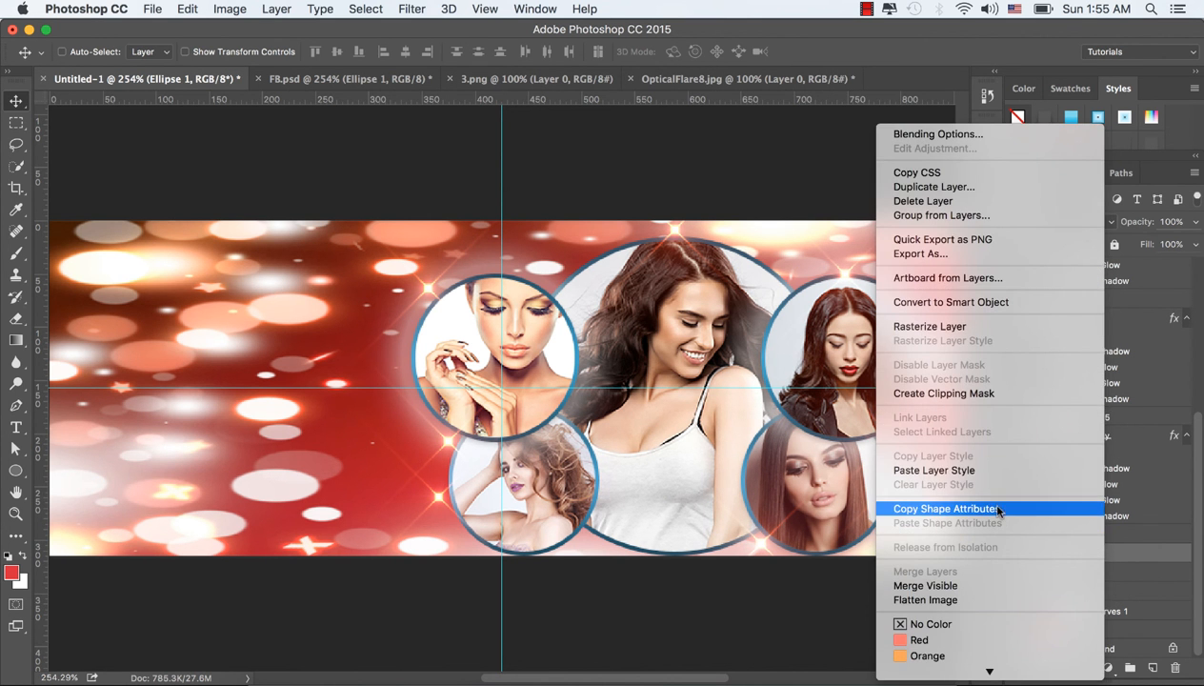
pyautogui.click(971, 463)
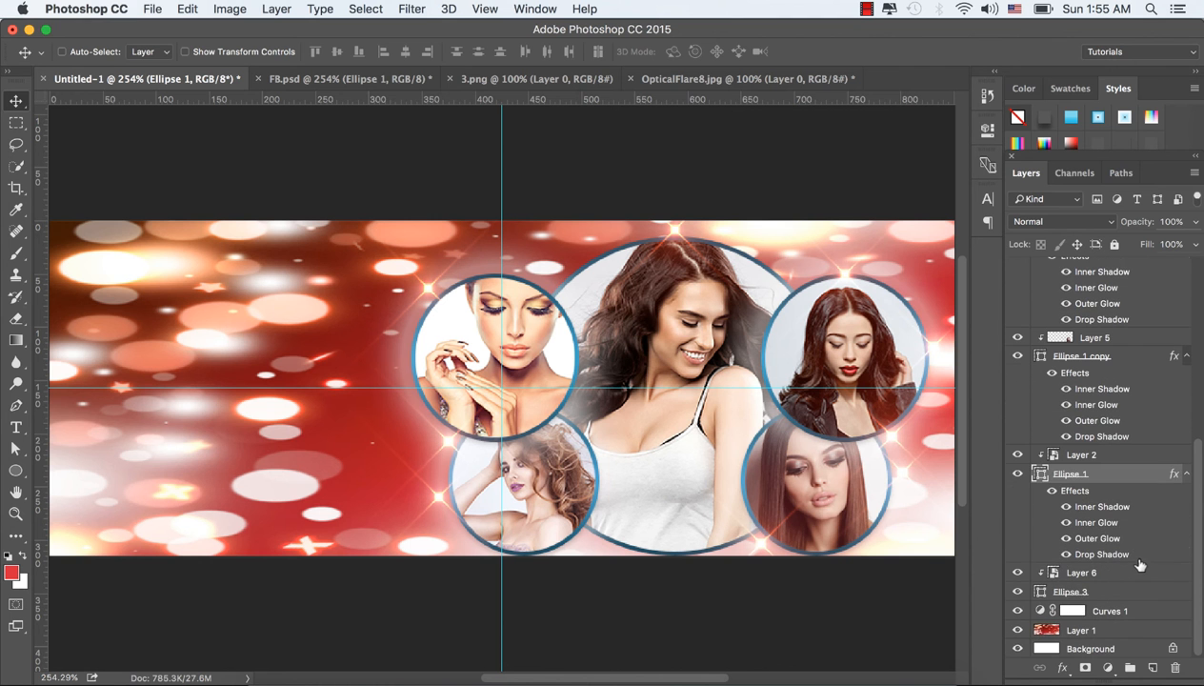
# Step: Paste the copied layer style onto the Ellipse 3 layer
pyautogui.click(1113, 596)
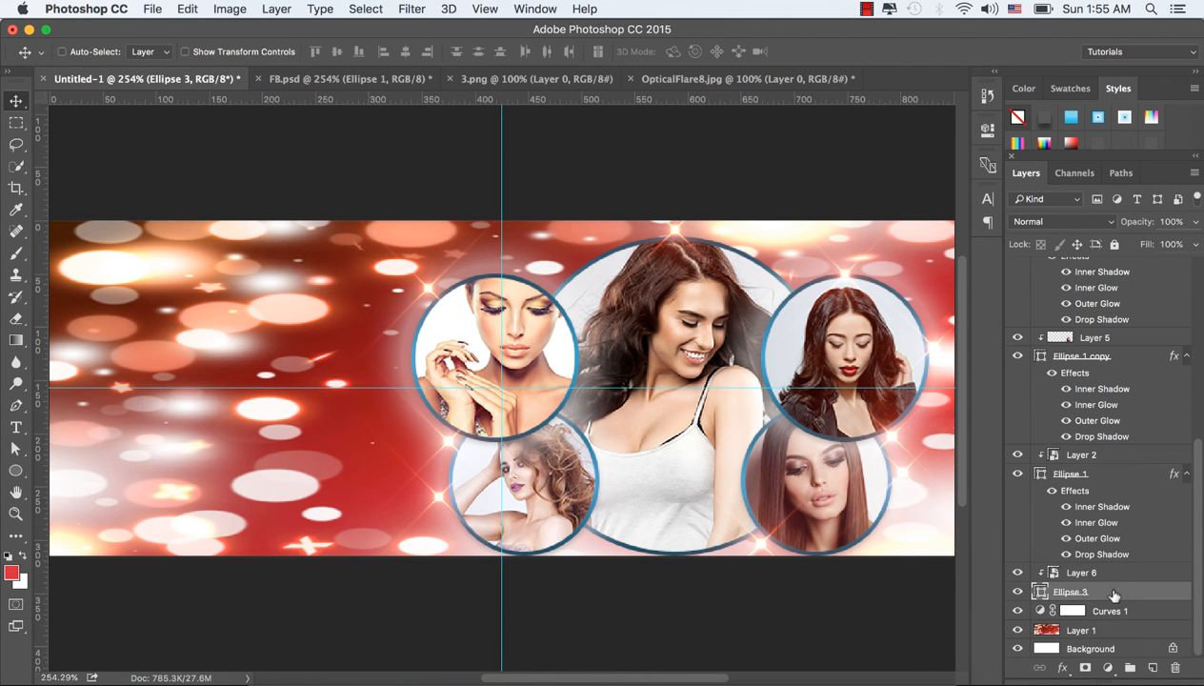
pyautogui.rightClick(1114, 595)
pyautogui.scroll(-5, 1059, 621)
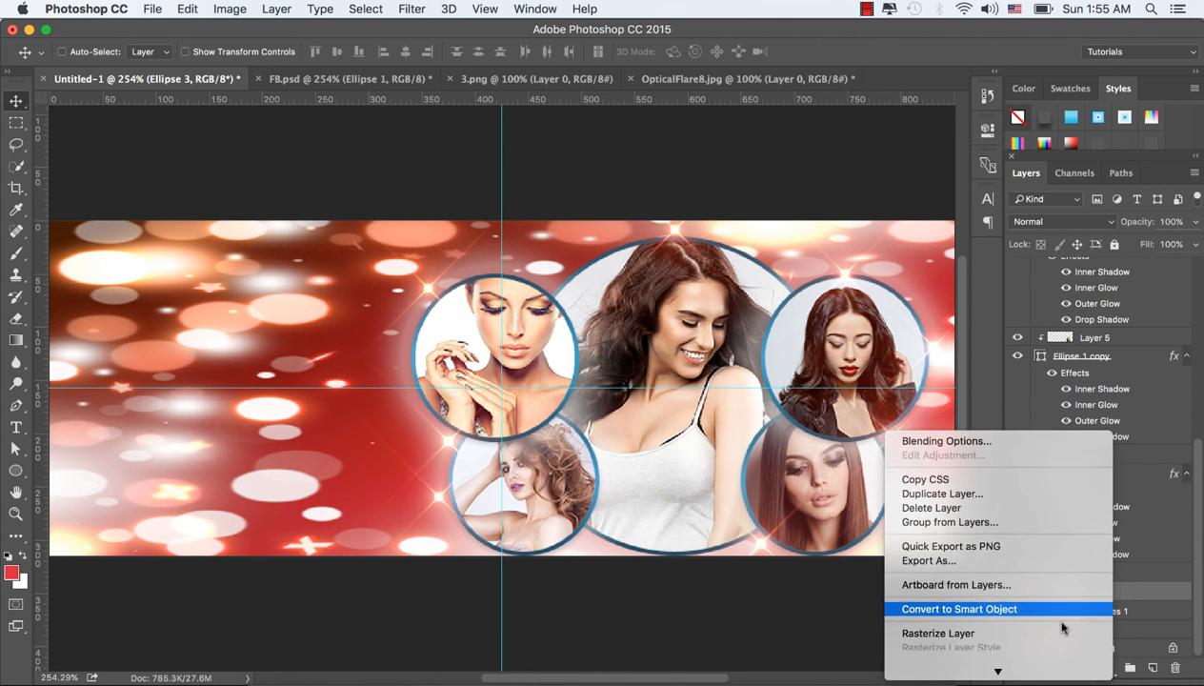
pyautogui.click(974, 408)
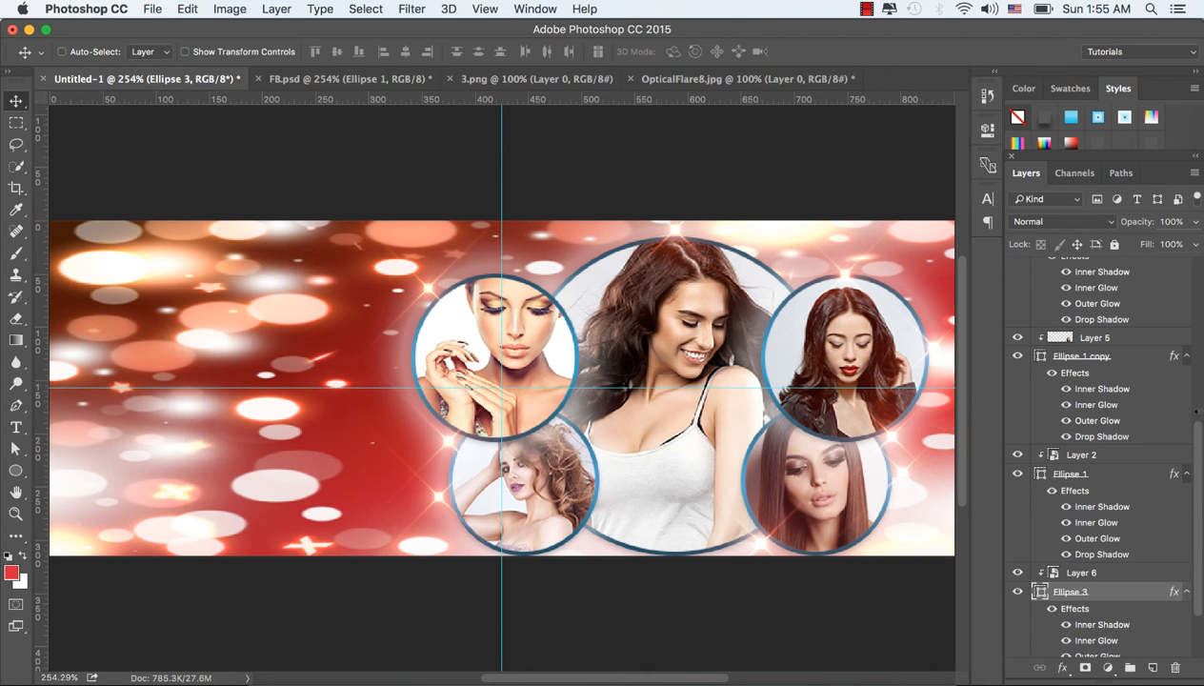
pyautogui.scroll(-4, 1171, 588)
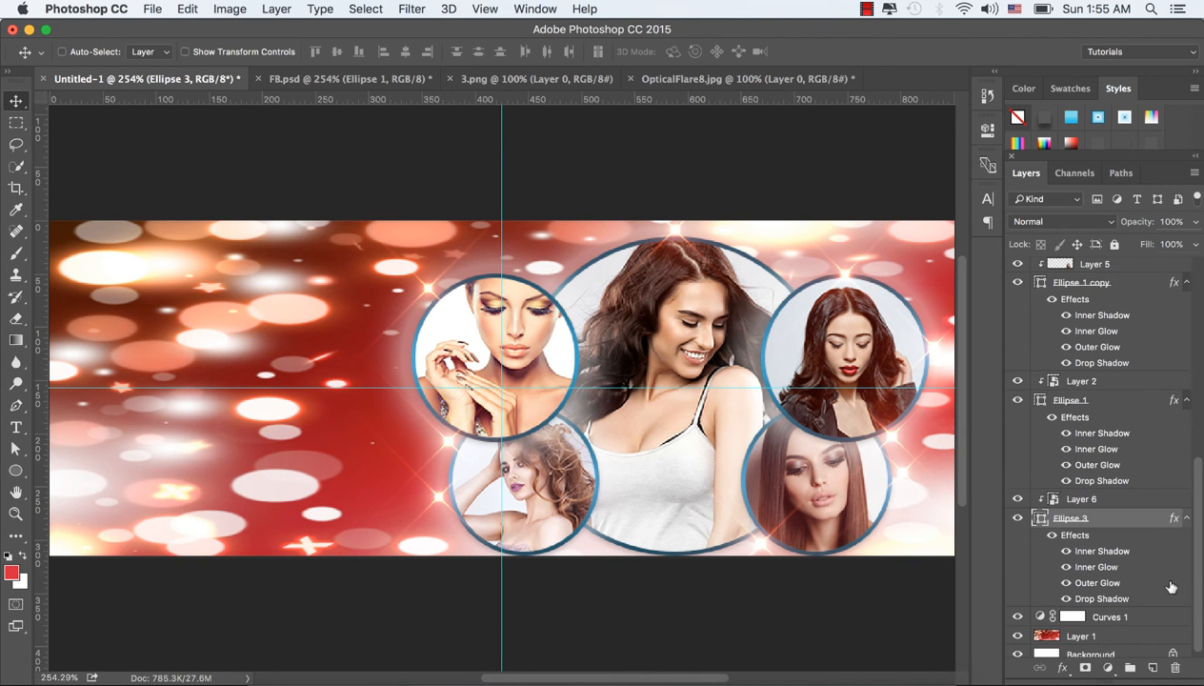
# Step: Add a Hue/Saturation adjustment layer directly above the Layer 1 background and set its hue to +22
pyautogui.click(1108, 611)
pyautogui.click(1101, 629)
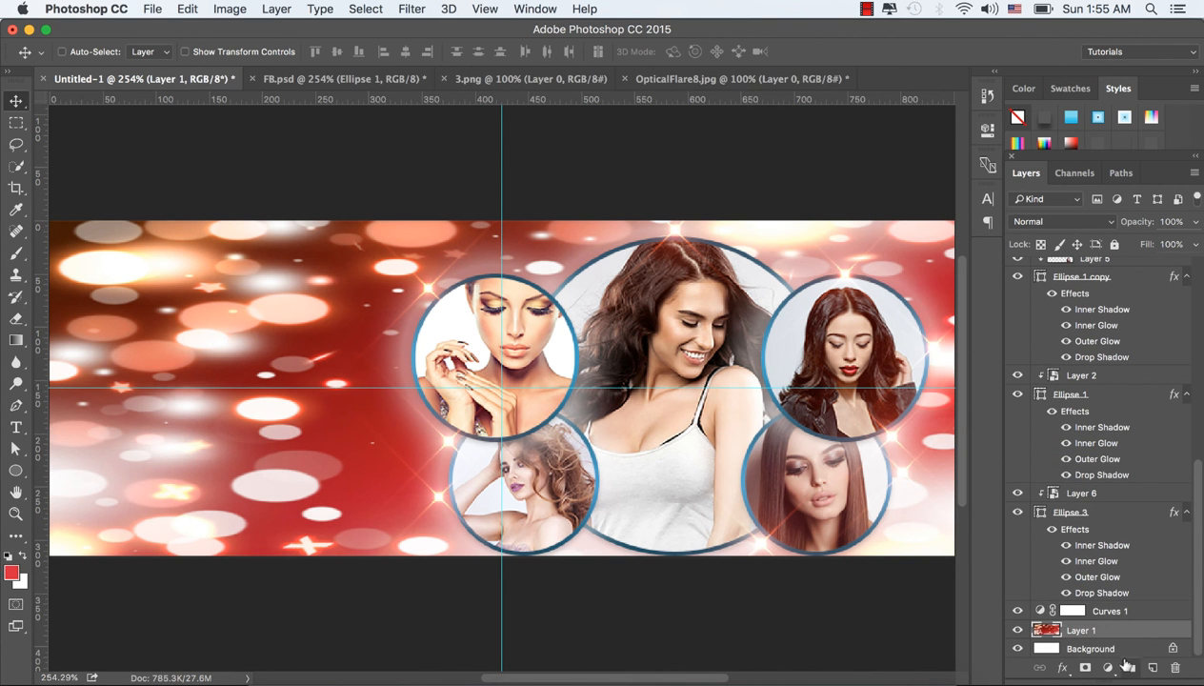
pyautogui.click(1107, 668)
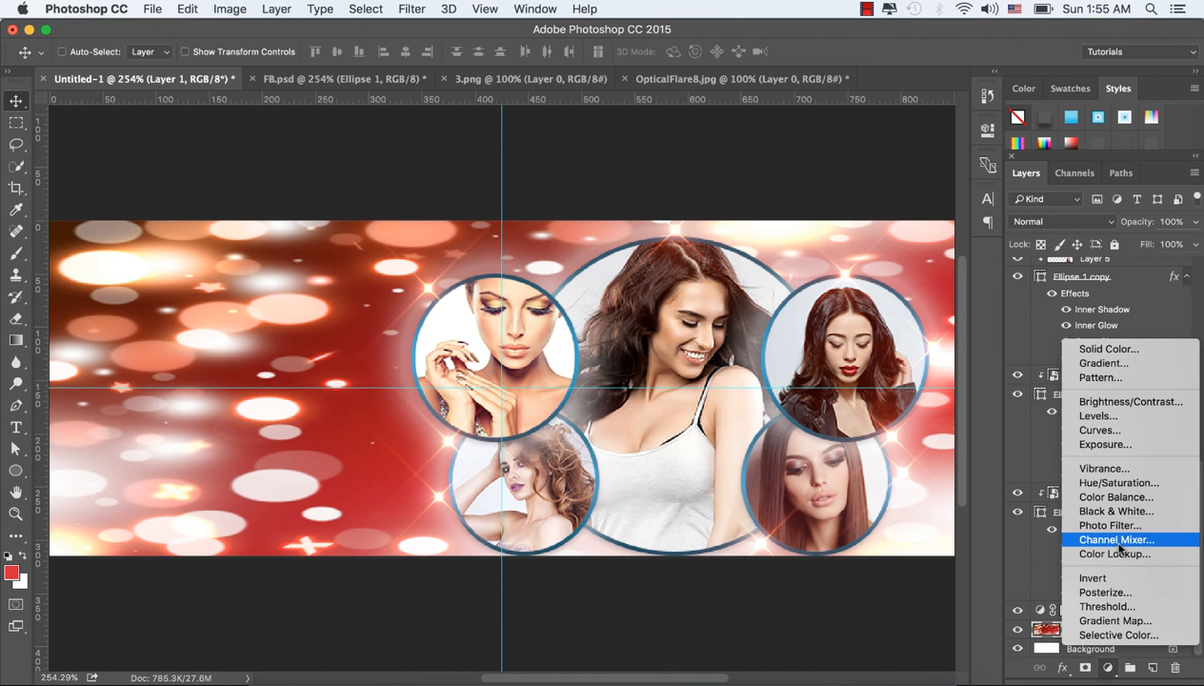
pyautogui.click(1112, 486)
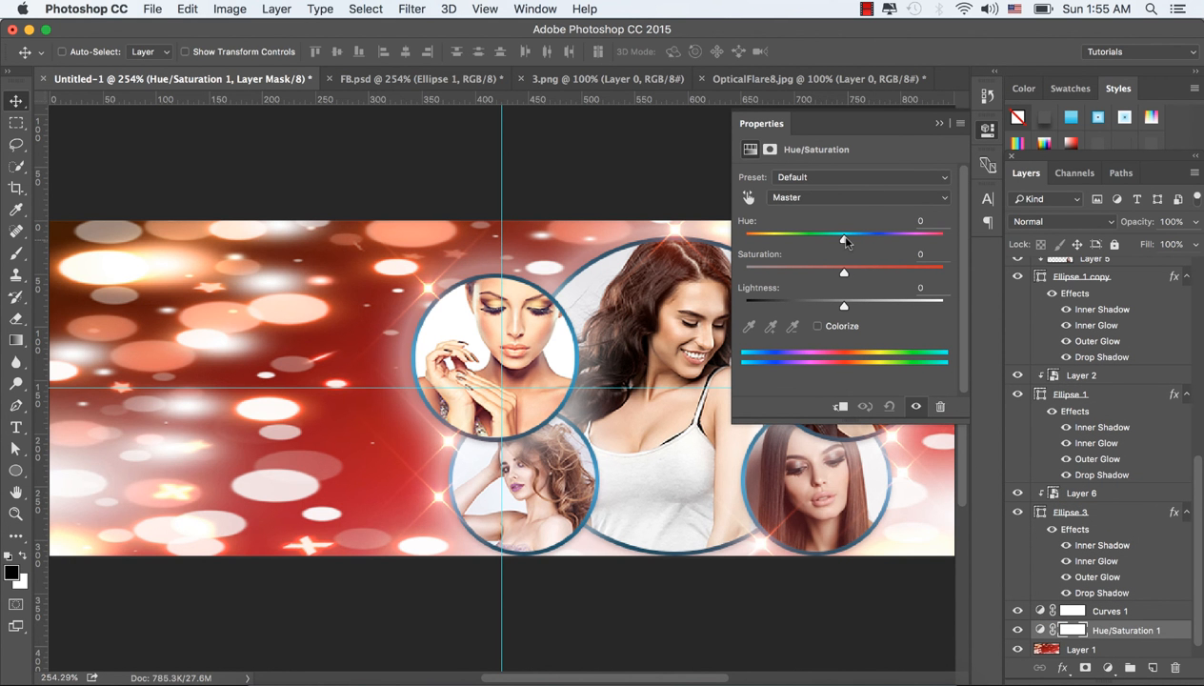
pyautogui.moveTo(845, 241)
pyautogui.mouseDown()
pyautogui.moveTo(875, 242)
pyautogui.moveTo(852, 239)
pyautogui.mouseUp()
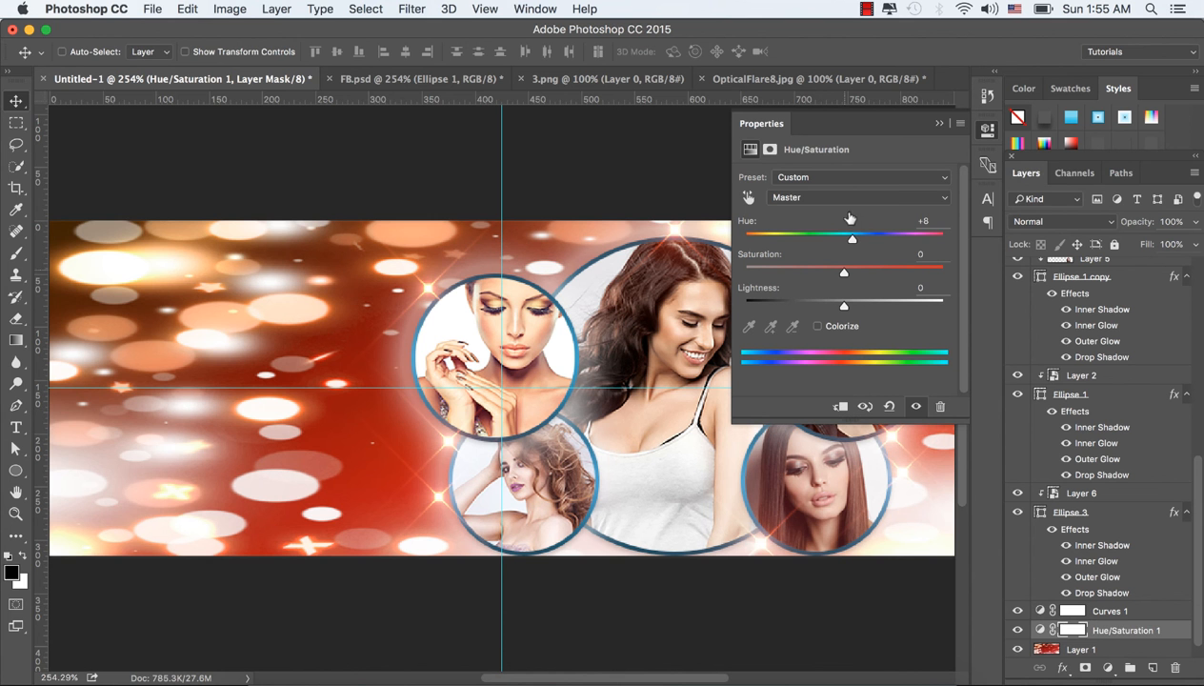
pyautogui.moveTo(852, 239); pyautogui.dragTo(801, 240)
pyautogui.moveTo(845, 243)
pyautogui.mouseDown()
pyautogui.moveTo(941, 250)
pyautogui.moveTo(740, 237)
pyautogui.moveTo(858, 237)
pyautogui.moveTo(866, 247)
pyautogui.mouseUp()
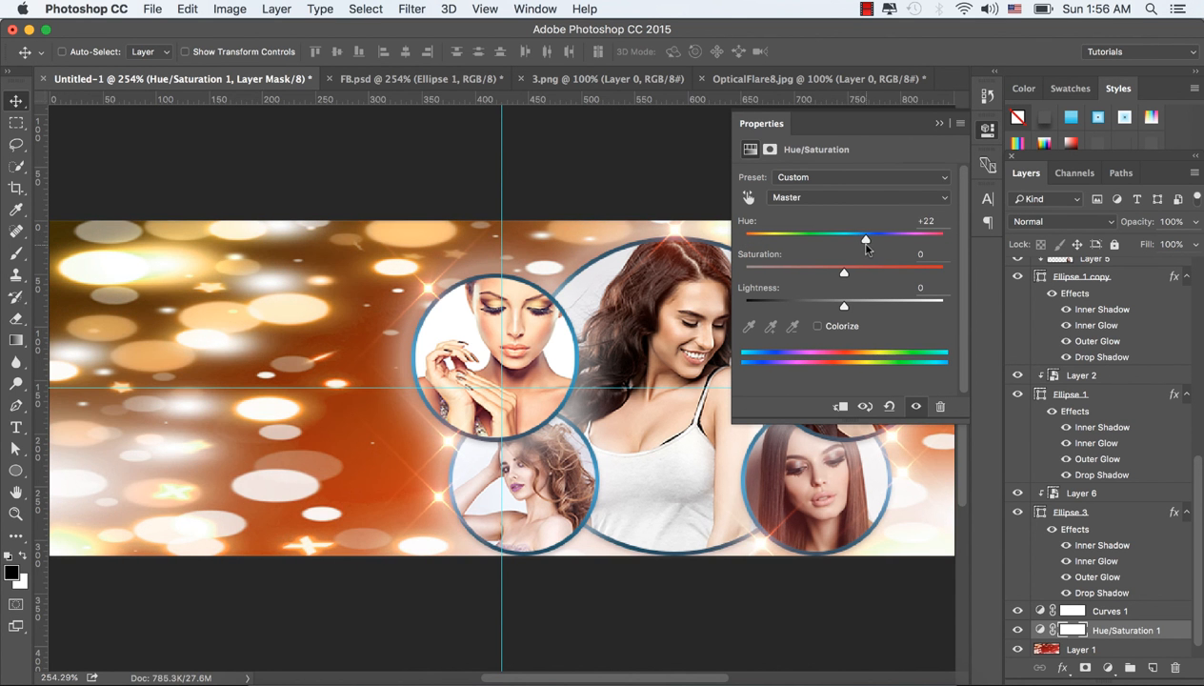
pyautogui.click(939, 123)
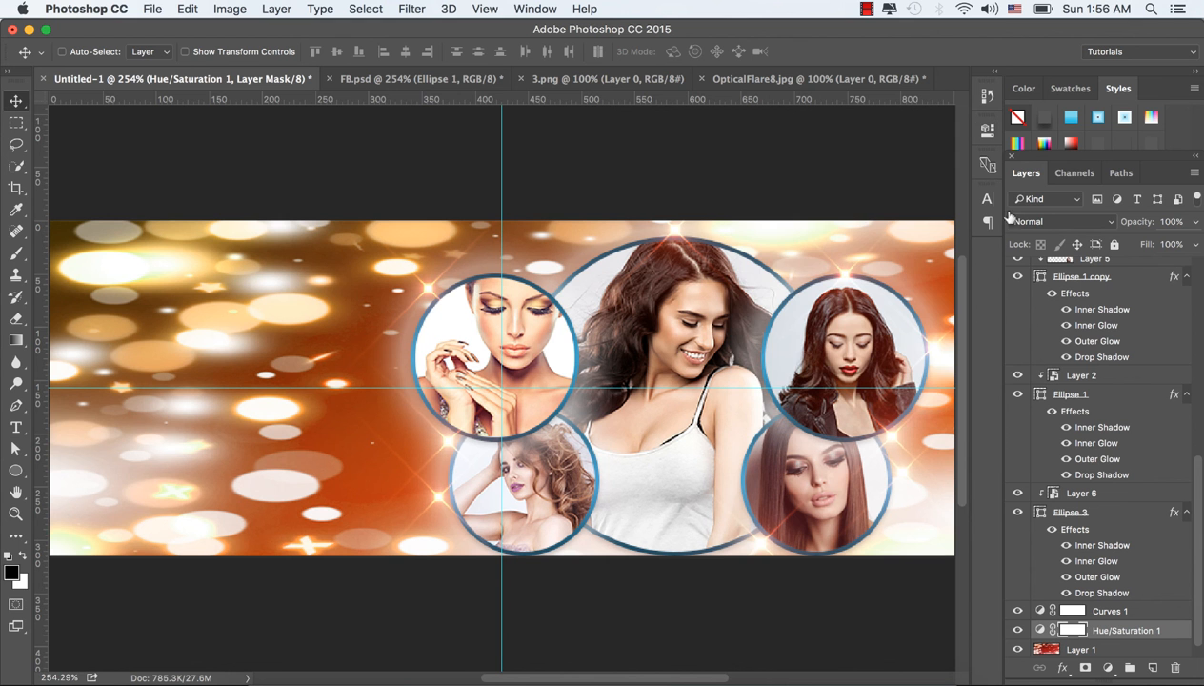
# Step: Hide the Hue/Saturation 1 adjustment layer and check the whole cover in its original colours
pyautogui.click(1018, 631)
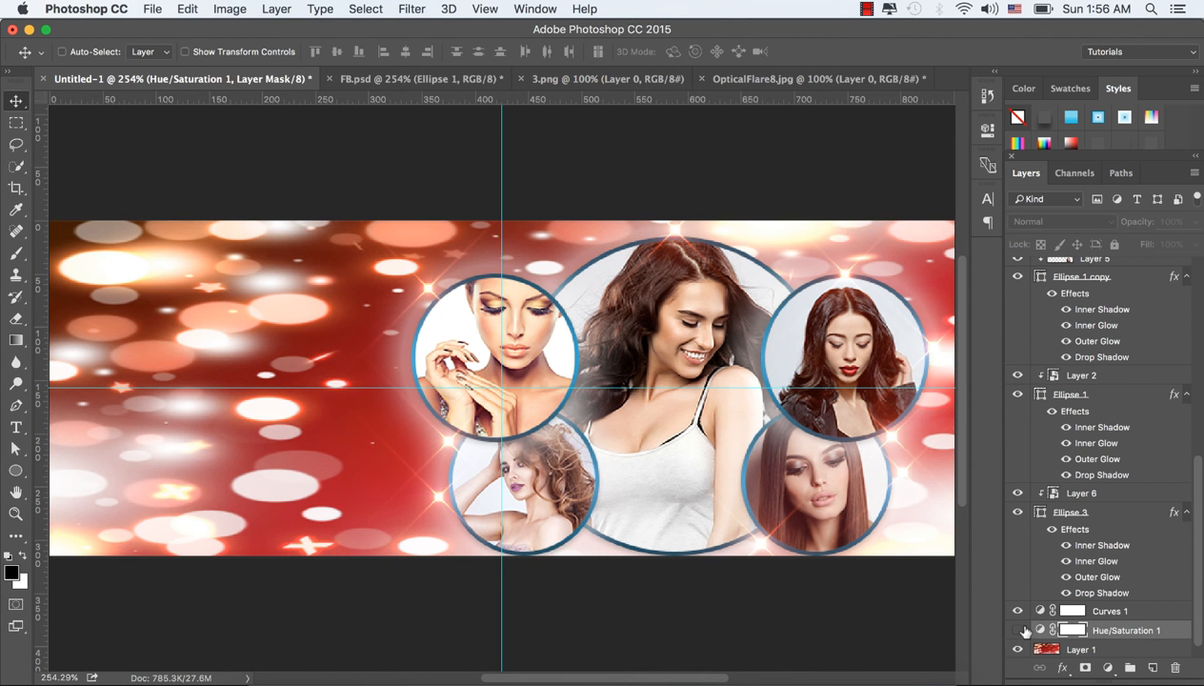
pyautogui.scroll(-2, 966, 438)
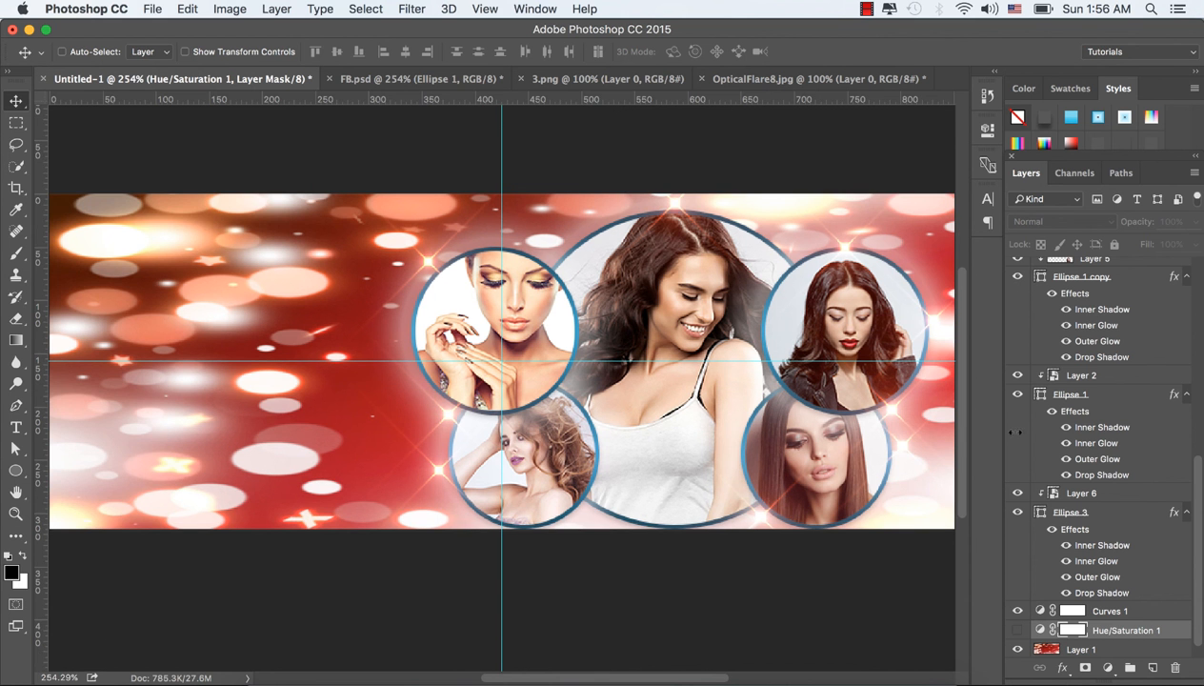
pyautogui.scroll(3, 808, 358)
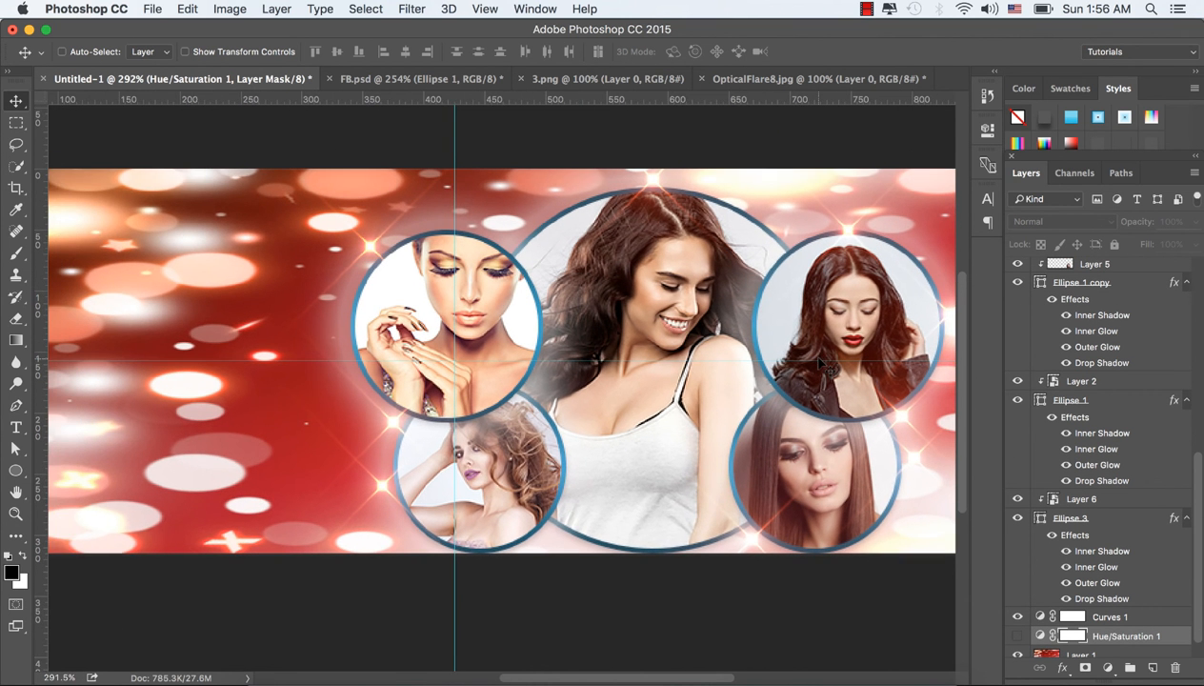
pyautogui.scroll(-2, 821, 363)
pyautogui.press('super+0')
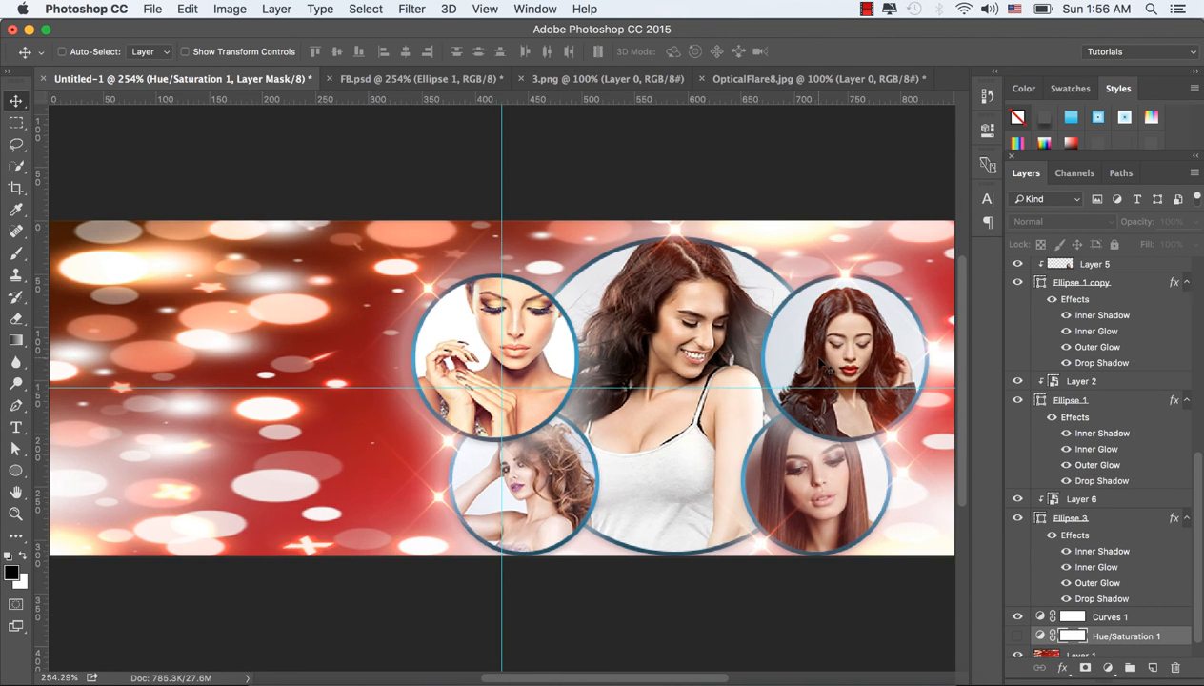
# Step: Collapse the effects lists of all five ellipse layers
pyautogui.click(1184, 400)
pyautogui.click(1184, 455)
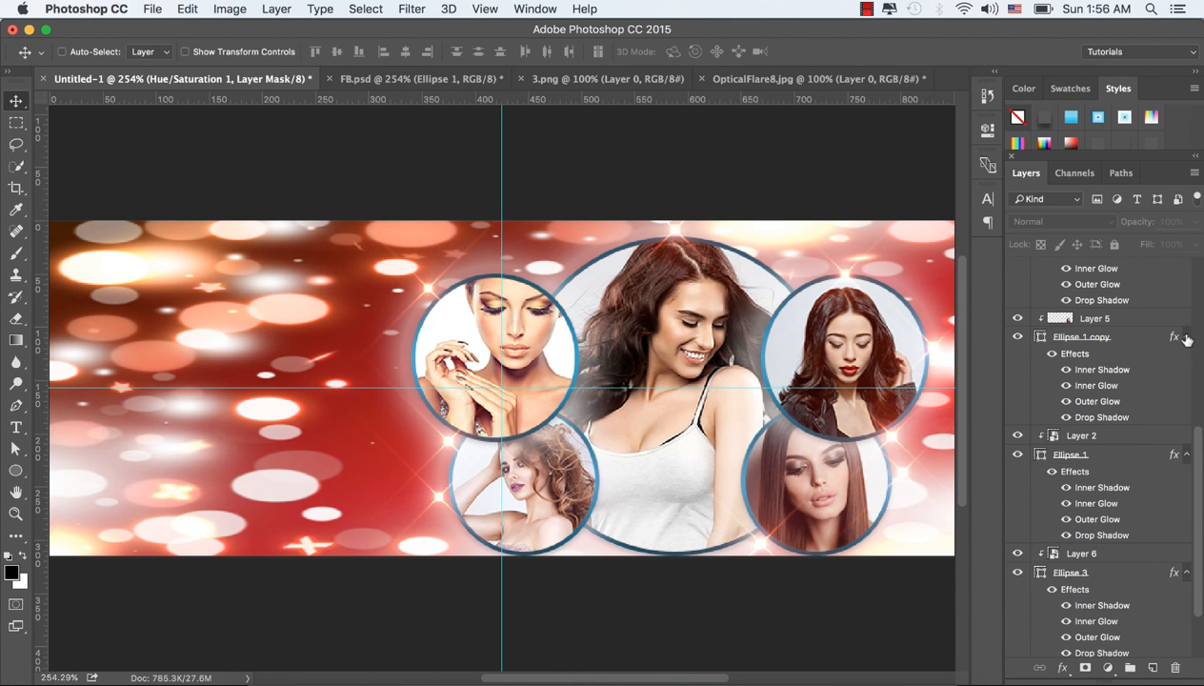
pyautogui.click(1186, 337)
pyautogui.click(1185, 377)
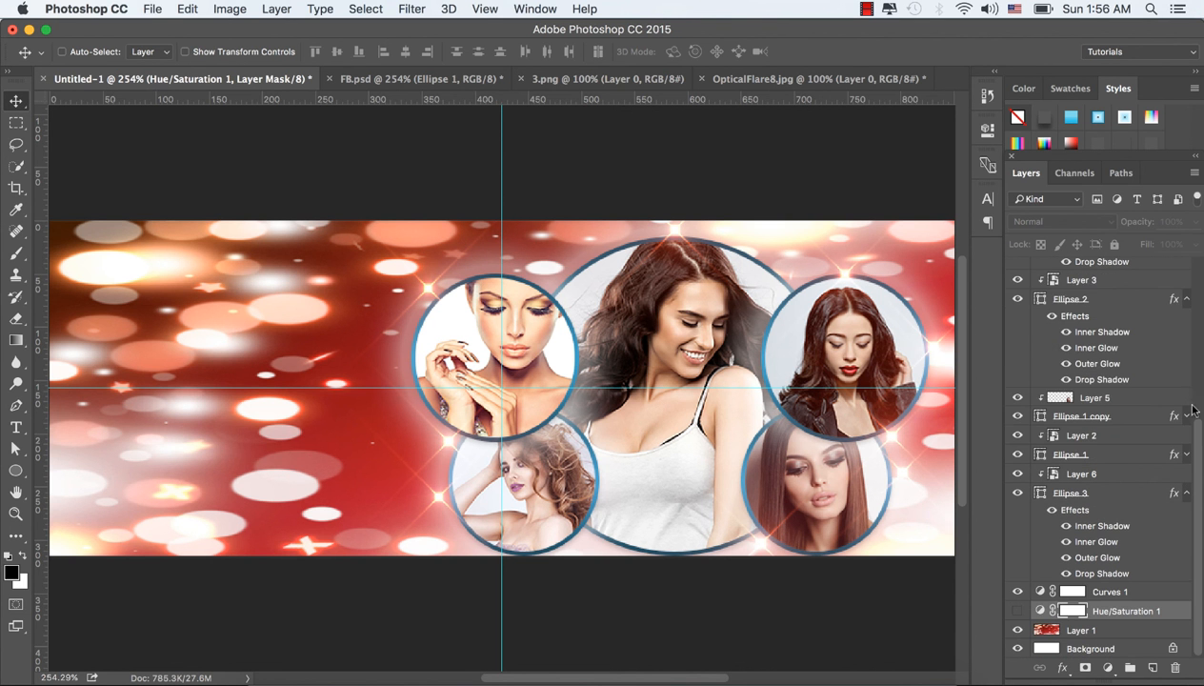
pyautogui.click(1184, 298)
pyautogui.click(1187, 496)
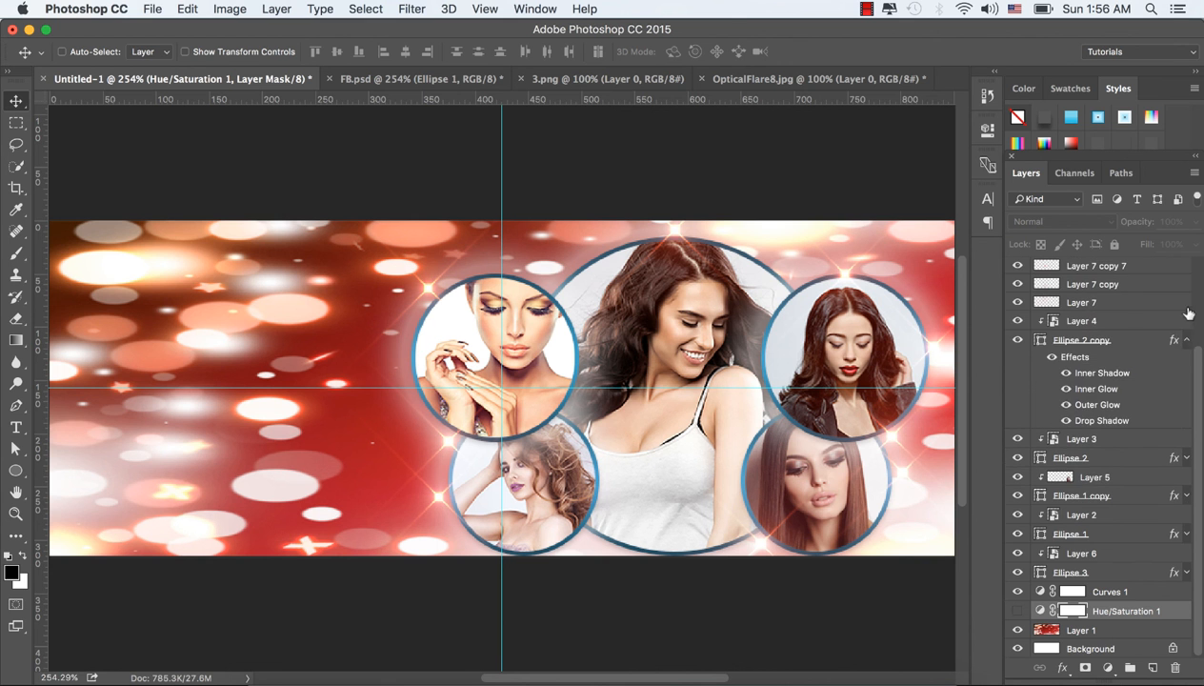
pyautogui.click(1184, 339)
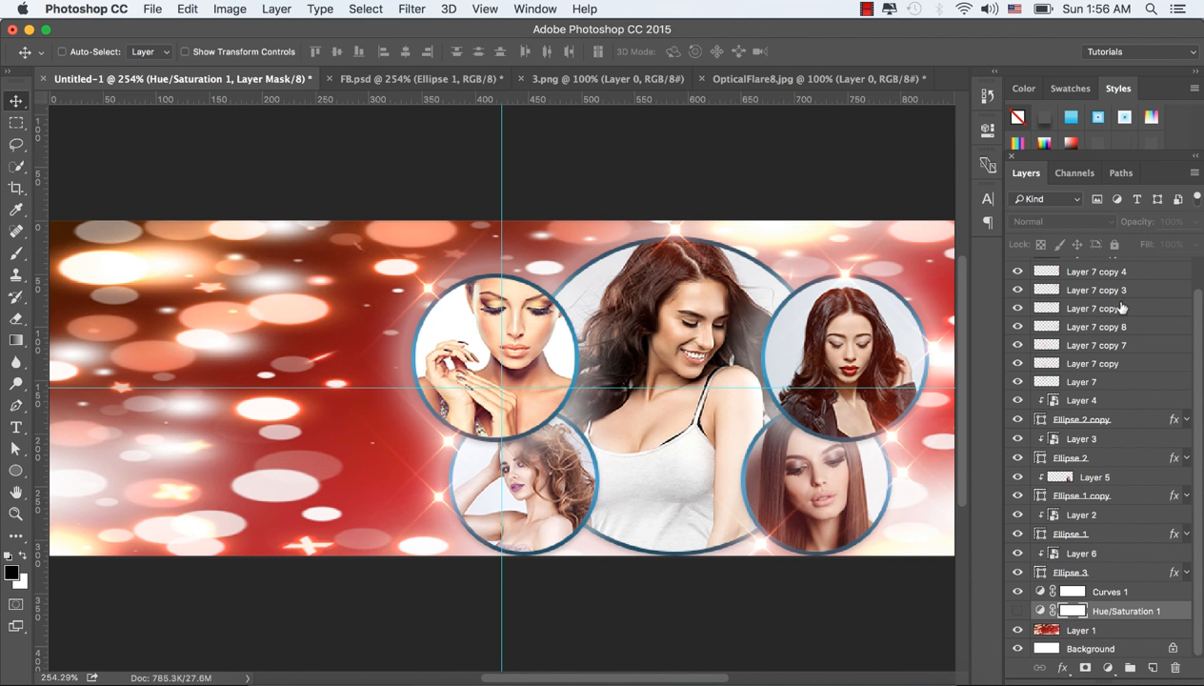
# Step: Draw a red rounded rectangle about 249 × 76 px with a 10 px radius in the cover's upper-left area, above Layer 7 copy 6
pyautogui.moveTo(1201, 308); pyautogui.dragTo(1201, 254)
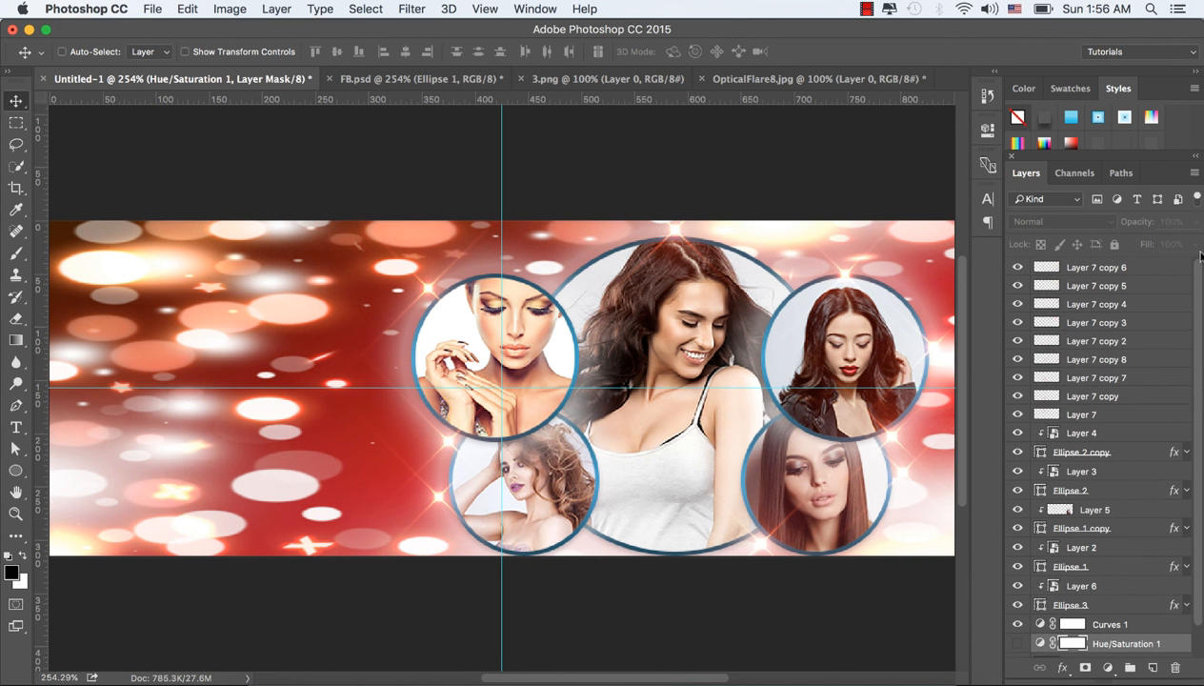
pyautogui.click(1126, 271)
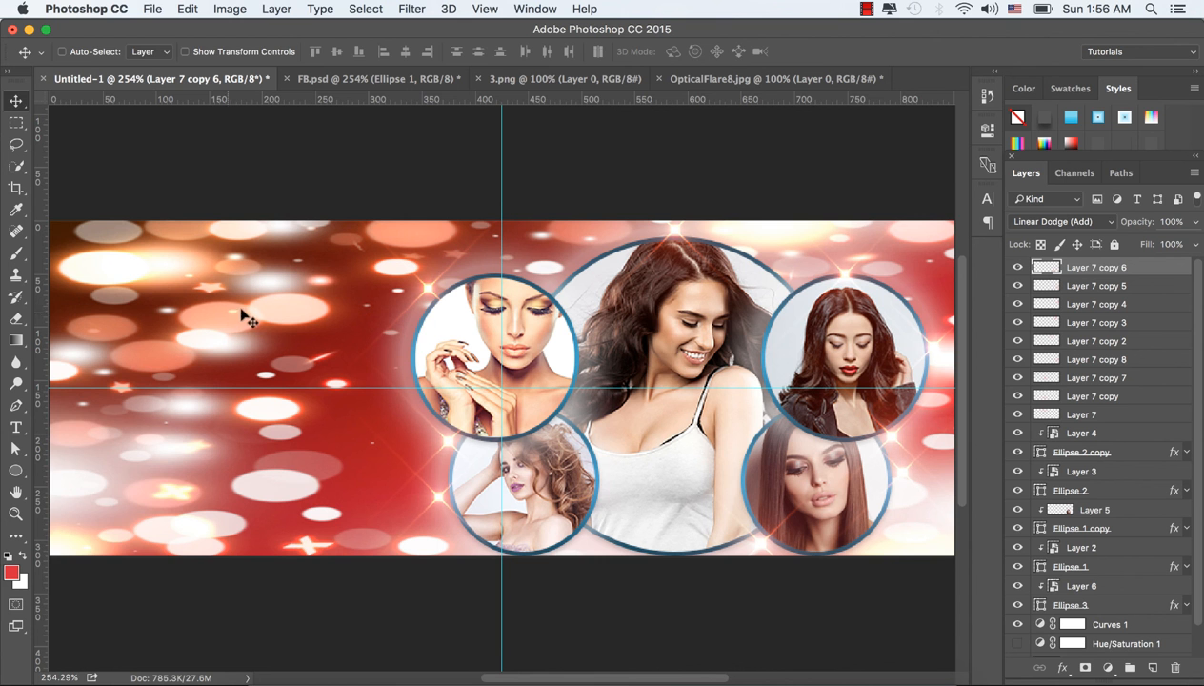
pyautogui.click(15, 471)
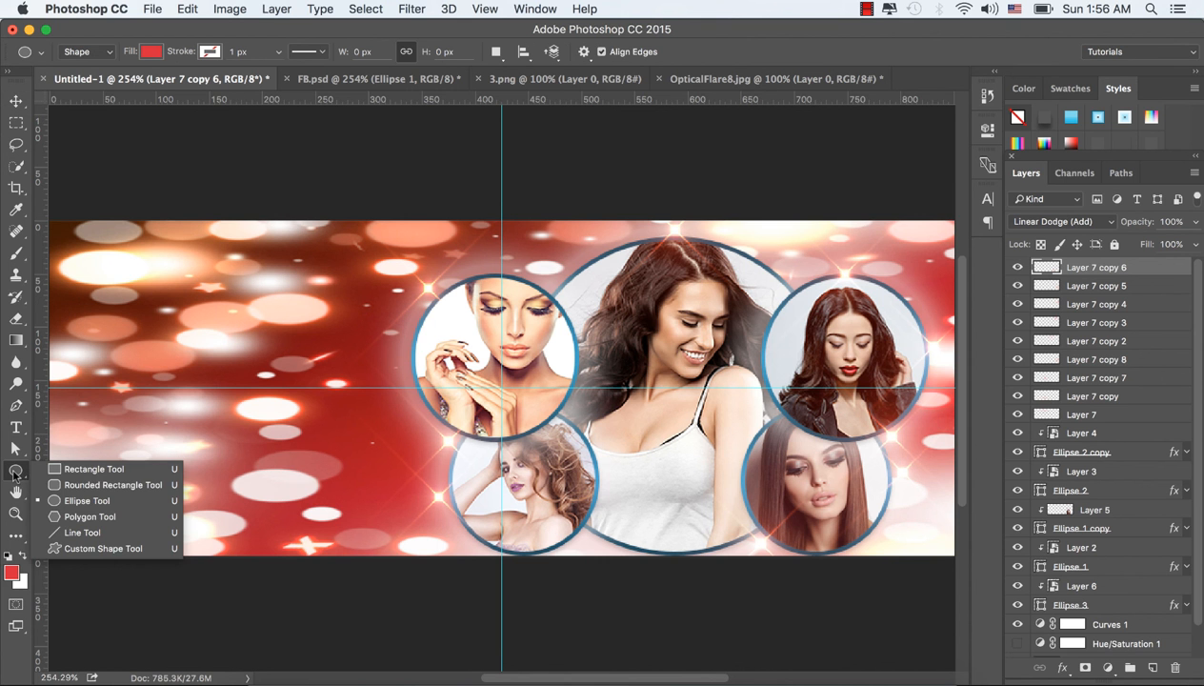
pyautogui.click(69, 483)
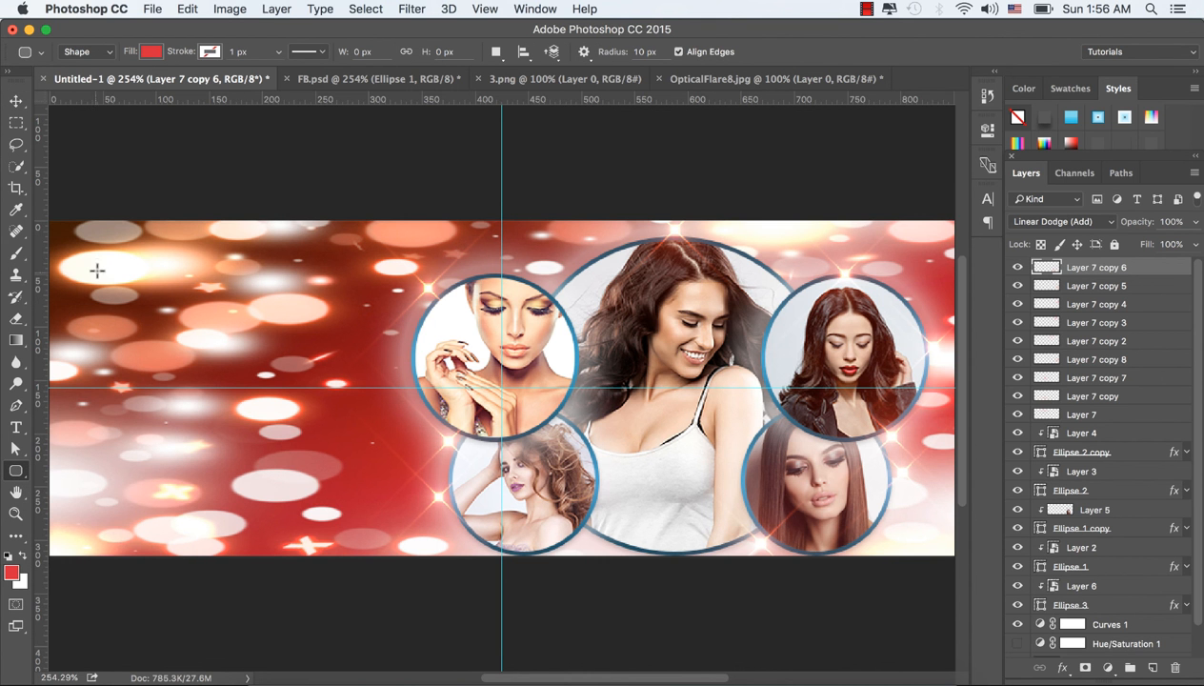
pyautogui.moveTo(96, 246); pyautogui.dragTo(359, 326)
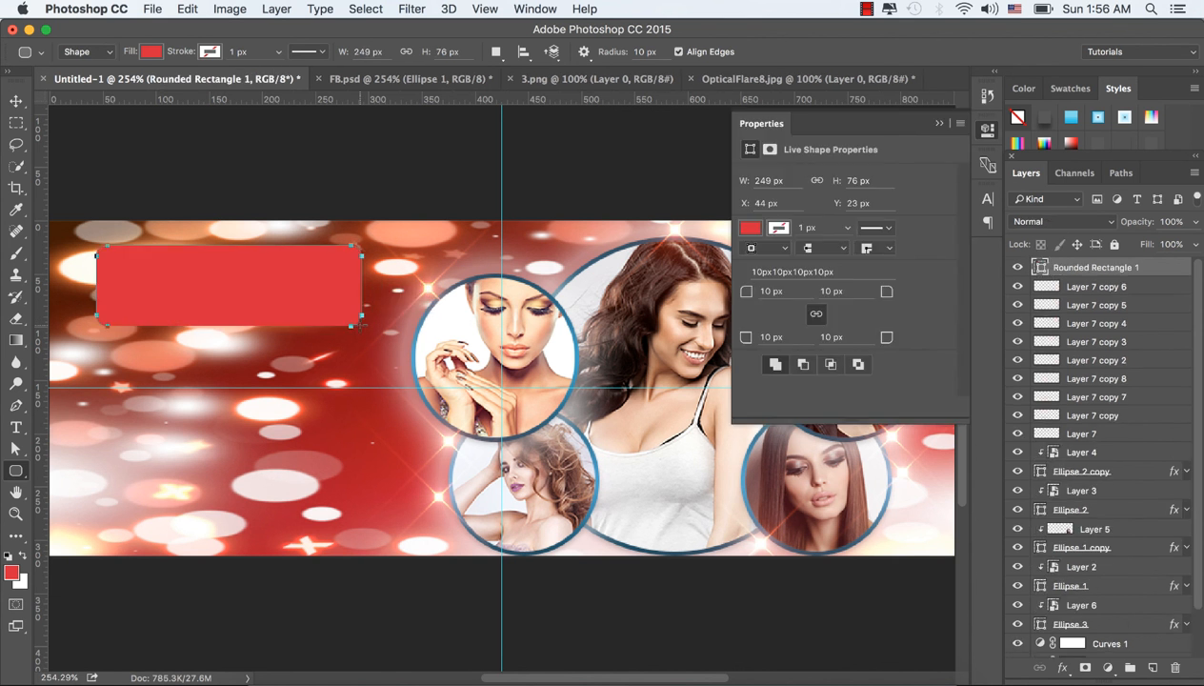
# Step: Give the rounded rectangle a 5 px stroke in the recently used blue
pyautogui.click(209, 52)
pyautogui.click(255, 54)
pyautogui.press('Tab')
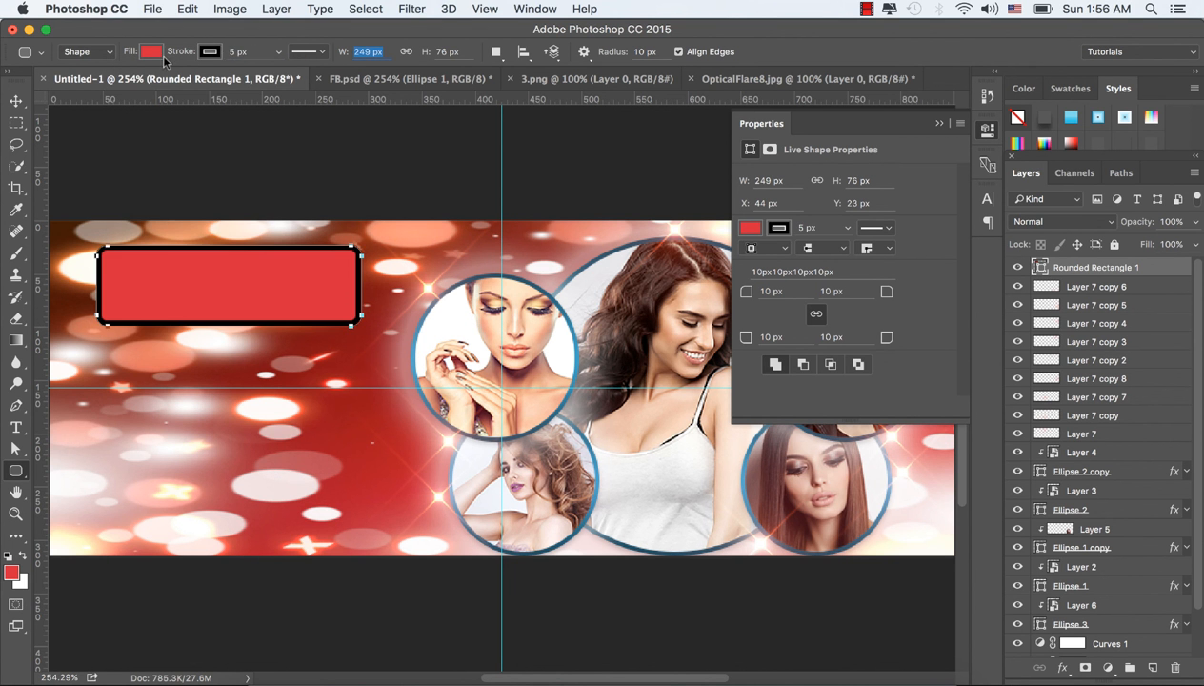
pyautogui.click(212, 53)
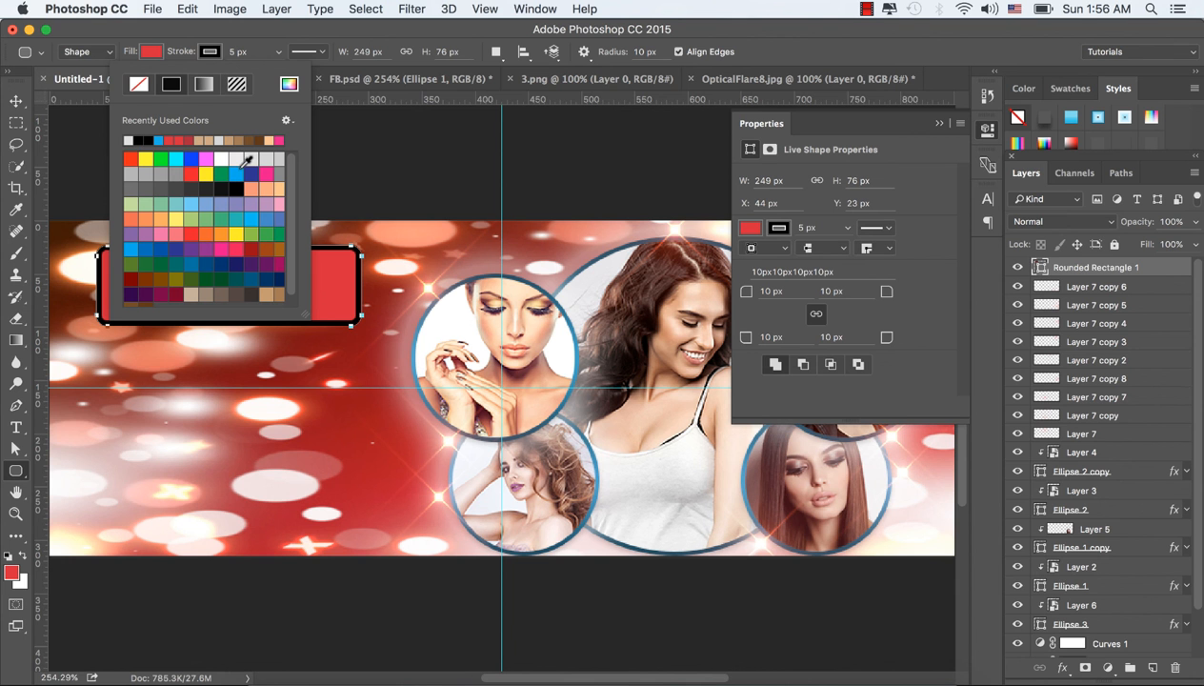
pyautogui.click(159, 139)
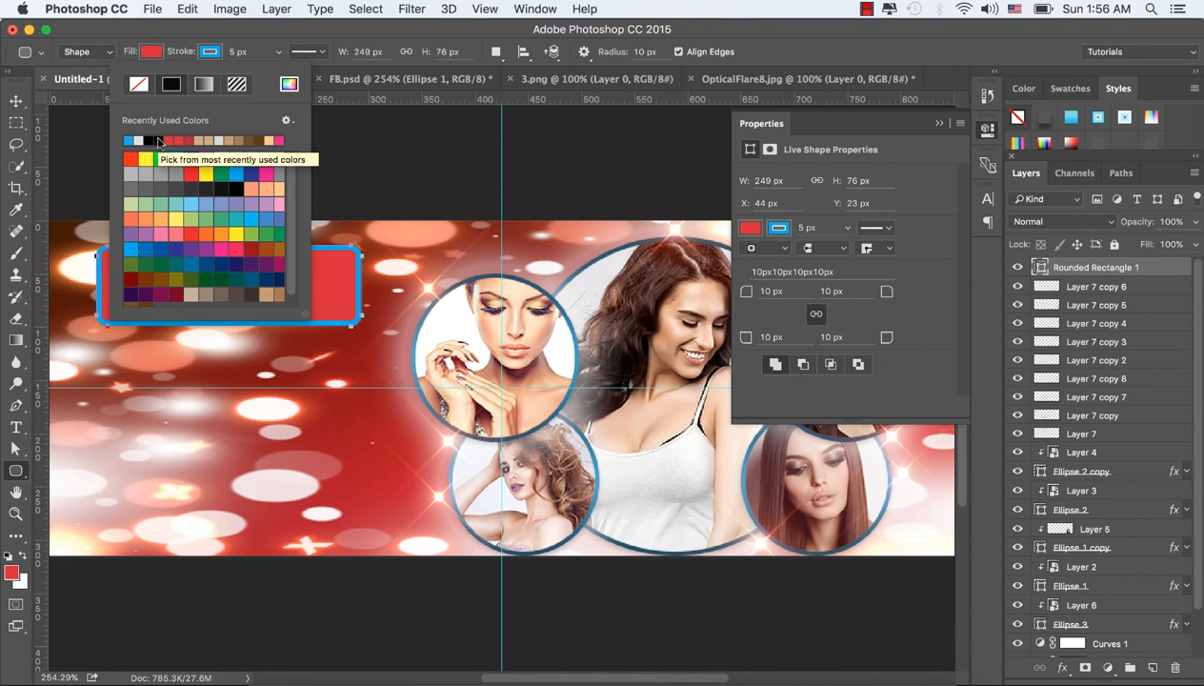
# Step: Change the rounded rectangle's fill to bright cyan
pyautogui.click(152, 55)
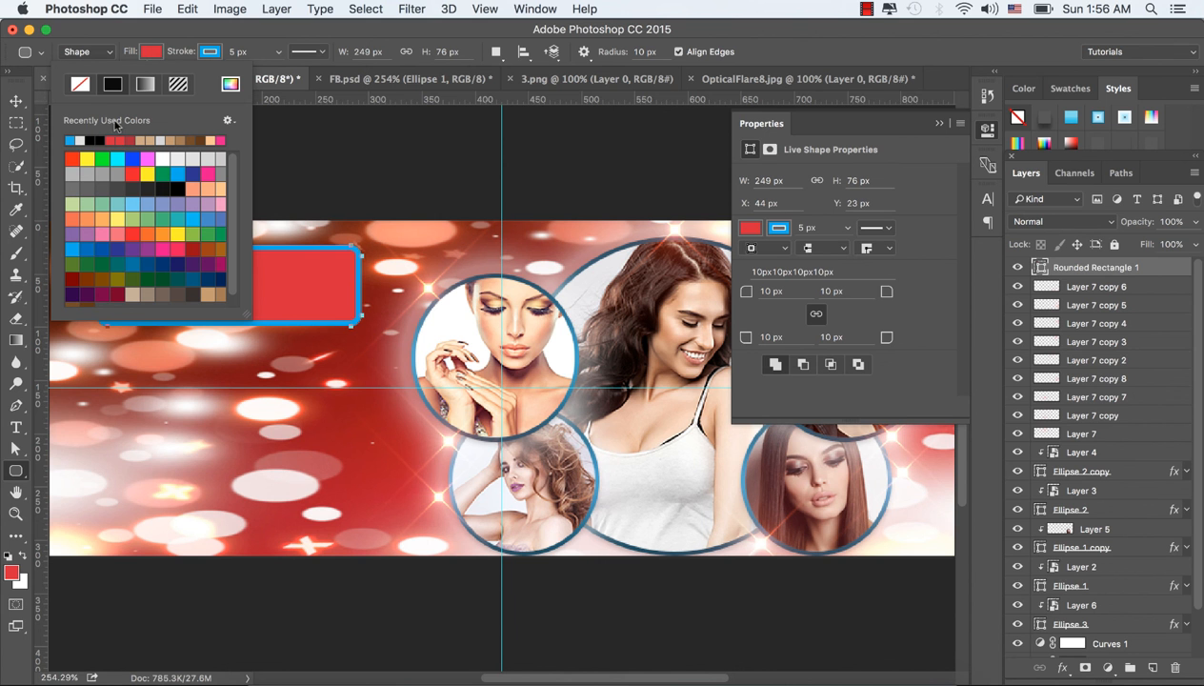
pyautogui.click(71, 139)
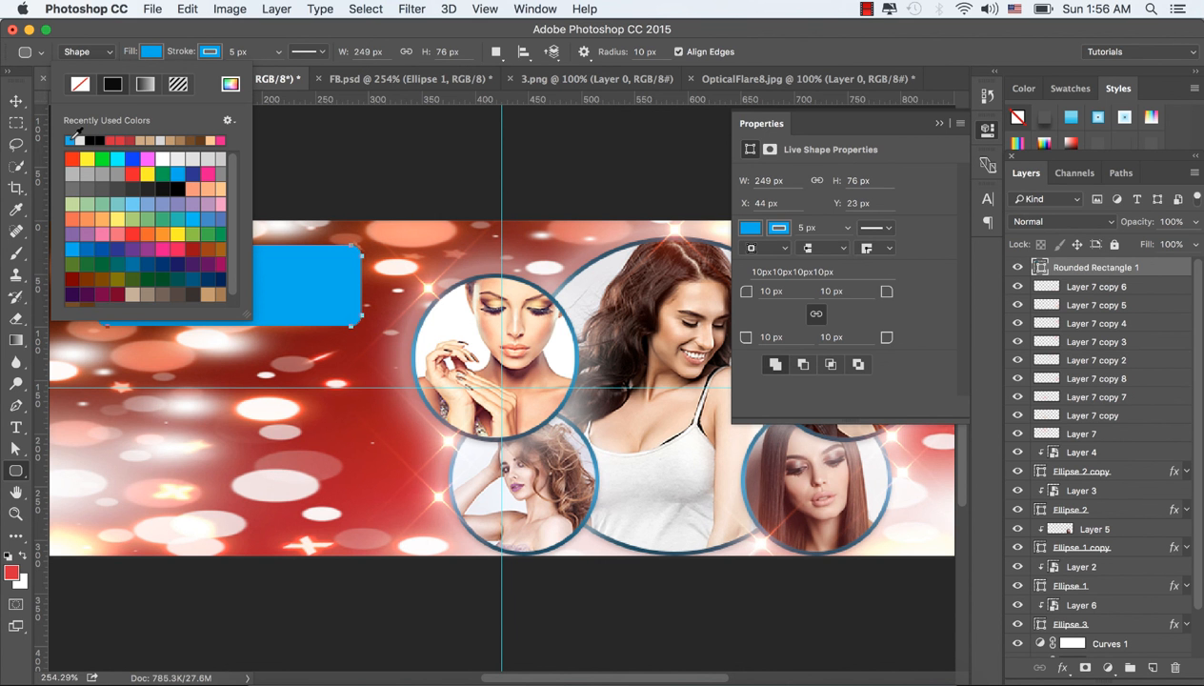
pyautogui.click(117, 159)
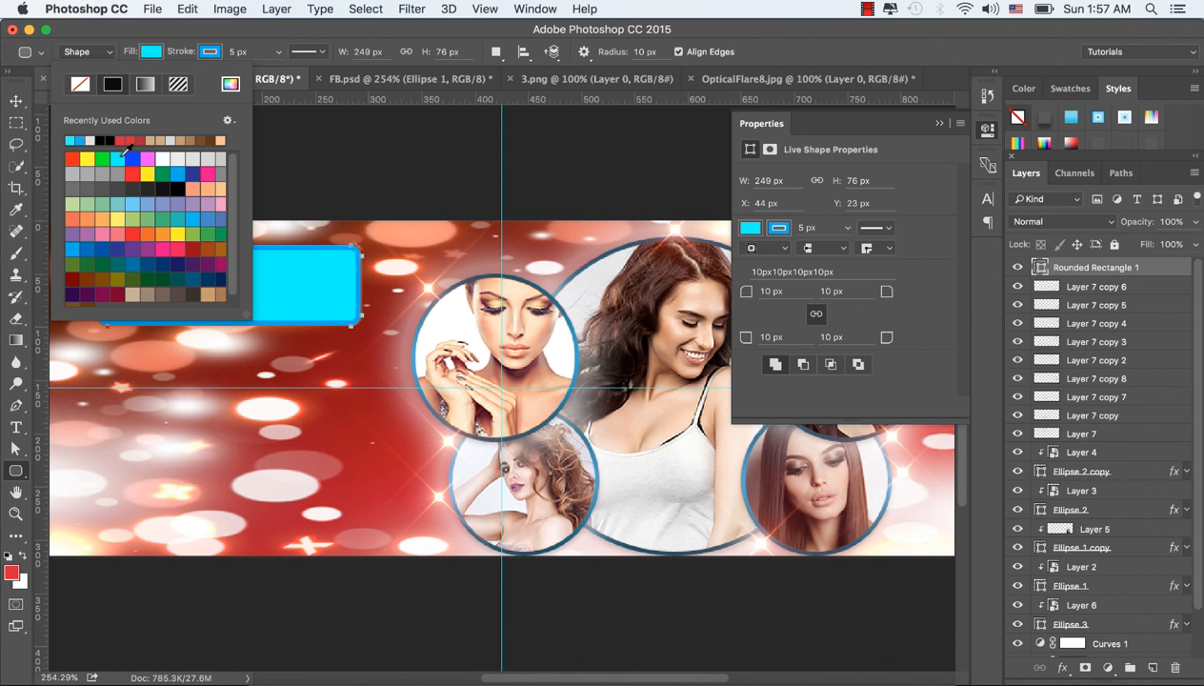
pyautogui.click(155, 58)
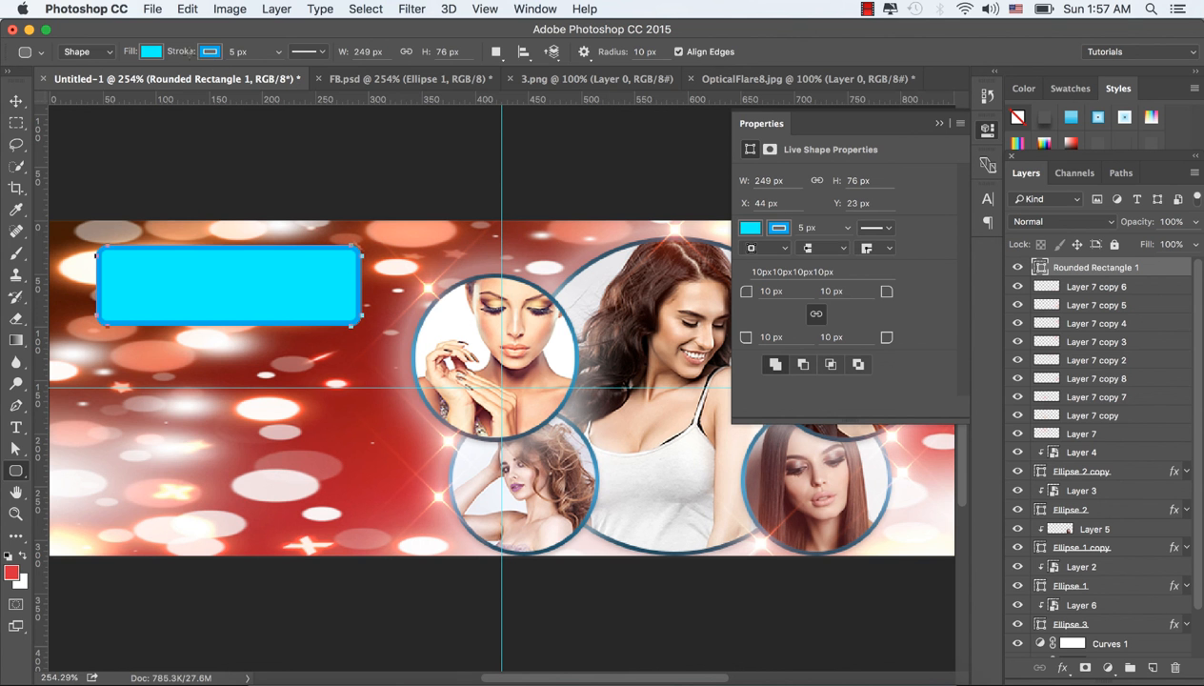
pyautogui.click(16, 101)
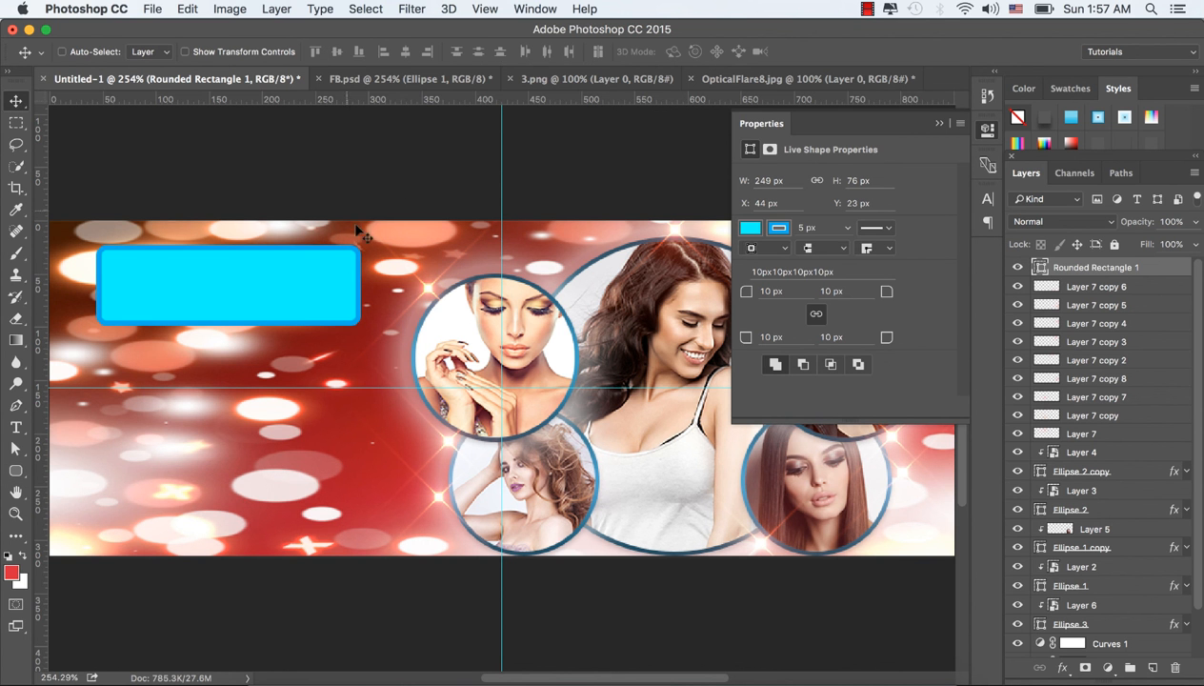
# Step: Add the white 24 px Myriad Pro Regular text "Infinite Education" and move it to the middle of the cyan rounded rectangle
pyautogui.click(15, 427)
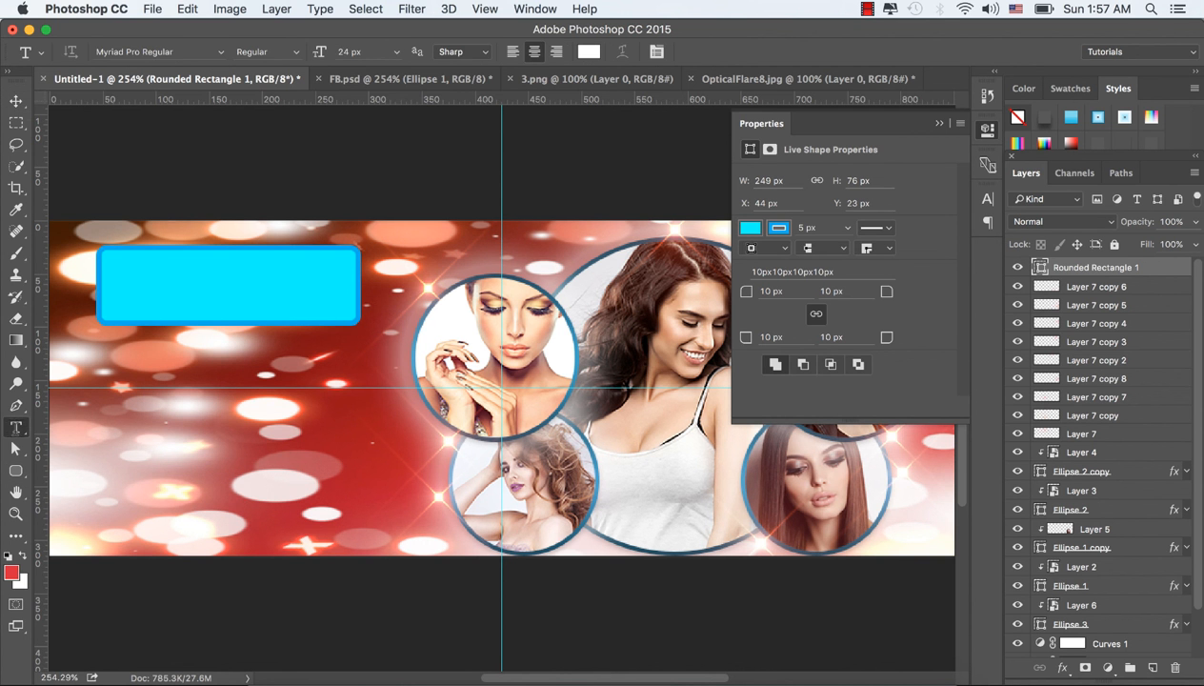
pyautogui.click(937, 123)
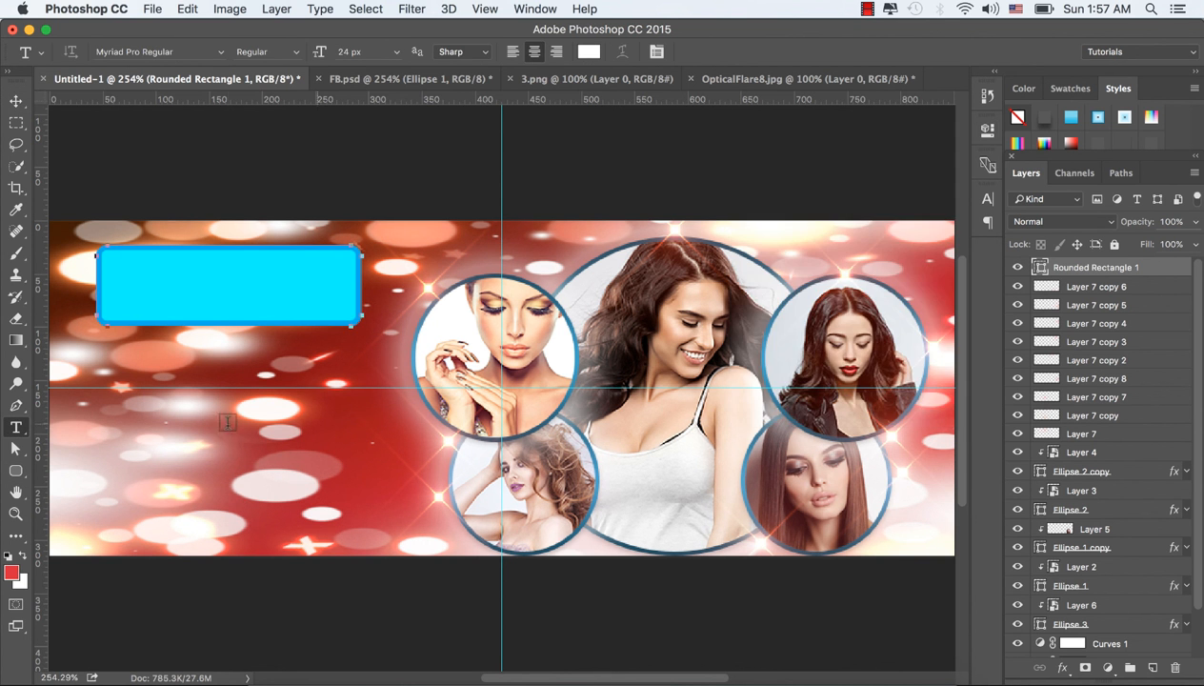
pyautogui.click(176, 438)
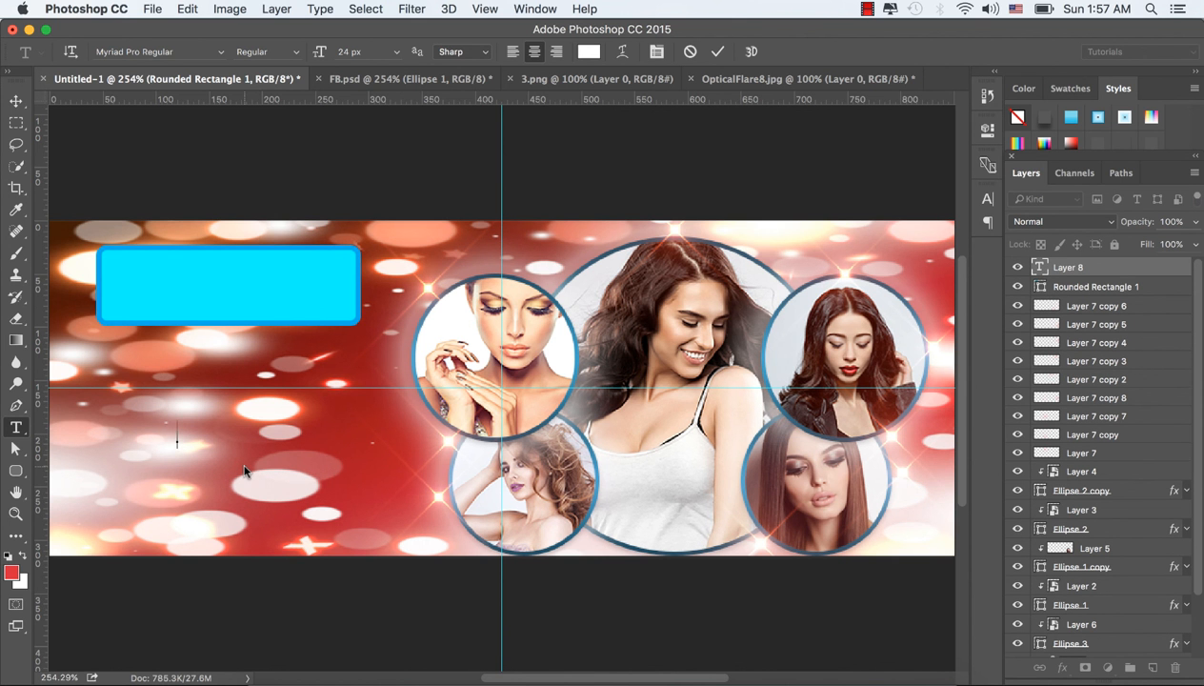
pyautogui.write('Infinite')
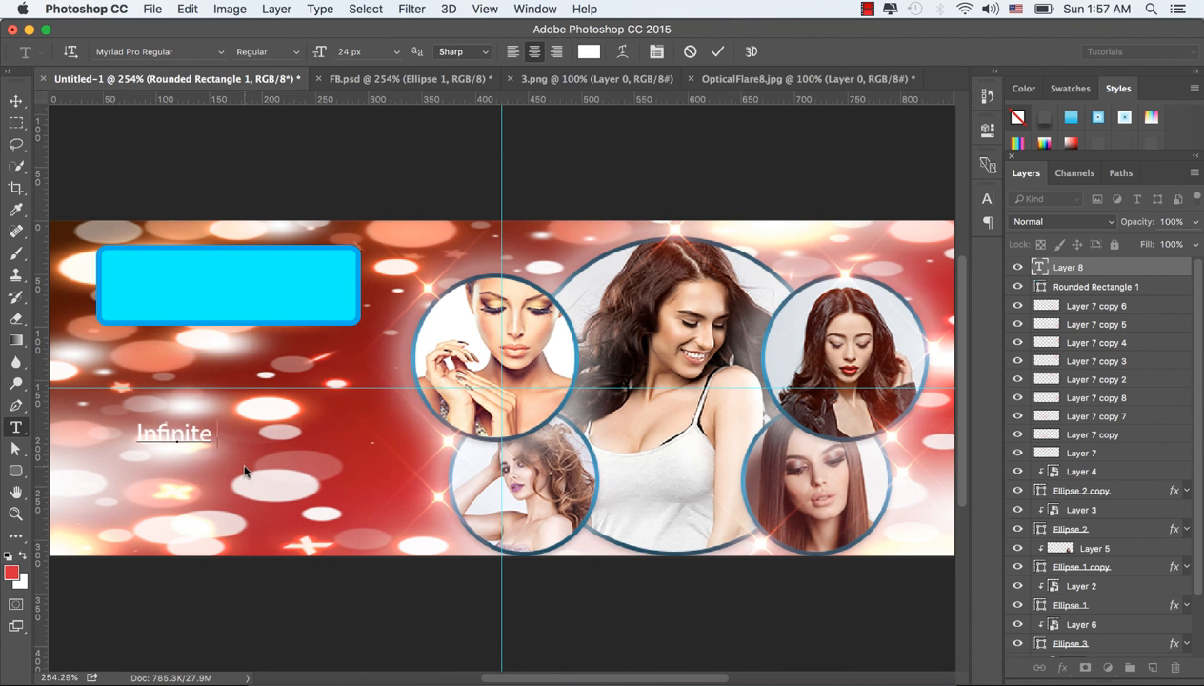
pyautogui.write(' Educat')
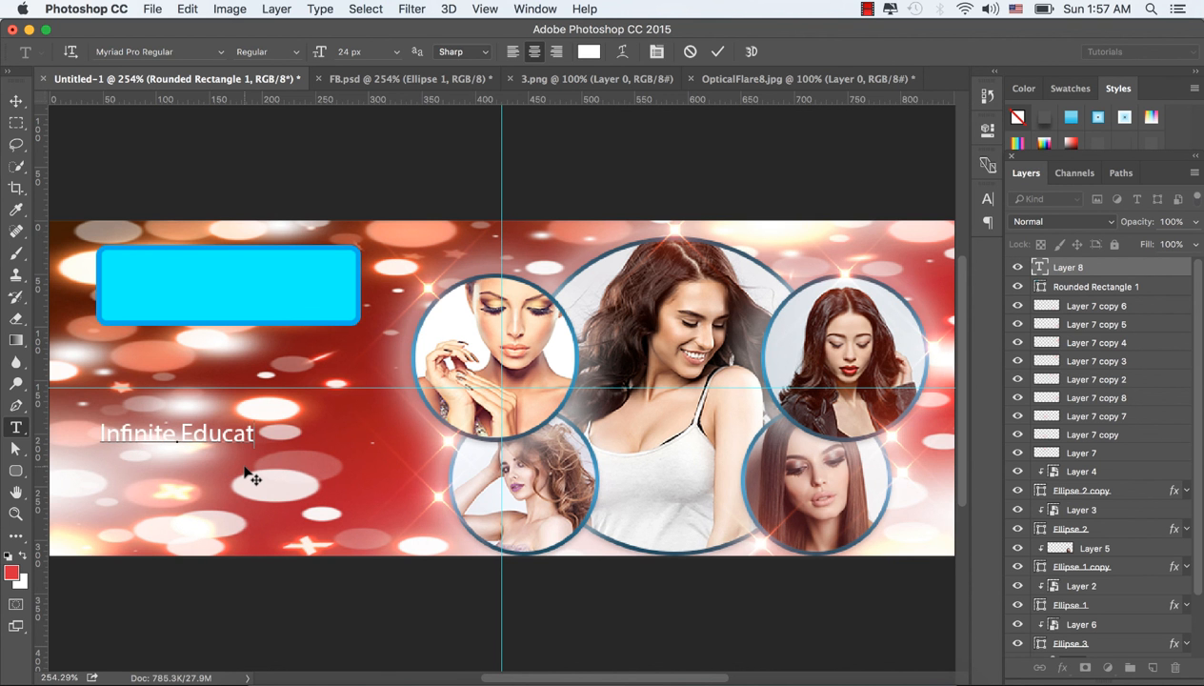
pyautogui.write('ion')
pyautogui.click(245, 474)
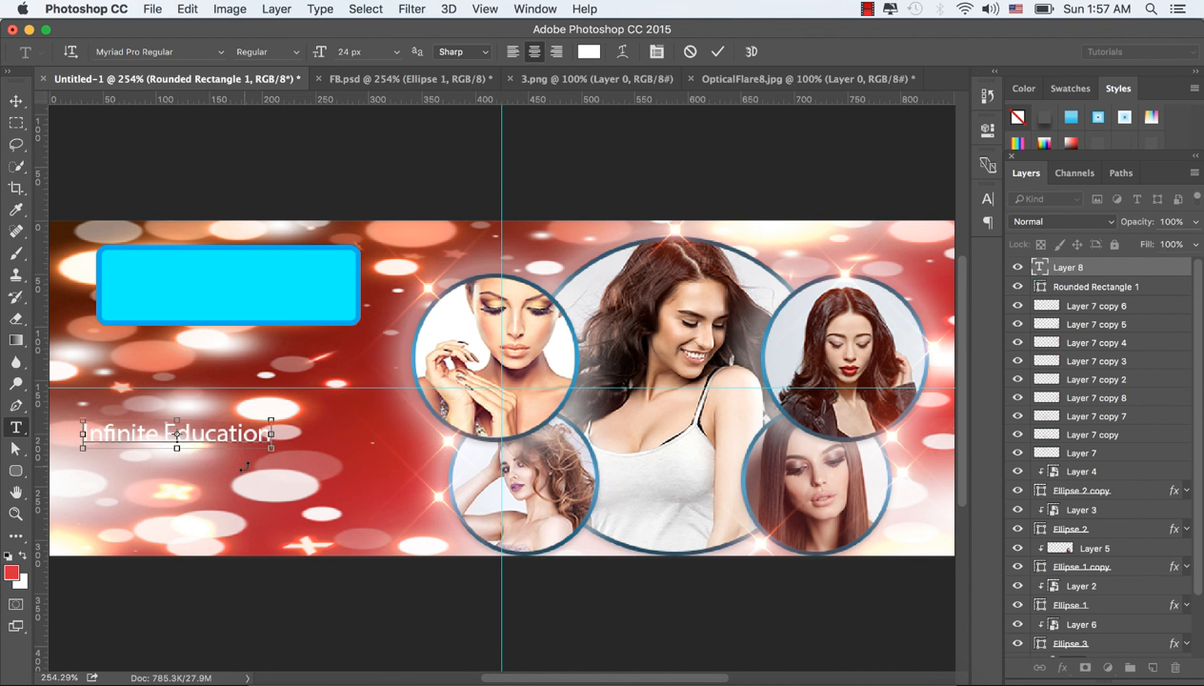
pyautogui.click(16, 101)
pyautogui.moveTo(187, 438); pyautogui.dragTo(231, 288)
# Step: Change the "Infinite Education" text's font to Minion Pro Medium and shift the text slightly within the cyan box
pyautogui.click(987, 198)
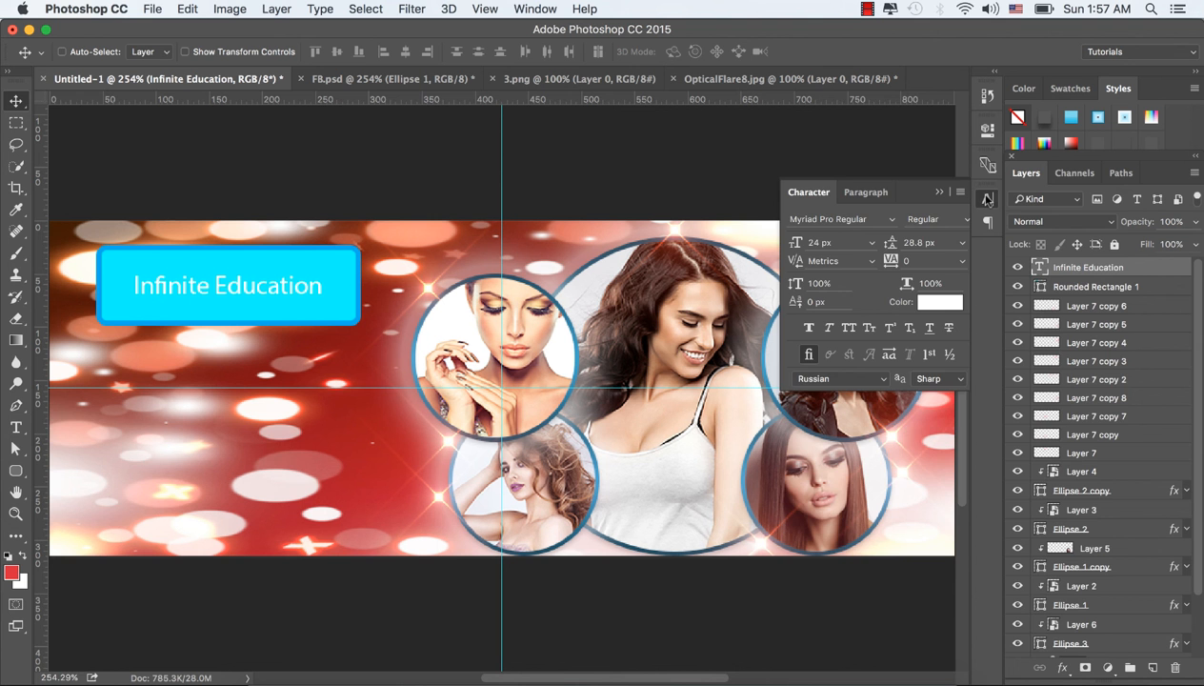
pyautogui.click(882, 221)
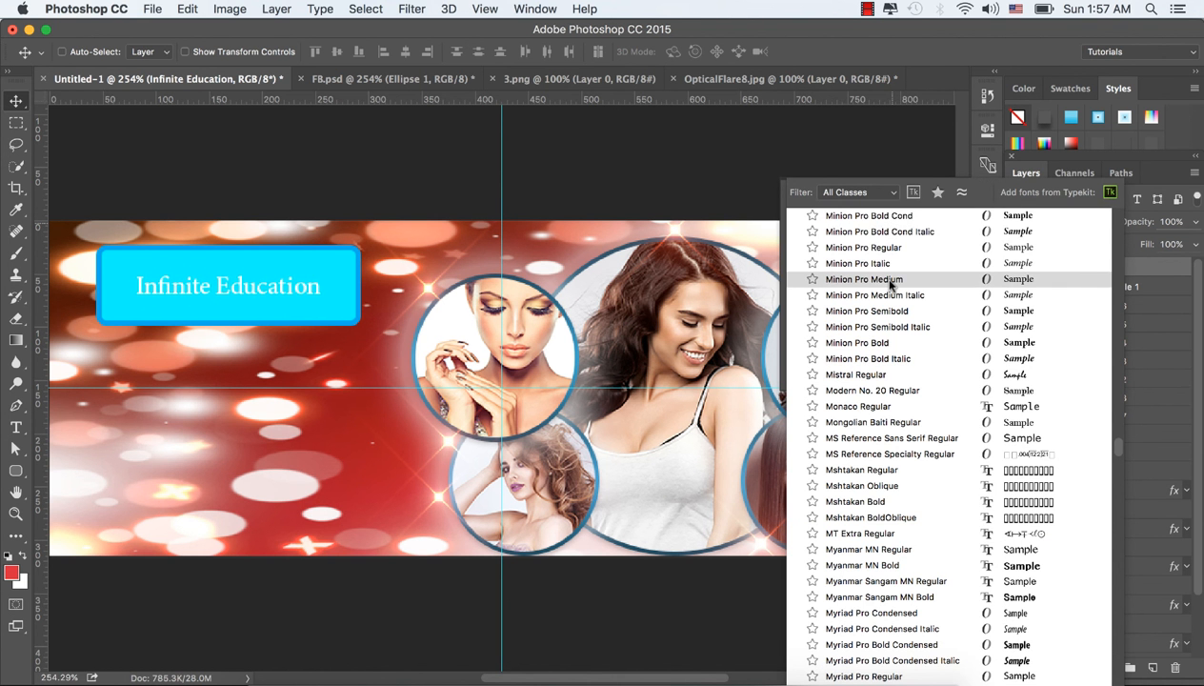
pyautogui.click(889, 281)
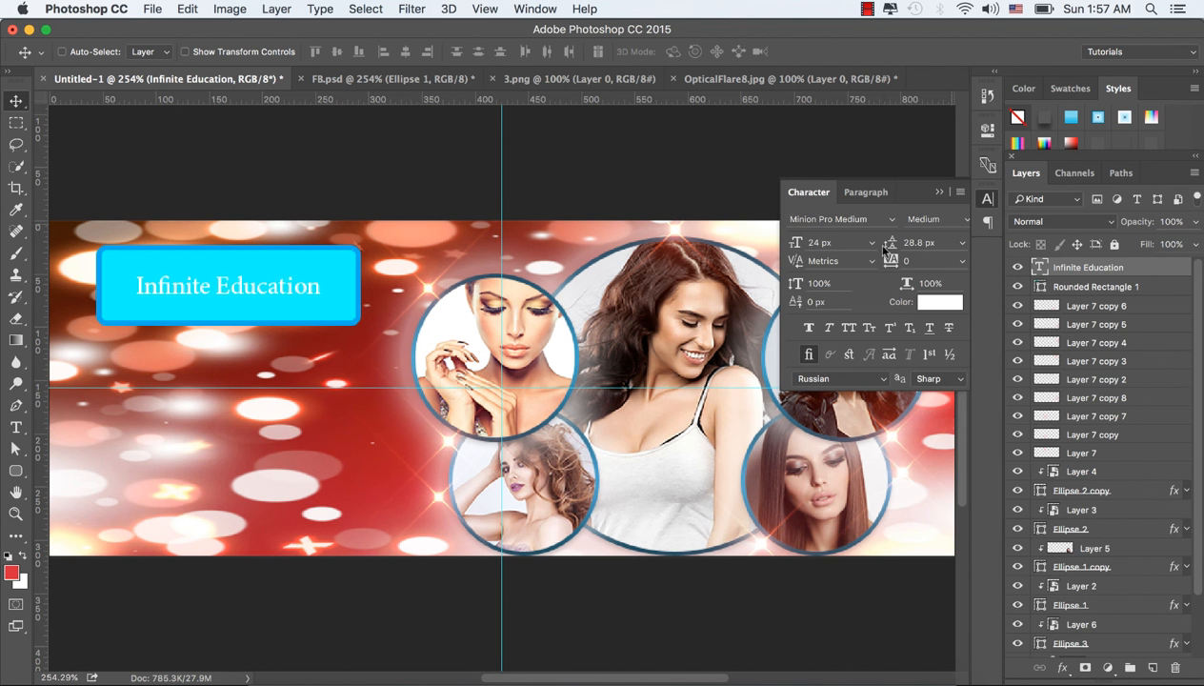
pyautogui.click(832, 219)
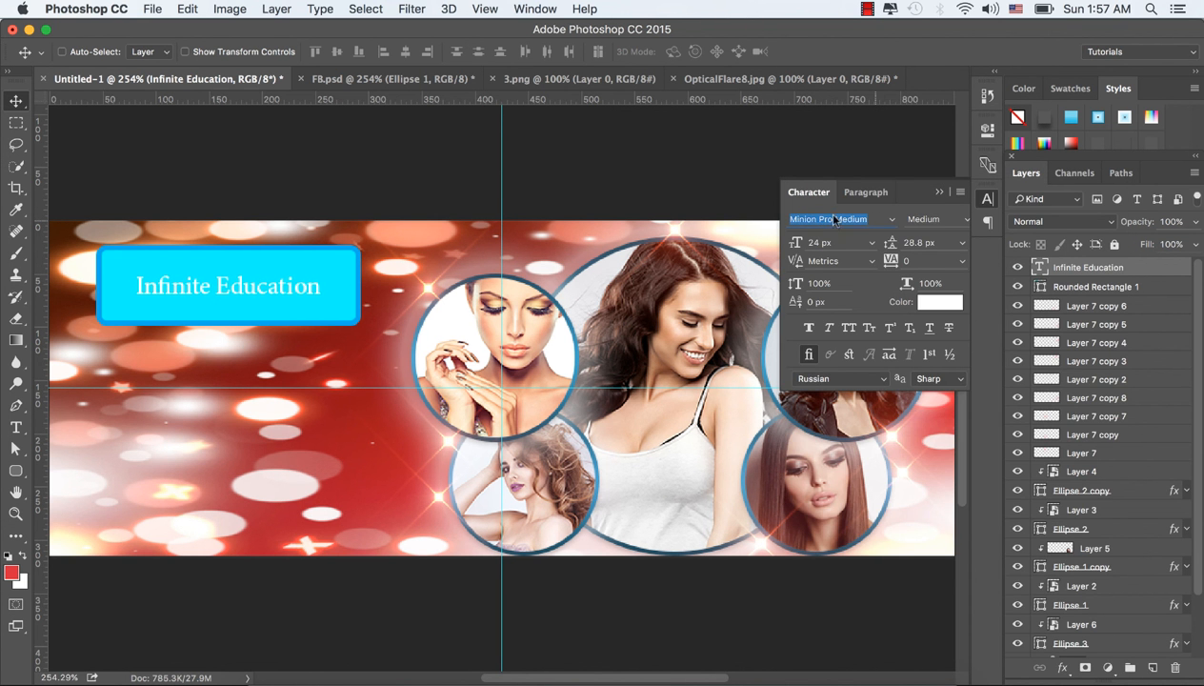
pyautogui.click(941, 193)
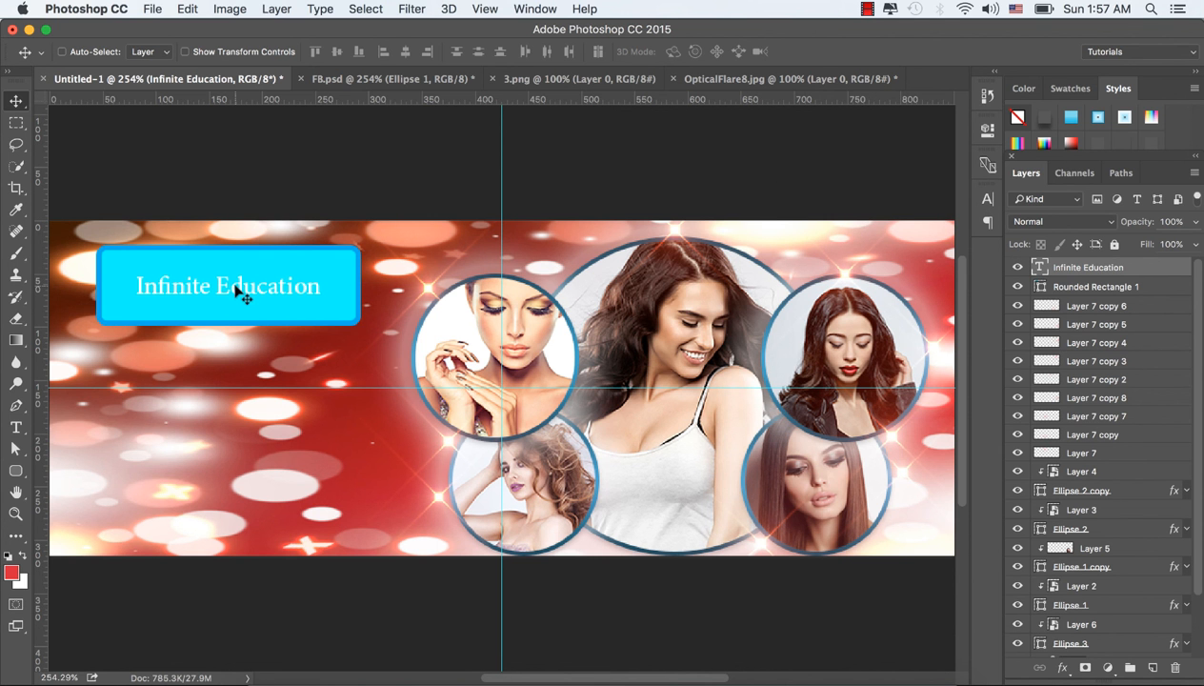
pyautogui.moveTo(235, 285); pyautogui.dragTo(228, 287)
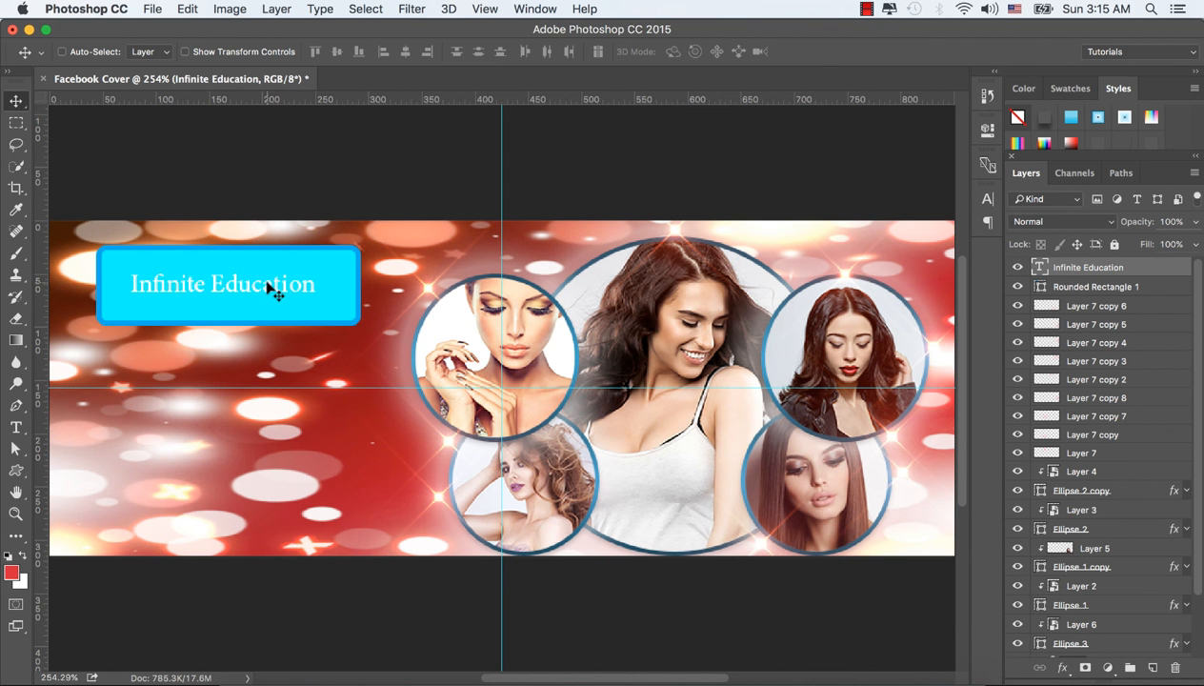
pyautogui.moveTo(270, 282); pyautogui.dragTo(267, 283)
# Step: Group the Styles panel with the Layers panel and apply a silver preset style with bevel and dark drop shadow to the "Infinite Education" text
pyautogui.moveTo(1121, 91); pyautogui.dragTo(1165, 176)
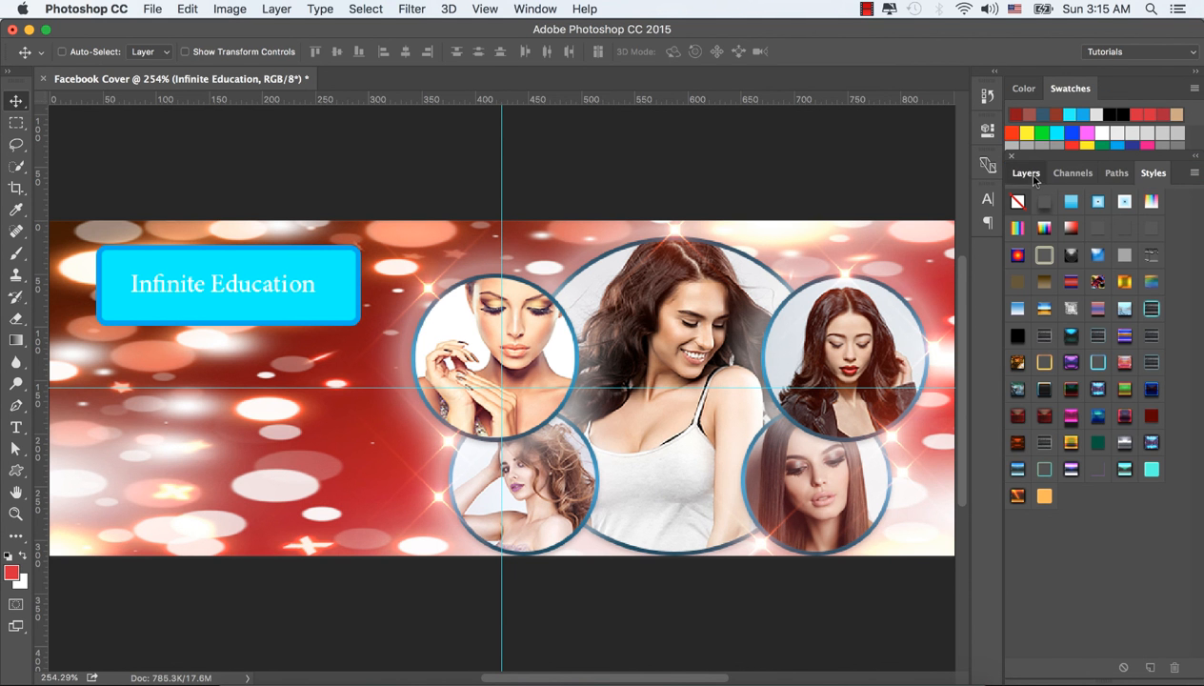
pyautogui.click(1034, 179)
pyautogui.click(1148, 177)
pyautogui.click(1124, 309)
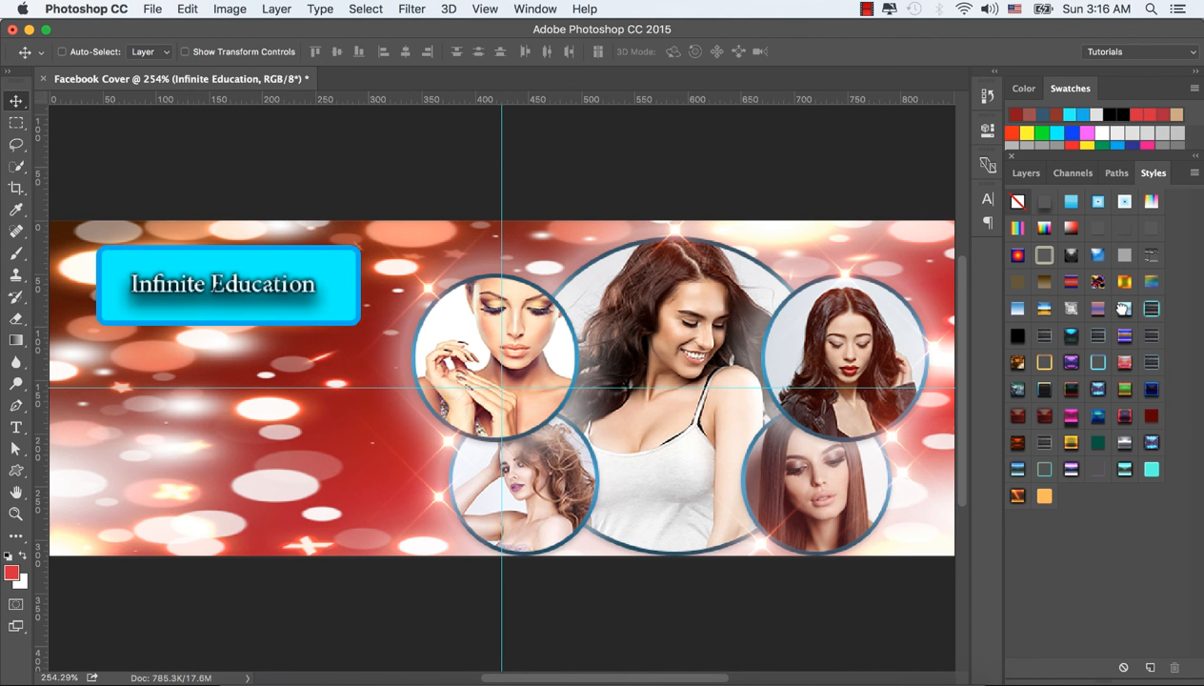
pyautogui.click(1026, 178)
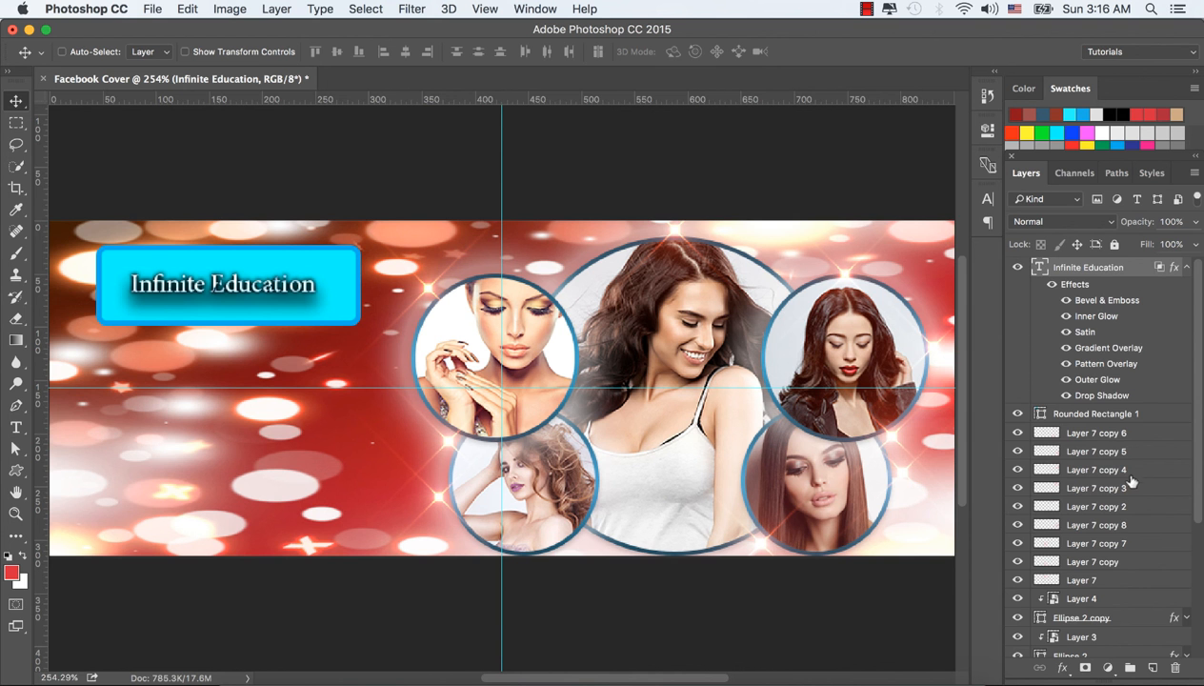
pyautogui.scroll(-3, 1131, 488)
pyautogui.scroll(-2, 1131, 488)
pyautogui.scroll(5, 855, 462)
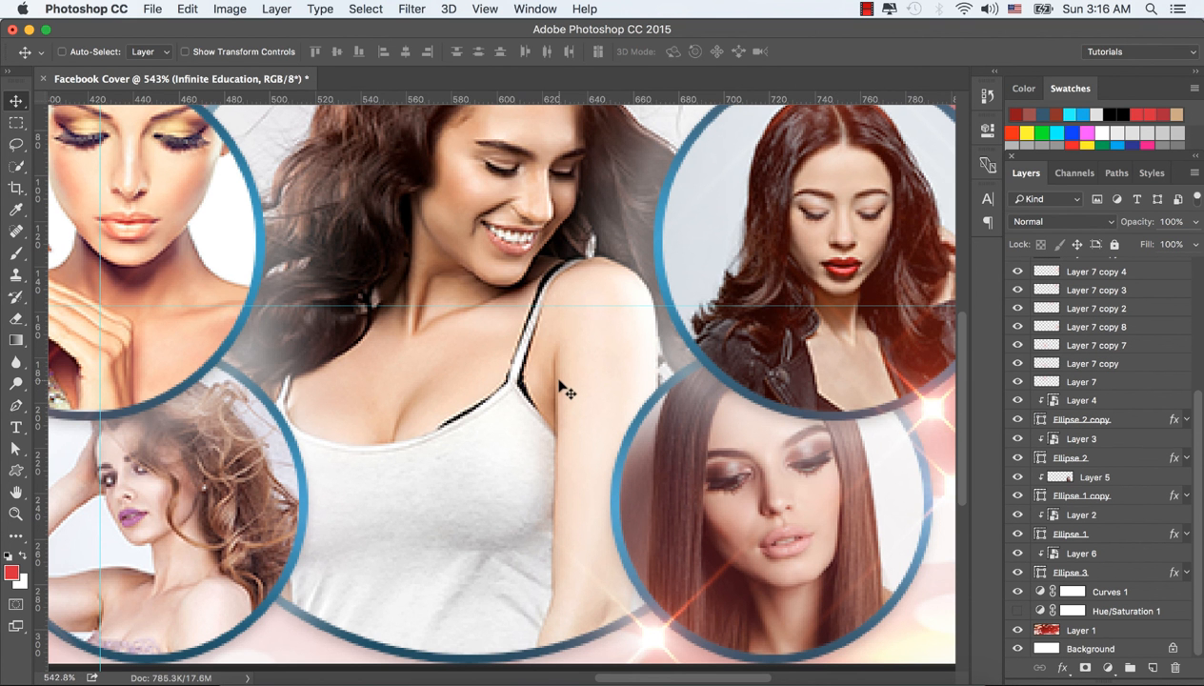
pyautogui.scroll(-5, 562, 391)
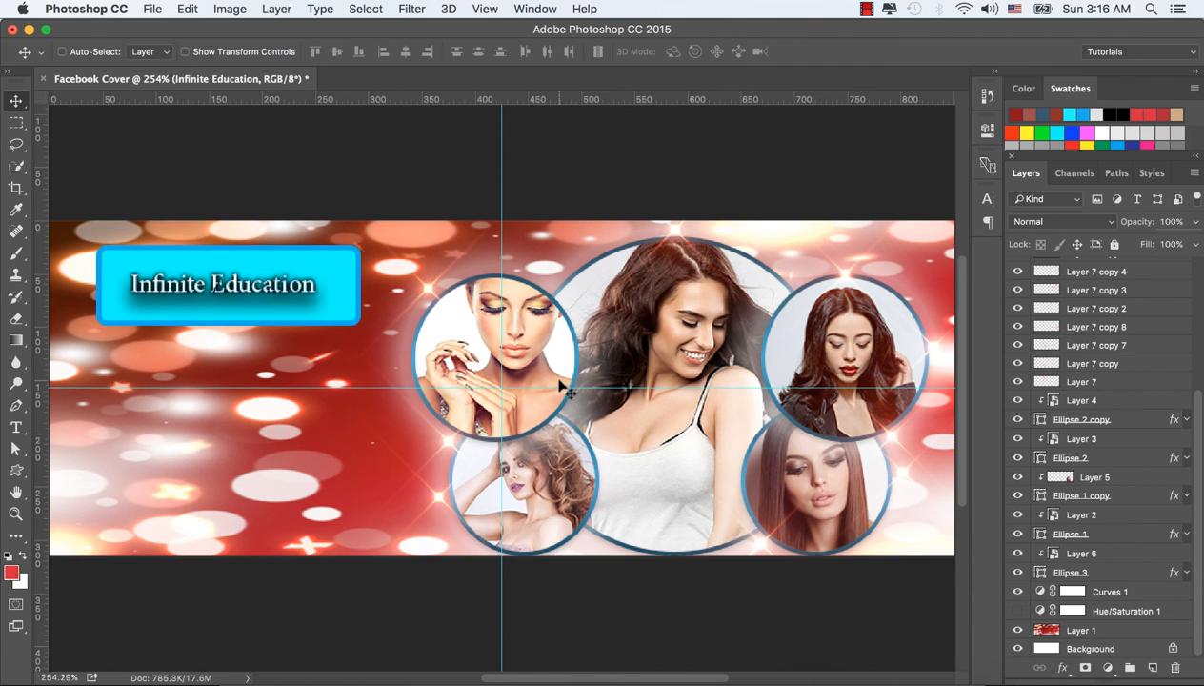